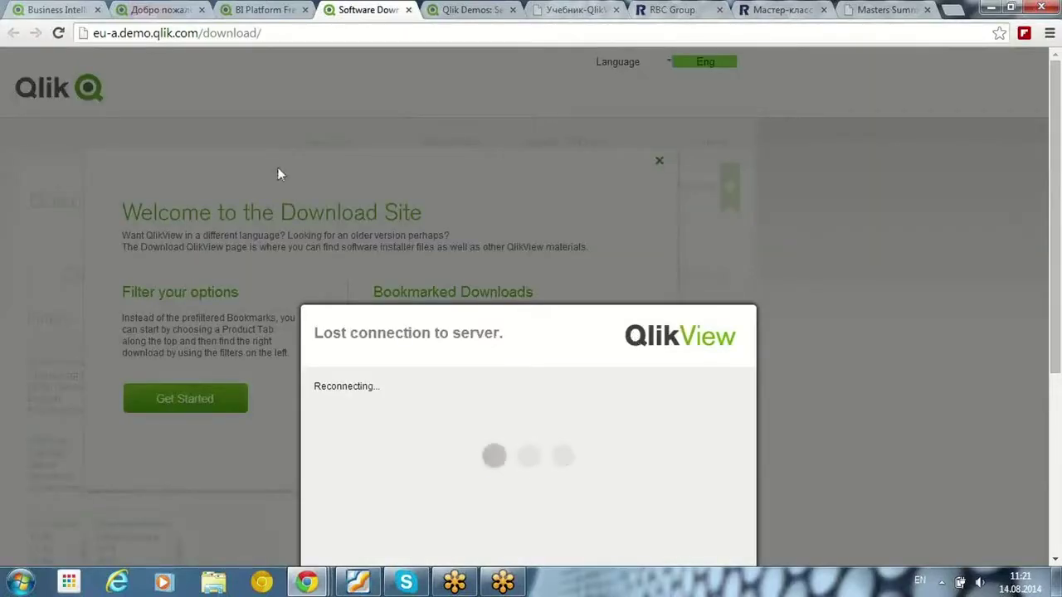
pyautogui.press('F5')
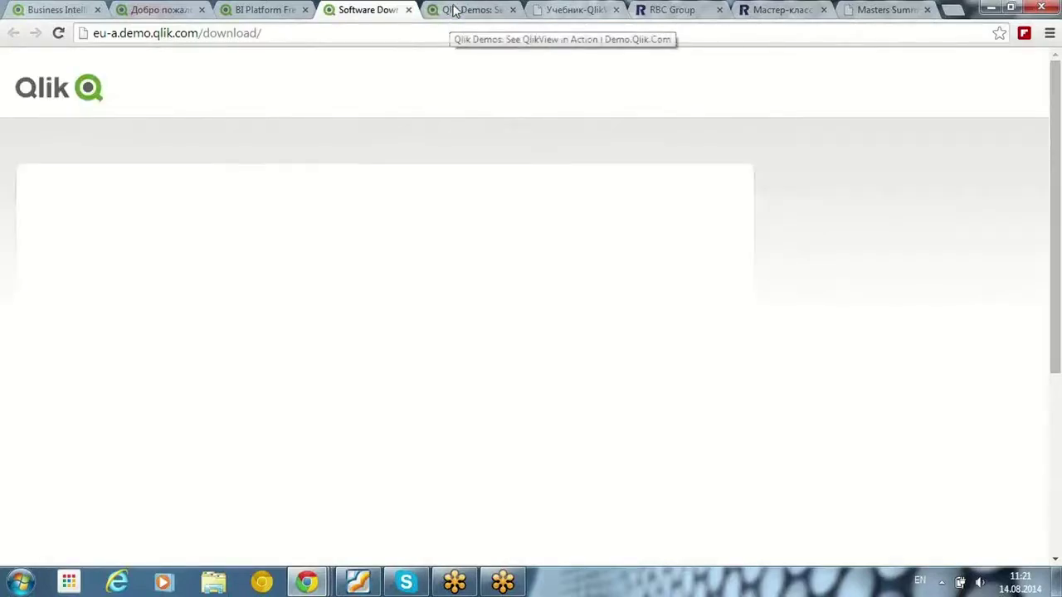
pyautogui.click(455, 10)
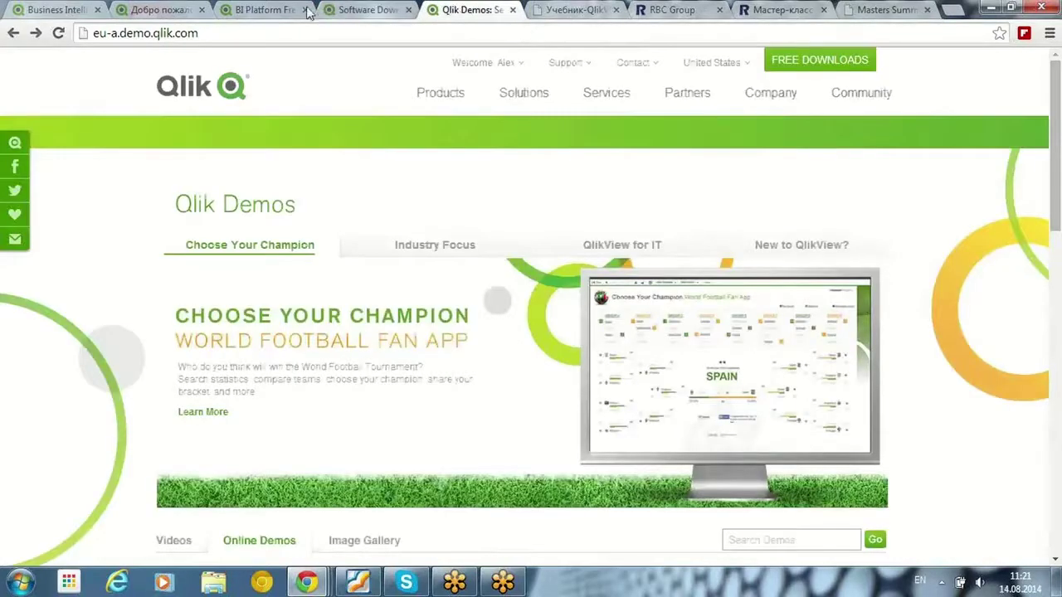
pyautogui.click(365, 9)
# Step: Get QlikView Personal Edition from the free product download page and get started past the download site's welcome message
pyautogui.click(262, 10)
pyautogui.click(636, 502)
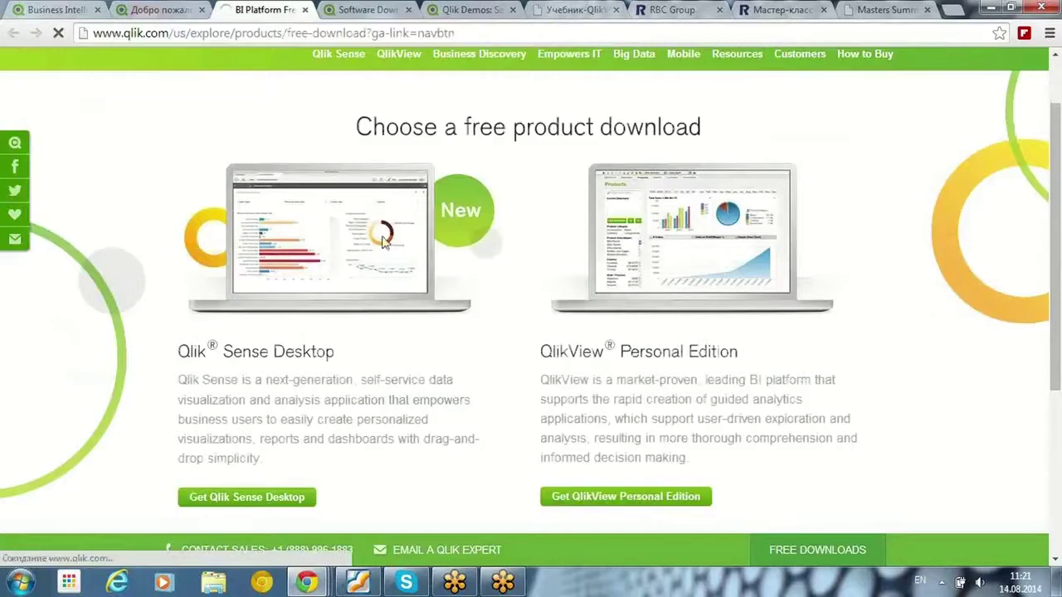
pyautogui.click(348, 9)
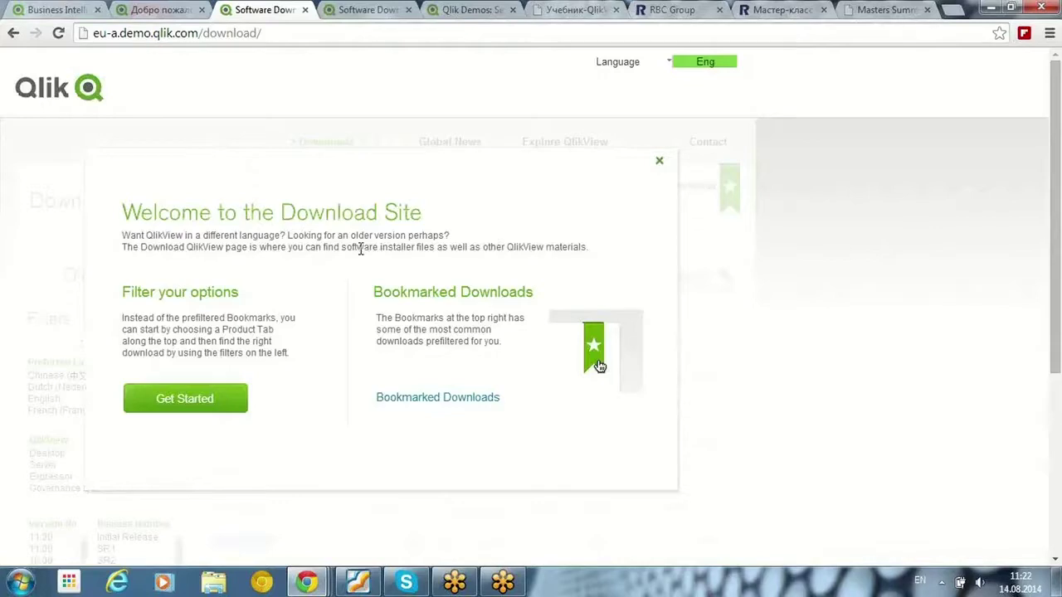
pyautogui.click(201, 399)
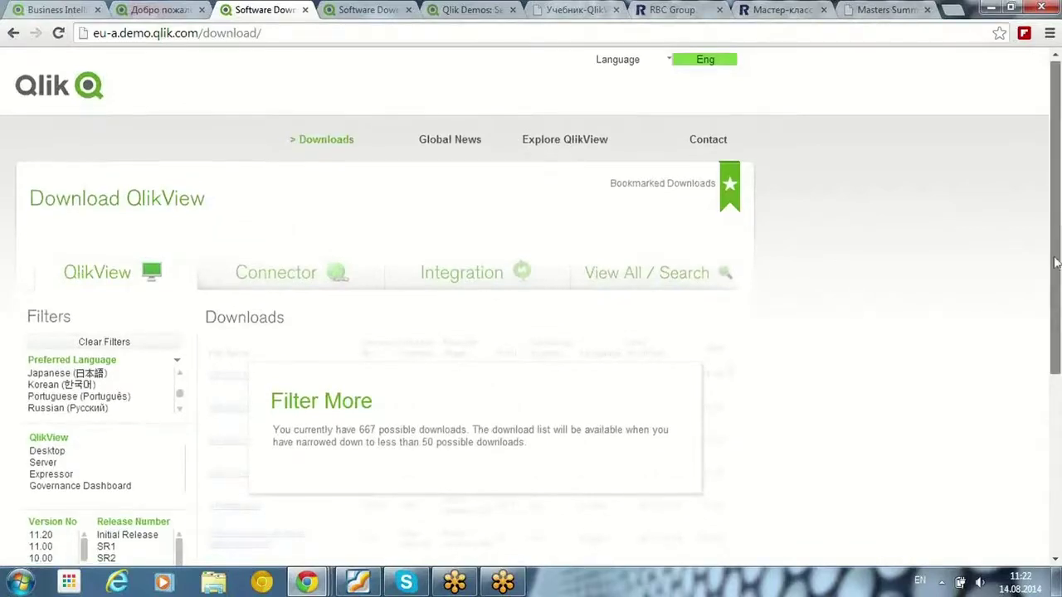
# Step: Filter the QlikView downloads to Desktop, version 11.20, release SR7 and Windows x64 (64bit), and browse the list to the x64 setup file
pyautogui.scroll(-3, 267, 216)
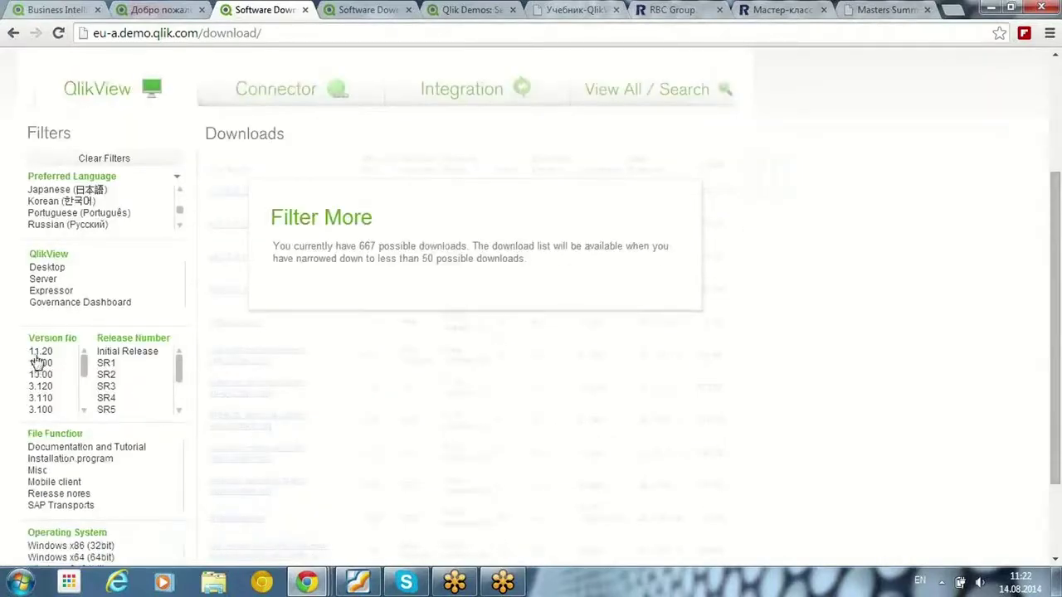
pyautogui.click(50, 271)
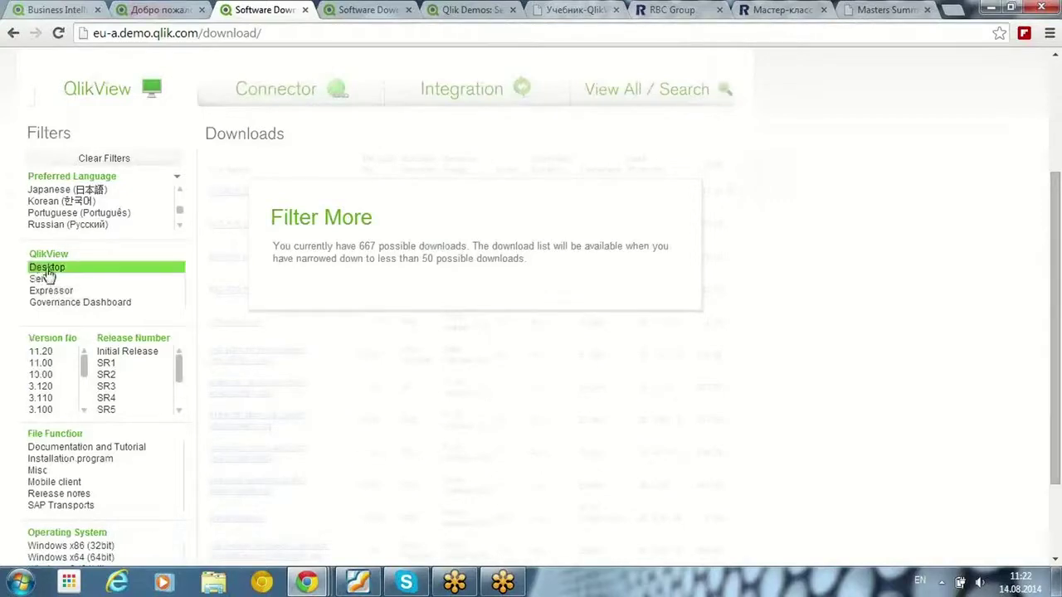
pyautogui.click(41, 352)
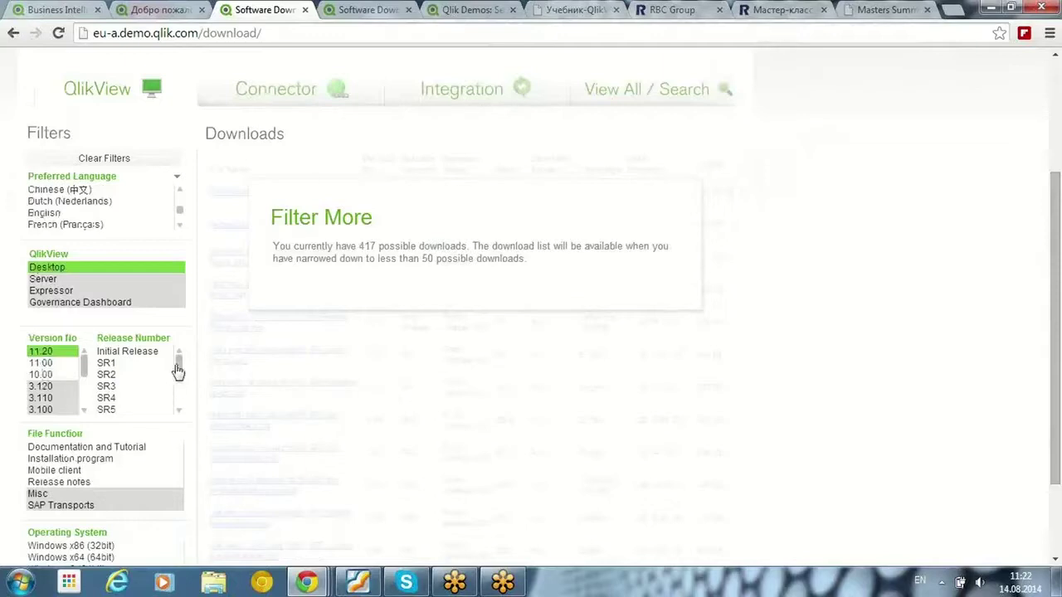
pyautogui.scroll(-1, 108, 410)
pyautogui.click(106, 410)
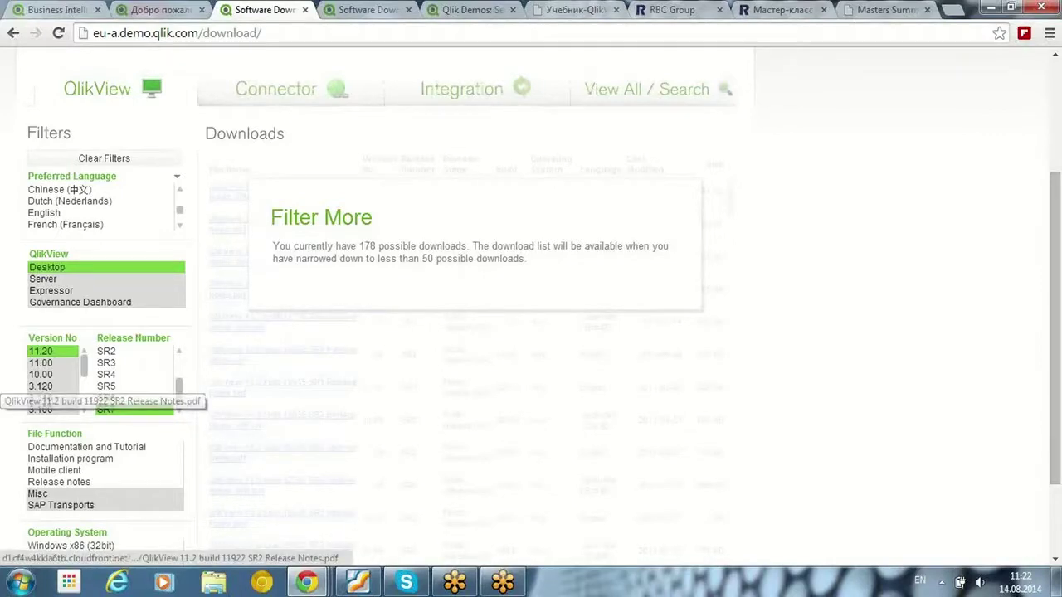
pyautogui.scroll(-1, 279, 362)
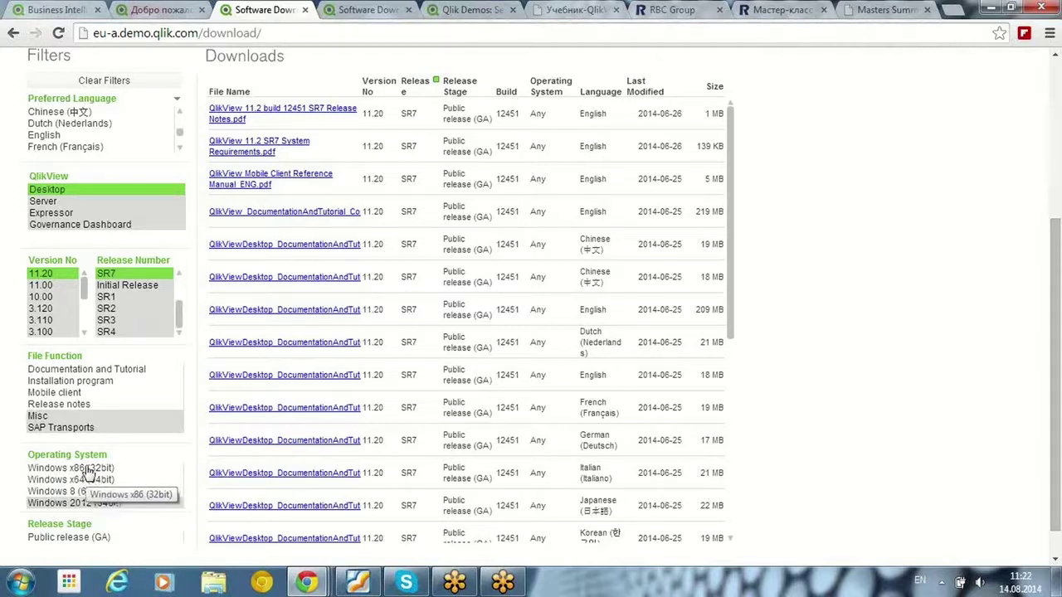
pyautogui.click(79, 479)
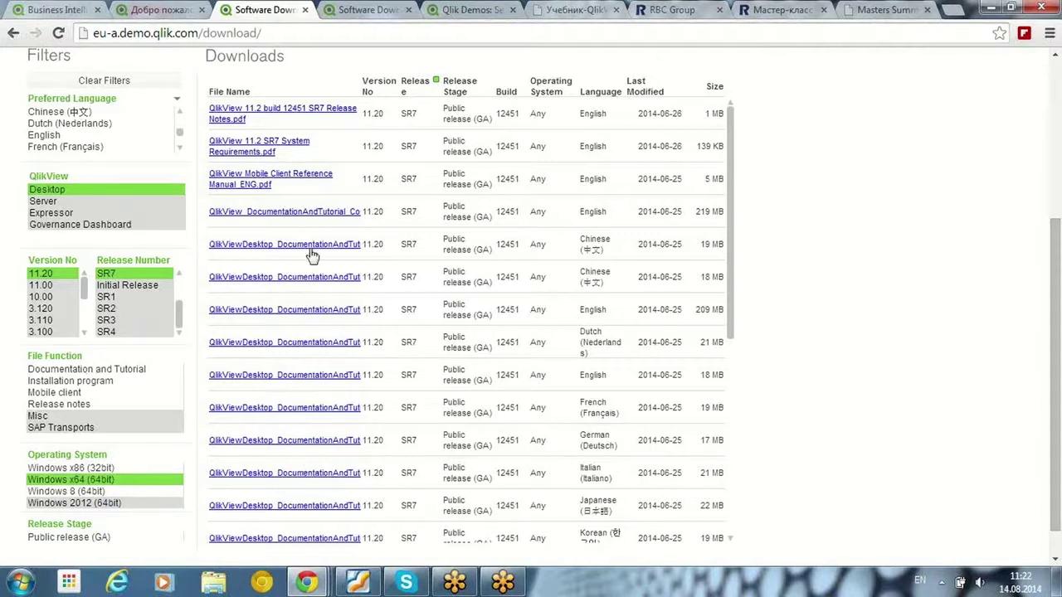
pyautogui.scroll(-5, 311, 249)
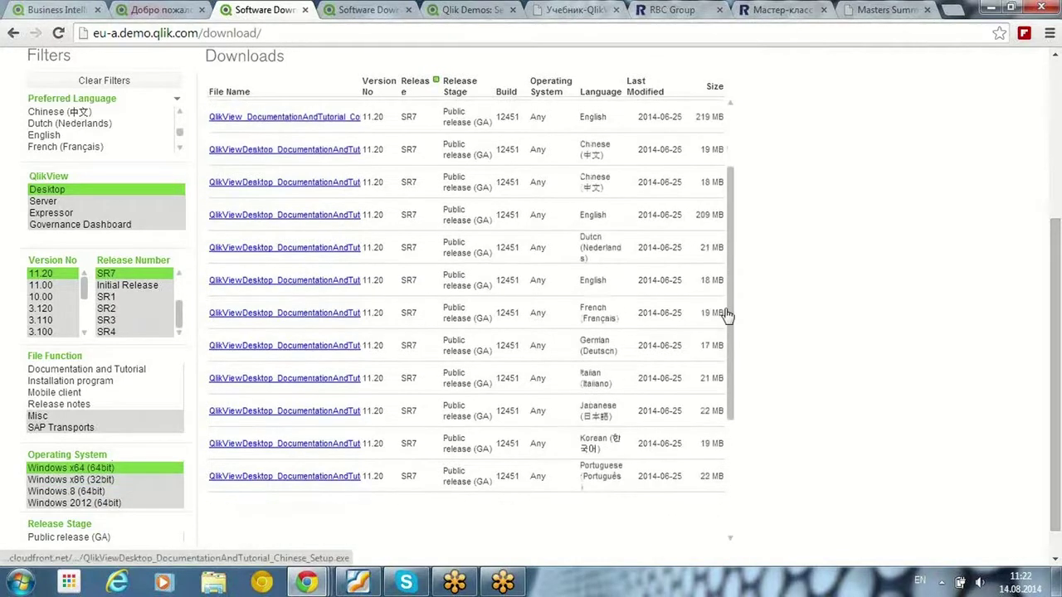
pyautogui.scroll(-2, 429, 386)
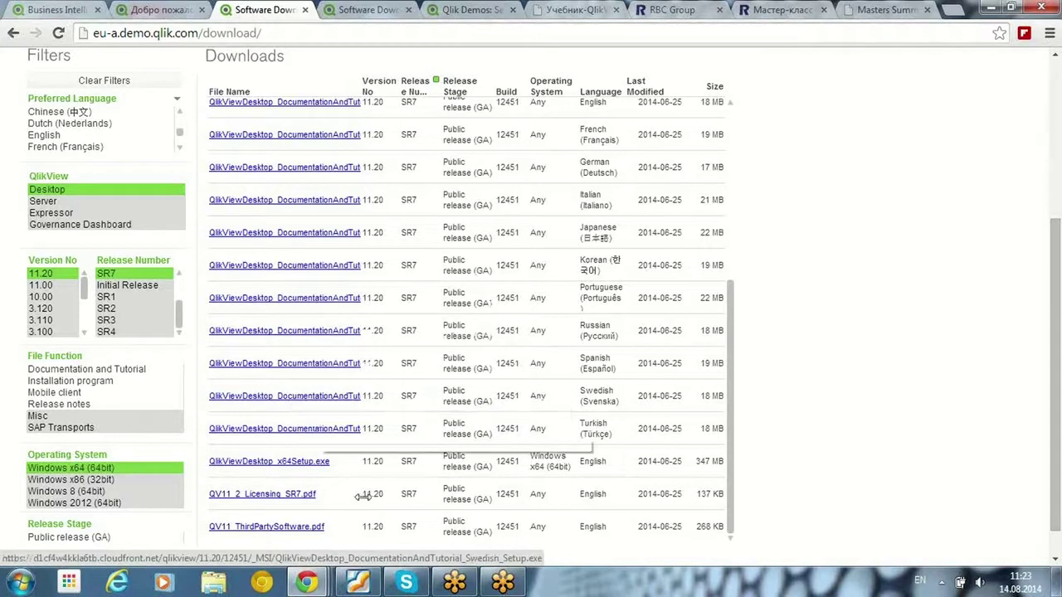
# Step: Launch QlikView 11 from the QlikView folder of the installed programs
pyautogui.click(17, 585)
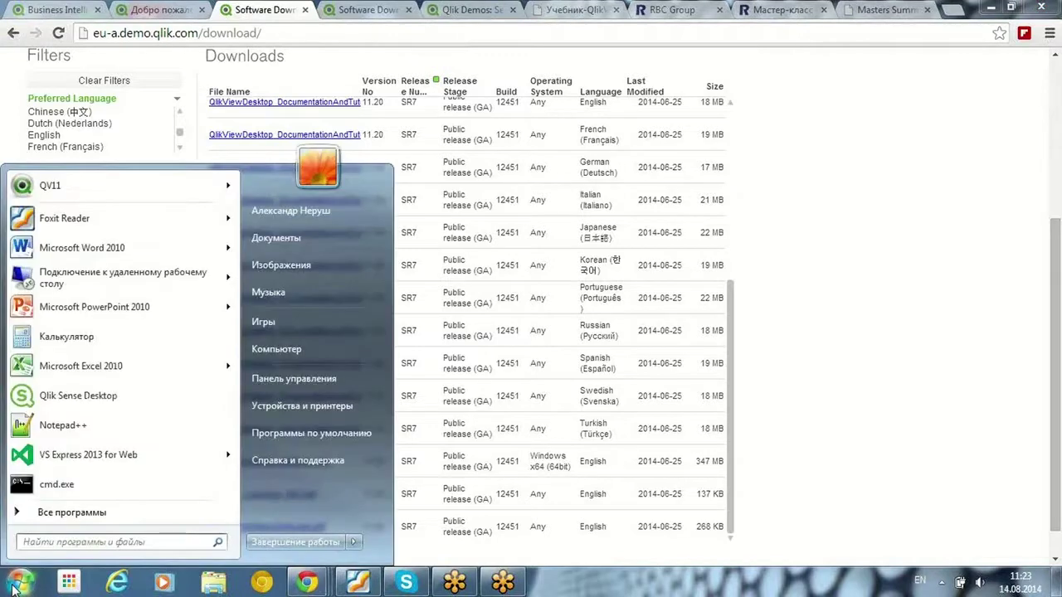
pyautogui.click(41, 516)
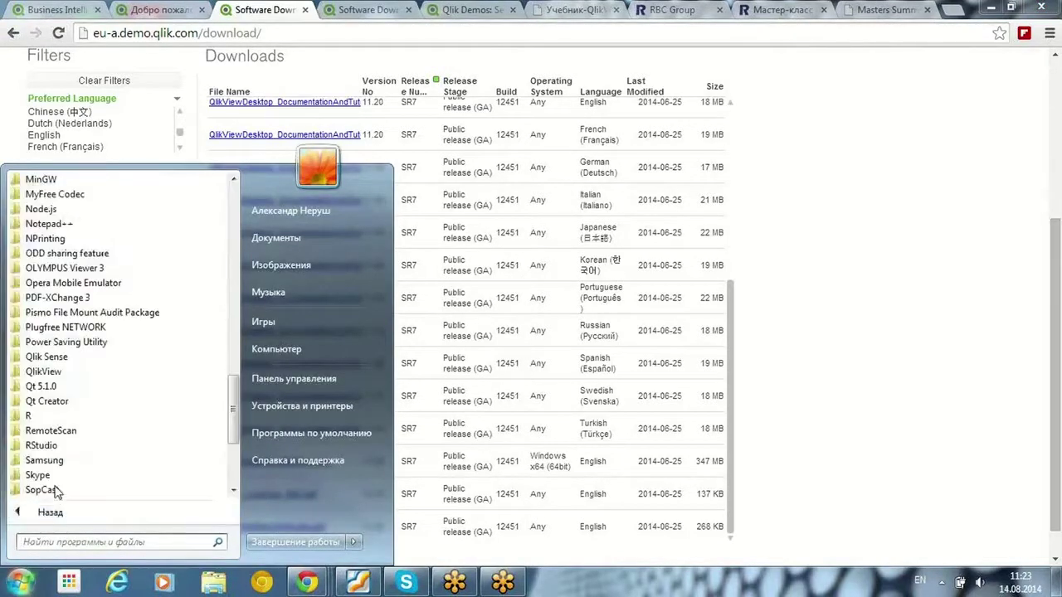
pyautogui.click(69, 375)
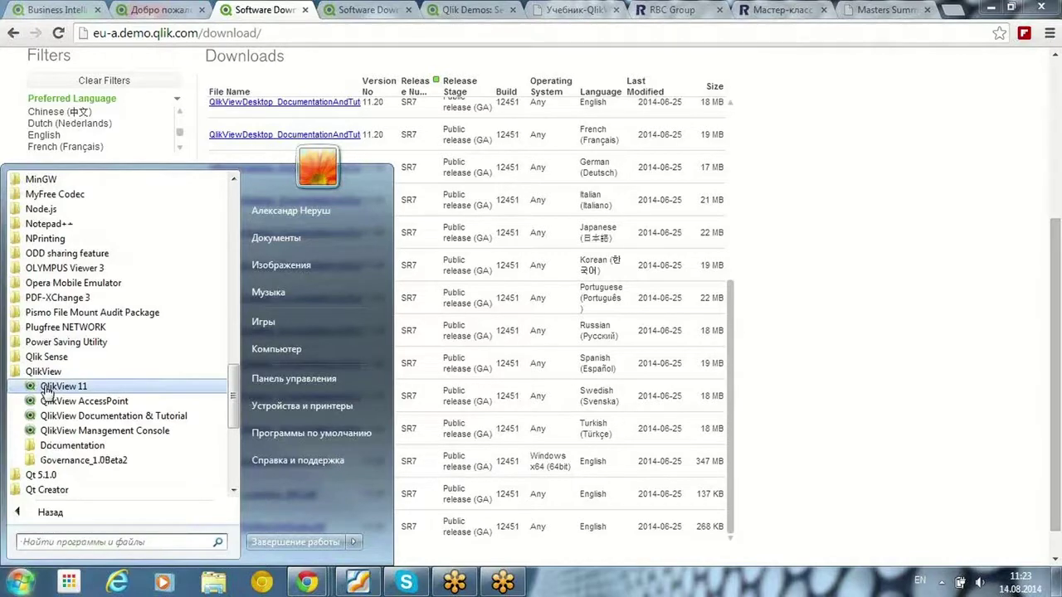
pyautogui.click(48, 394)
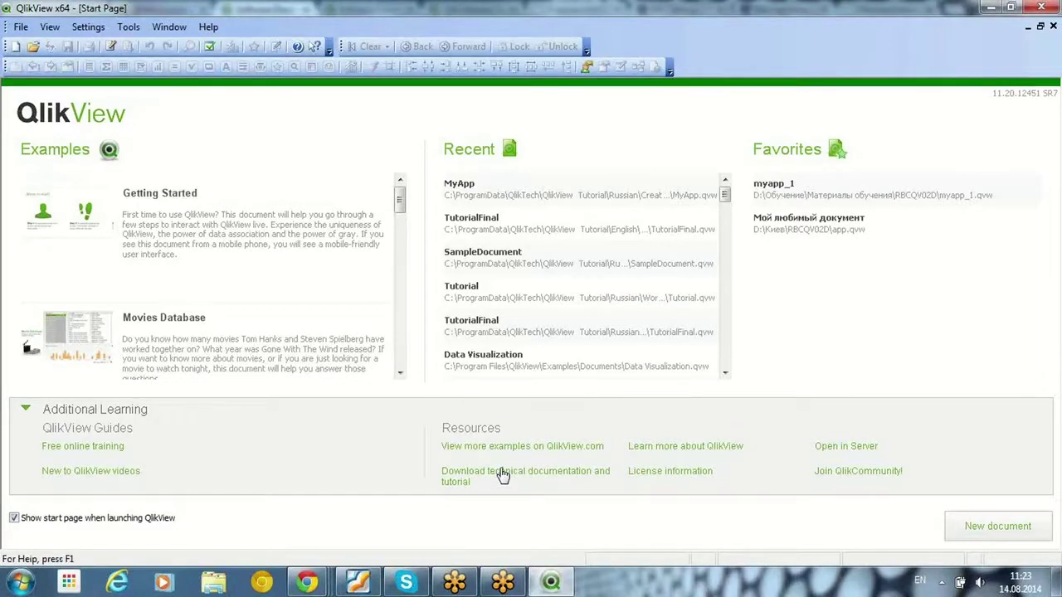
# Step: Open the installed QlikView Documentation & Tutorial folder and show its full path, highlighting the ProgramData part
pyautogui.click(20, 583)
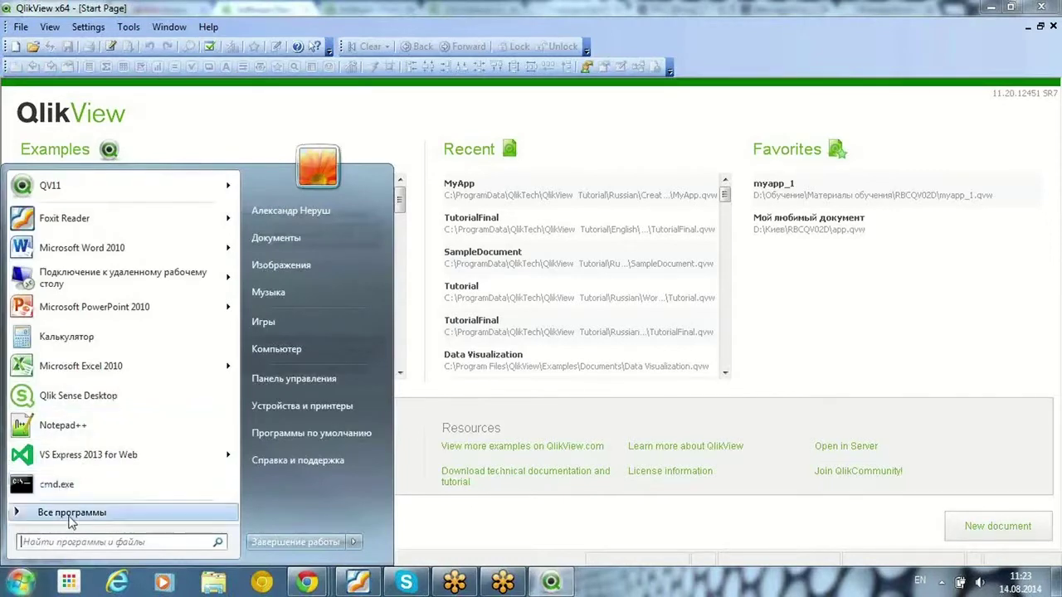
pyautogui.scroll(-1, 72, 365)
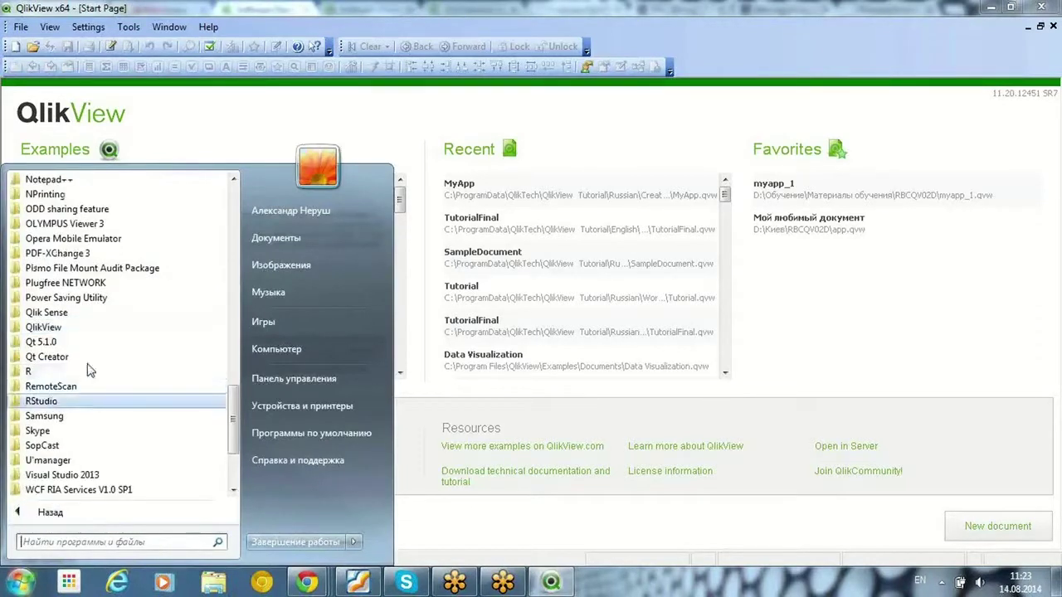
pyautogui.click(72, 328)
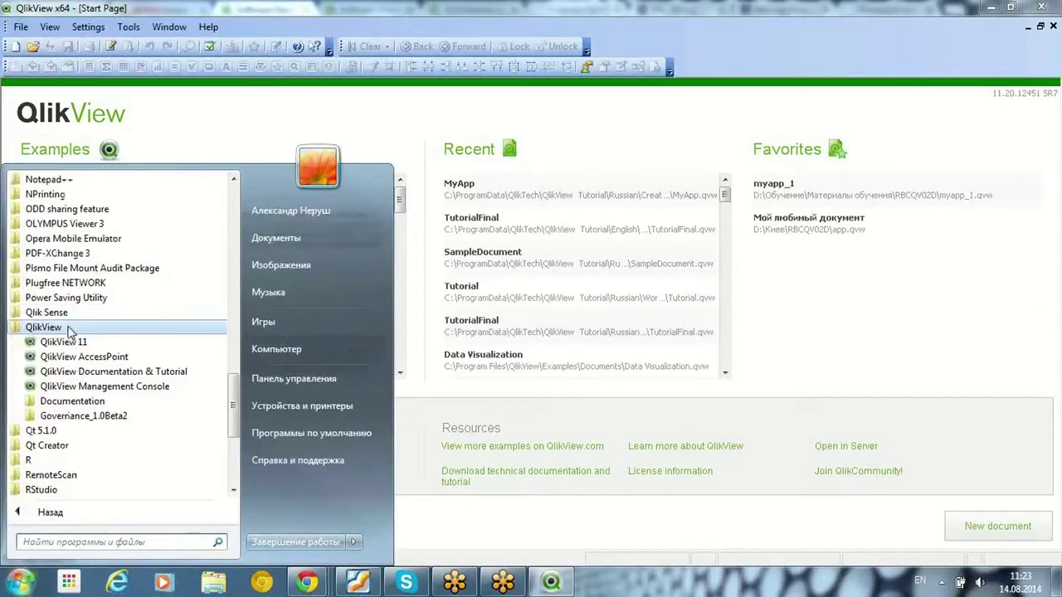
pyautogui.click(75, 373)
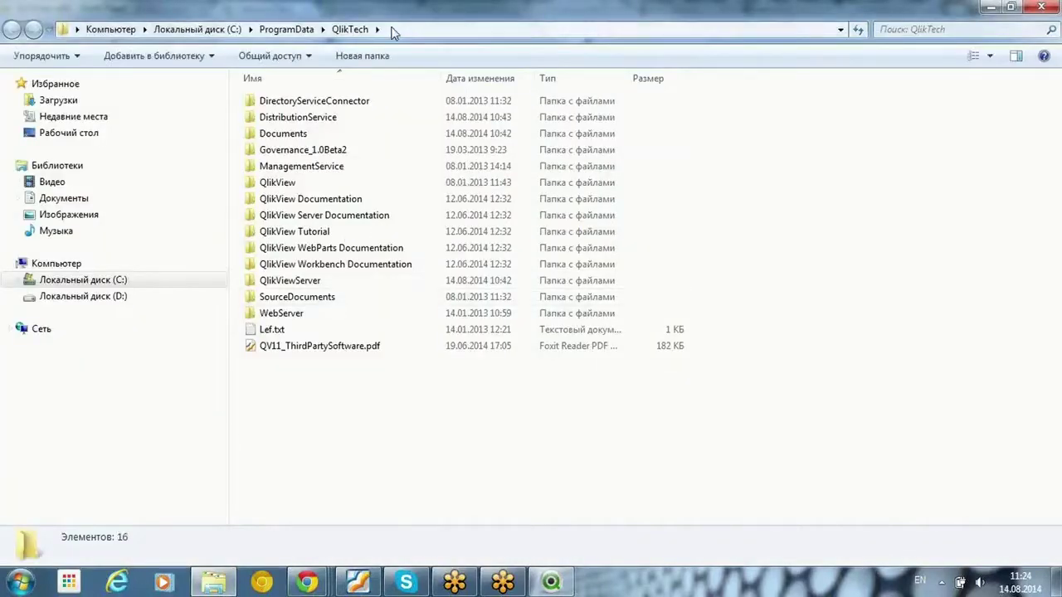
pyautogui.click(393, 31)
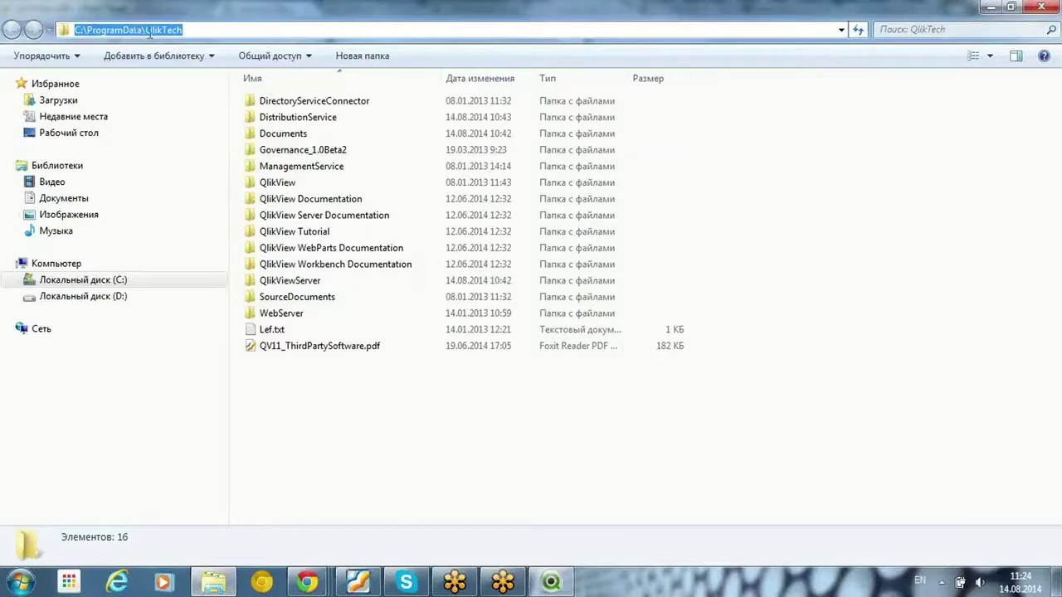
pyautogui.doubleClick(114, 30)
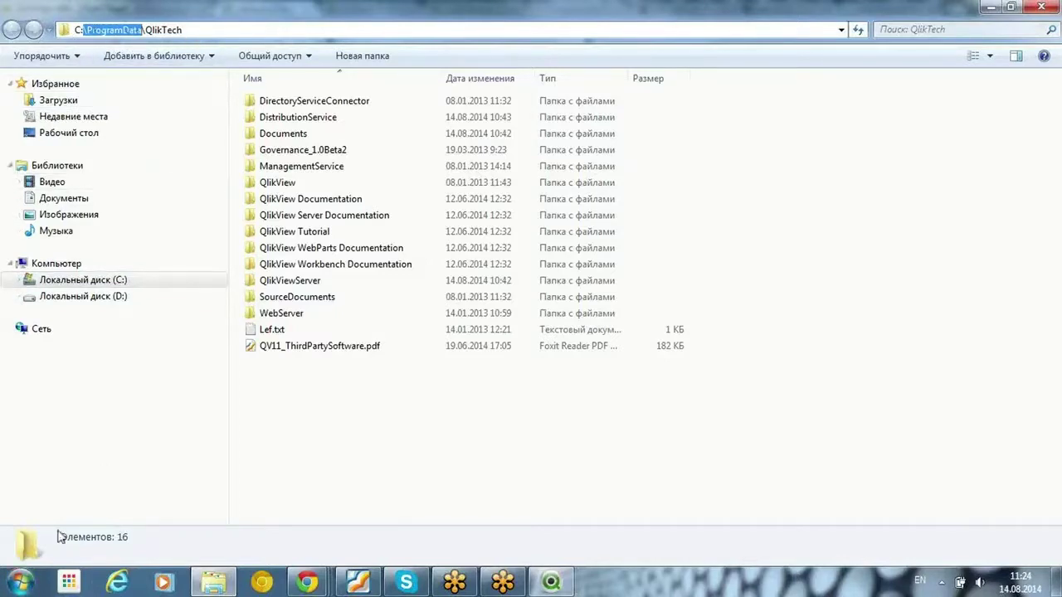
# Step: Open the English folder inside QlikView Tutorial and select QlikView Tutorial.pdf
pyautogui.click(285, 238)
pyautogui.doubleClick(285, 236)
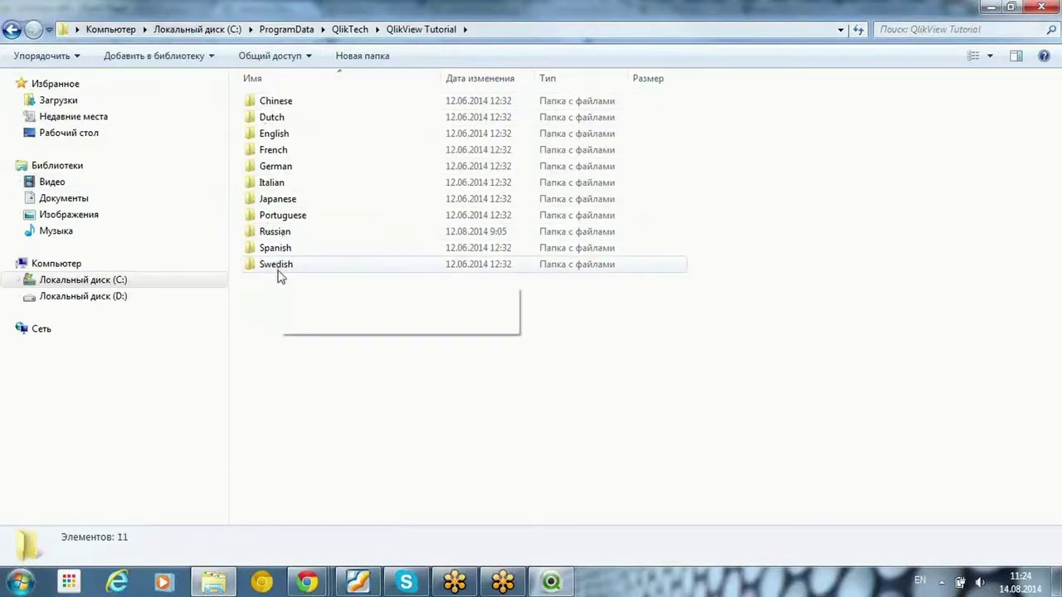
pyautogui.doubleClick(287, 137)
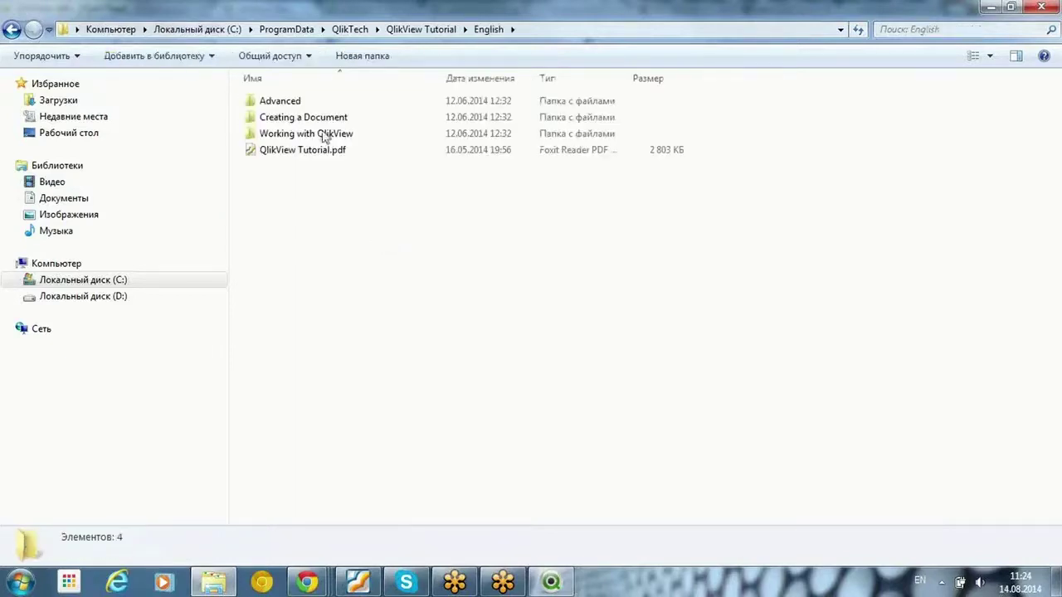
pyautogui.click(283, 155)
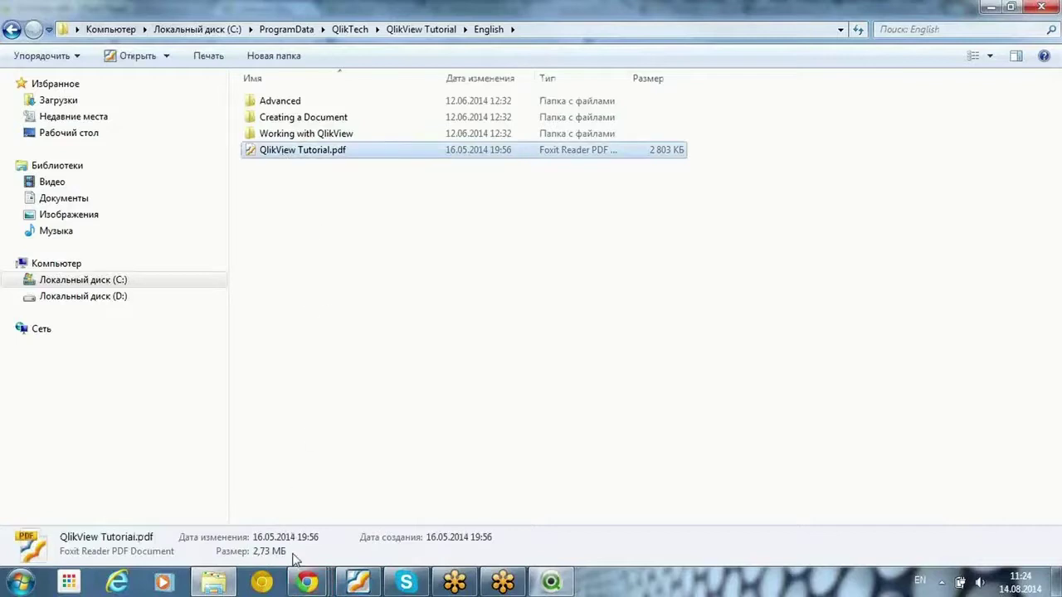
# Step: Switch to Chrome and examine the table of contents of the Russian tutorial, Учебник-QlikView.pdf
pyautogui.click(306, 582)
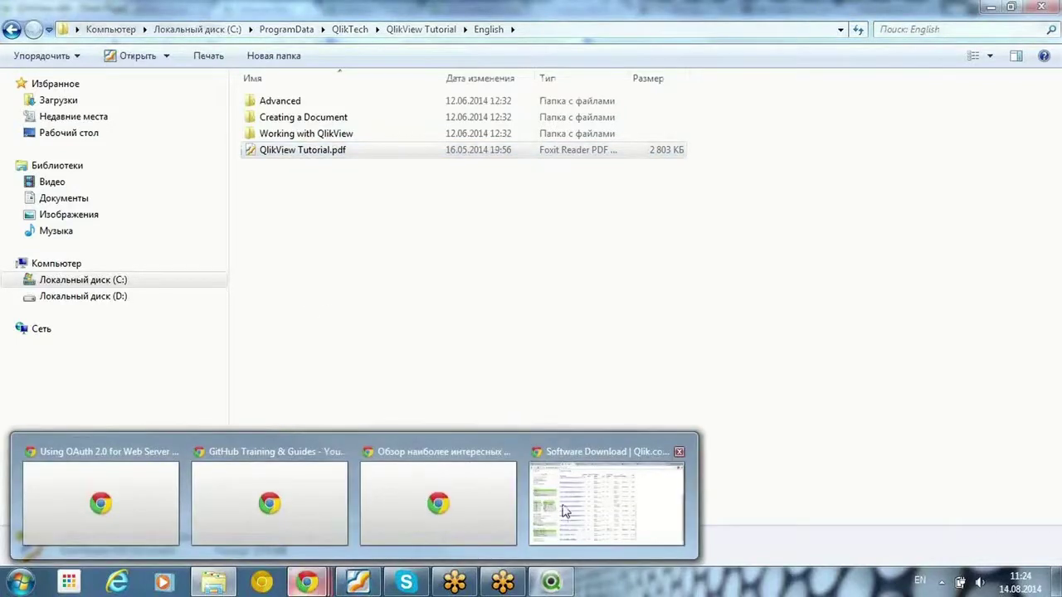
pyautogui.click(563, 512)
pyautogui.click(573, 10)
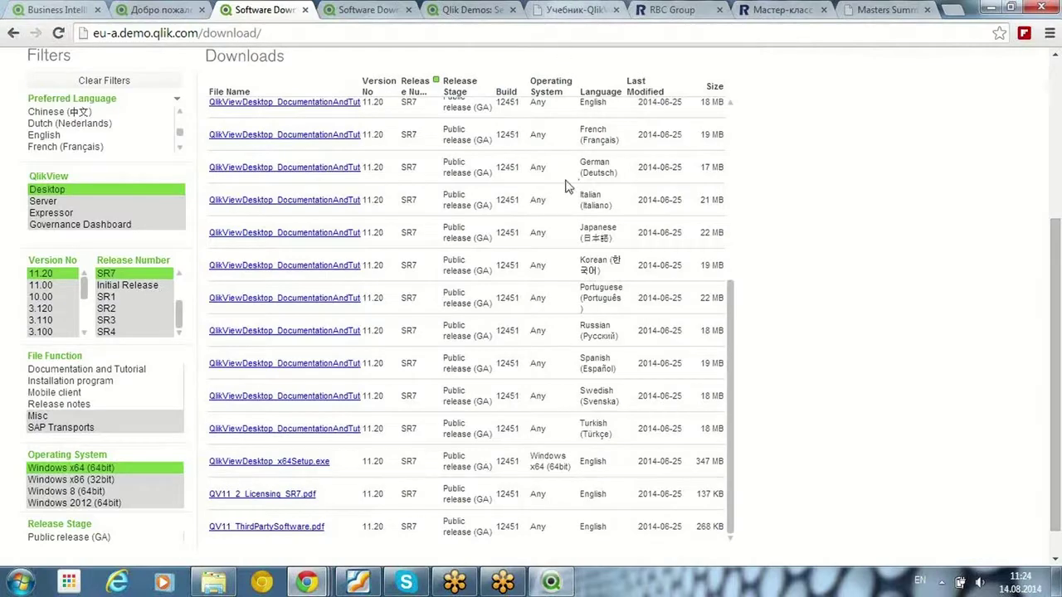
pyautogui.scroll(15, 562, 302)
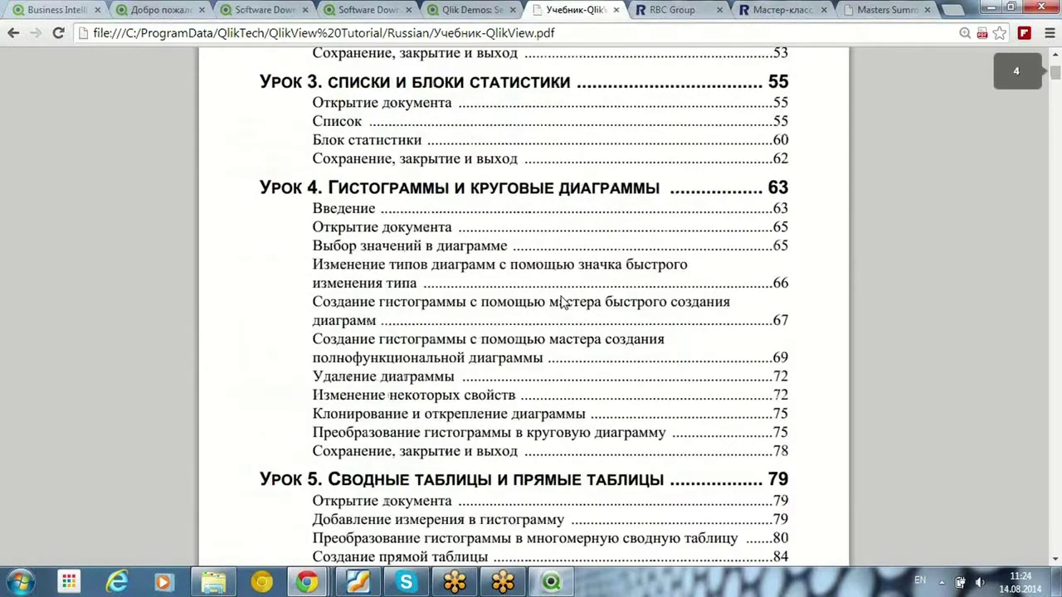
pyautogui.scroll(15, 562, 302)
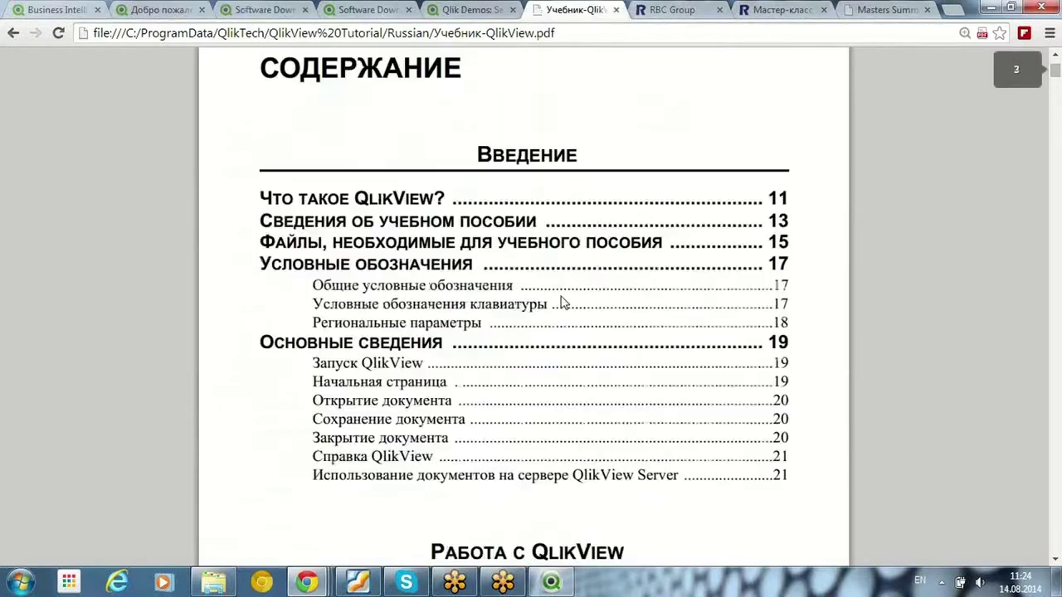
pyautogui.scroll(-1, 562, 302)
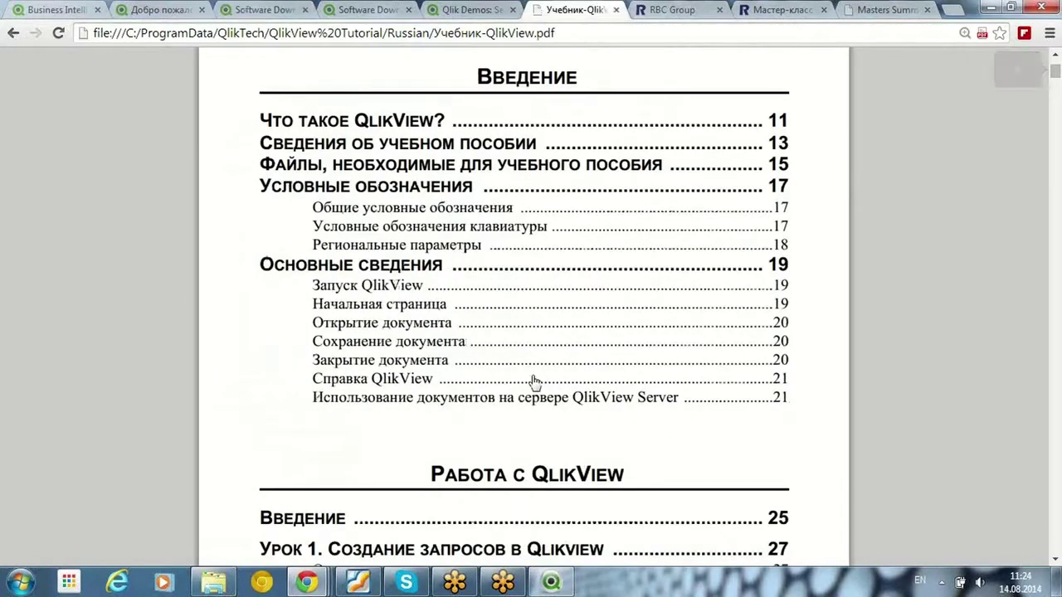
pyautogui.scroll(-7, 535, 378)
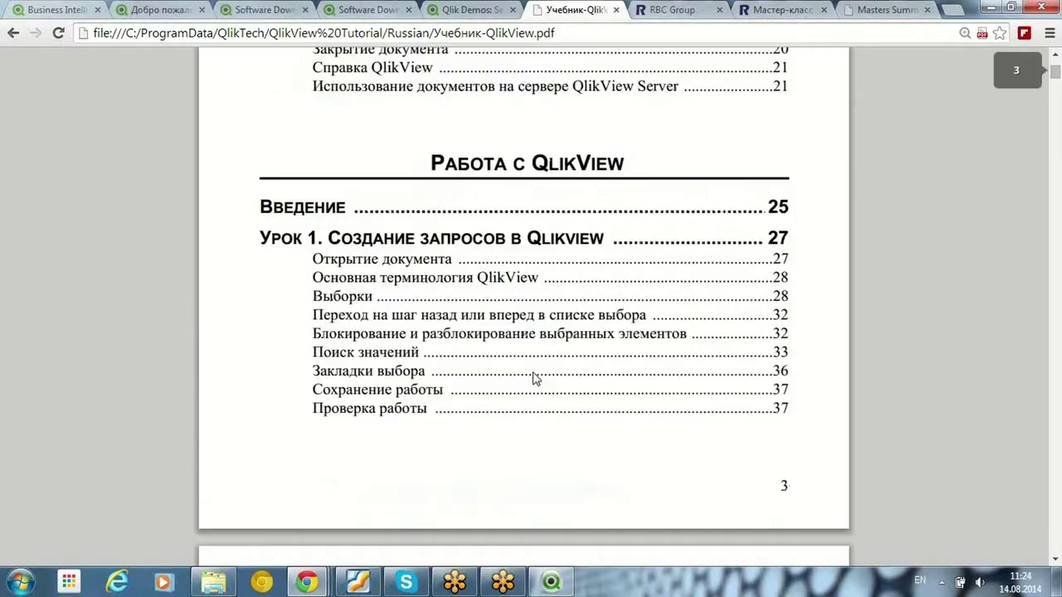
# Step: Return to the English tutorial folder in Windows Explorer and open Data Sources inside Creating a Document
pyautogui.click(993, 9)
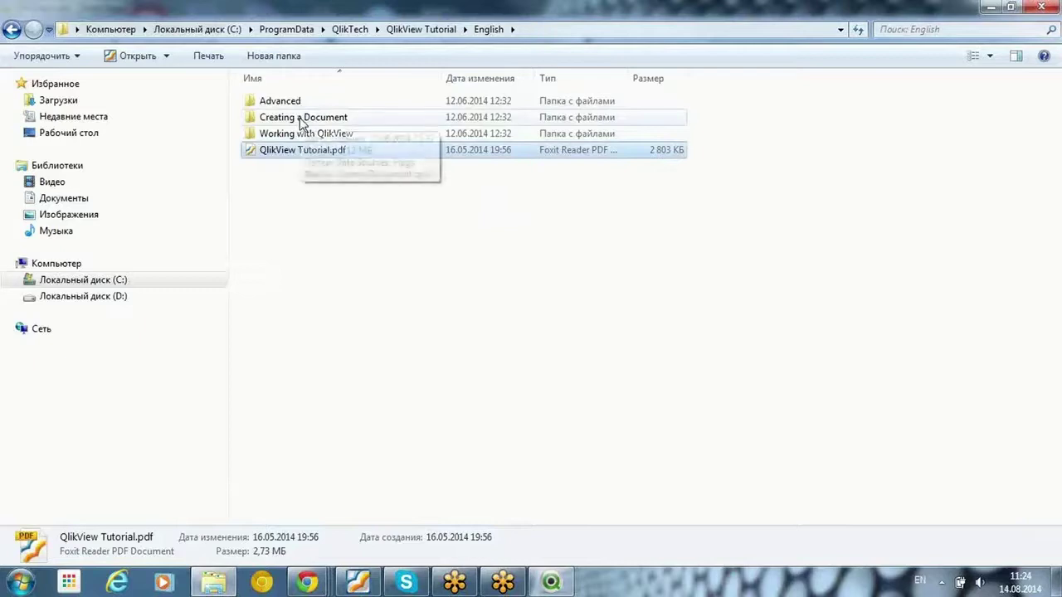
pyautogui.doubleClick(313, 120)
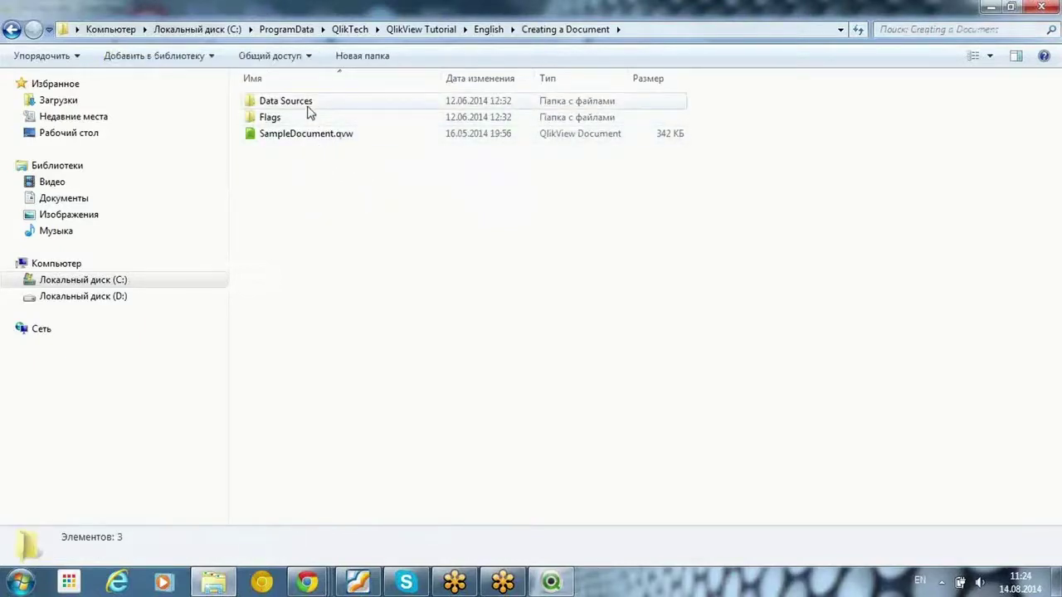
pyautogui.doubleClick(308, 107)
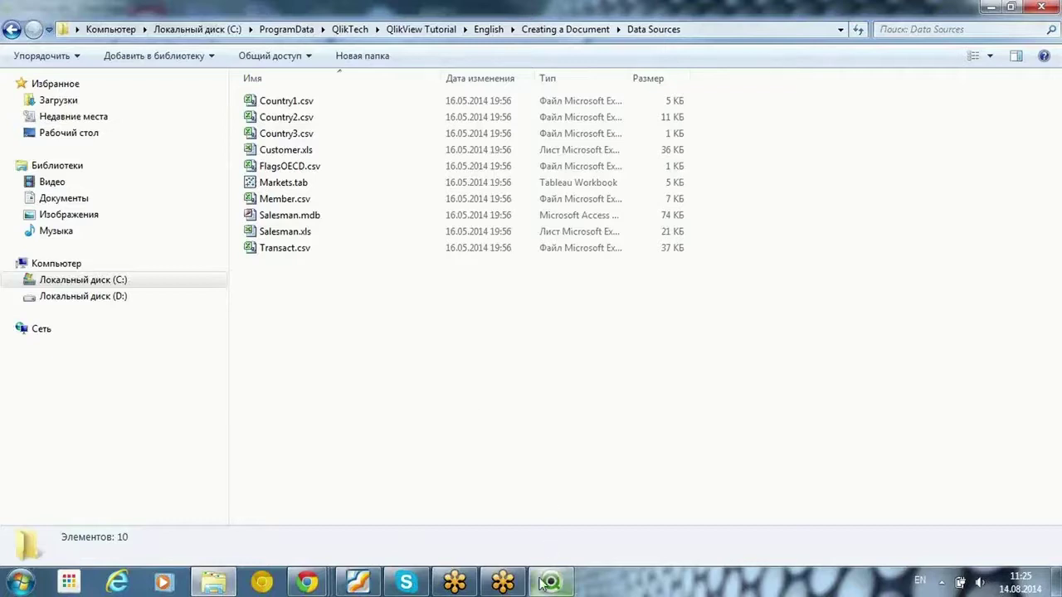
# Step: Dismiss the Windows colour scheme prompt and switch to the QlikView start page
pyautogui.moveTo(540, 585)
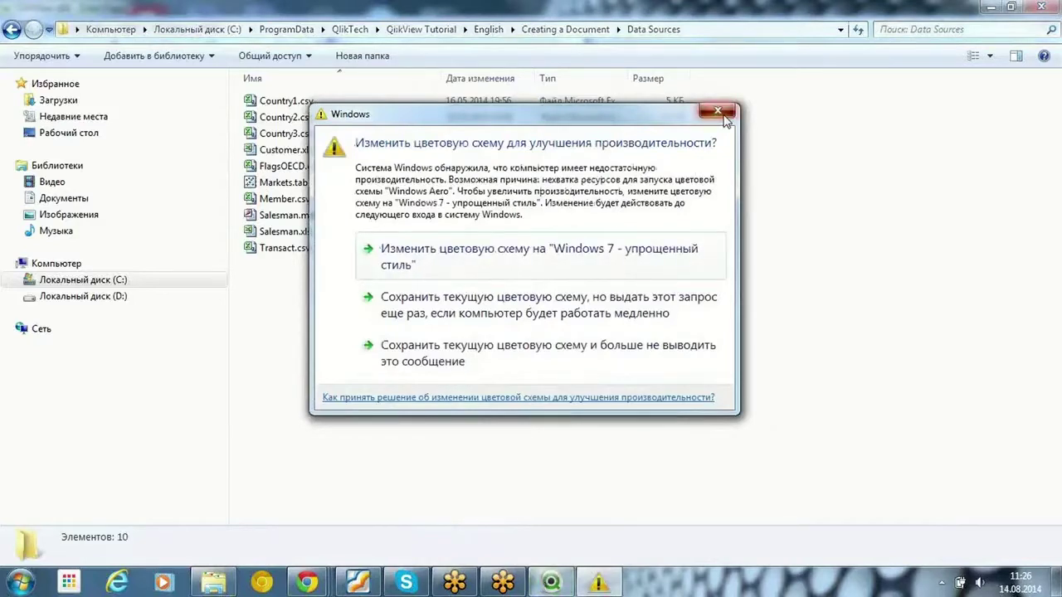
pyautogui.click(664, 355)
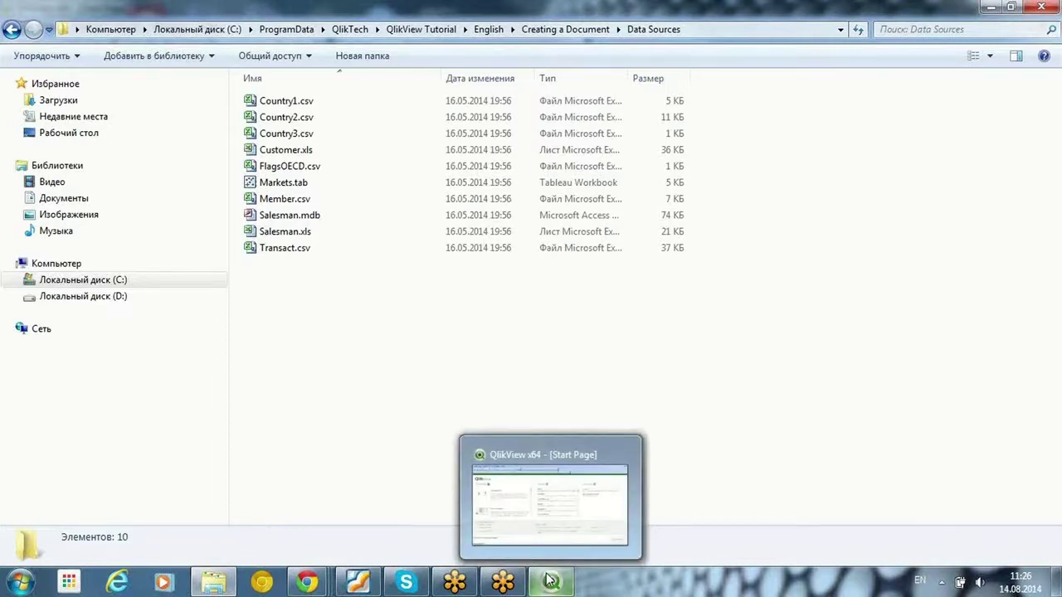
pyautogui.click(542, 516)
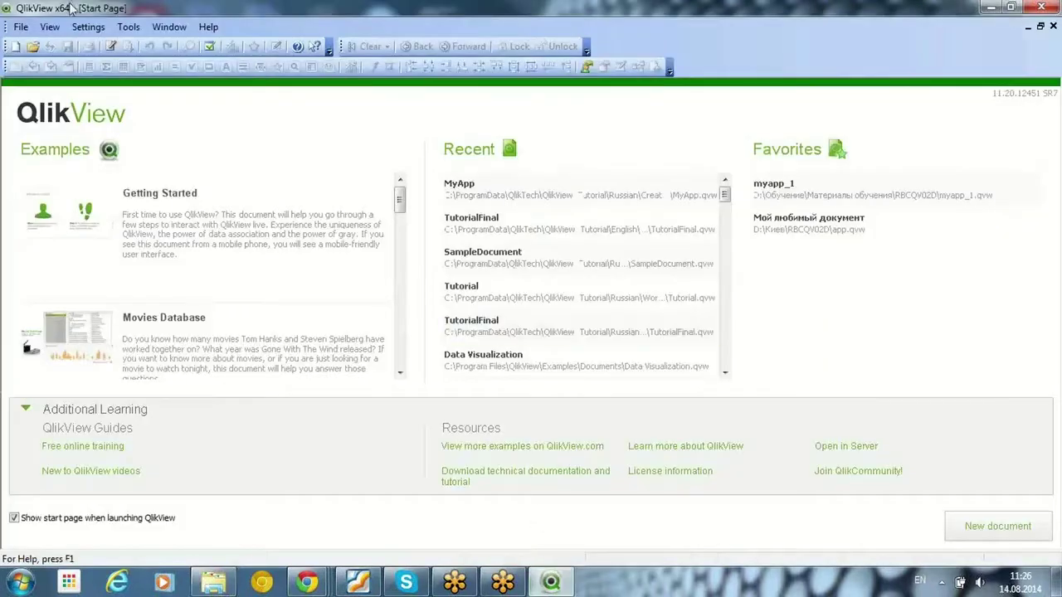
# Step: Create a new document and save it as Tutorial in the Creating a Document folder of the English QlikView tutorial
pyautogui.click(20, 27)
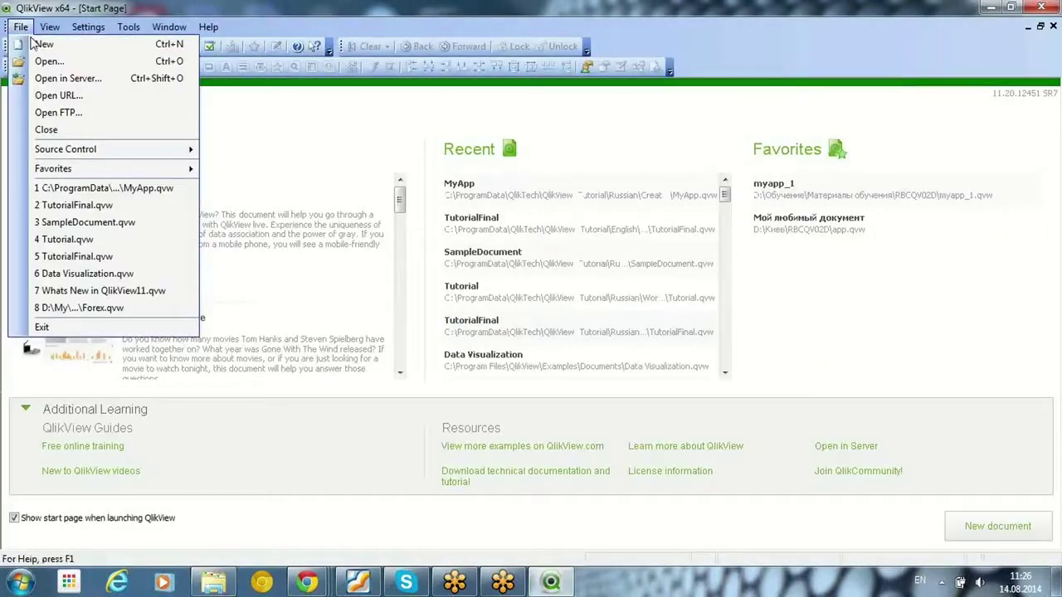
pyautogui.click(42, 44)
pyautogui.hotkey('ctrl', 's')
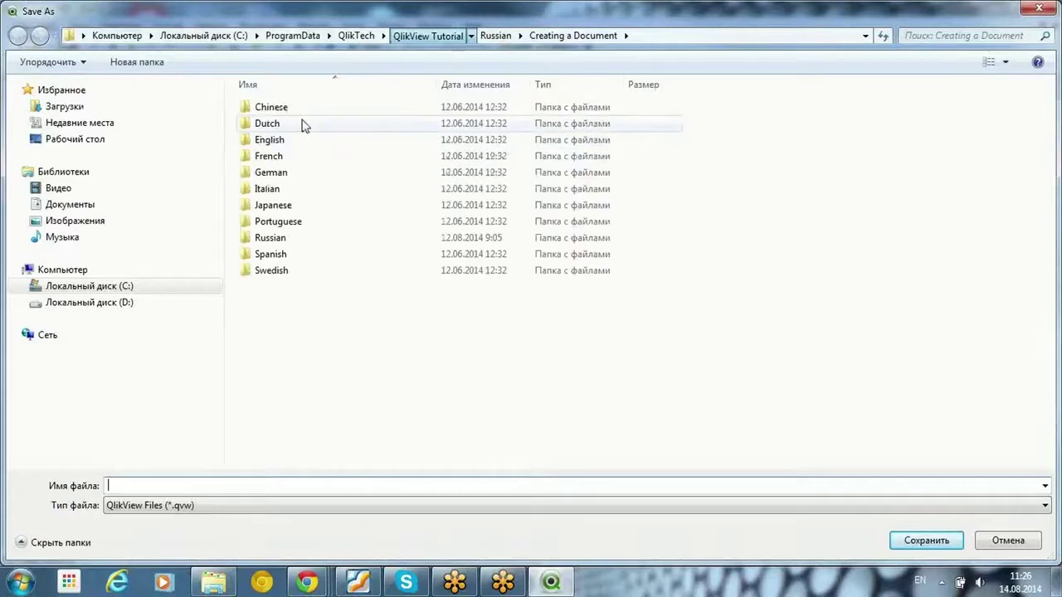
pyautogui.click(278, 139)
pyautogui.doubleClick(290, 139)
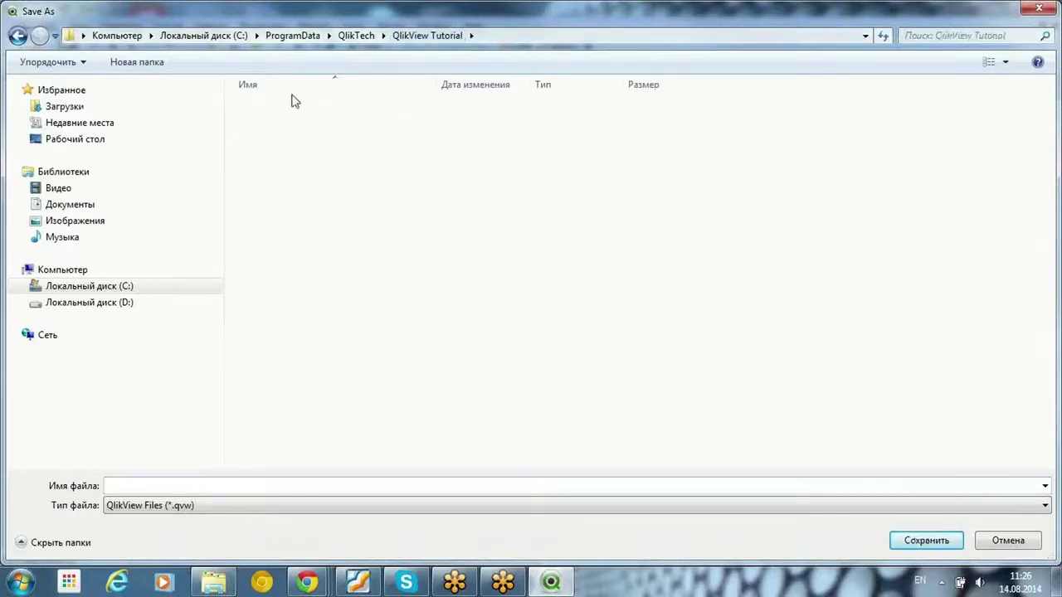
pyautogui.doubleClick(294, 131)
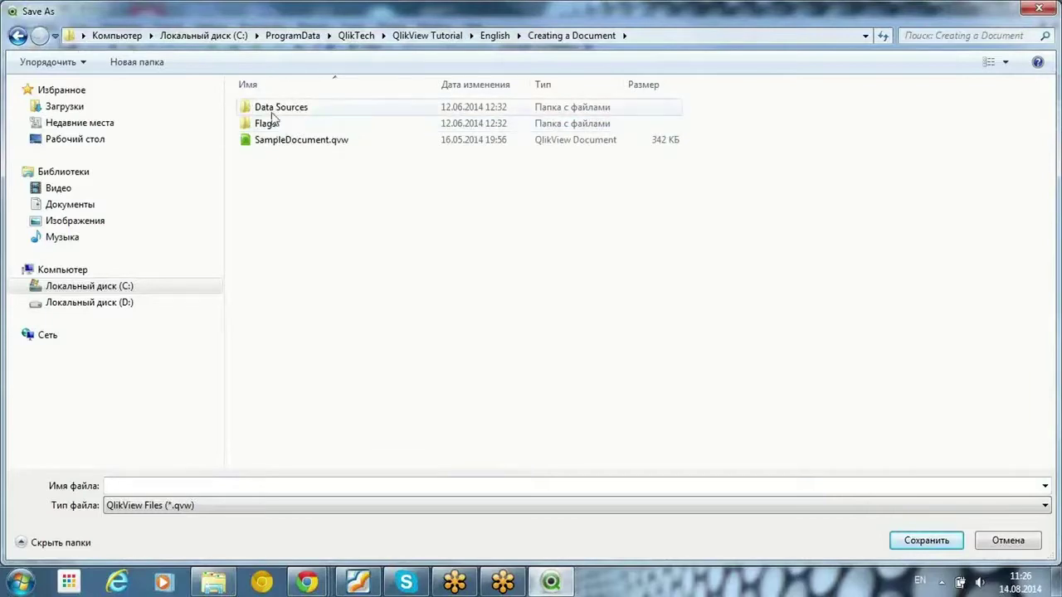
pyautogui.click(149, 485)
pyautogui.write('Tuto')
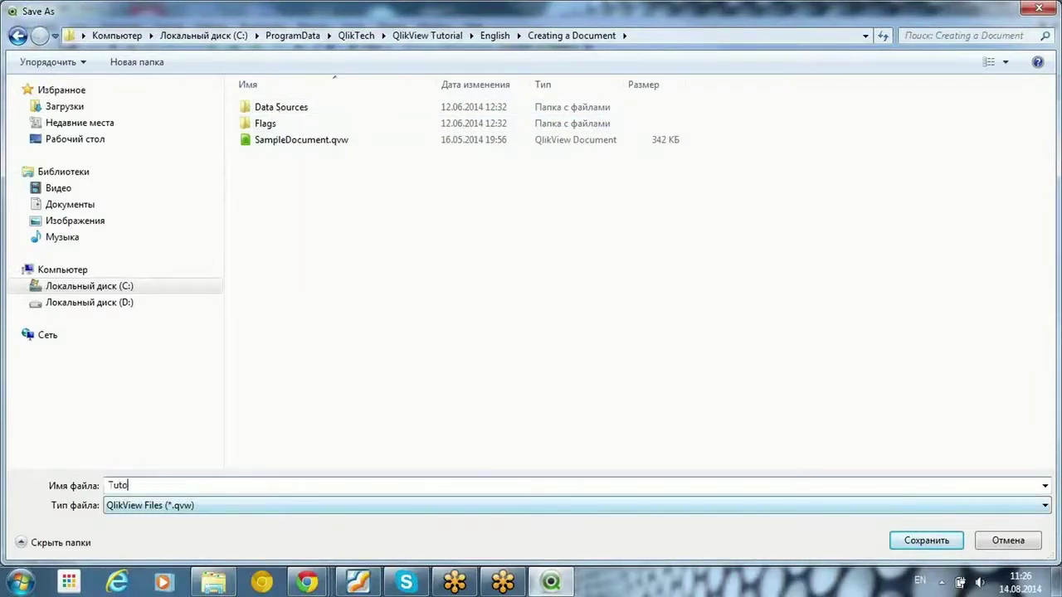
pyautogui.write('rial')
pyautogui.press('Return')
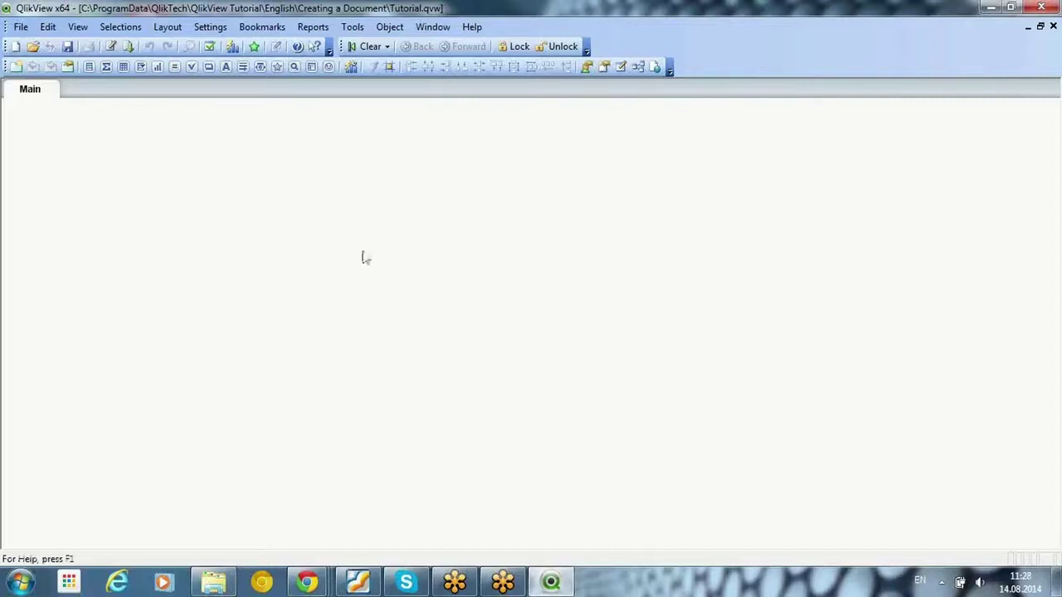
# Step: Open the script editor for the Tutorial.qvw document
pyautogui.click(290, 7)
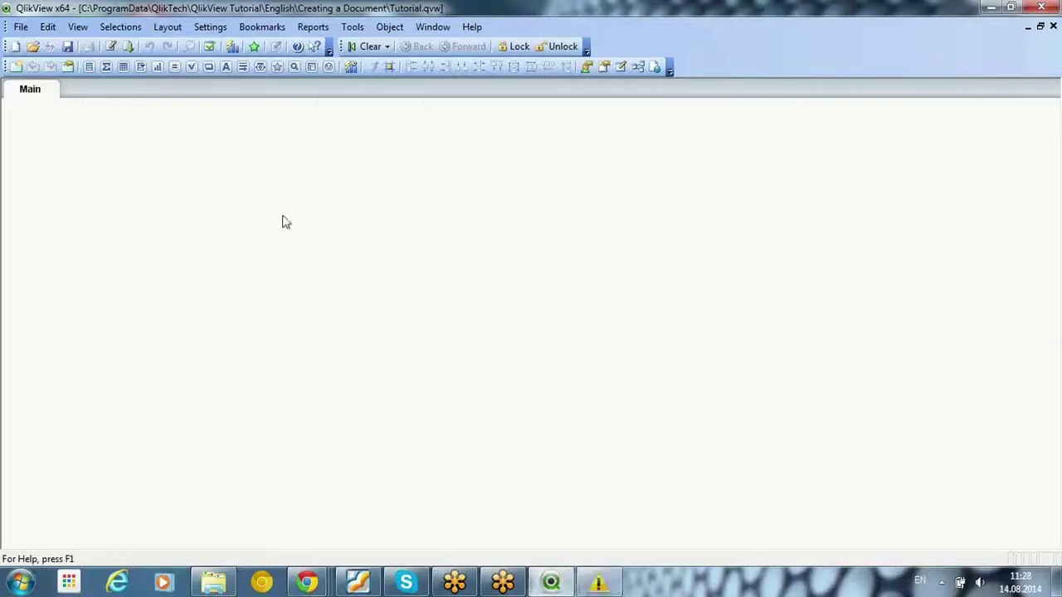
pyautogui.click(22, 27)
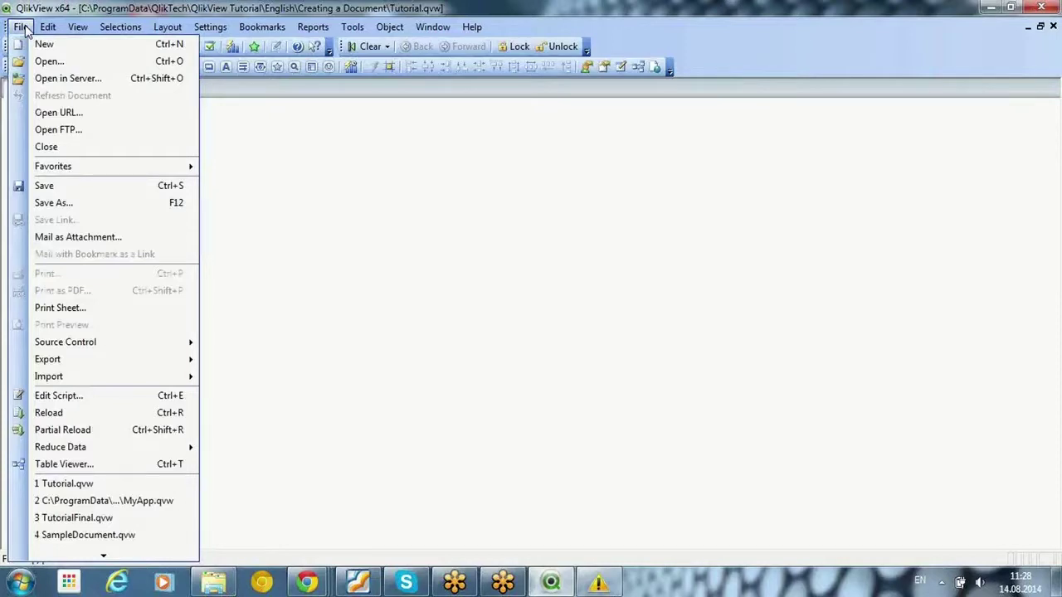
pyautogui.click(78, 410)
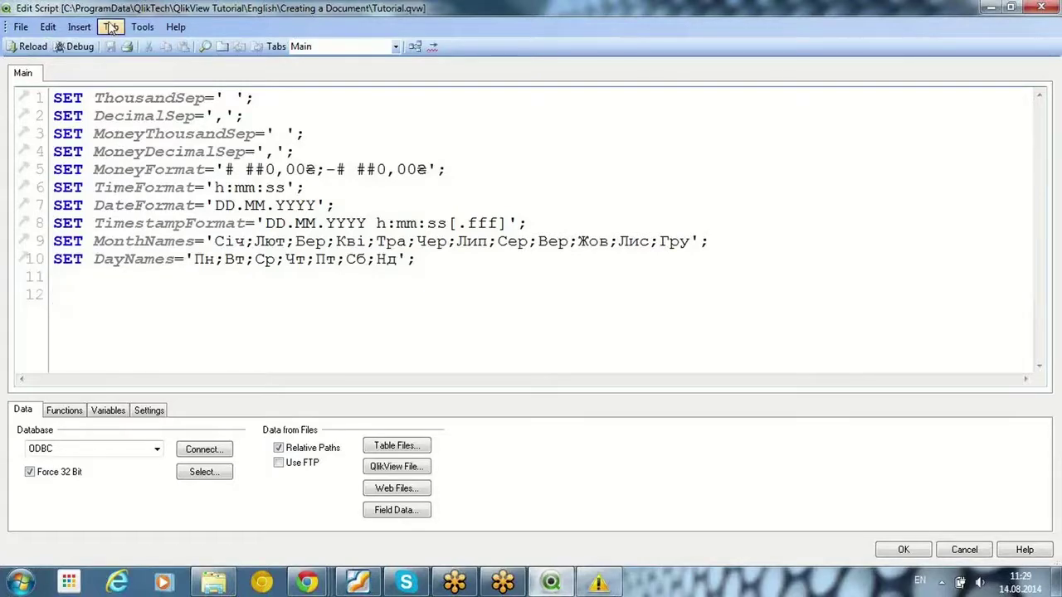
# Step: Switch to Windows Explorer and examine the Country CSV files, Customer.xls, Markets.tab and Salesman.mdb in Data Sources
pyautogui.click(213, 584)
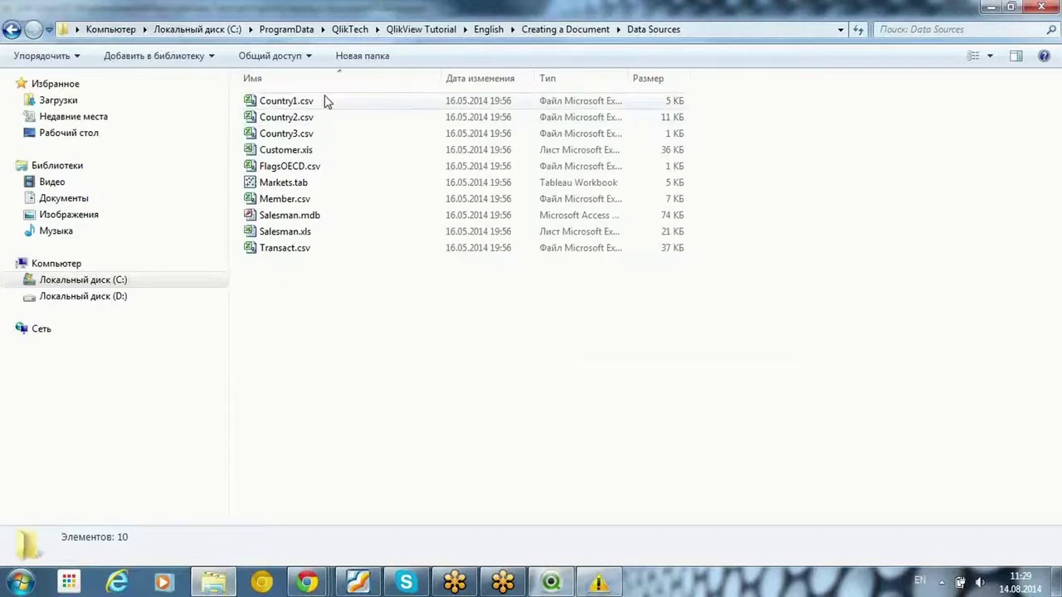
pyautogui.click(304, 134)
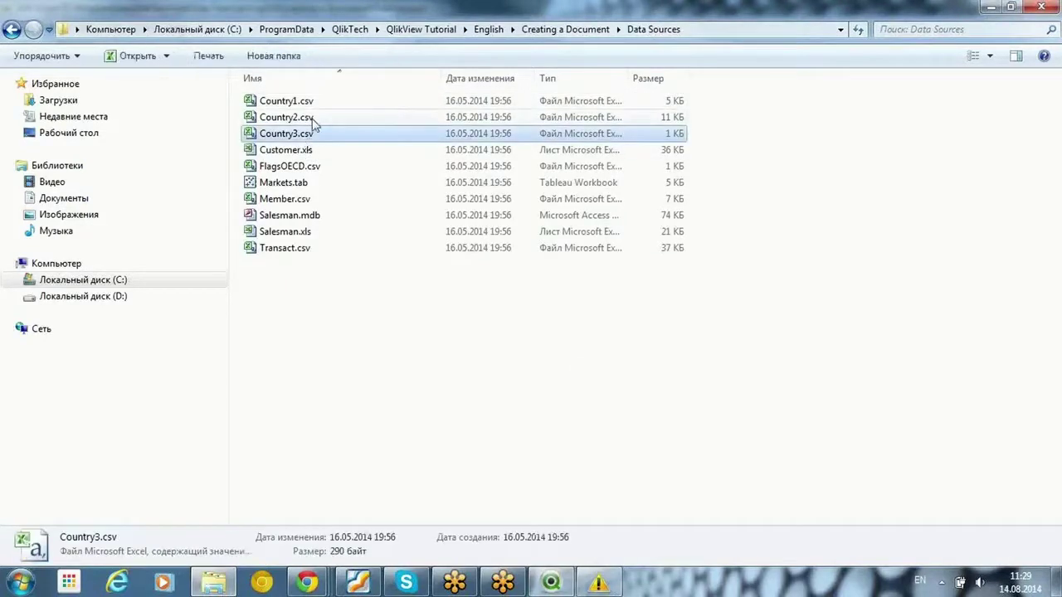
pyautogui.click(312, 119)
pyautogui.click(314, 102)
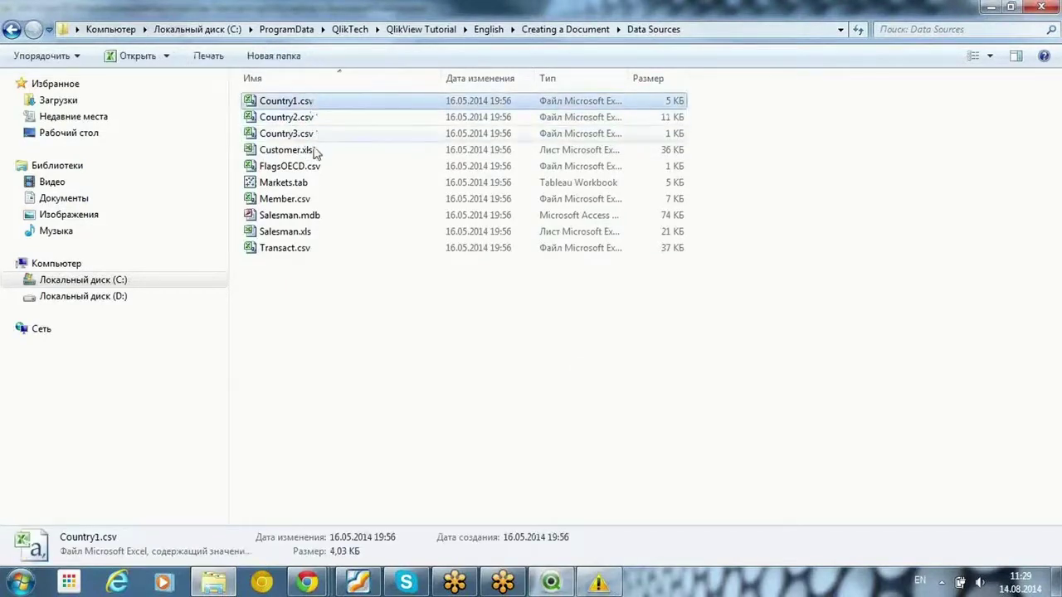
pyautogui.click(309, 151)
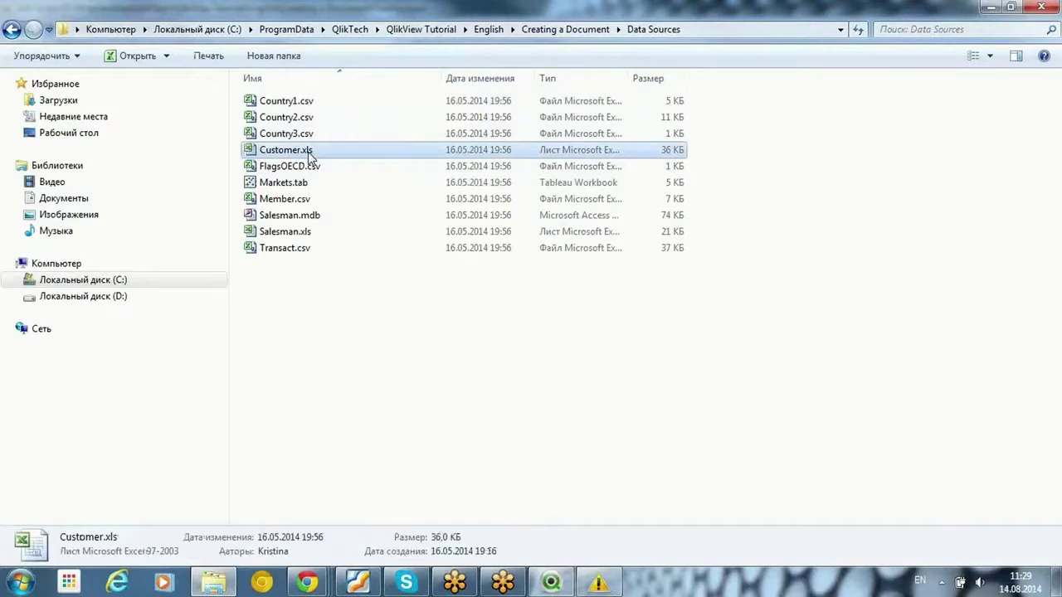
pyautogui.click(311, 188)
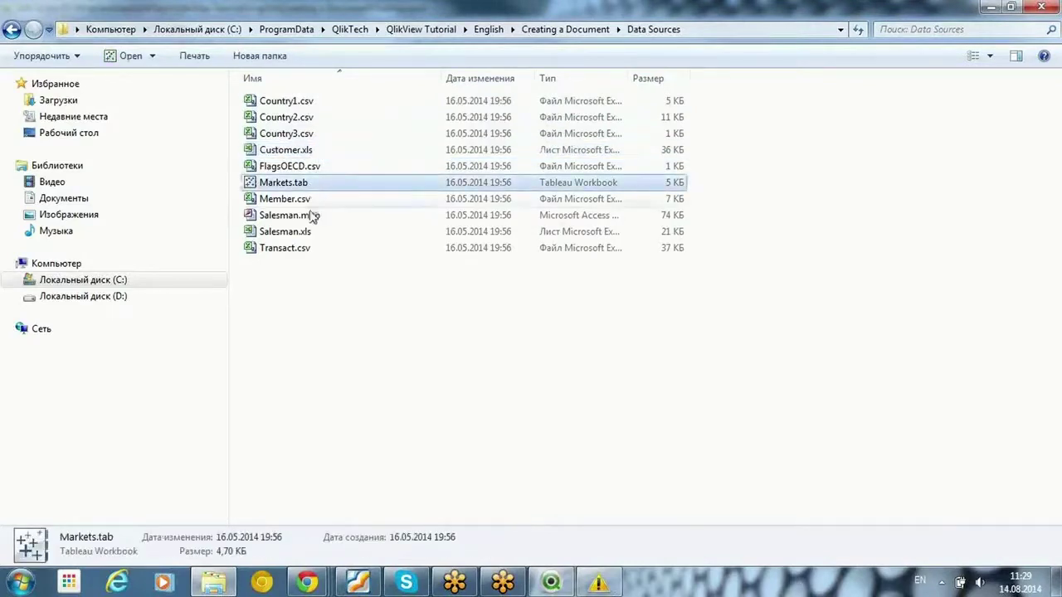
pyautogui.click(314, 216)
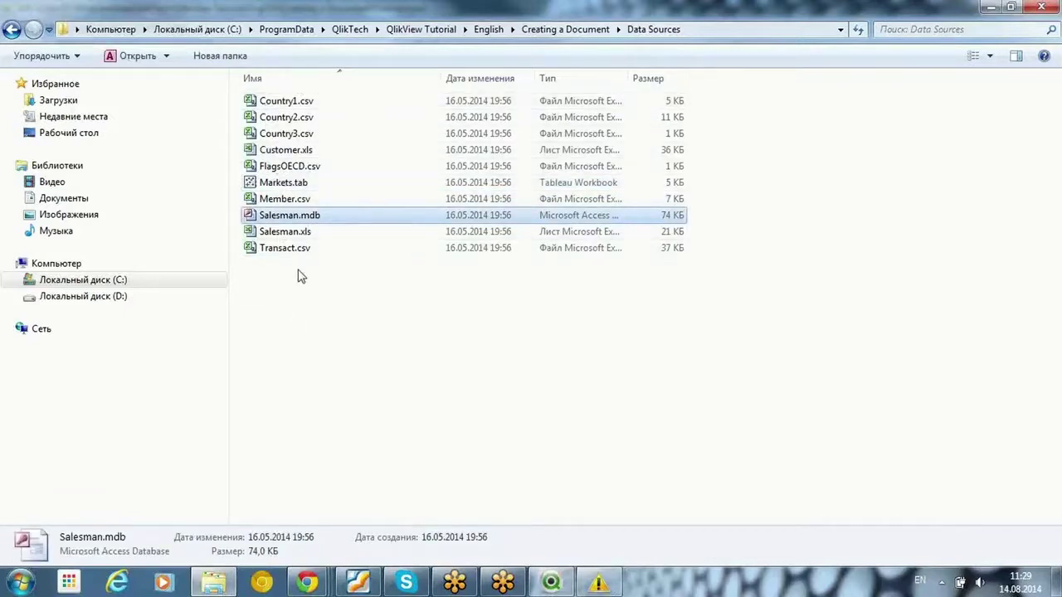
# Step: Return to the QlikView script editor and review the available database connection types, keeping ODBC
pyautogui.click(551, 583)
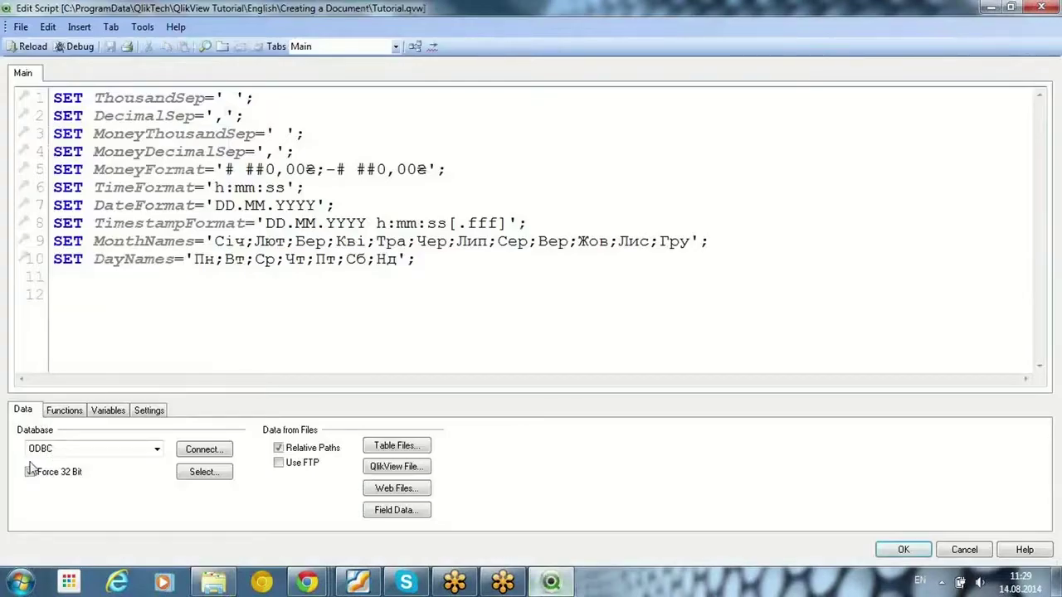
pyautogui.click(81, 455)
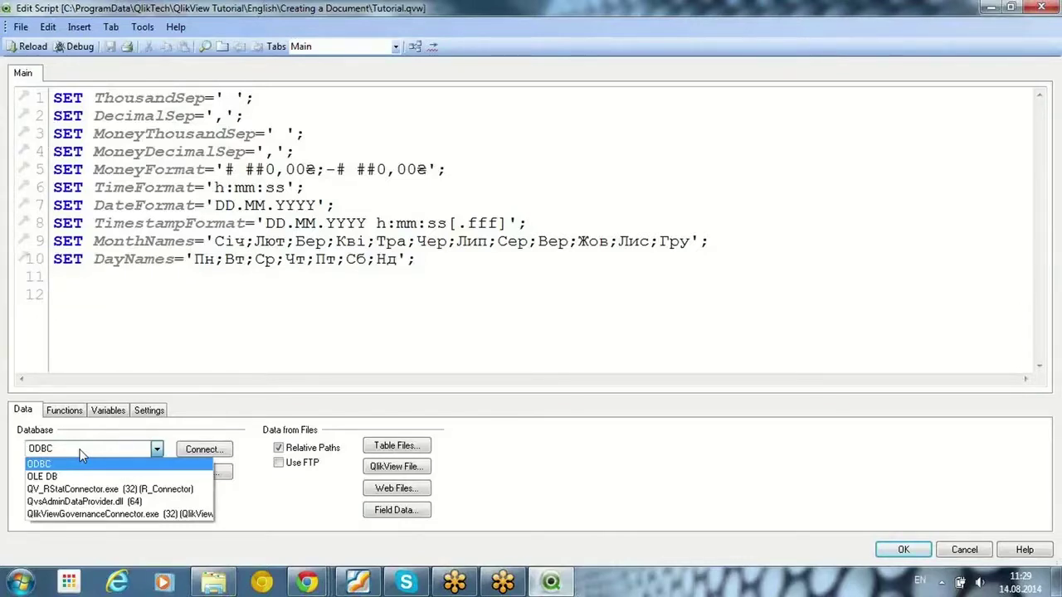
pyautogui.click(80, 463)
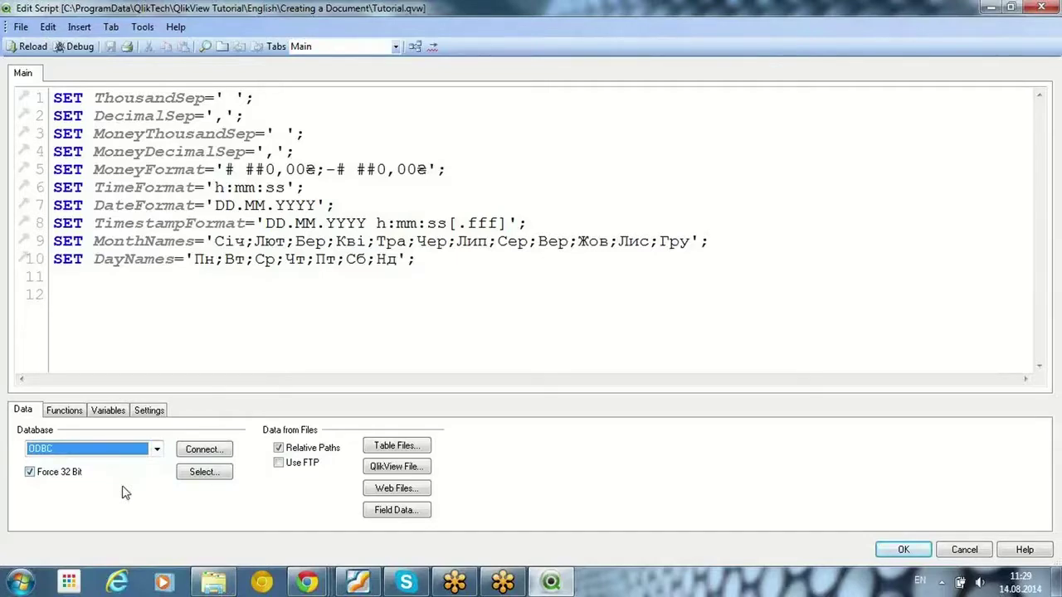
pyautogui.click(156, 449)
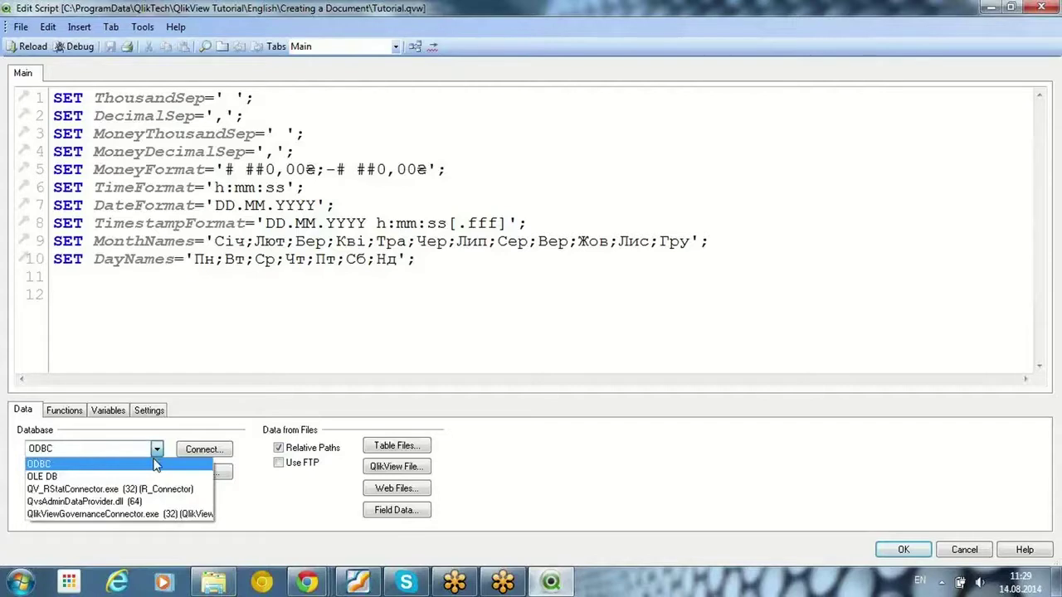
pyautogui.click(156, 465)
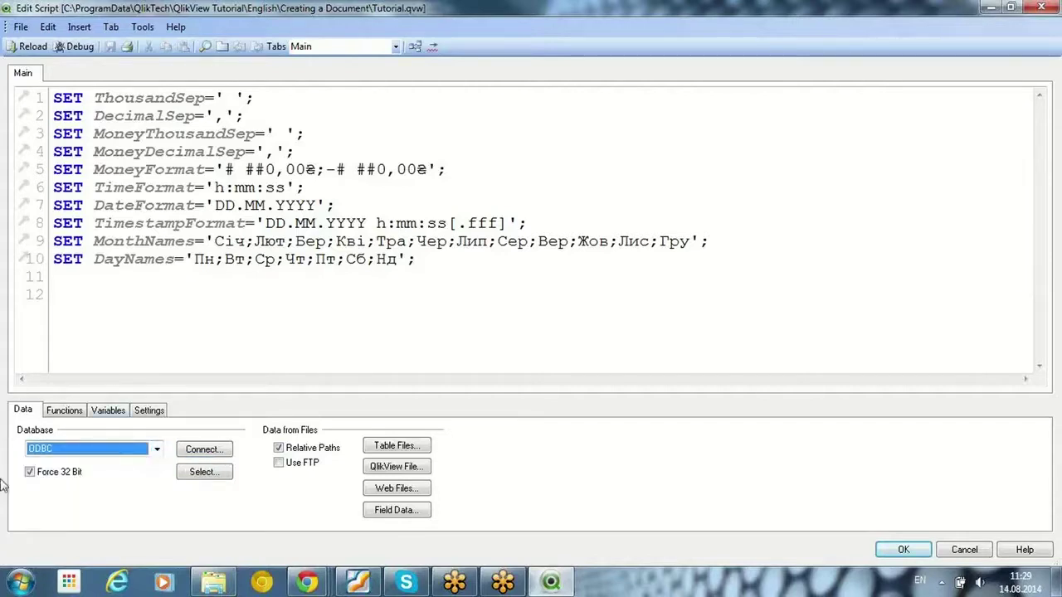
pyautogui.click(156, 450)
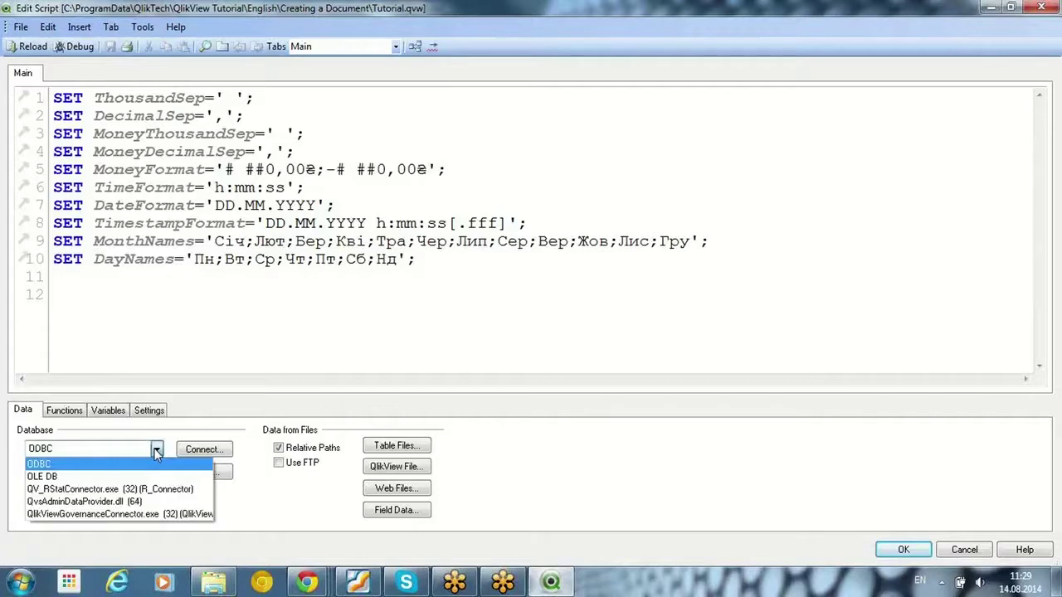
pyautogui.click(156, 452)
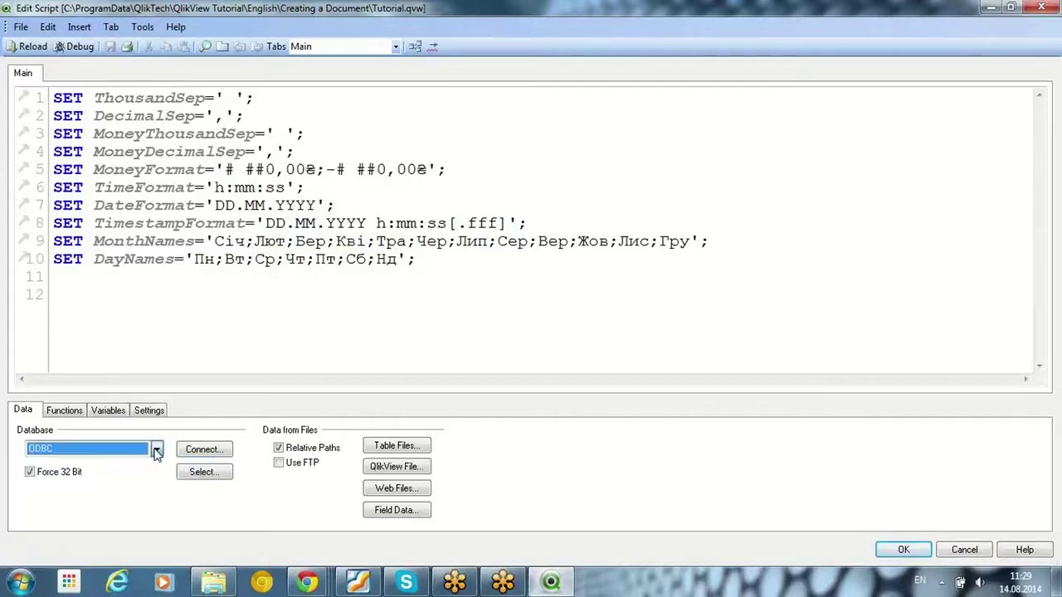
pyautogui.click(107, 449)
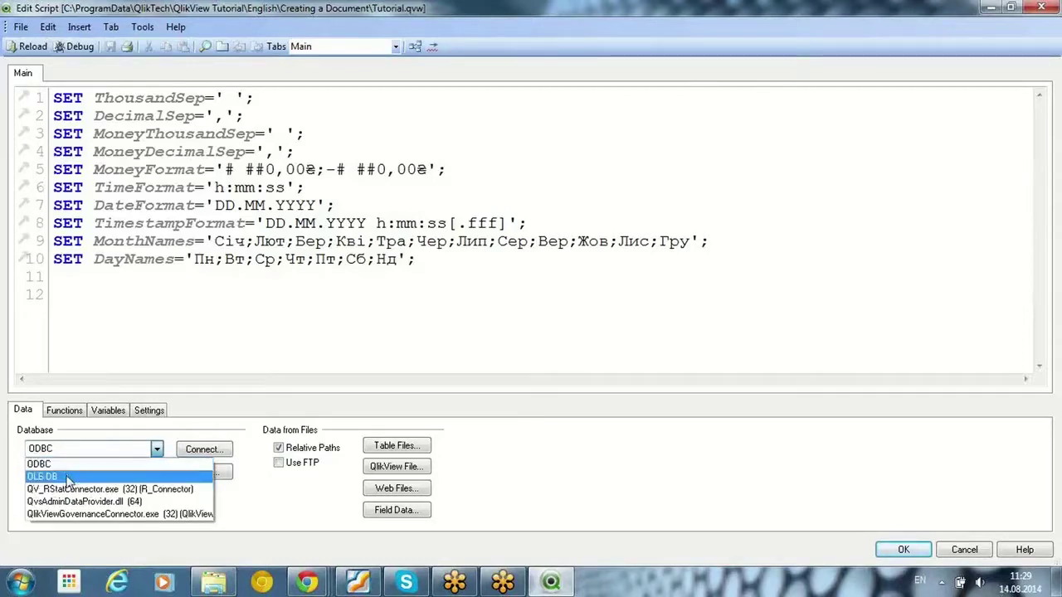
pyautogui.click(259, 518)
# Step: Add a new script tab named Sales
pyautogui.click(95, 294)
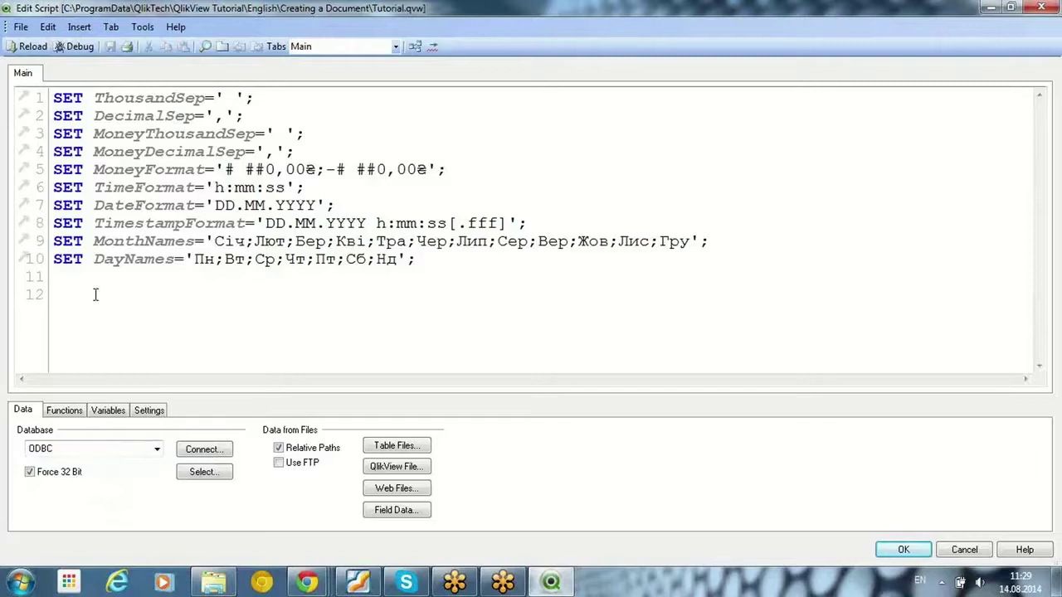
pyautogui.click(111, 28)
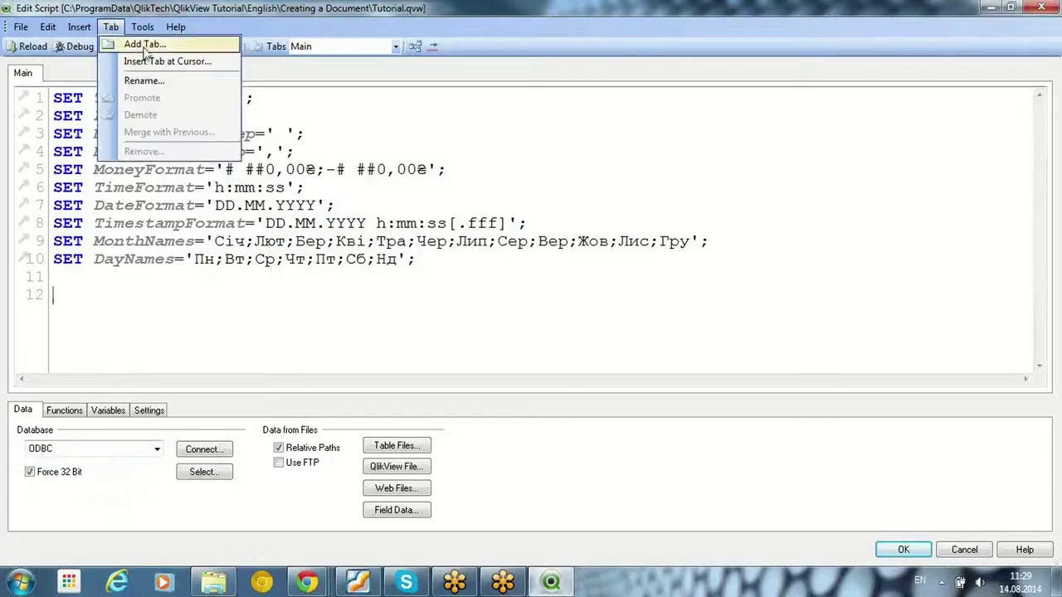
pyautogui.click(144, 46)
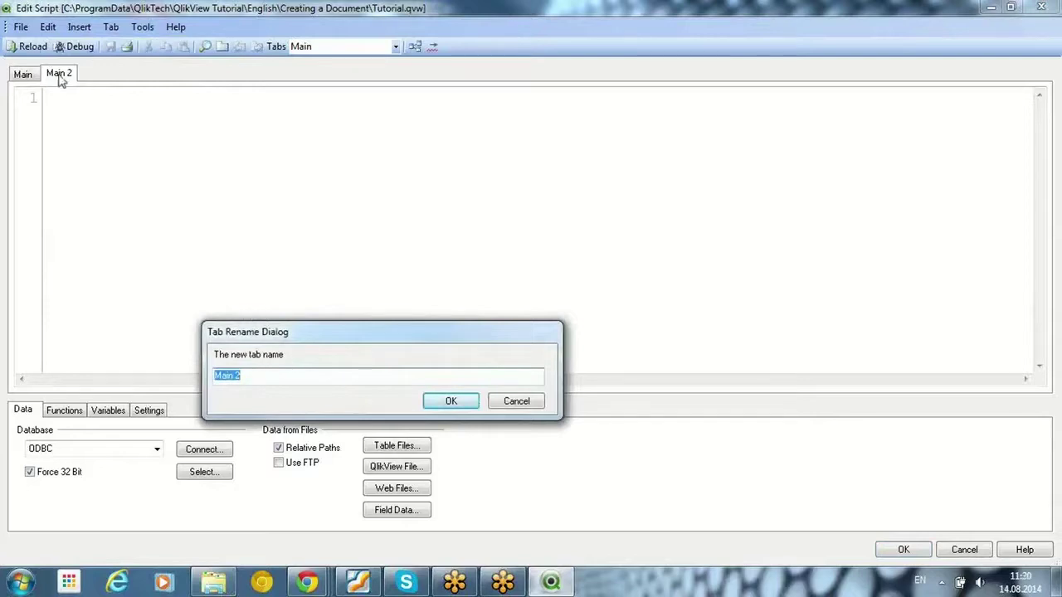
pyautogui.write('Sales')
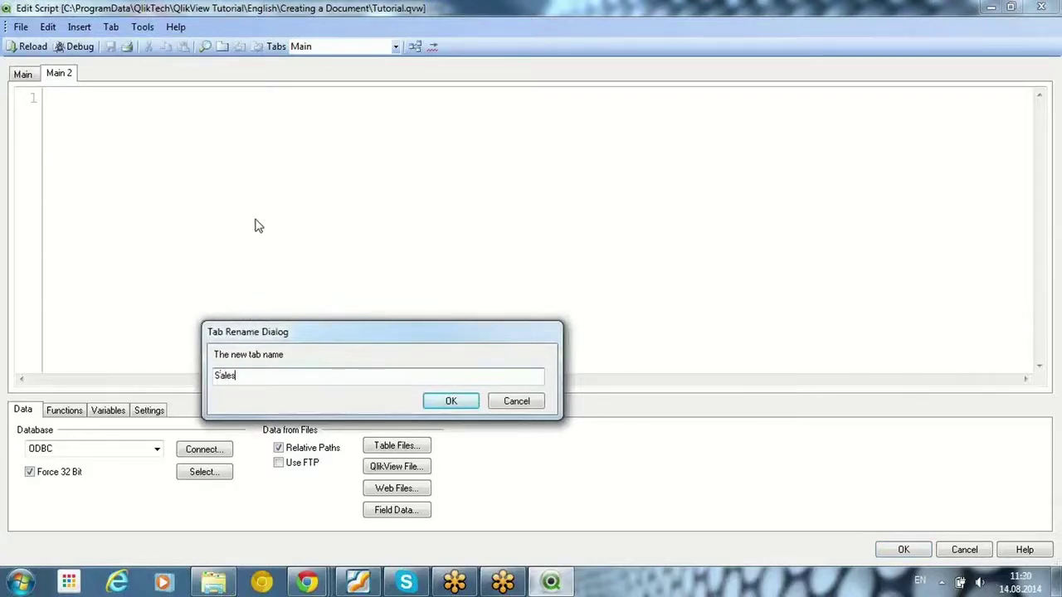
pyautogui.press('Return')
# Step: Compare the contents of the Main and Sales script tabs, ending on Sales
pyautogui.click(27, 76)
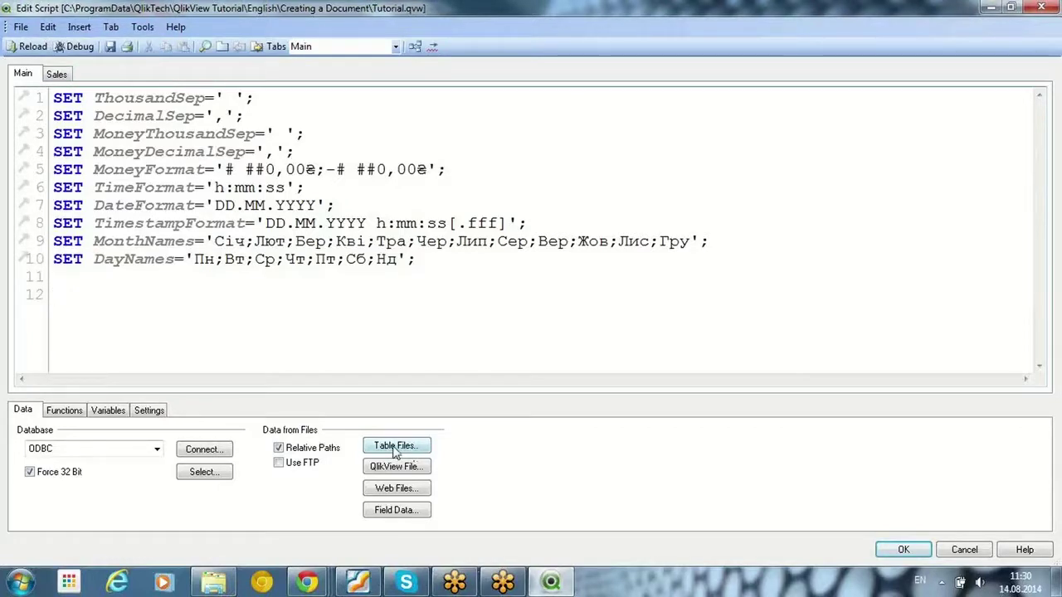
pyautogui.click(56, 73)
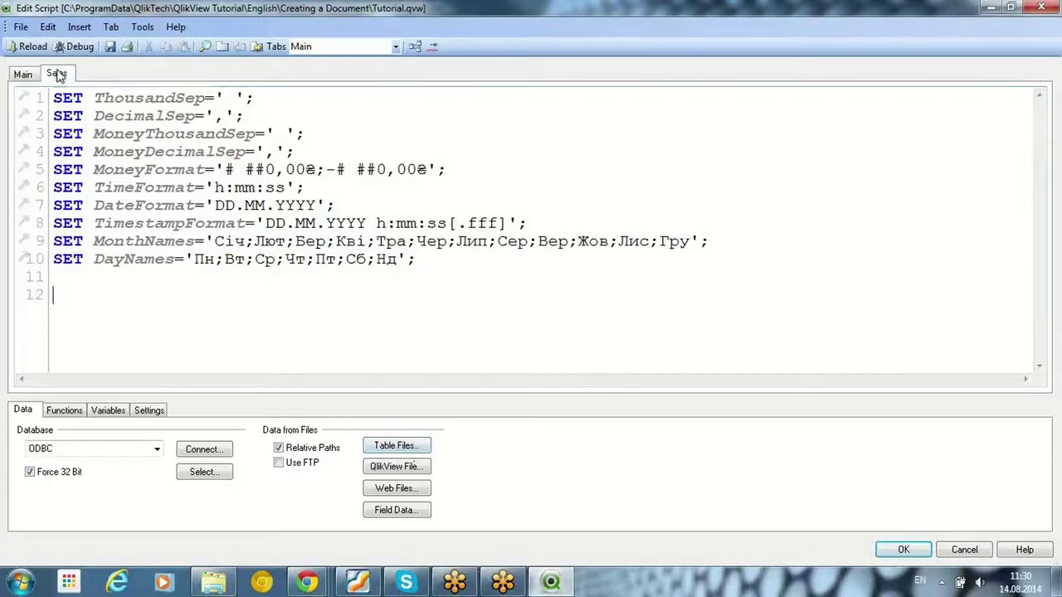
pyautogui.click(23, 73)
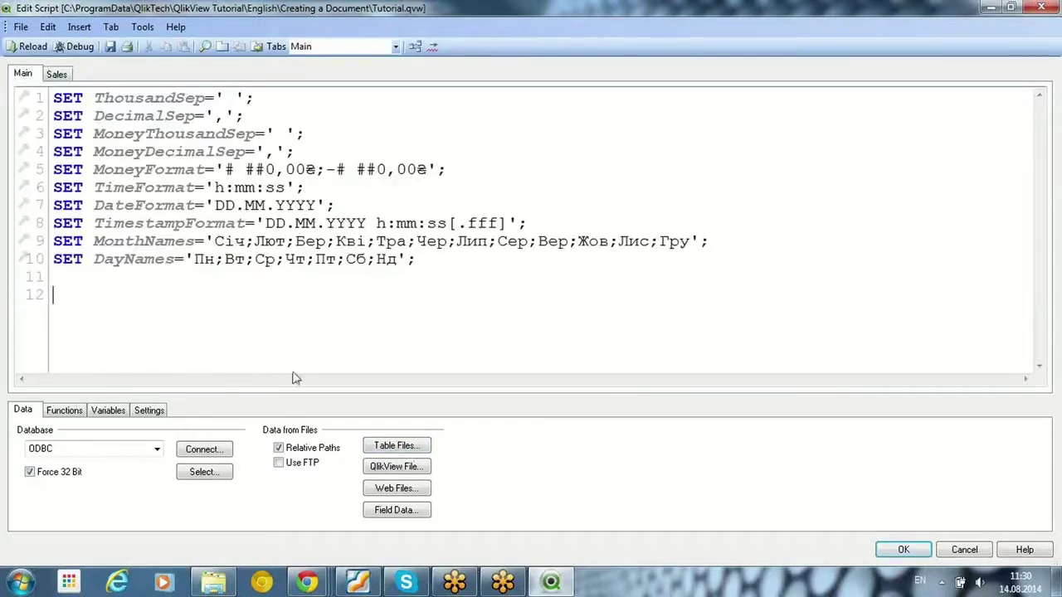
pyautogui.click(52, 76)
pyautogui.click(23, 74)
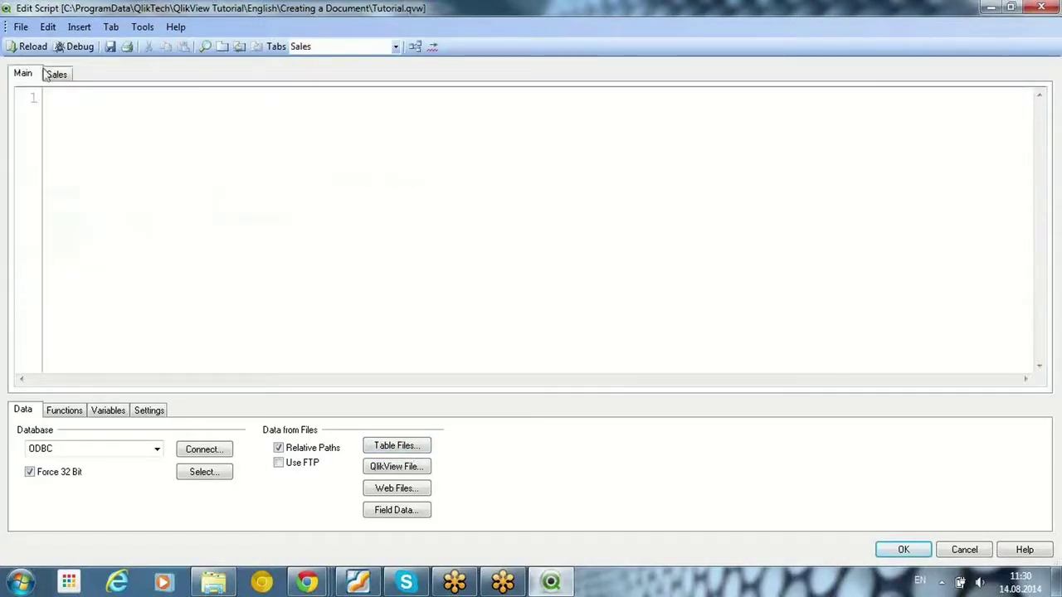
pyautogui.click(52, 75)
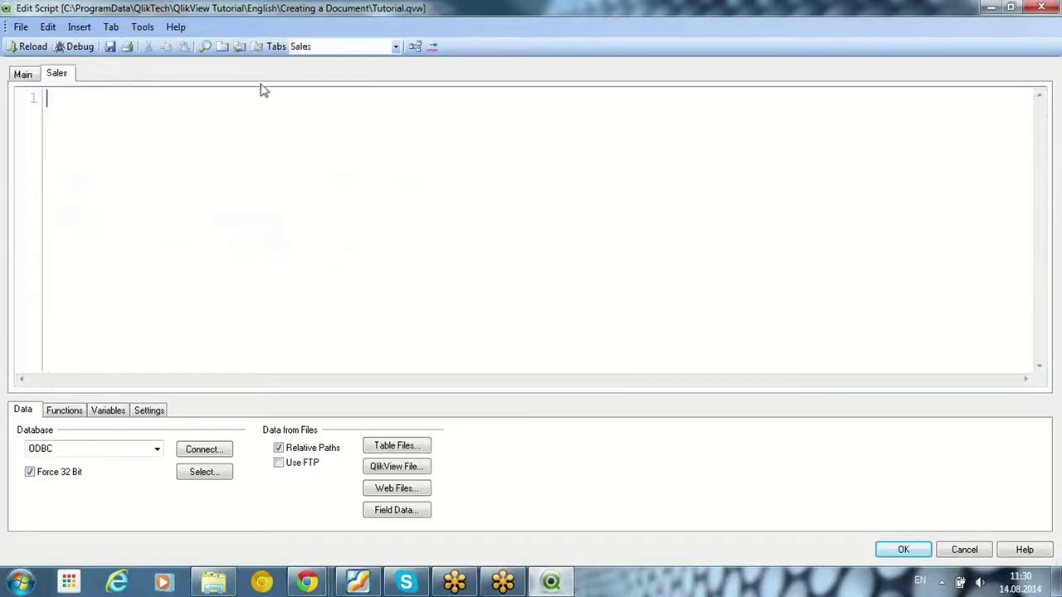
# Step: Review the format variables in the Main script tab against the Sales tab, finishing on Sales
pyautogui.click(20, 73)
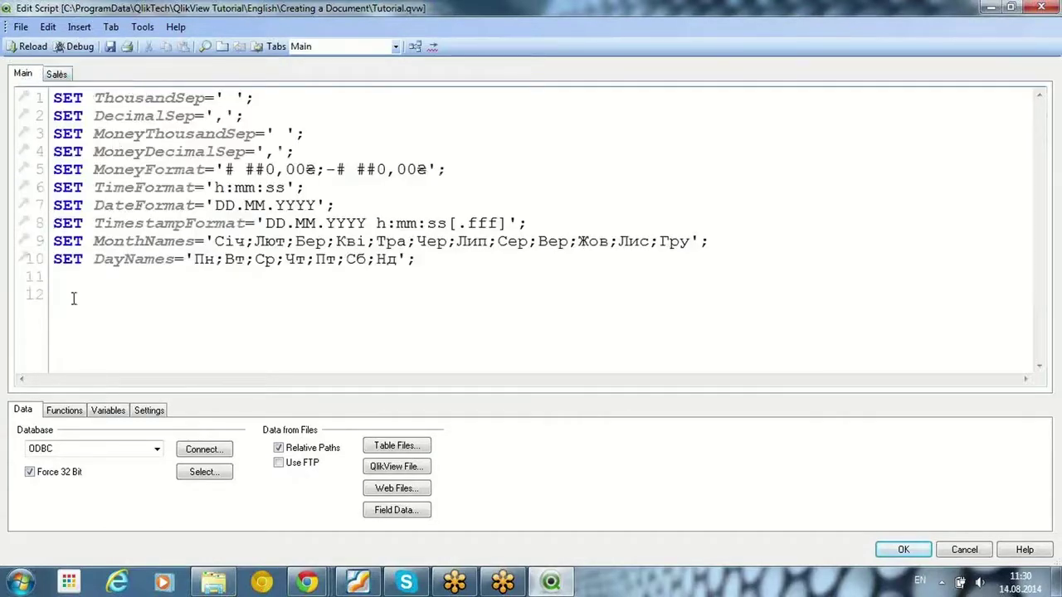
pyautogui.click(49, 76)
pyautogui.click(22, 74)
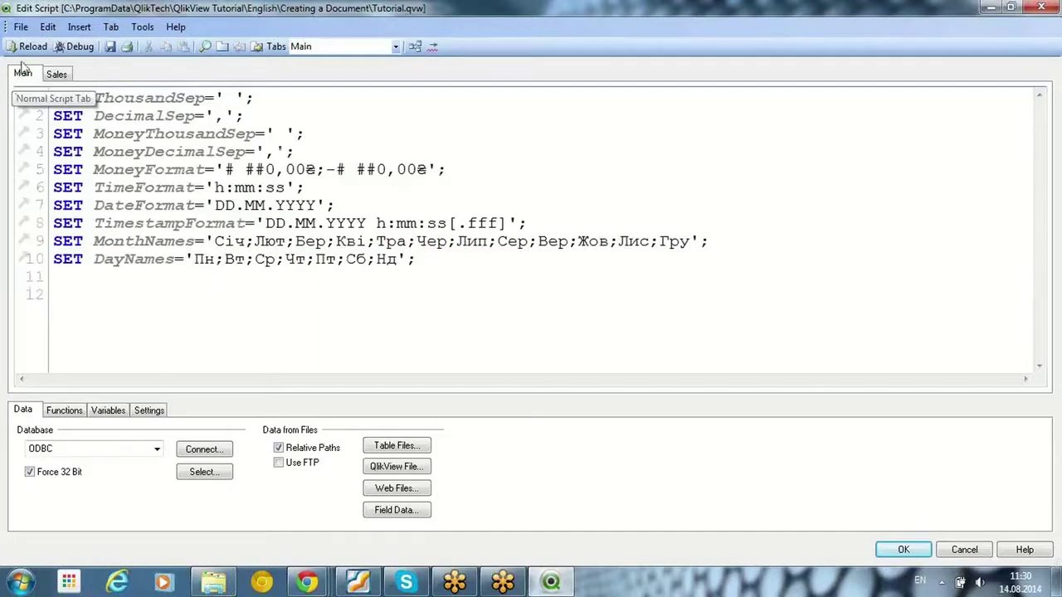
pyautogui.click(64, 74)
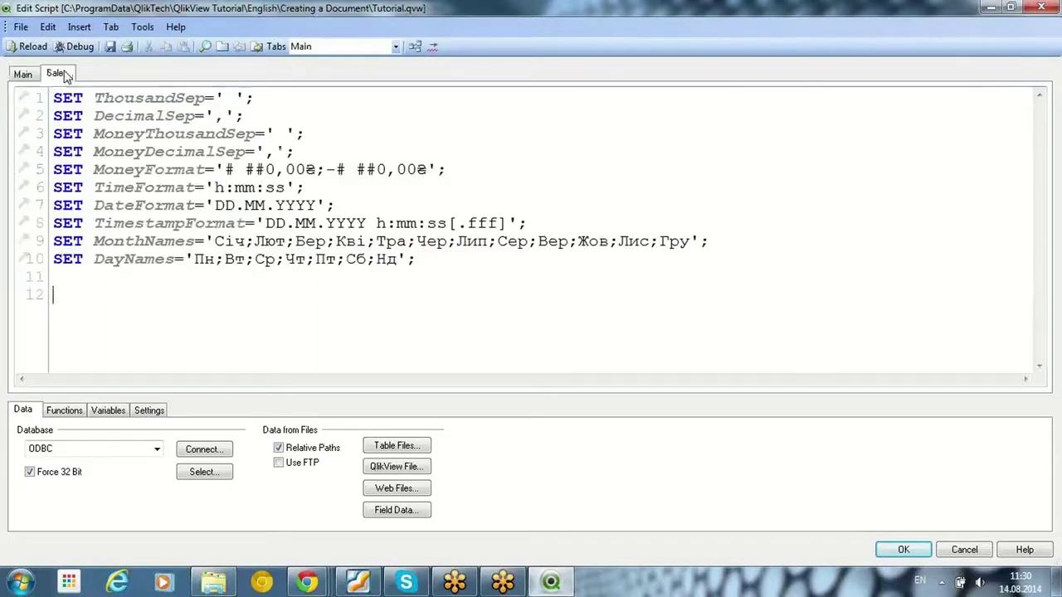
pyautogui.click(24, 73)
pyautogui.click(55, 73)
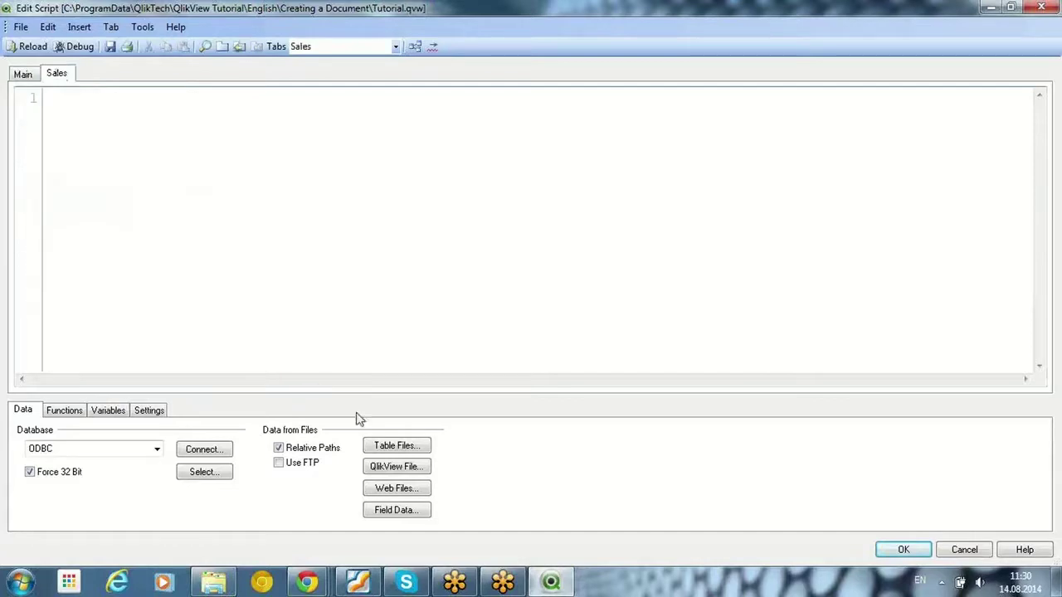
# Step: Open Transact.csv from the Data Sources folder as a table file for the Sales script tab
pyautogui.click(408, 451)
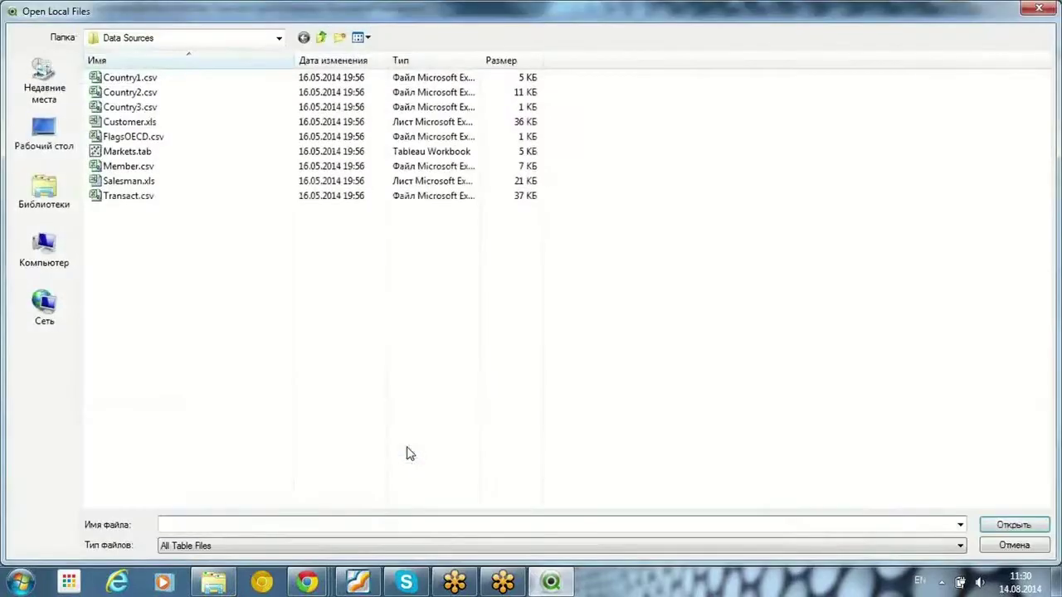
pyautogui.click(230, 39)
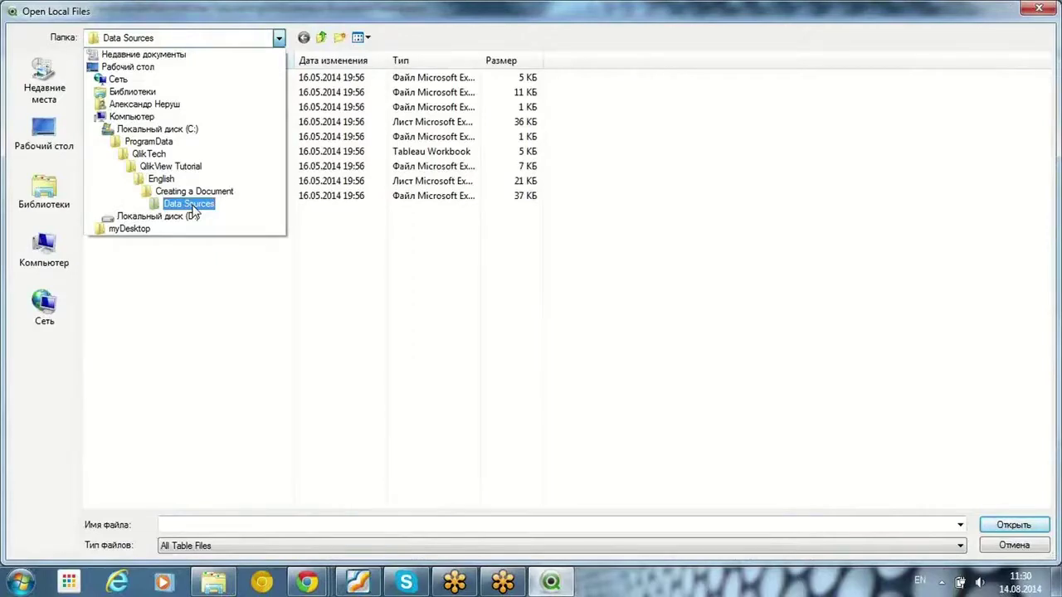
pyautogui.click(190, 205)
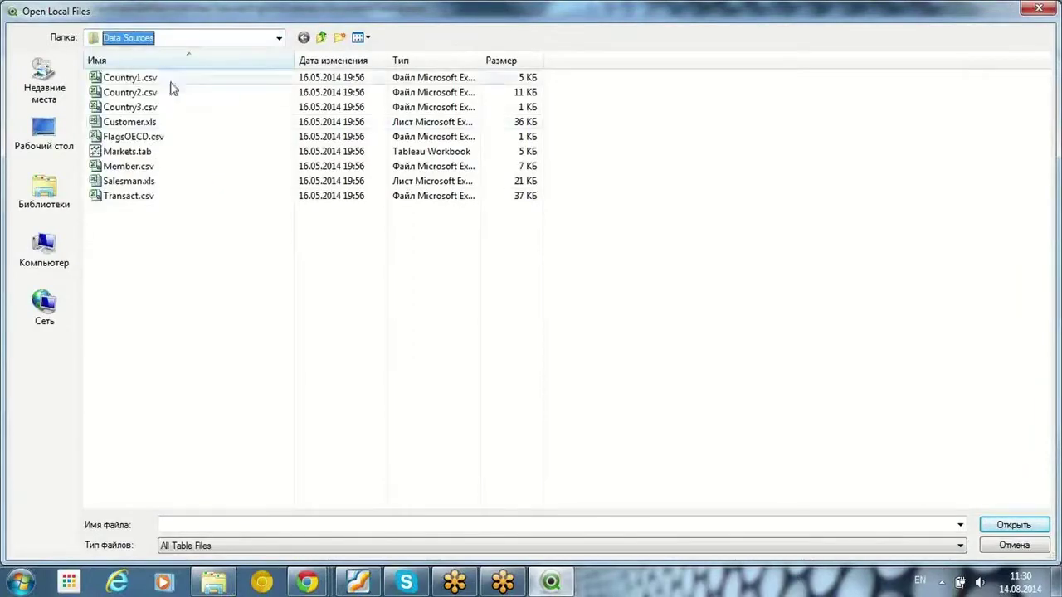
pyautogui.click(139, 198)
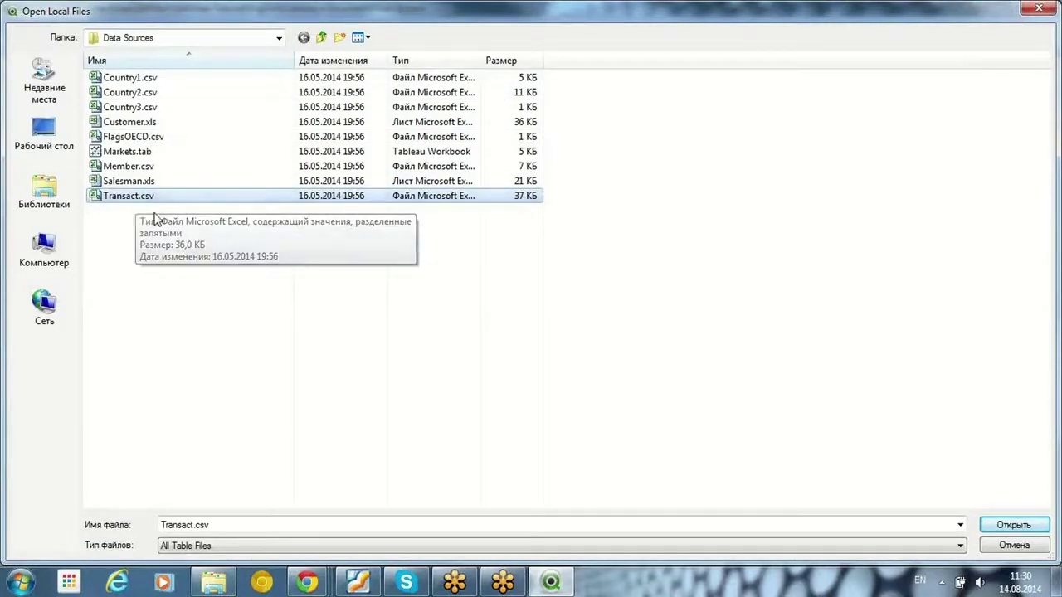
pyautogui.click(1018, 529)
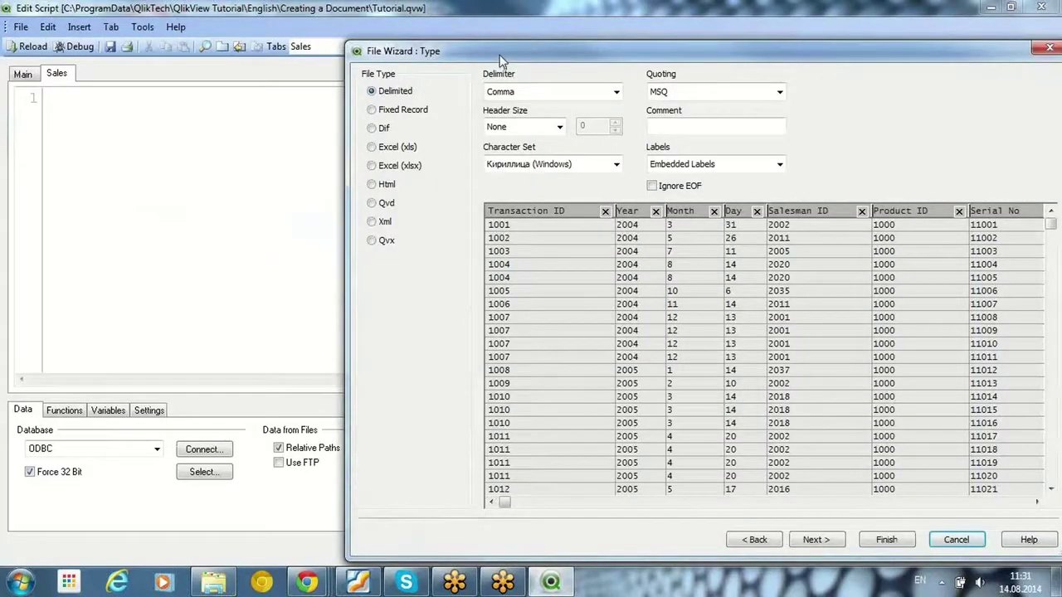
# Step: Preview the transaction table with labels set to None, restore Embedded Labels, and finish the file wizard to insert the load statement
pyautogui.moveTo(500, 62); pyautogui.dragTo(295, 53)
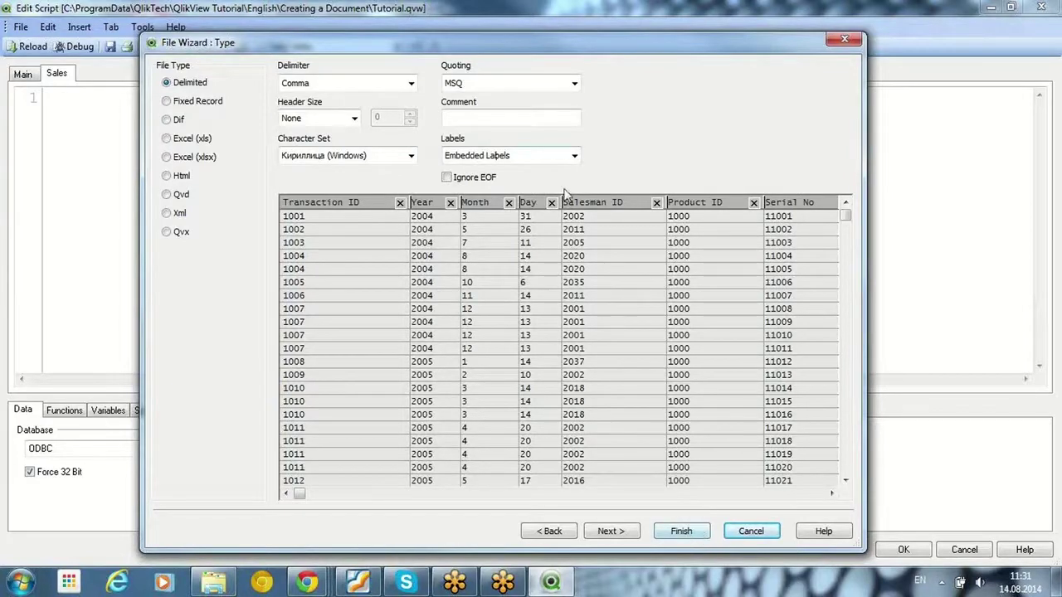
pyautogui.click(575, 156)
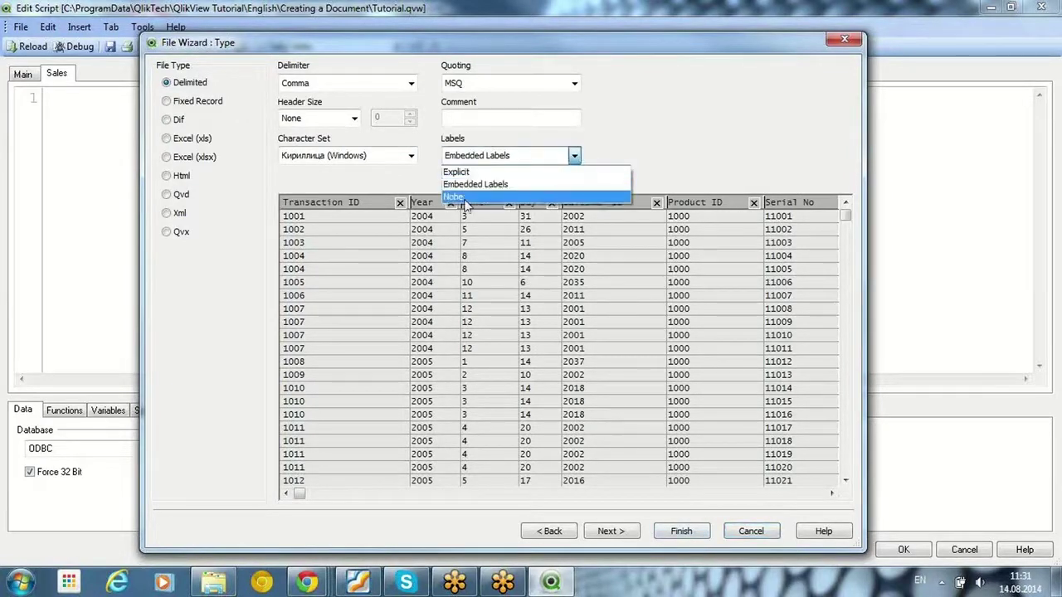
pyautogui.click(463, 203)
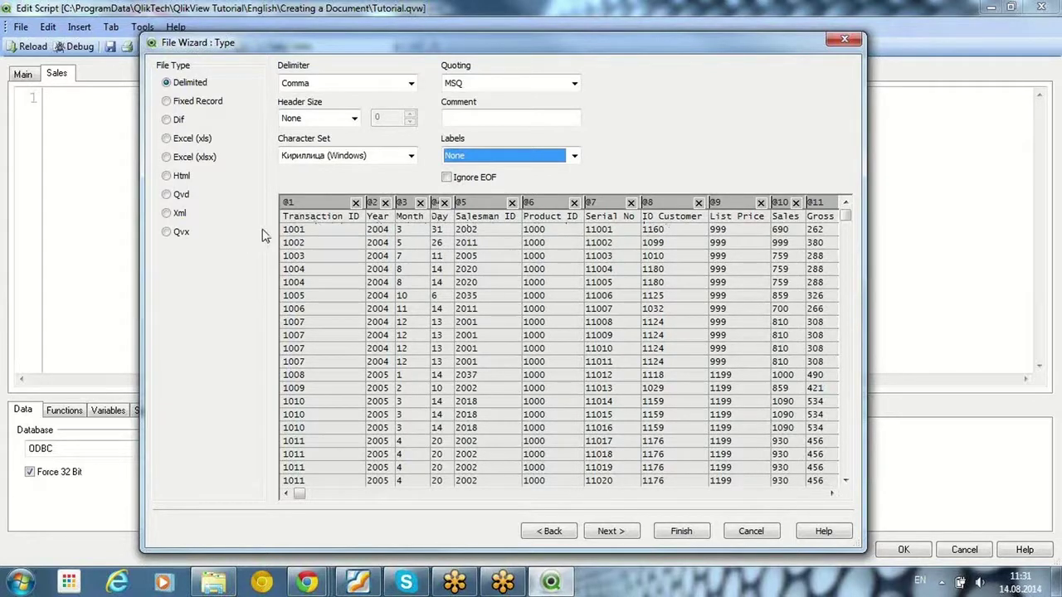
pyautogui.click(532, 155)
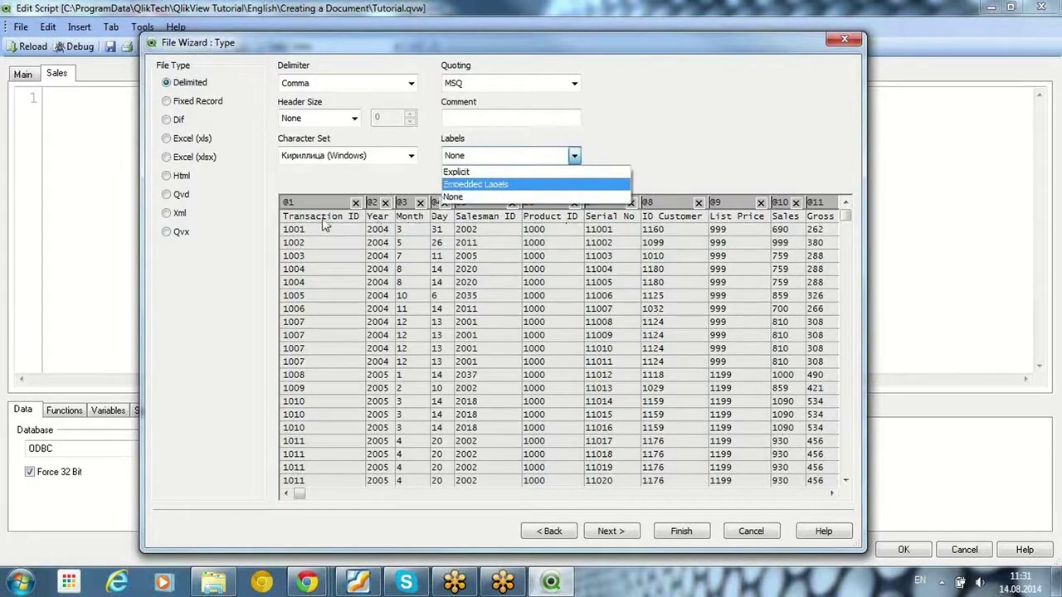
pyautogui.click(465, 185)
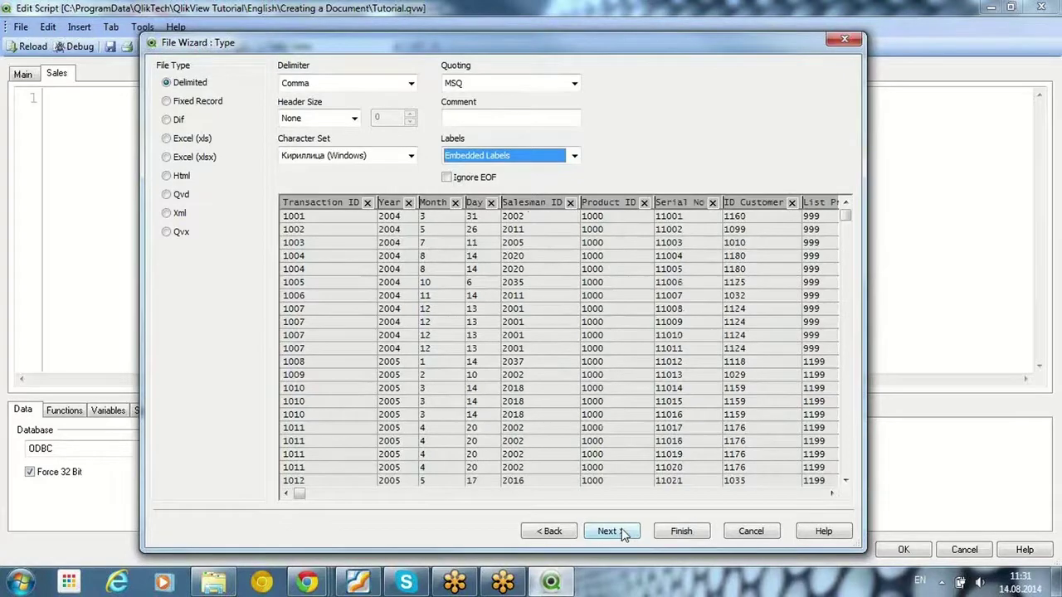
pyautogui.click(681, 532)
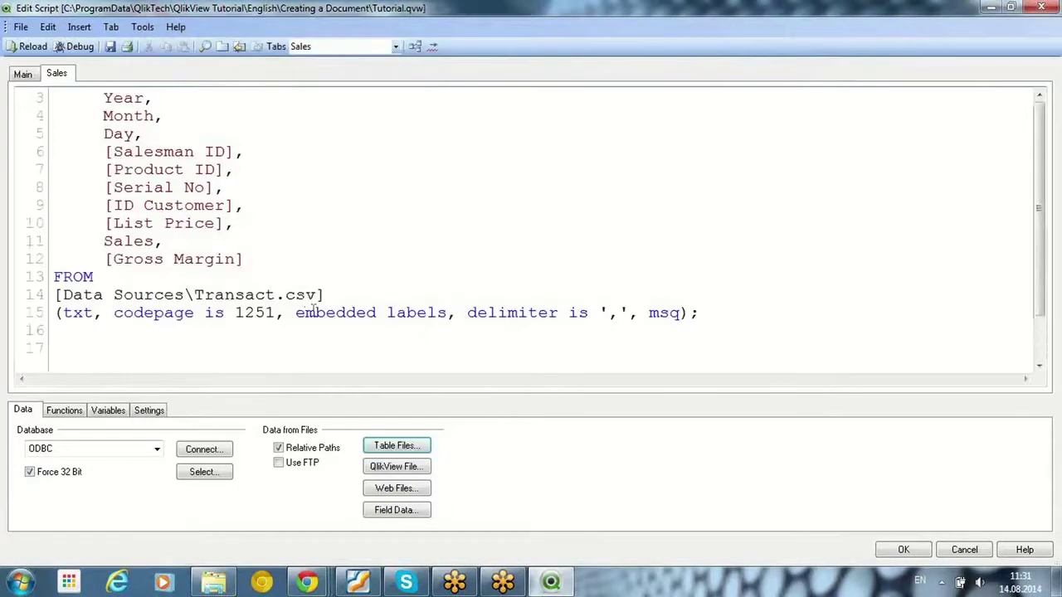
# Step: Replace the Directory; statement on the first line of the Sales script with the table name Sales:
pyautogui.scroll(1, 199, 138)
pyautogui.moveTo(185, 97); pyautogui.dragTo(51, 98)
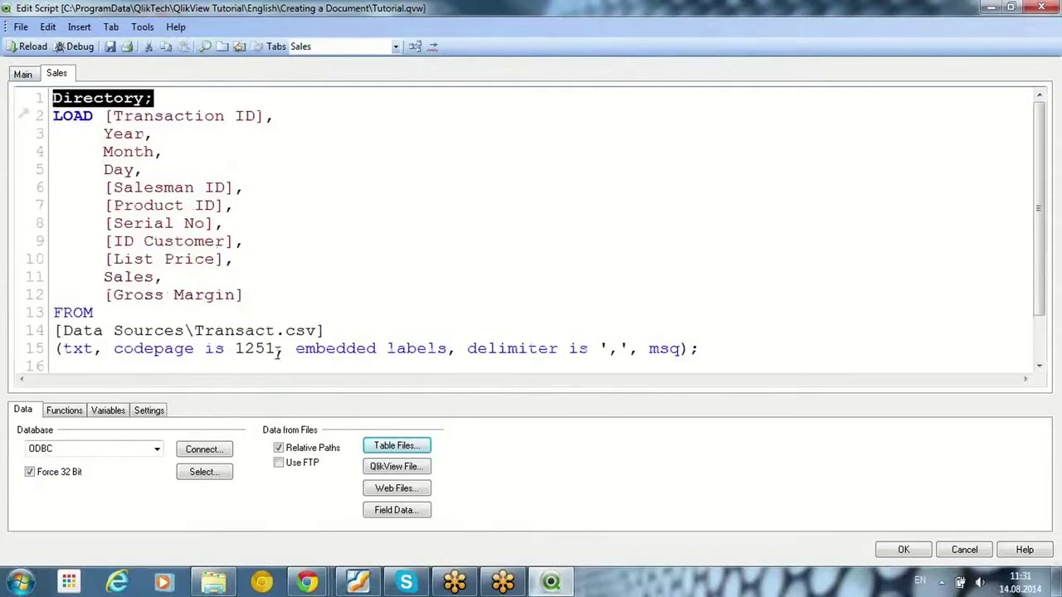
pyautogui.click(161, 97)
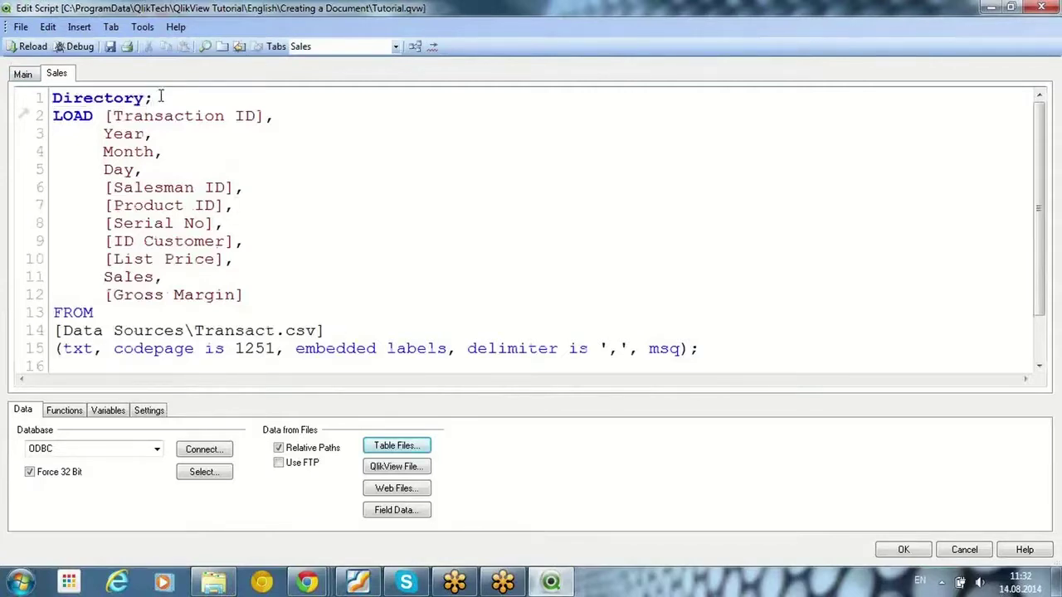
pyautogui.moveTo(158, 98); pyautogui.dragTo(51, 98)
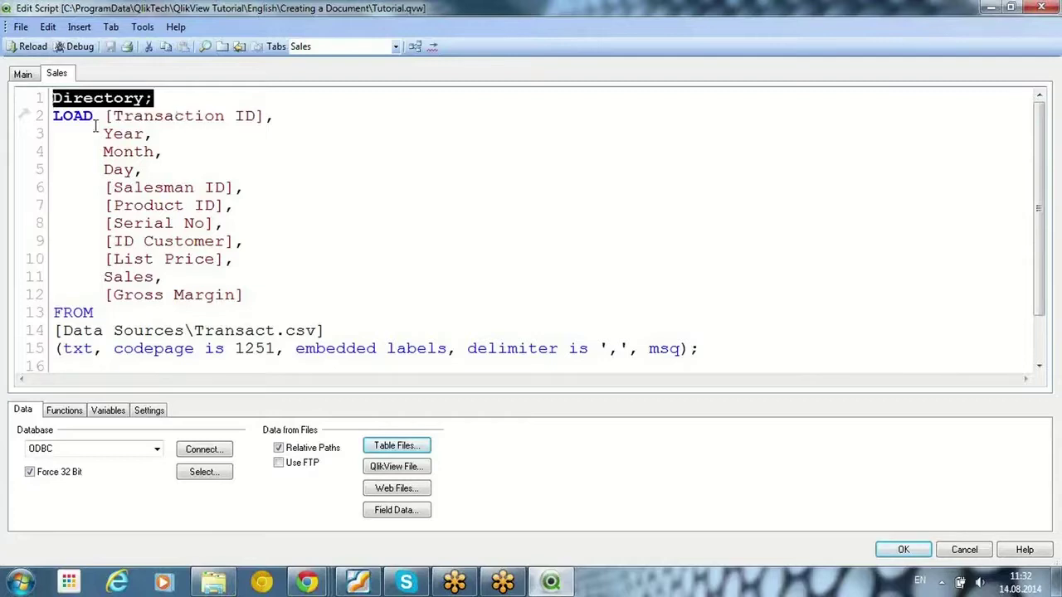
pyautogui.write('Sales')
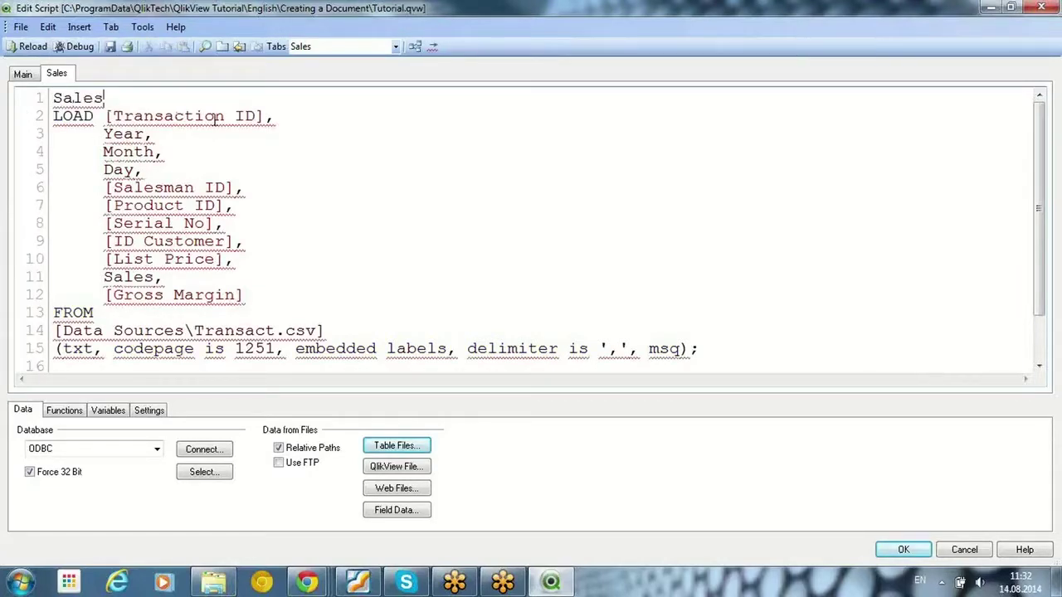
pyautogui.write(':')
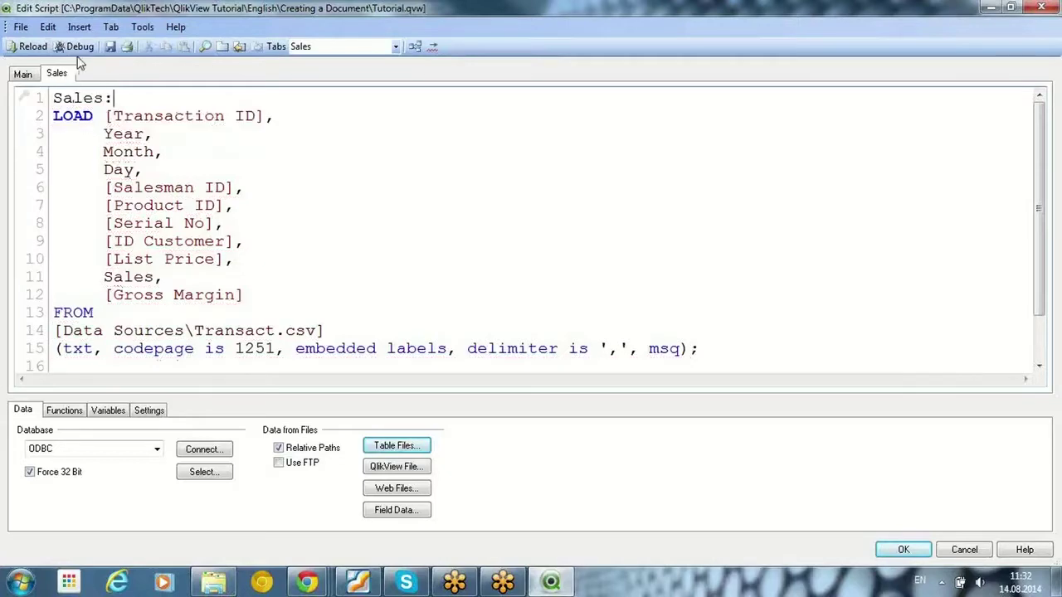
# Step: Reload the script, check the execution log for the Sales table, and dismiss the sheet properties without adding fields
pyautogui.click(33, 48)
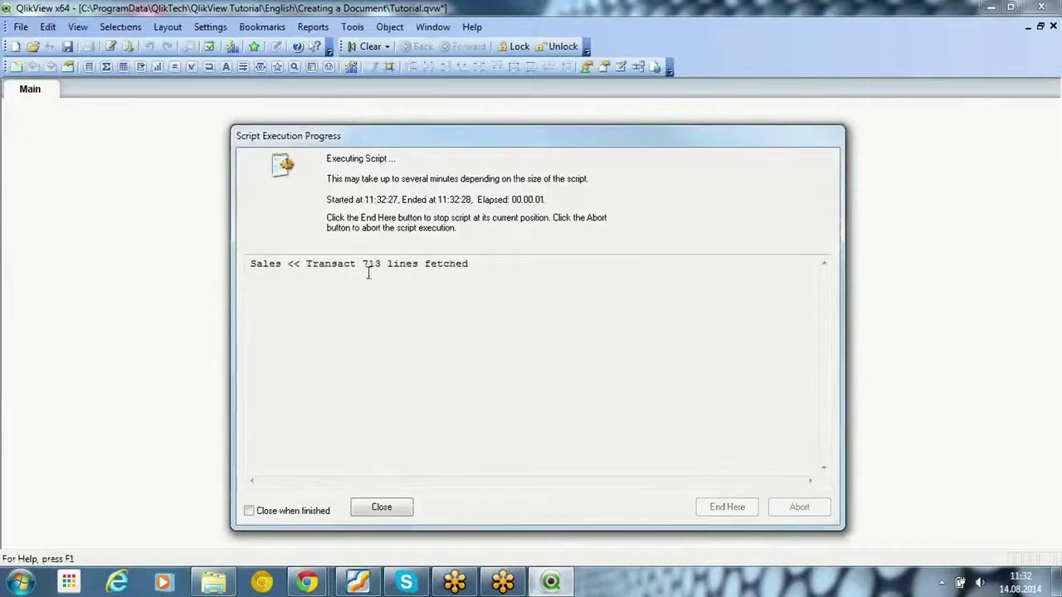
pyautogui.moveTo(359, 264); pyautogui.dragTo(529, 304)
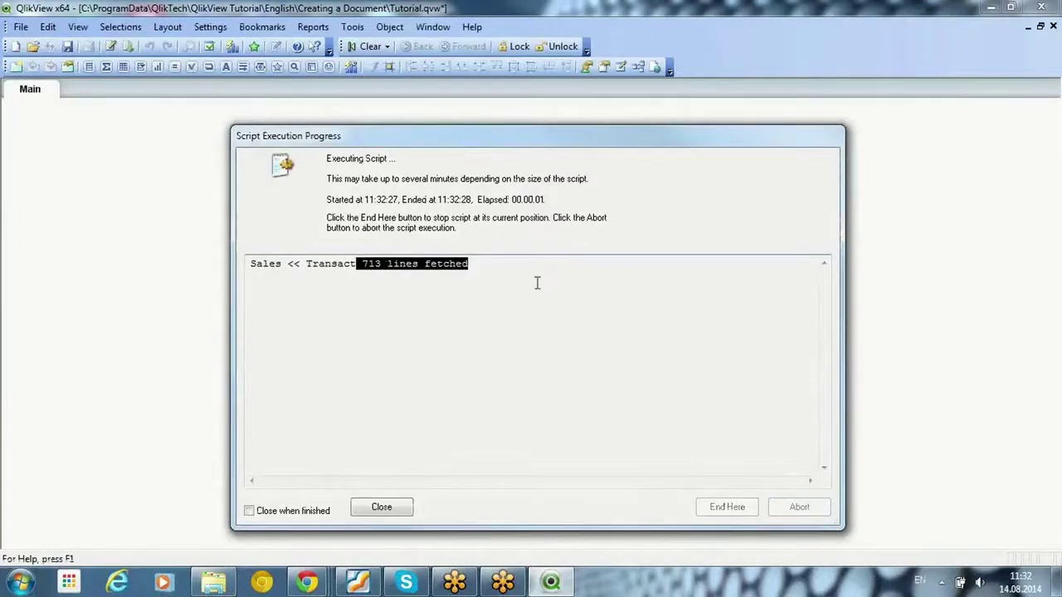
pyautogui.doubleClick(266, 264)
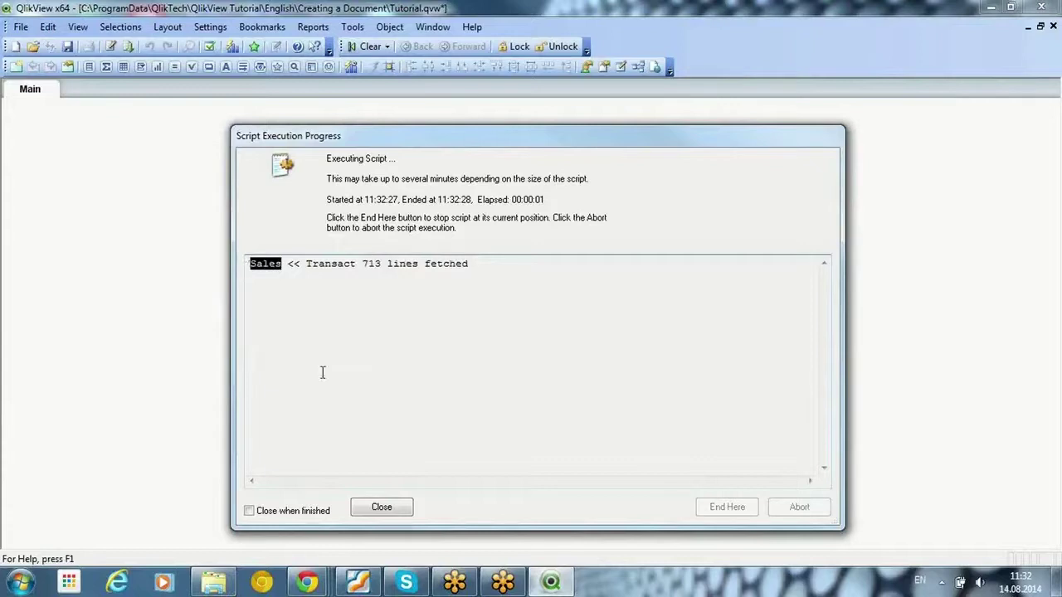
pyautogui.click(377, 509)
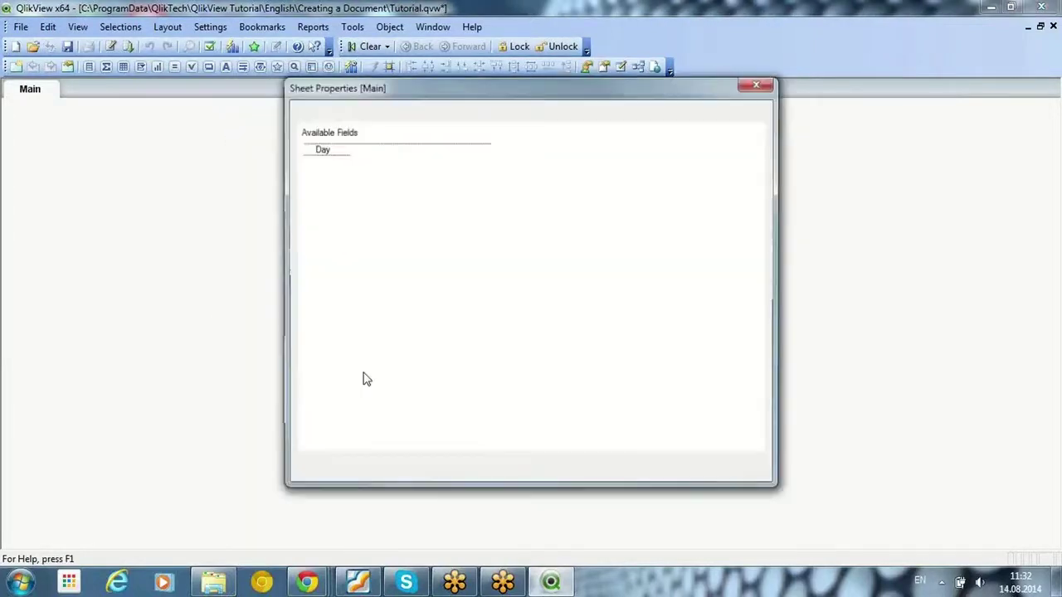
pyautogui.click(612, 481)
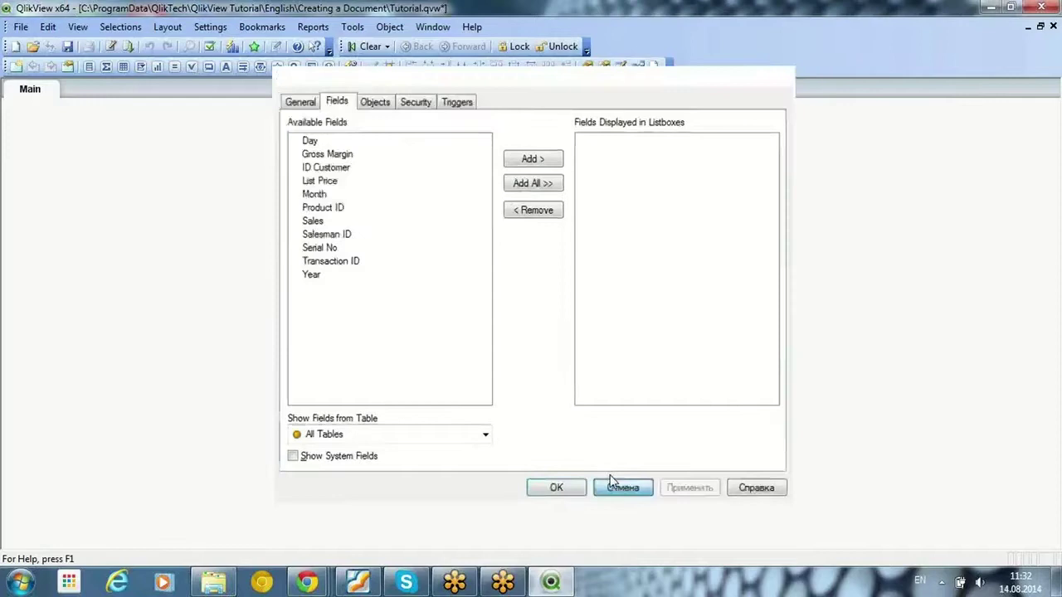
# Step: Open the Table Viewer and enlarge the Sales table to show all its full field names, then check its summary
pyautogui.click(22, 28)
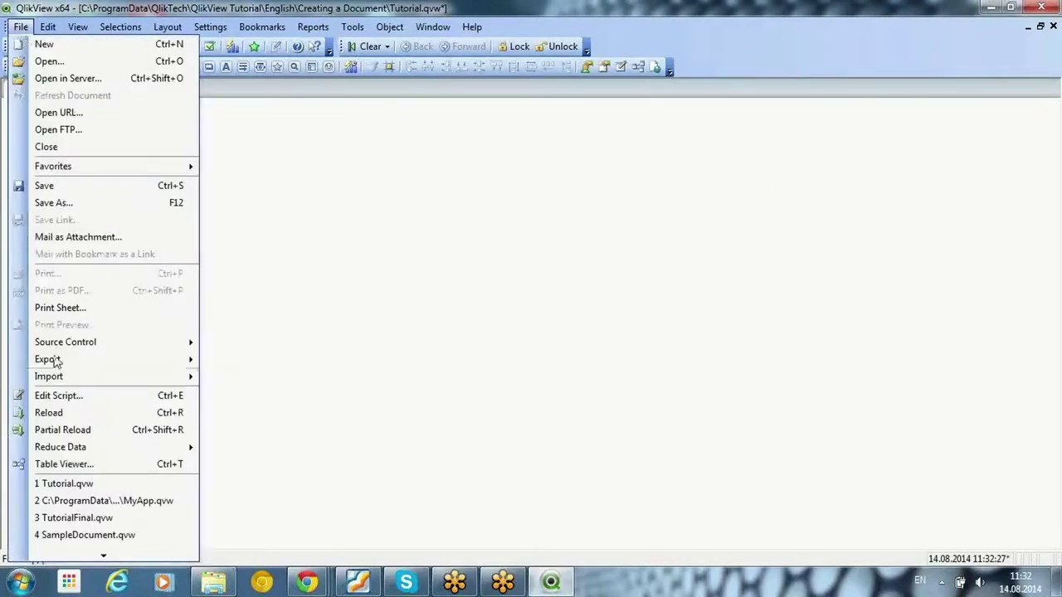
pyautogui.click(125, 471)
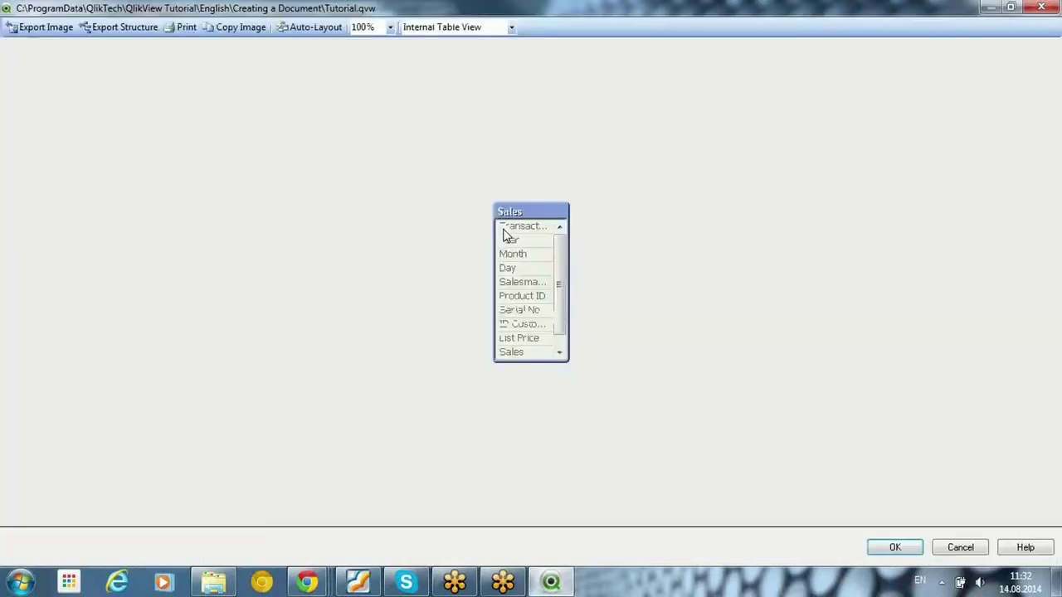
pyautogui.moveTo(511, 214)
pyautogui.mouseDown()
pyautogui.moveTo(418, 177)
pyautogui.moveTo(521, 214)
pyautogui.mouseUp()
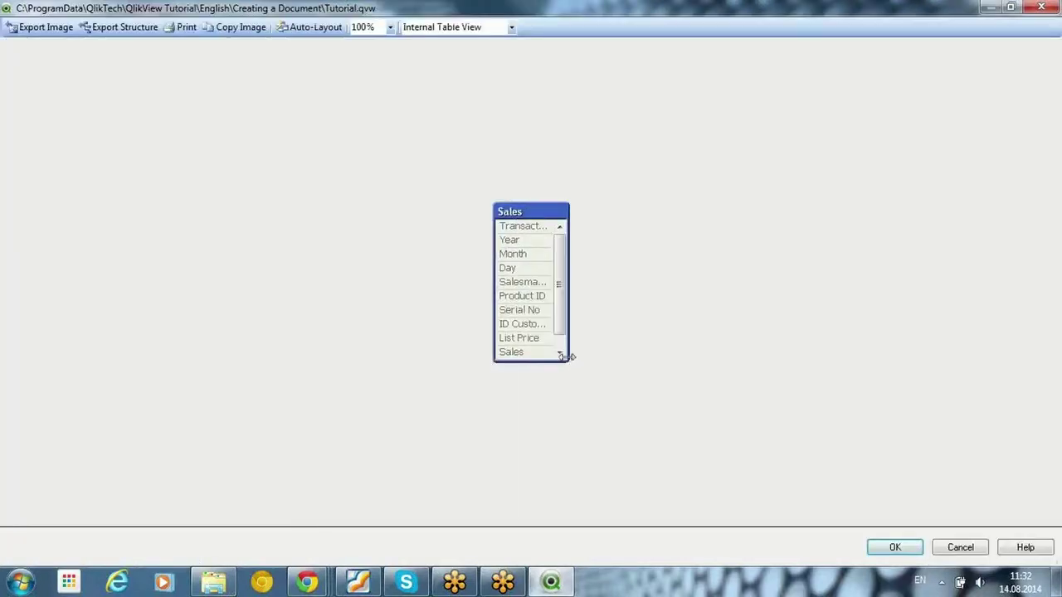
pyautogui.moveTo(570, 361); pyautogui.dragTo(636, 403)
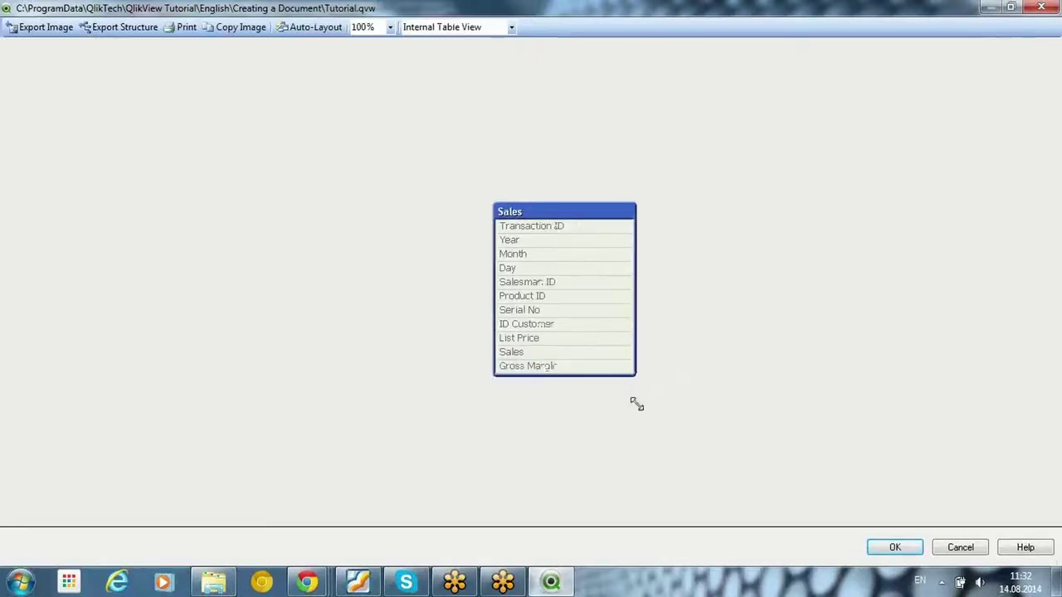
pyautogui.moveTo(535, 214)
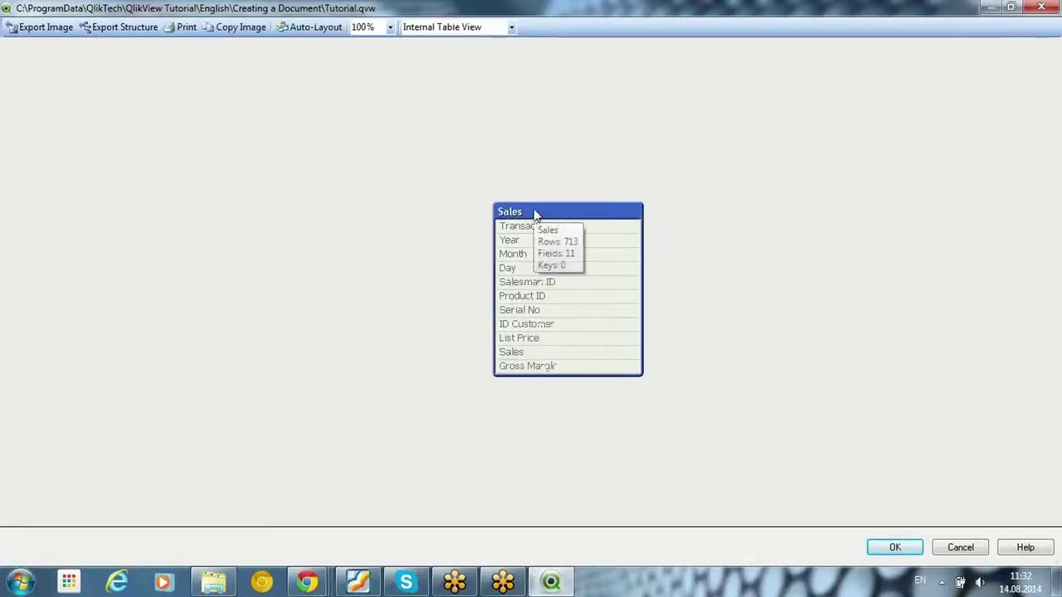
# Step: Preview the records of the Sales table across to the Gross Margin column, then close the preview and the Table Viewer
pyautogui.rightClick(540, 214)
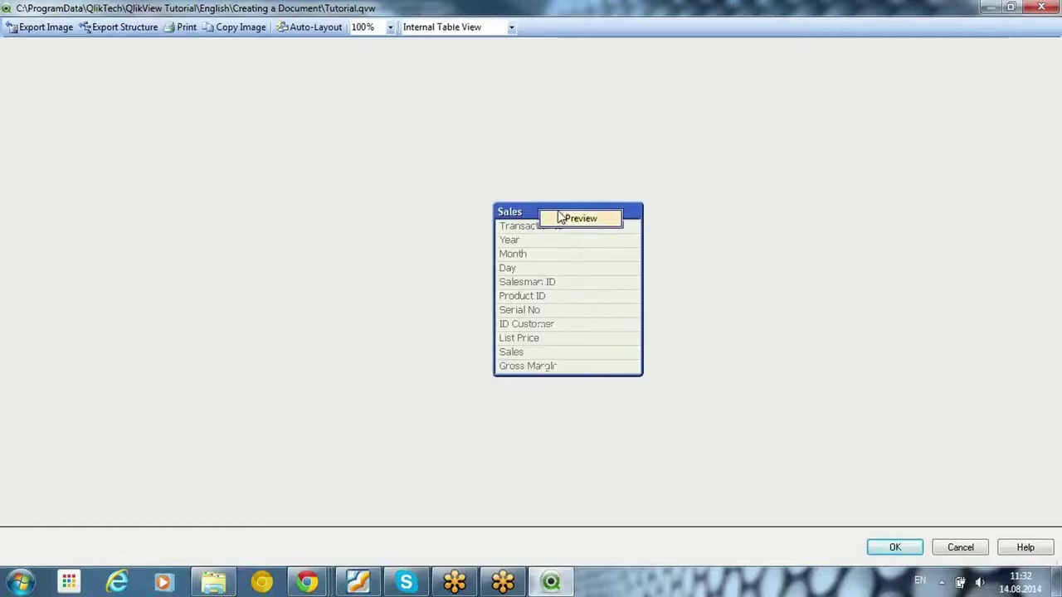
pyautogui.click(572, 218)
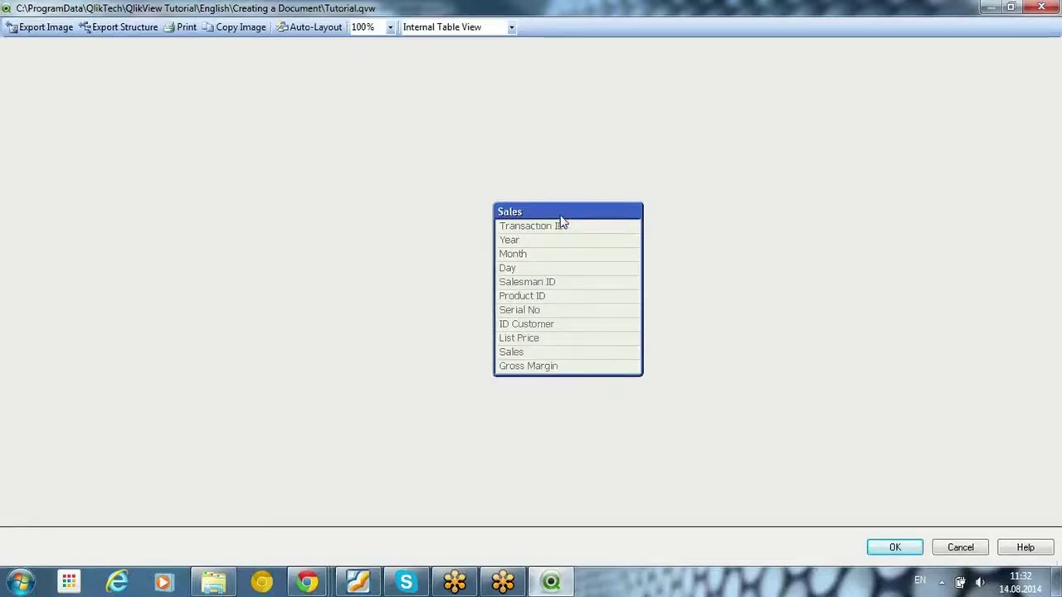
pyautogui.moveTo(315, 390); pyautogui.dragTo(638, 423)
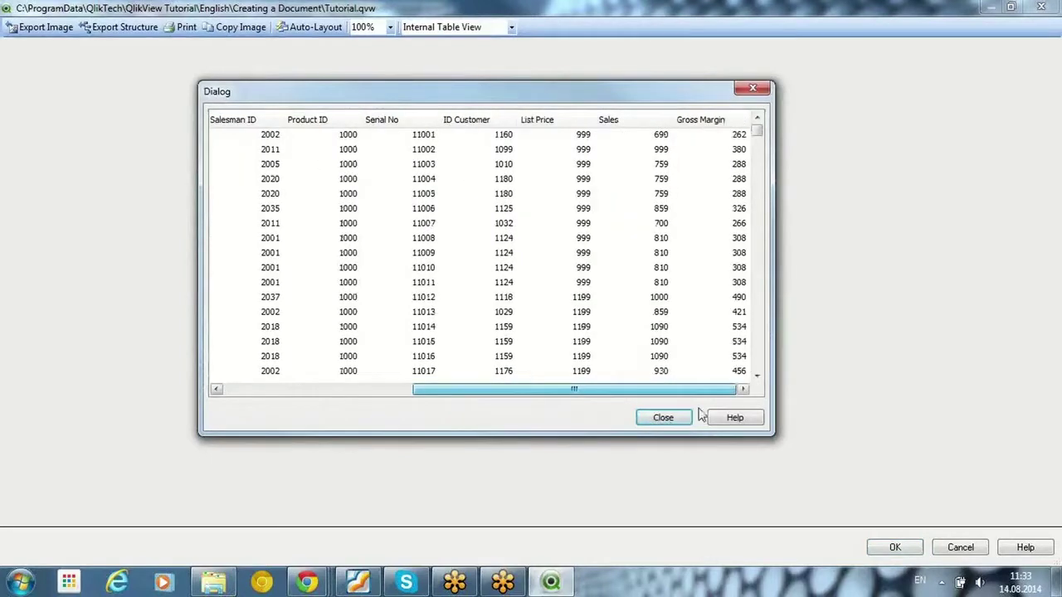
pyautogui.click(645, 420)
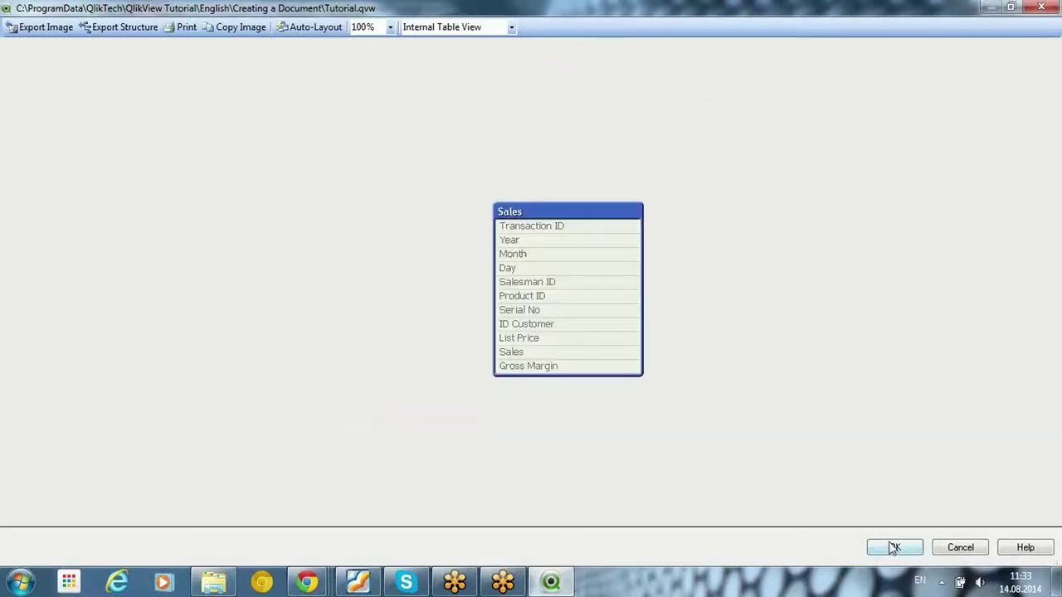
pyautogui.click(894, 547)
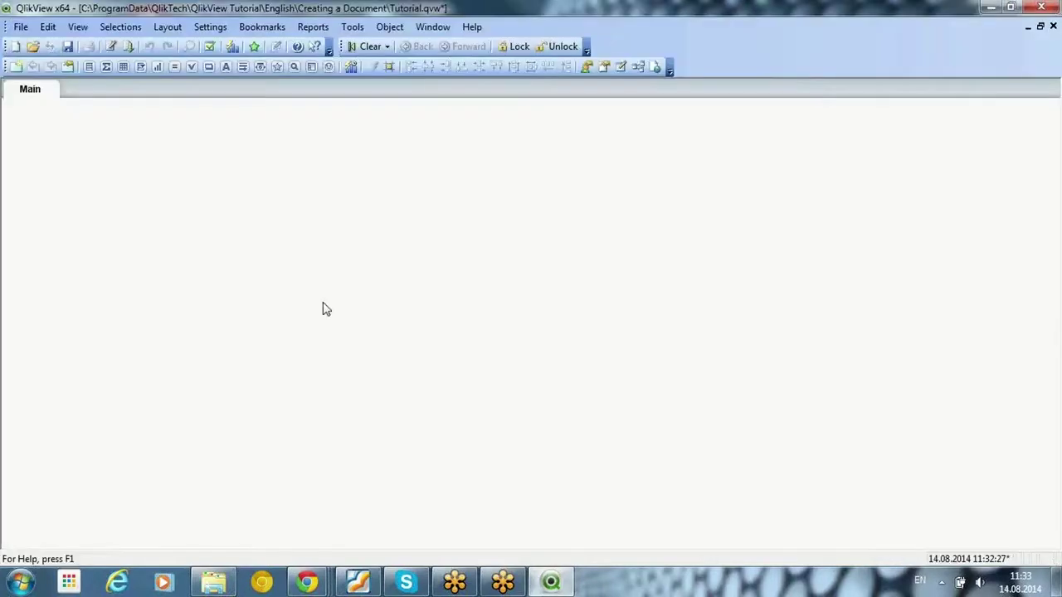
# Step: Open the script editor and review the Sales table's field list from Transaction ID to Gross Margin
pyautogui.click(20, 27)
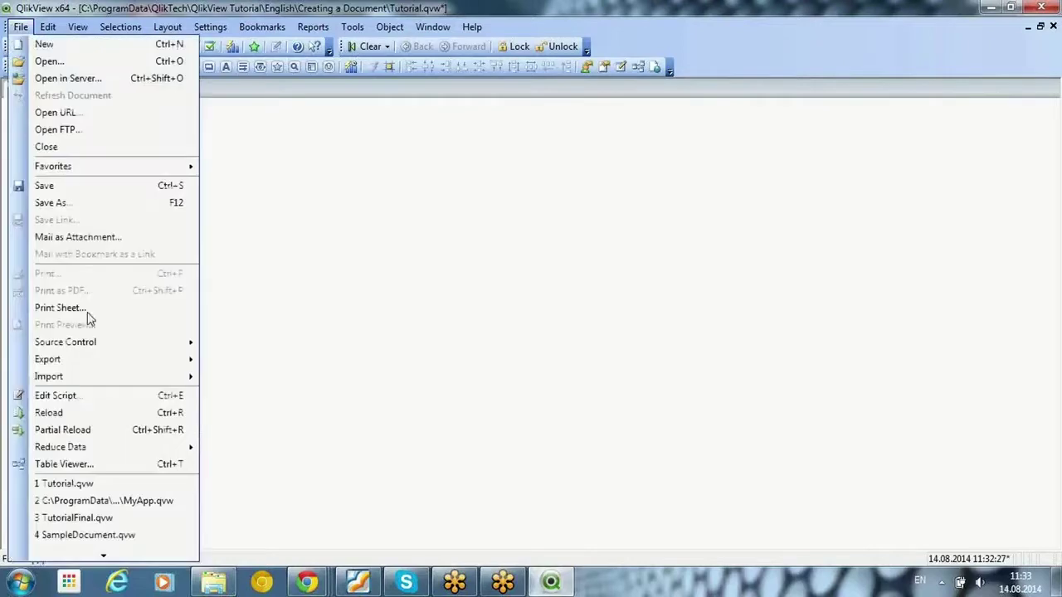
pyautogui.click(100, 399)
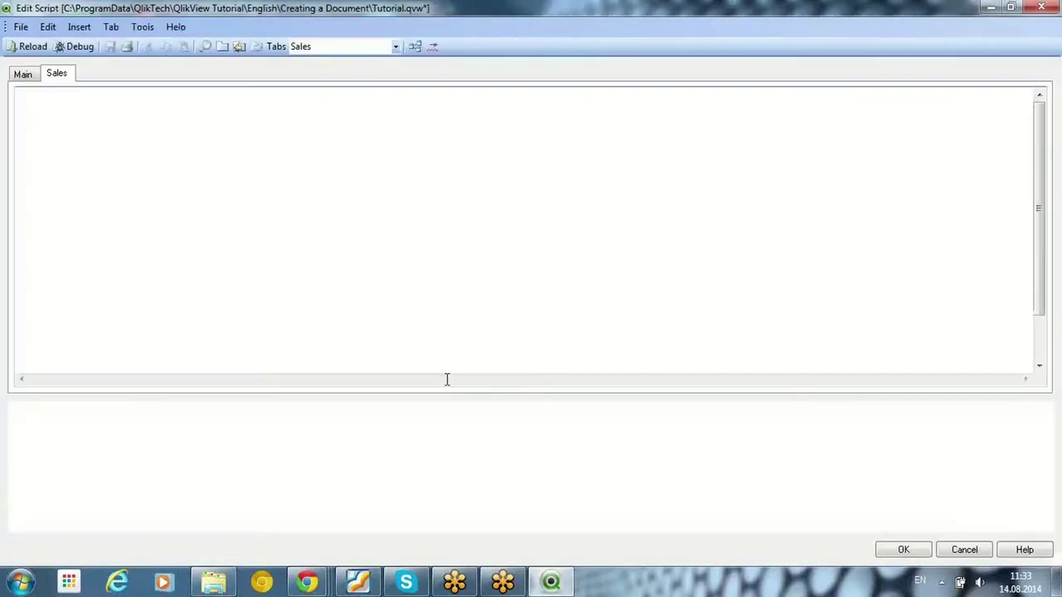
pyautogui.click(326, 330)
pyautogui.click(104, 116)
pyautogui.keyDown('shift'); pyautogui.click(249, 242); pyautogui.keyUp('shift')
pyautogui.keyDown('shift'); pyautogui.click(269, 287); pyautogui.keyUp('shift')
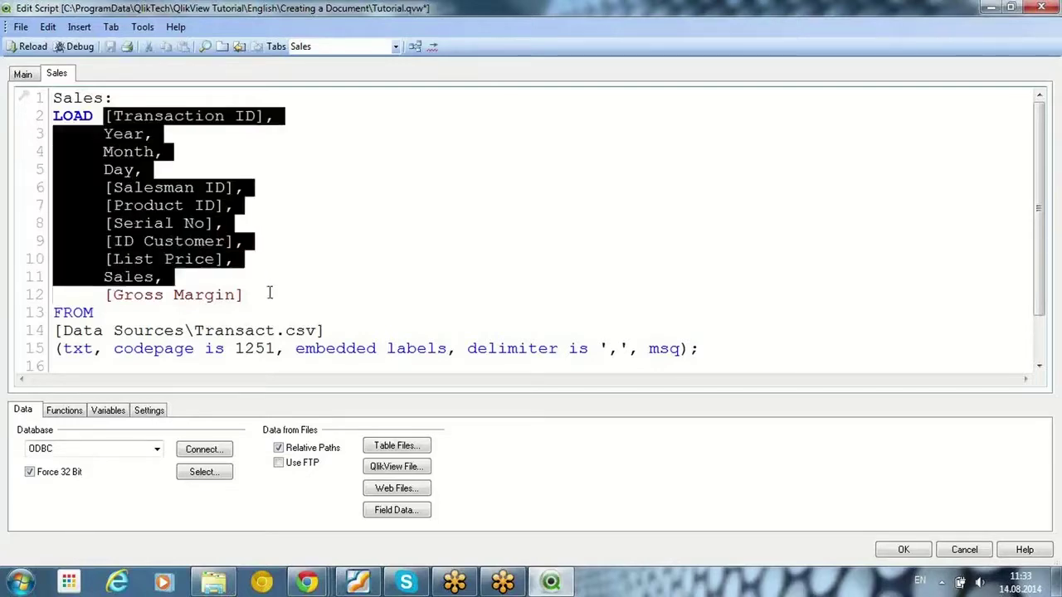
pyautogui.keyDown('shift'); pyautogui.click(271, 294); pyautogui.keyUp('shift')
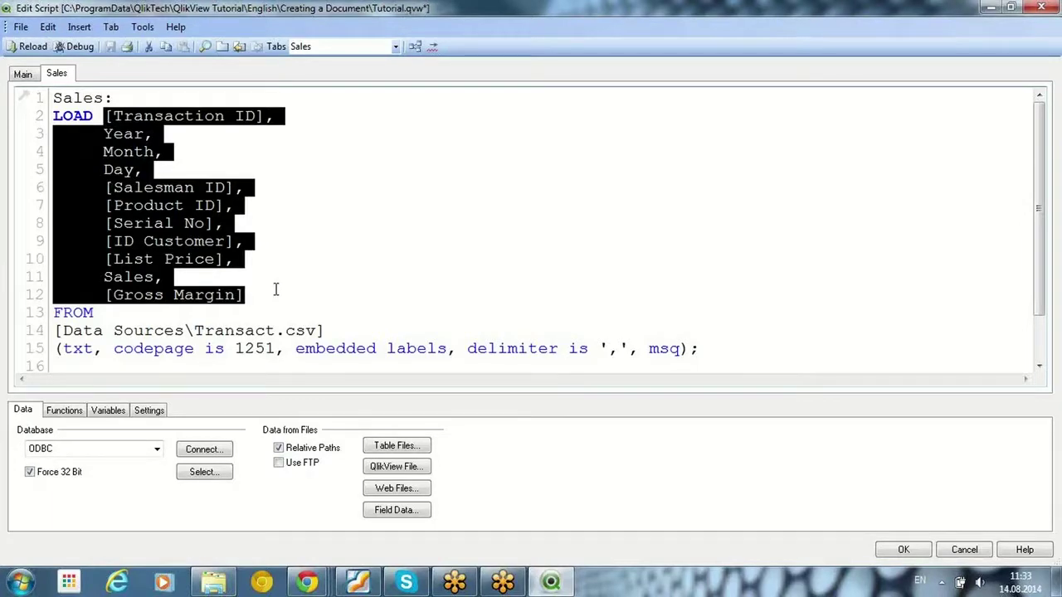
pyautogui.click(276, 290)
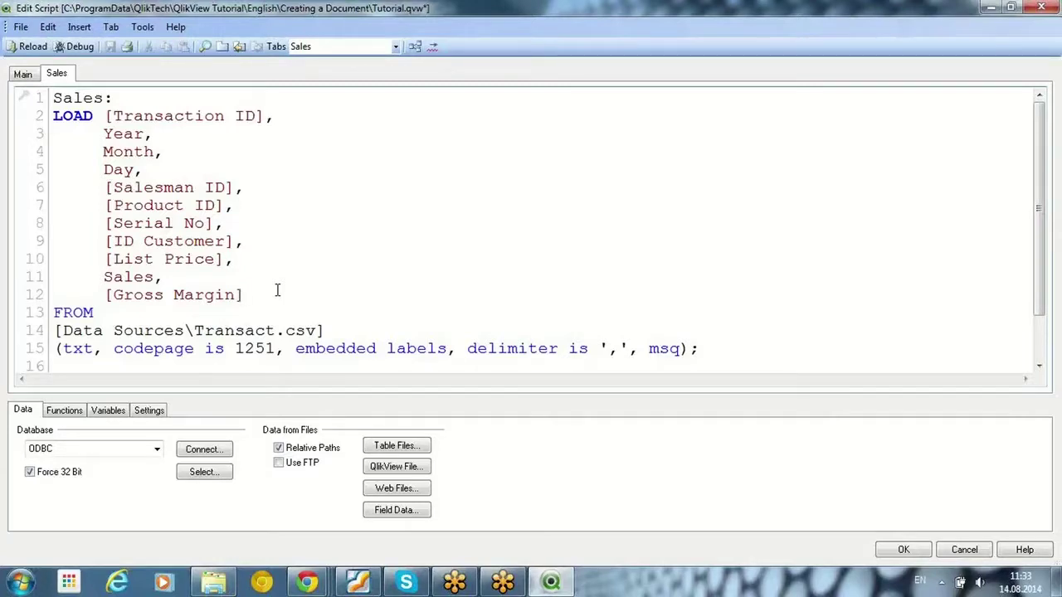
# Step: Add a new script tab named Country after the Sales tab
pyautogui.hotkey('ctrl', 'End')
pyautogui.press('Return')
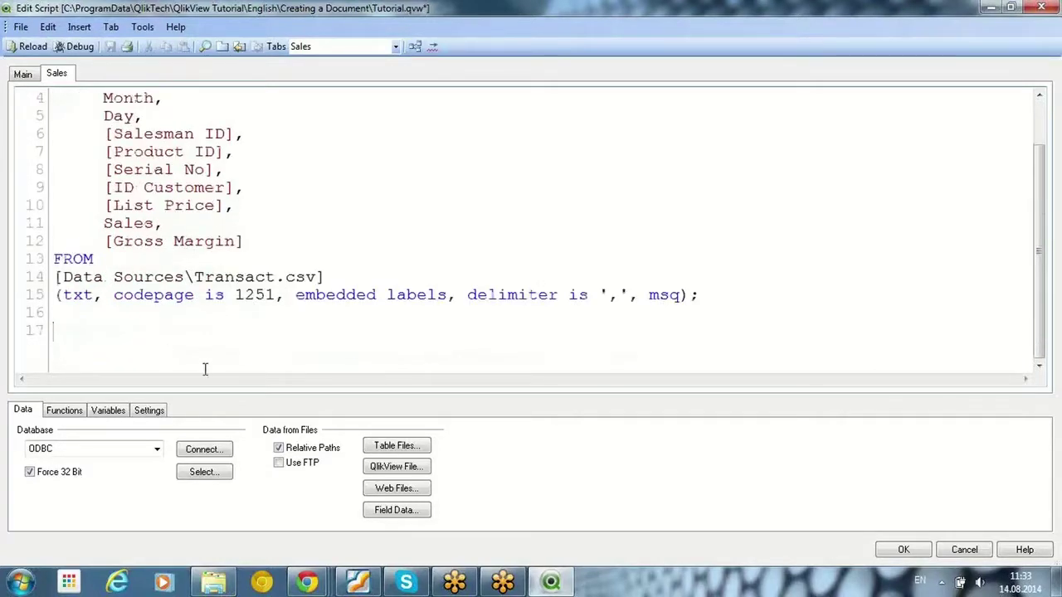
pyautogui.scroll(1, 116, 170)
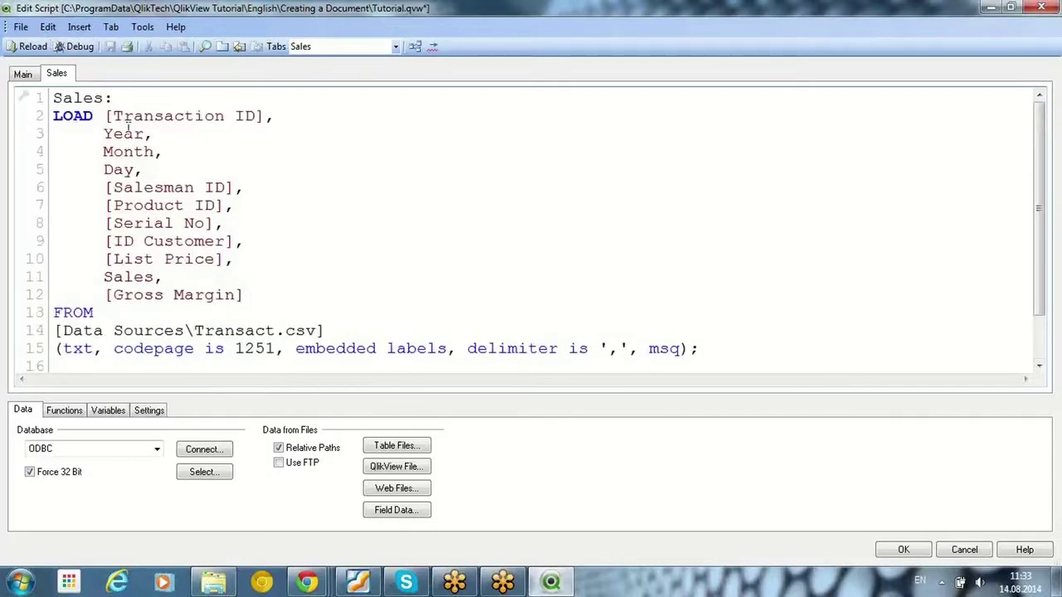
pyautogui.scroll(-1, 137, 108)
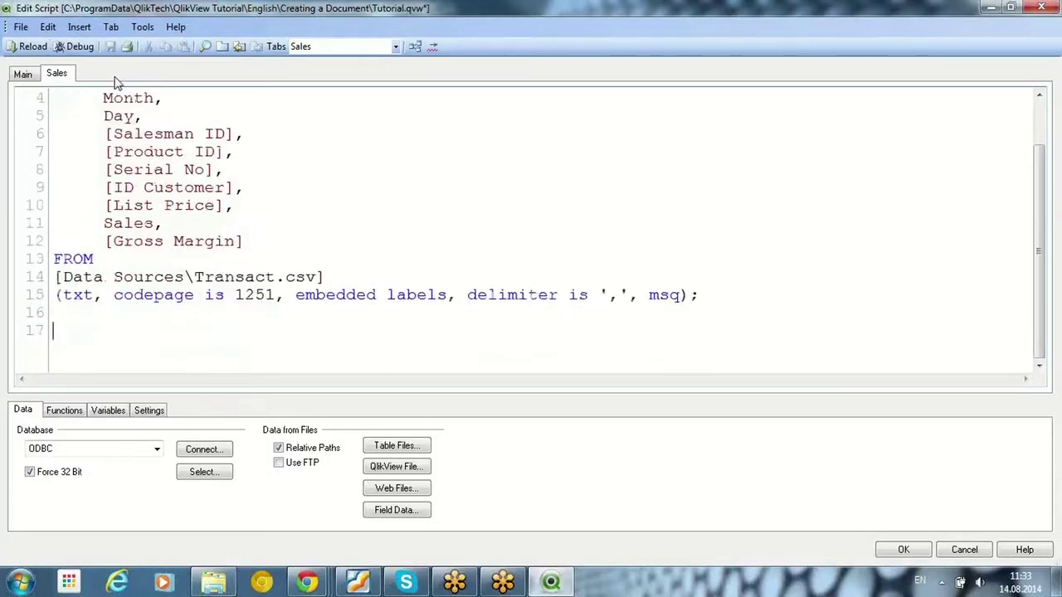
pyautogui.click(111, 27)
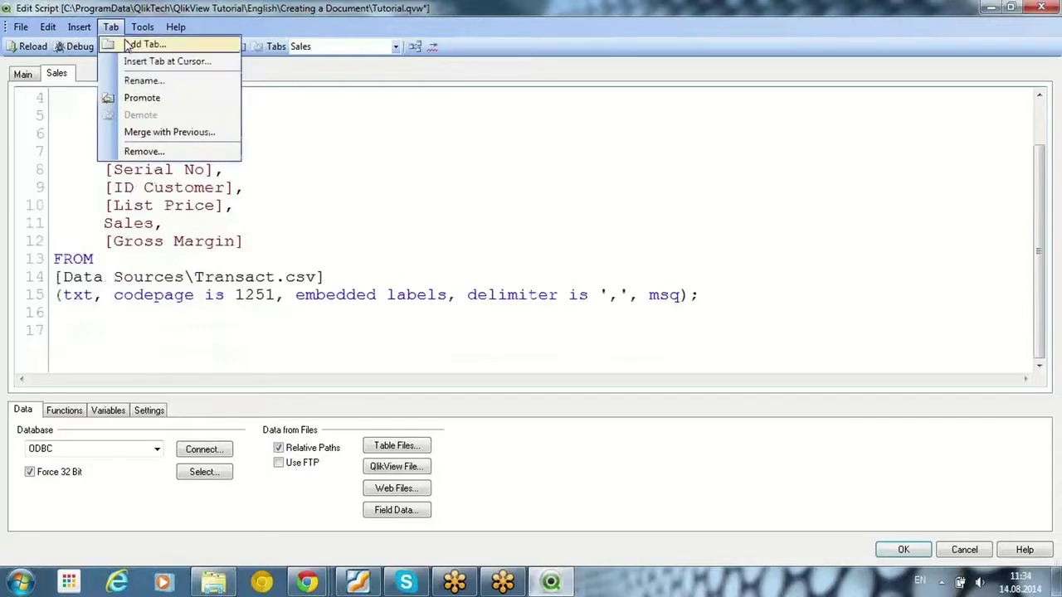
pyautogui.click(126, 44)
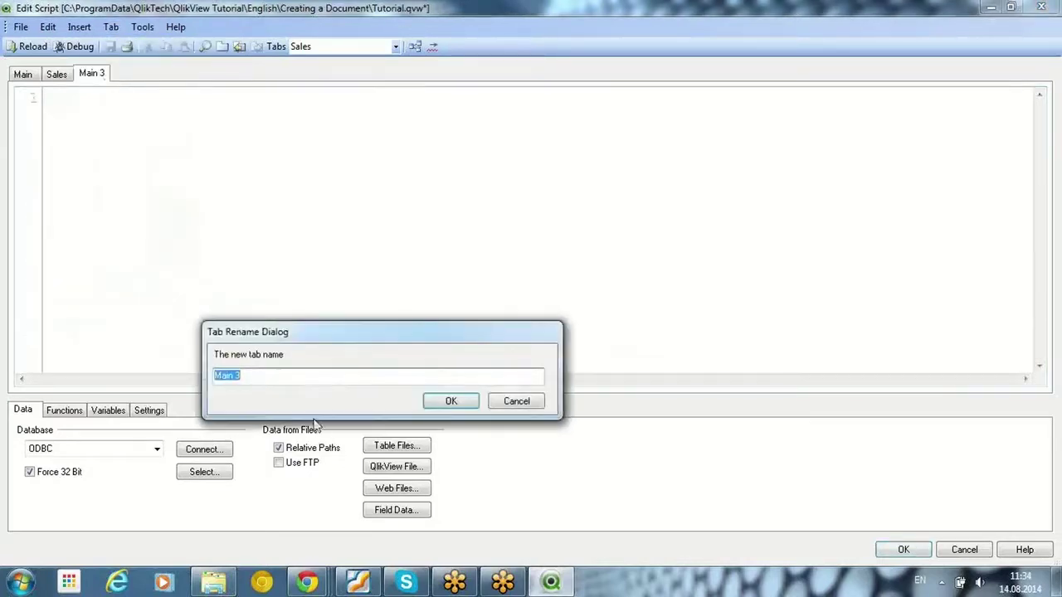
pyautogui.write('Country')
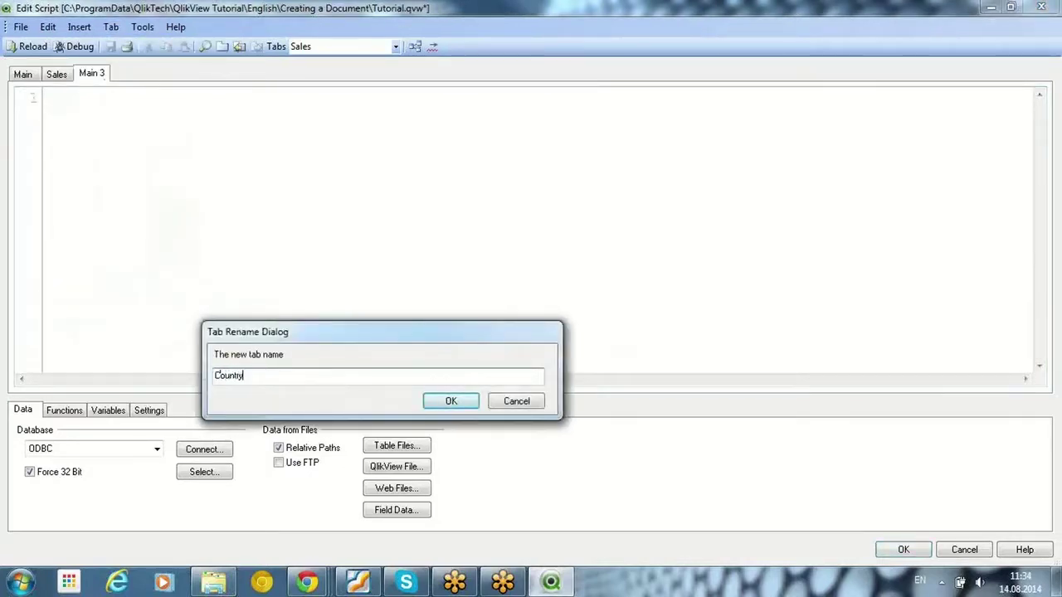
pyautogui.press('Return')
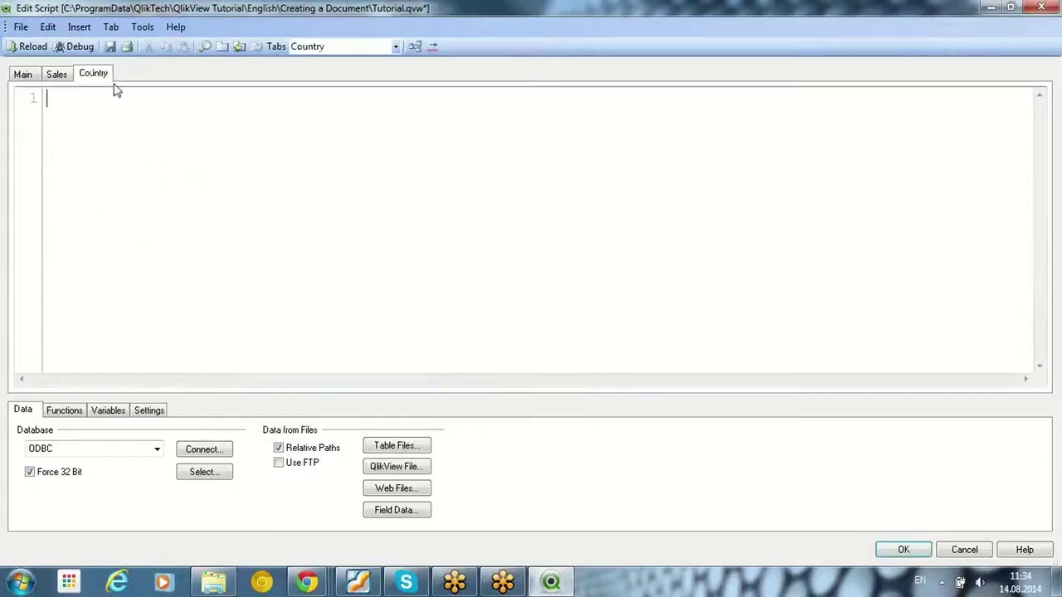
# Step: Open Country1.csv from the Data Sources folder as the table file for the Country tab
pyautogui.click(397, 447)
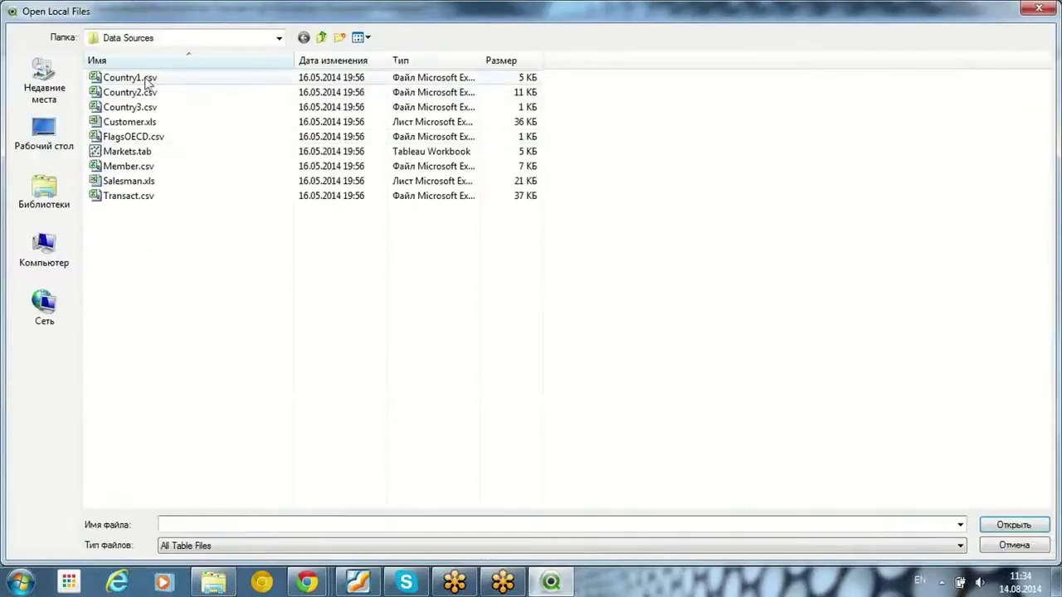
pyautogui.click(130, 78)
pyautogui.keyDown('ctrl'); pyautogui.click(150, 93); pyautogui.keyUp('ctrl')
pyautogui.keyDown('ctrl'); pyautogui.click(152, 108); pyautogui.keyUp('ctrl')
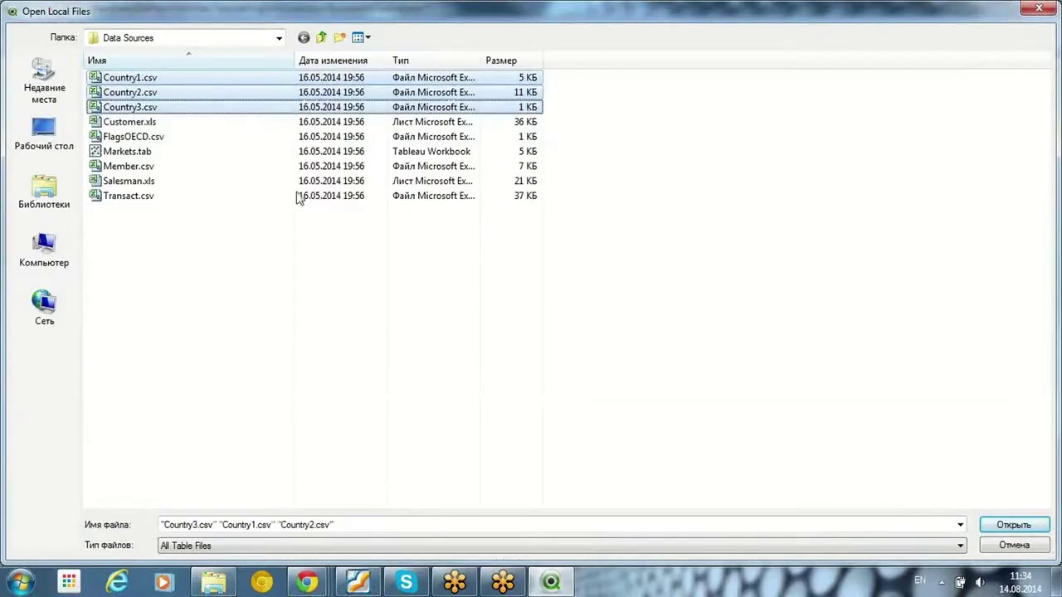
pyautogui.keyDown('ctrl'); pyautogui.click(155, 107); pyautogui.keyUp('ctrl')
pyautogui.keyDown('ctrl'); pyautogui.click(155, 95); pyautogui.keyUp('ctrl')
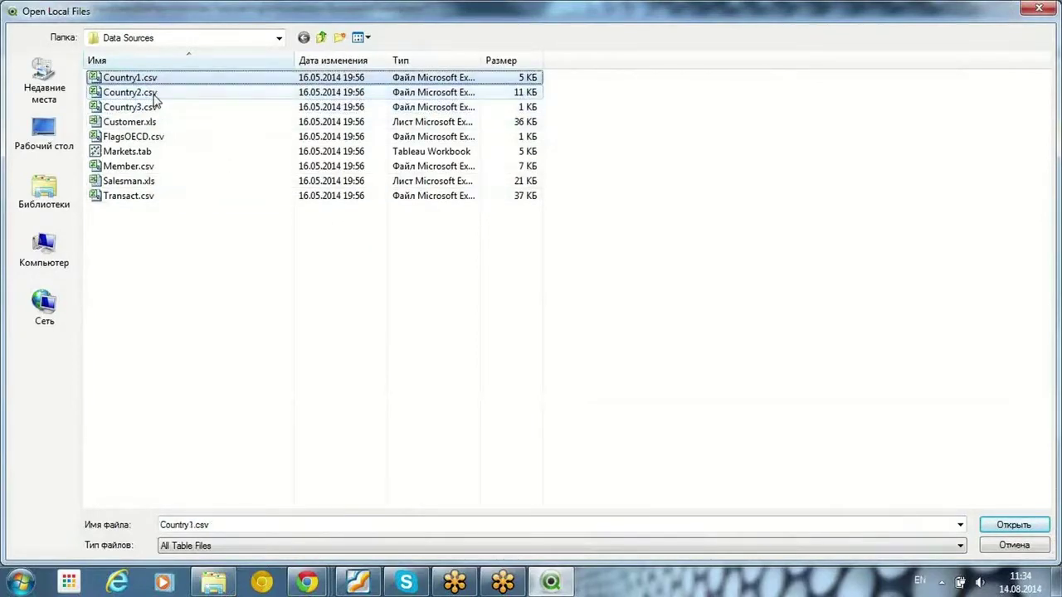
pyautogui.click(154, 97)
pyautogui.click(152, 107)
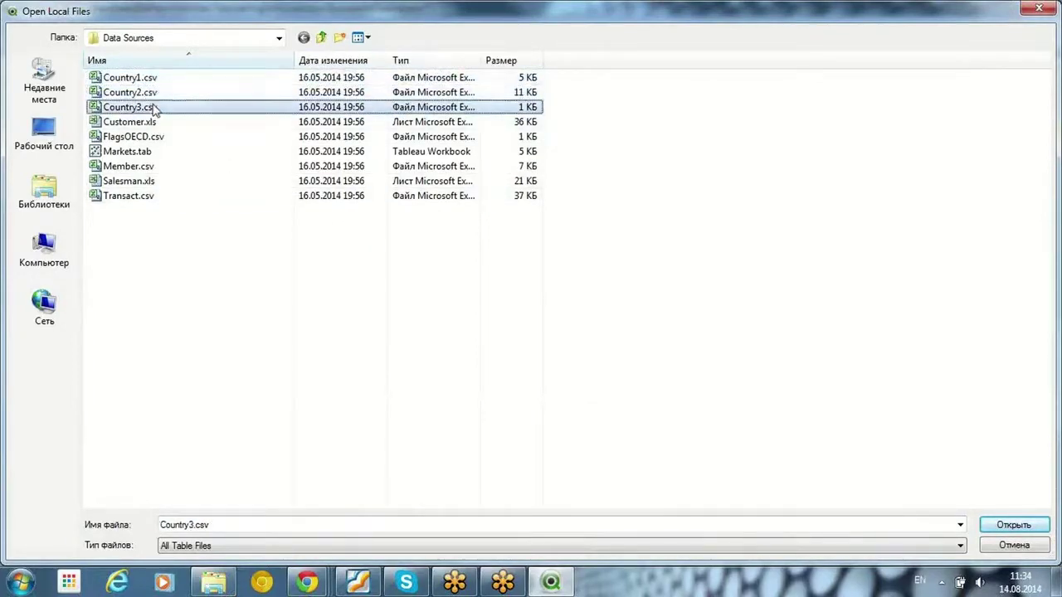
pyautogui.click(147, 79)
pyautogui.doubleClick(147, 79)
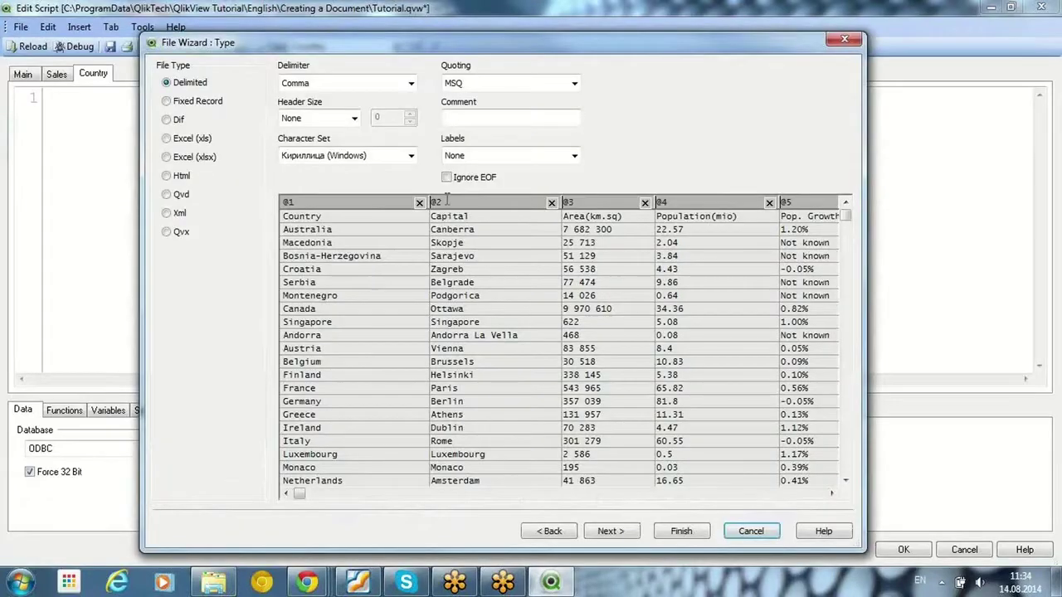
# Step: Set the file's labels to Embedded Labels and finish the wizard to insert the Country1.csv load statement
pyautogui.click(473, 155)
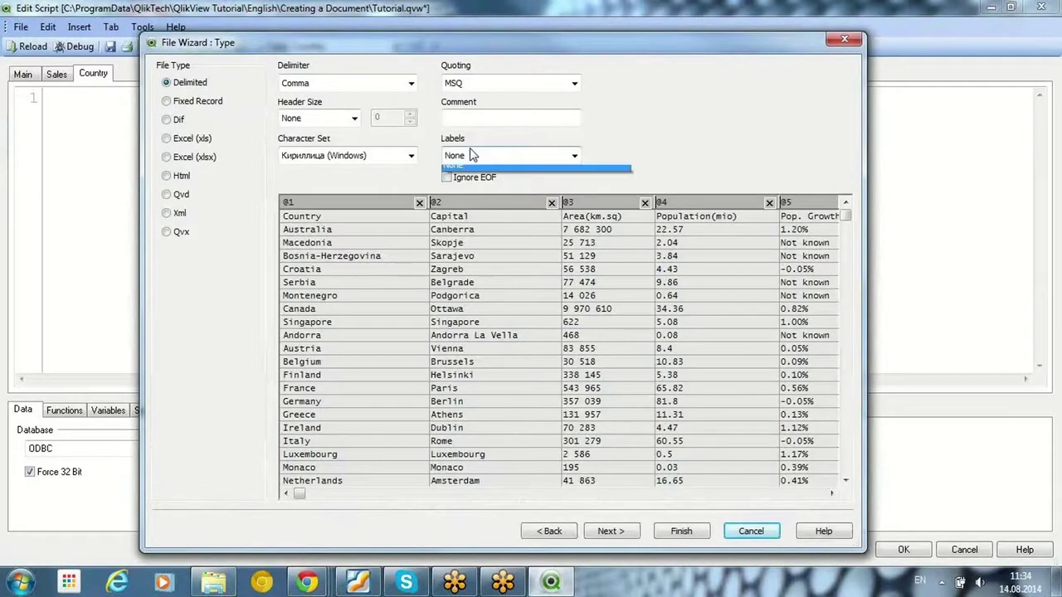
pyautogui.click(473, 184)
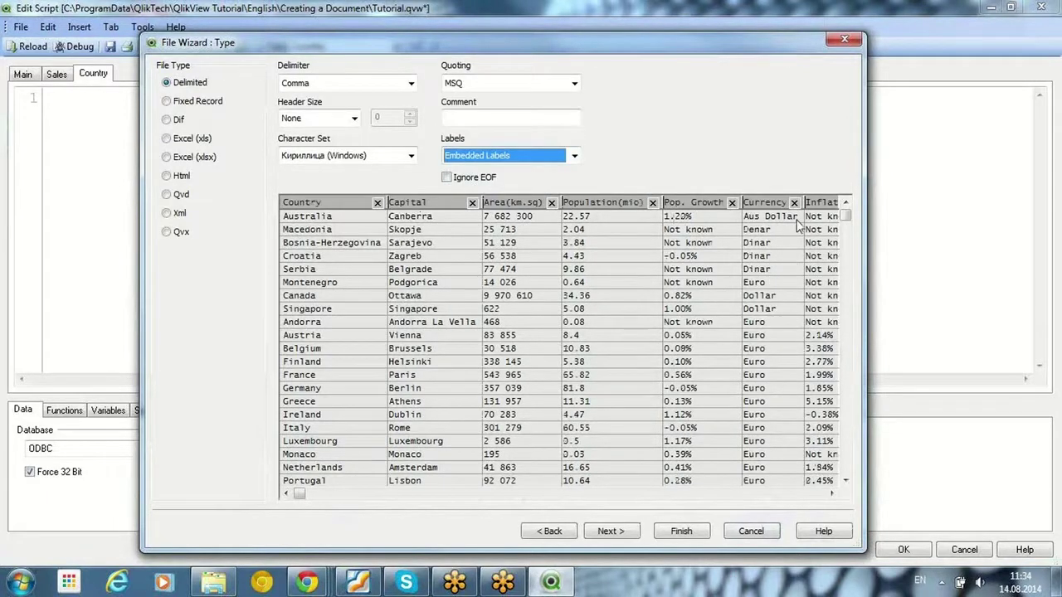
pyautogui.click(671, 534)
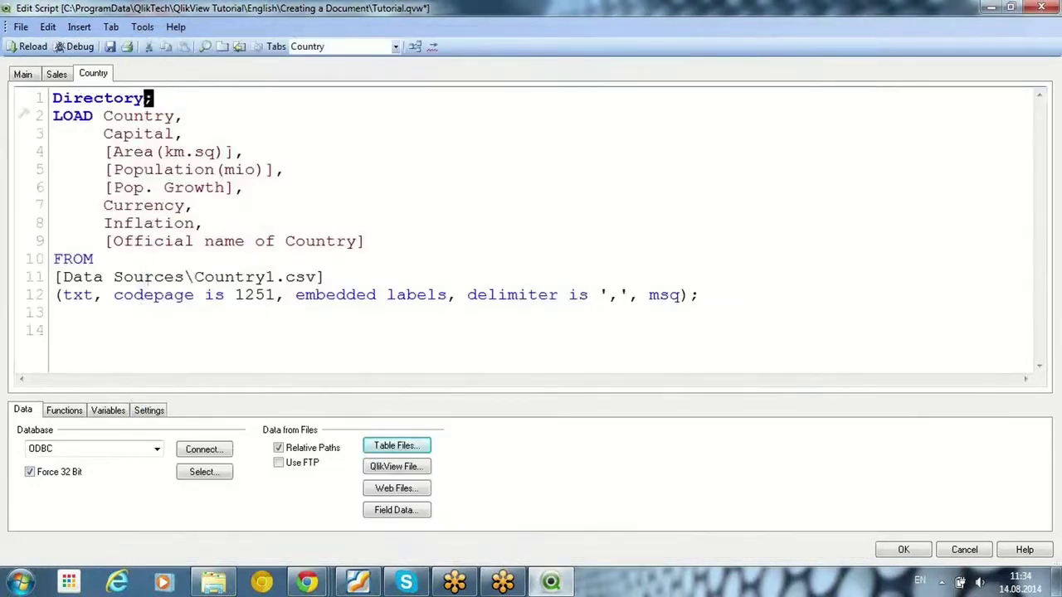
# Step: Replace the Directory; statement on the first line of the Country script with the table name Country:
pyautogui.hotkey('shift', 'Home')
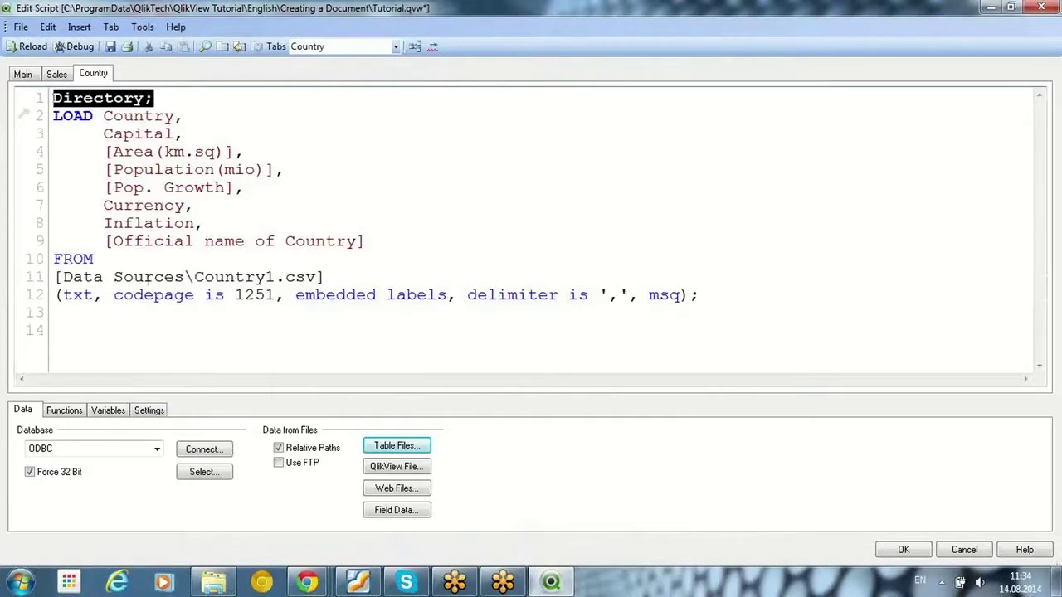
pyautogui.write('Country:')
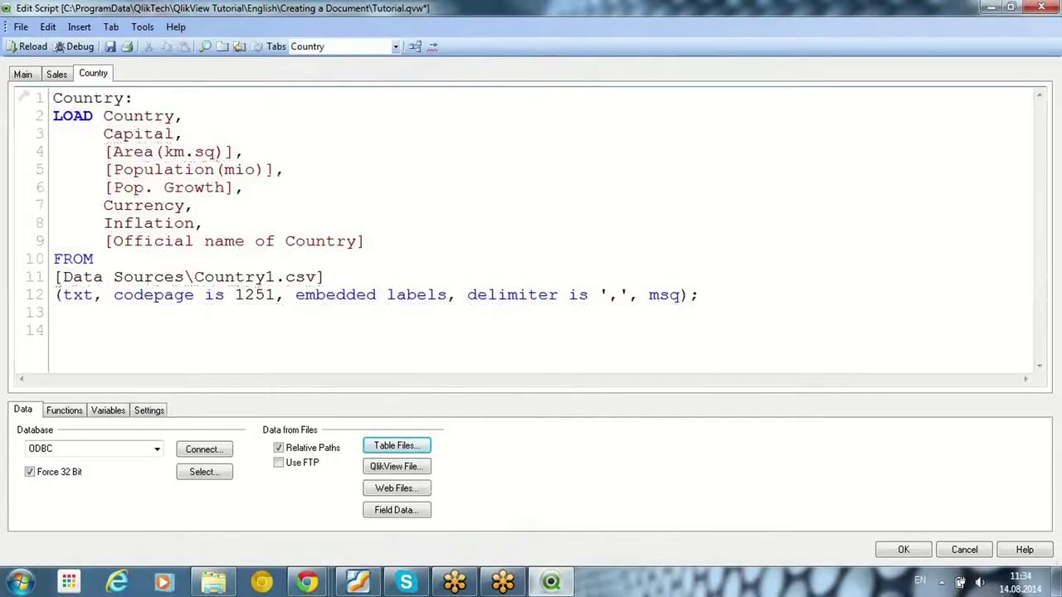
pyautogui.click(346, 335)
# Step: Start the script debugger, set a breakpoint at the Sales: label on line 14, and run the script to it
pyautogui.click(80, 47)
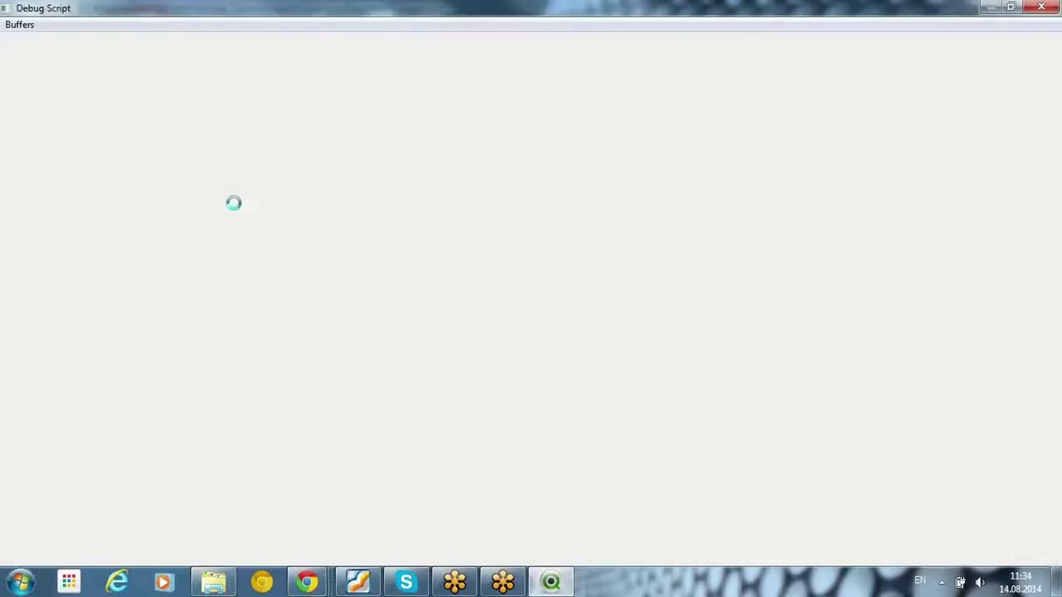
pyautogui.scroll(-5, 302, 171)
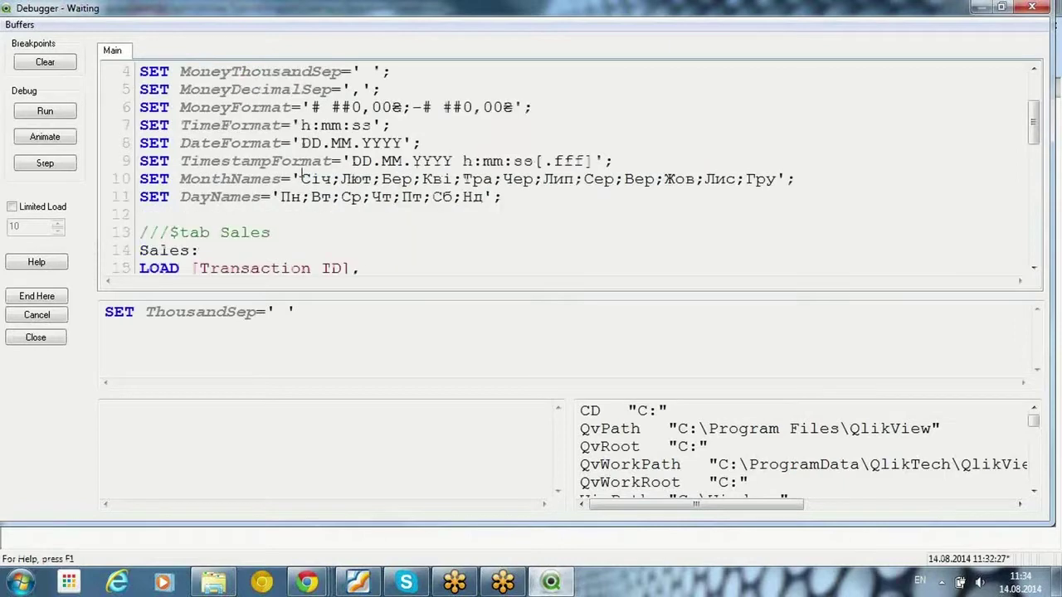
pyautogui.scroll(1, 158, 161)
pyautogui.click(116, 90)
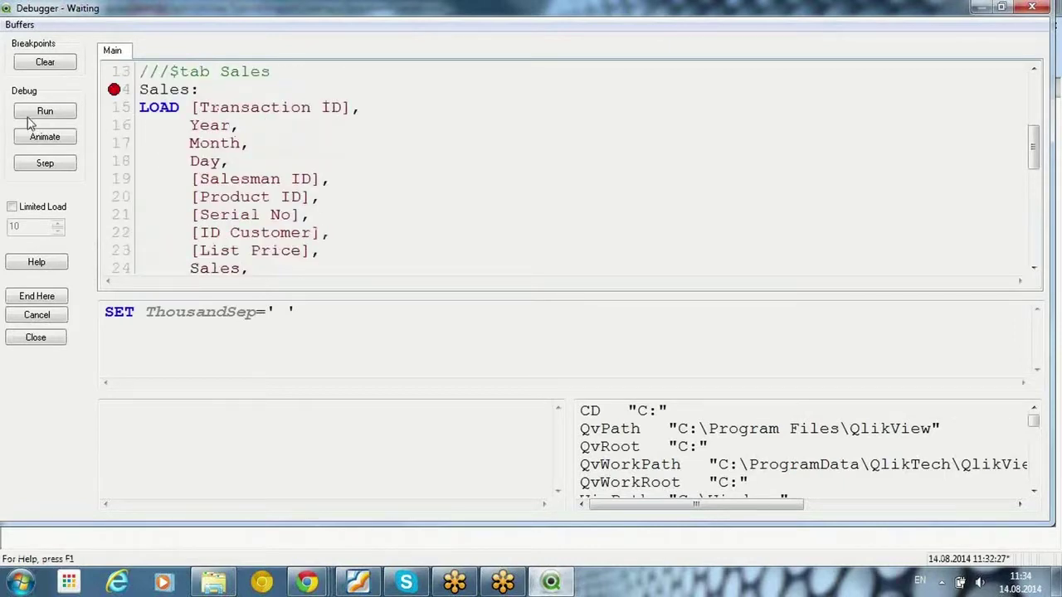
pyautogui.click(45, 110)
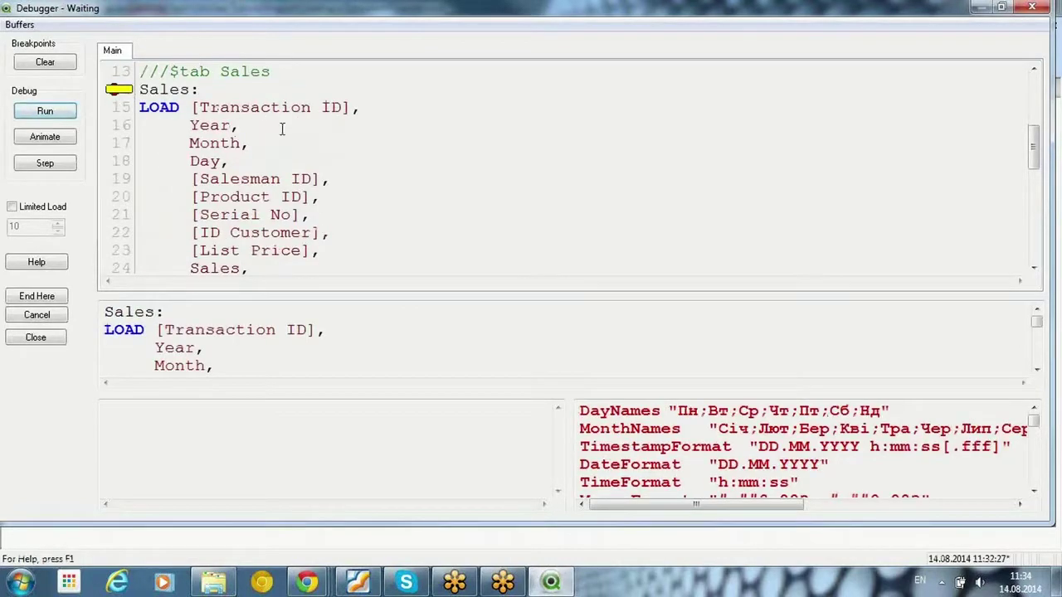
# Step: Examine the format variables set by the script and the current Sales load statement in the debugger
pyautogui.moveTo(824, 477); pyautogui.dragTo(702, 411)
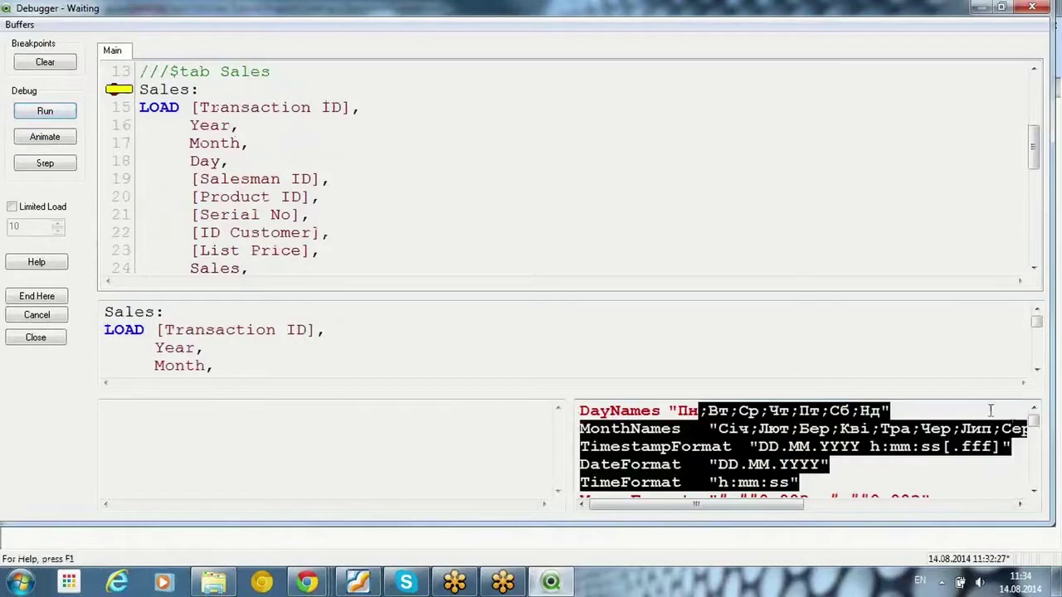
pyautogui.click(1034, 491)
pyautogui.scroll(5, 1034, 491)
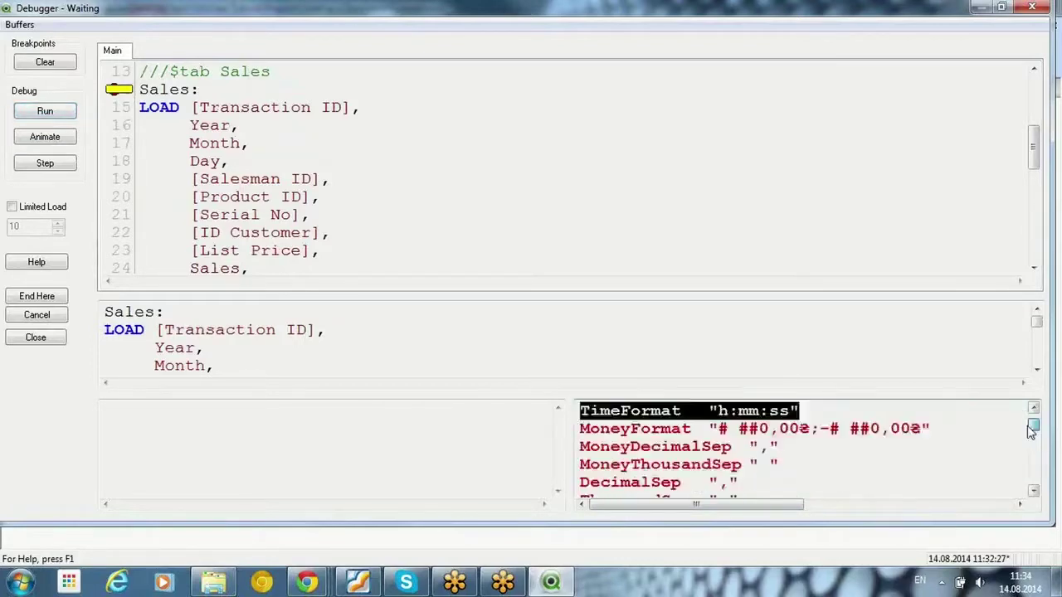
pyautogui.scroll(-1, 158, 307)
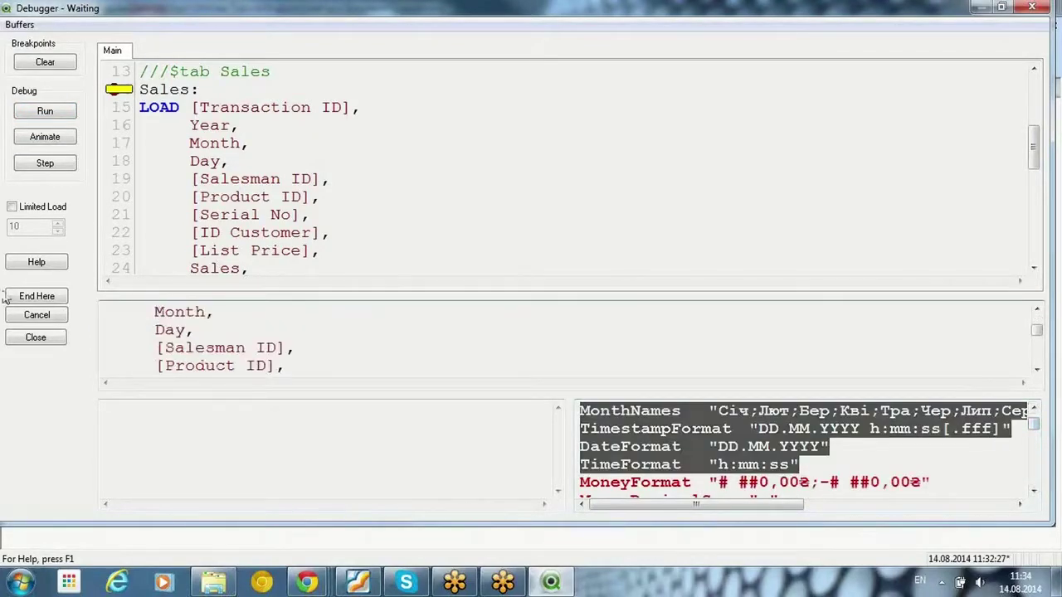
# Step: Run the rest of the script with Limited Load enabled at 10 records, then dismiss the sheet properties without adding fields
pyautogui.click(12, 208)
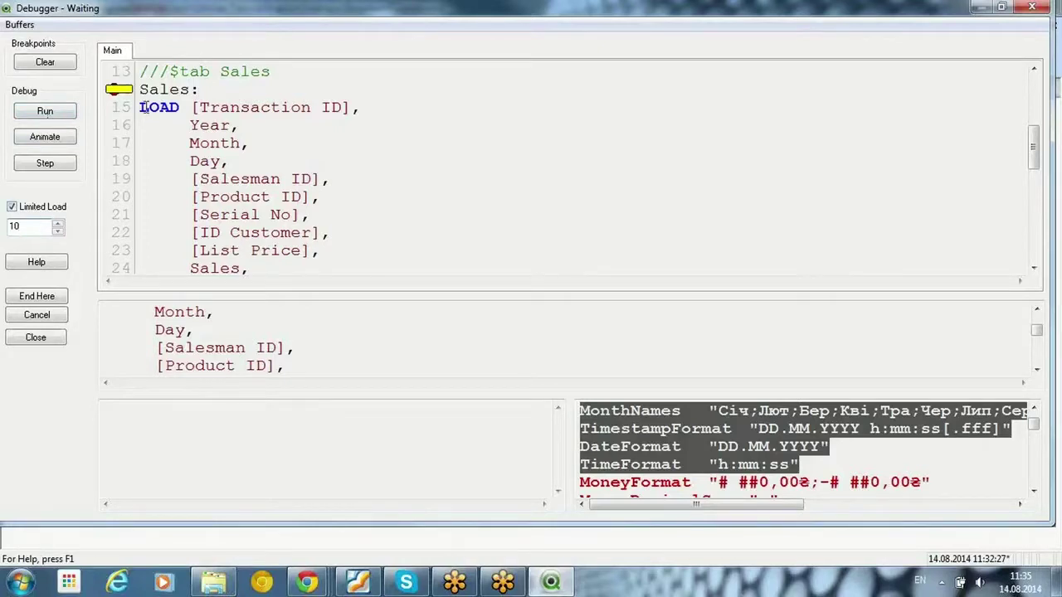
pyautogui.moveTo(142, 106); pyautogui.dragTo(332, 233)
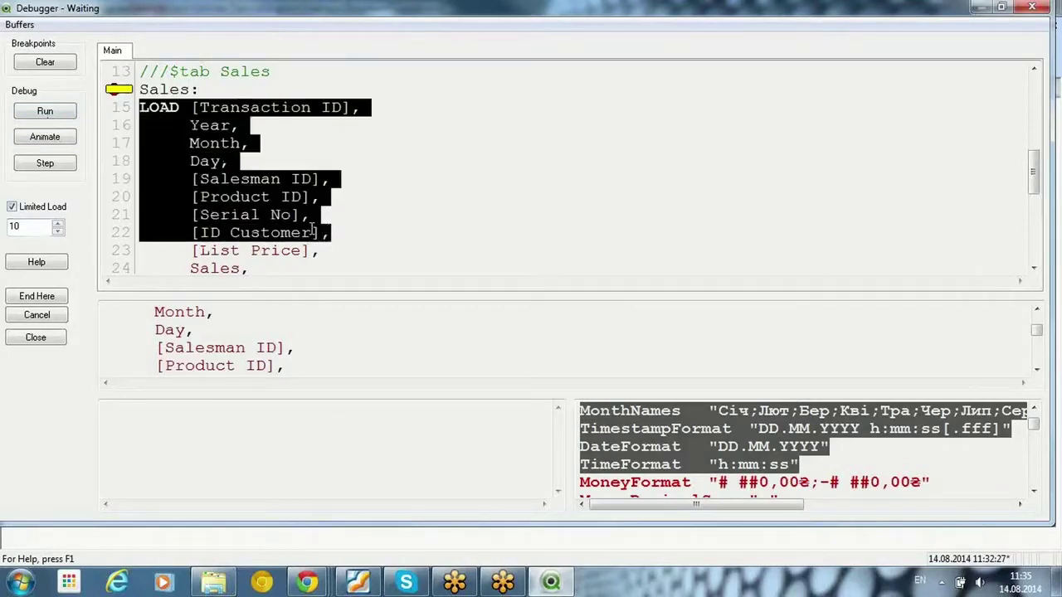
pyautogui.scroll(-2, 20, 219)
pyautogui.doubleClick(27, 225)
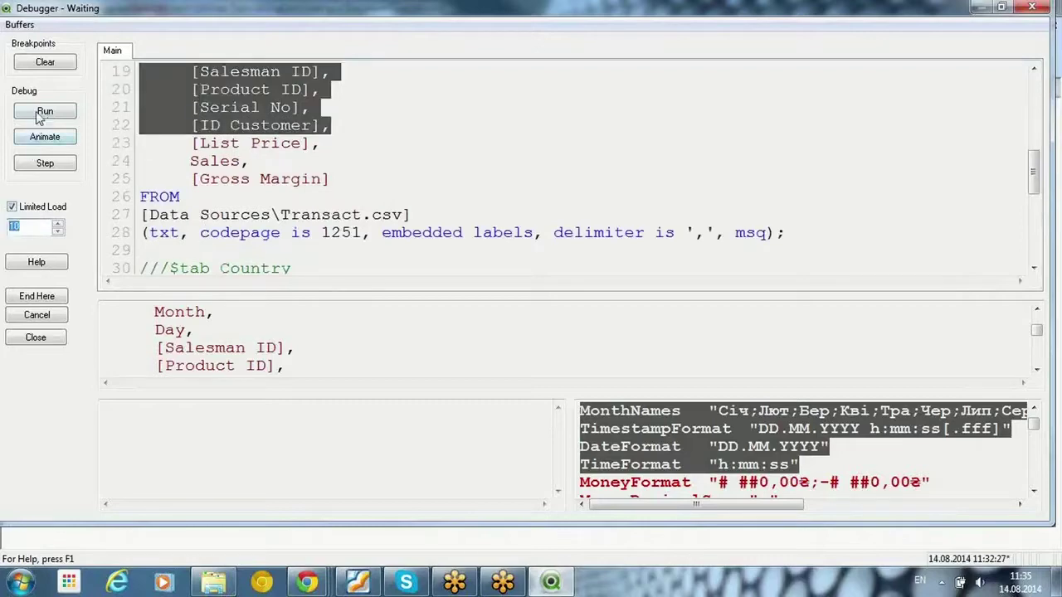
pyautogui.click(41, 112)
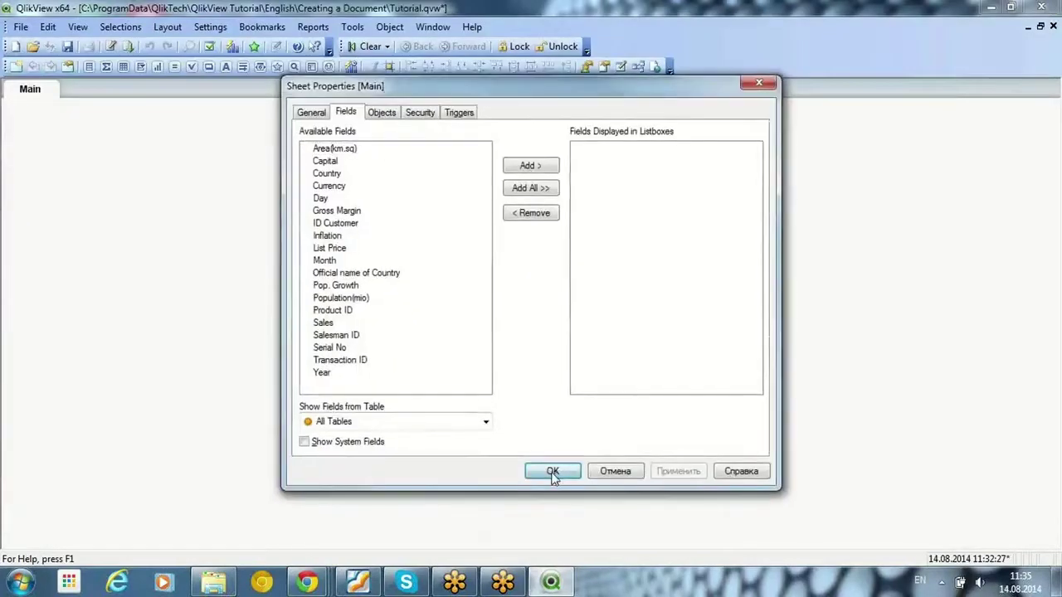
pyautogui.click(550, 472)
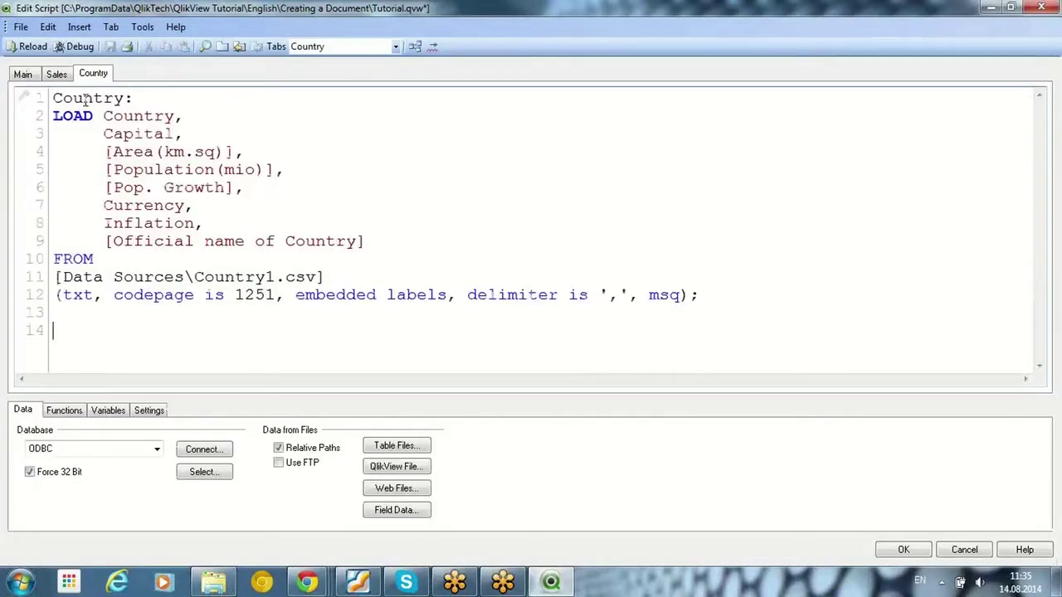
# Step: Open Country2.csv from the Data Sources folder as a new table file at the end of the Country script
pyautogui.doubleClick(86, 99)
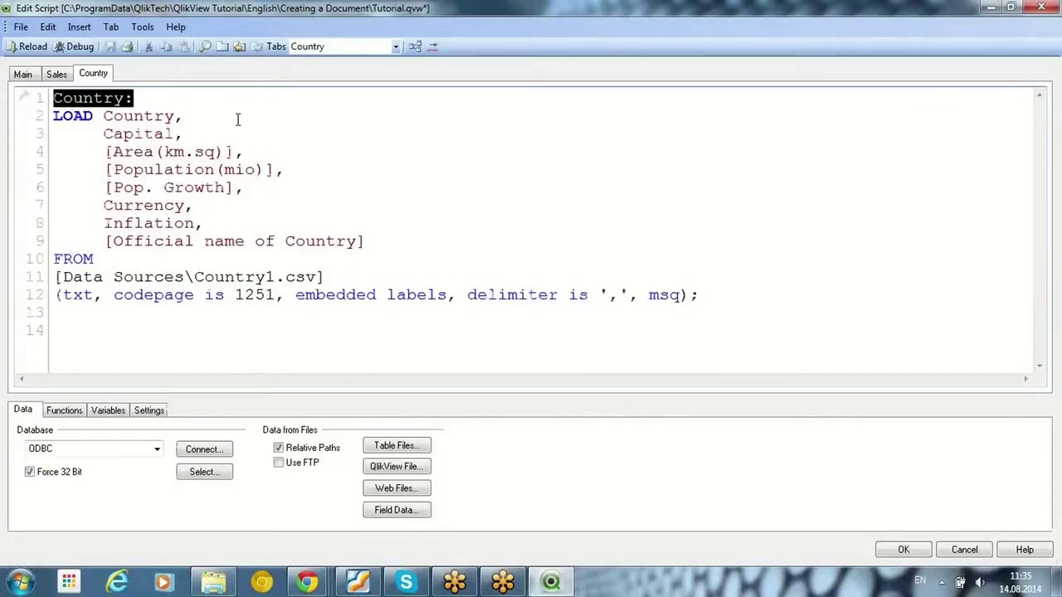
pyautogui.click(119, 332)
pyautogui.click(423, 448)
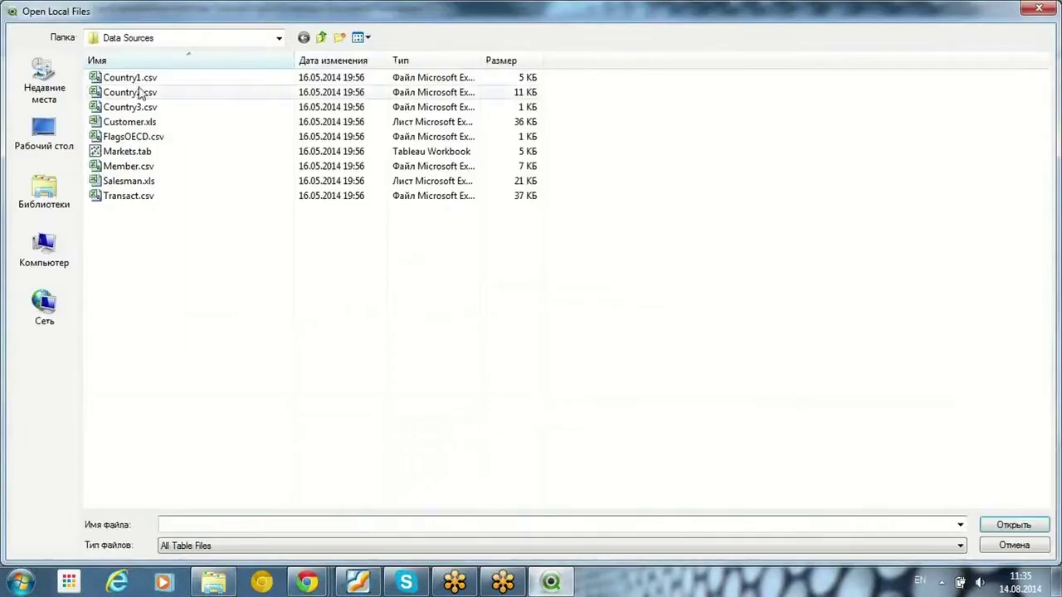
pyautogui.click(143, 93)
pyautogui.click(150, 105)
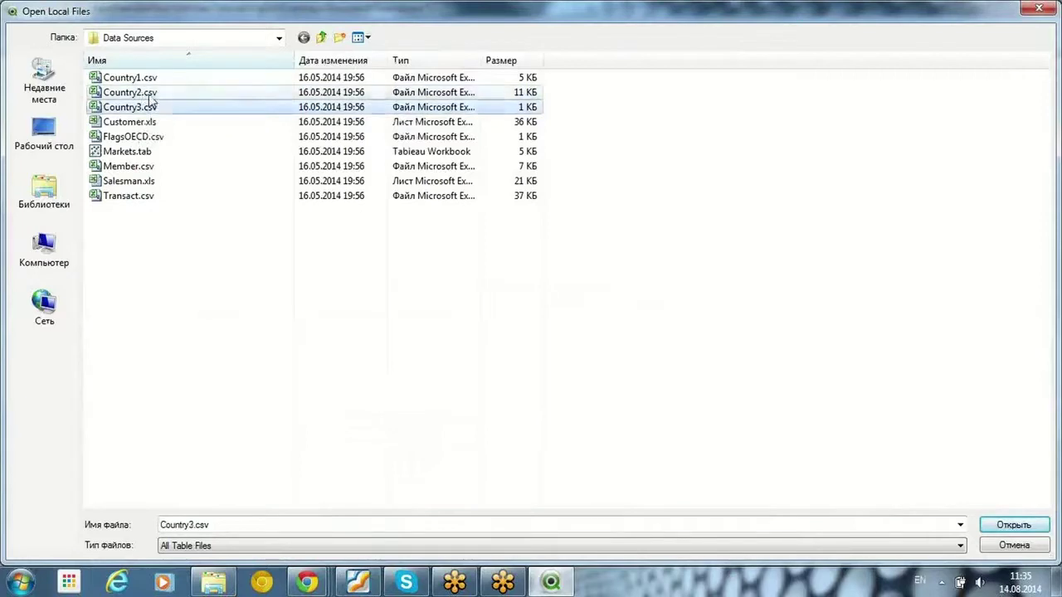
pyautogui.click(146, 93)
pyautogui.click(147, 104)
pyautogui.click(145, 94)
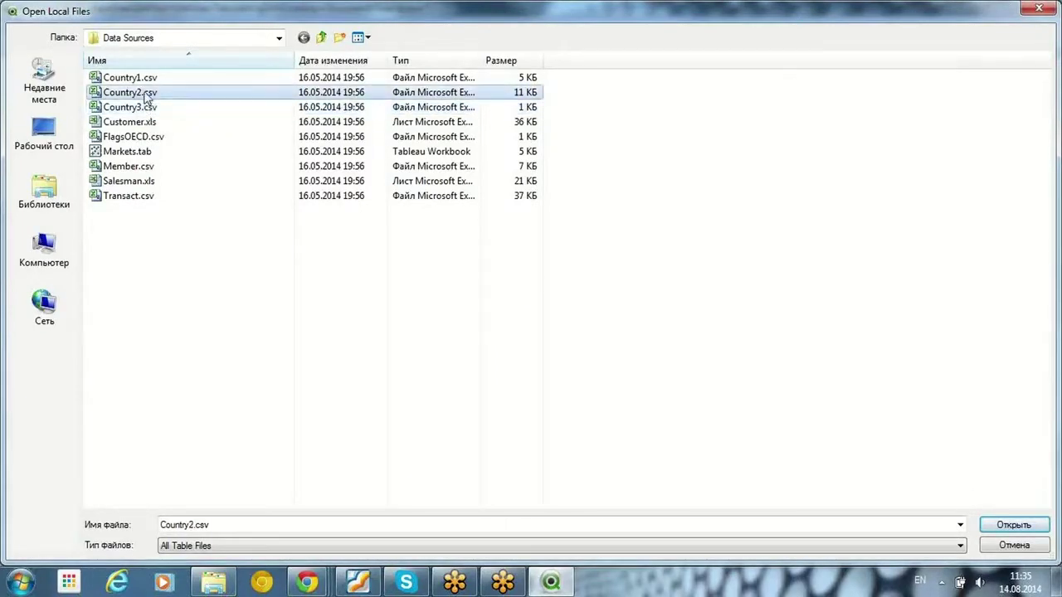
pyautogui.click(1012, 527)
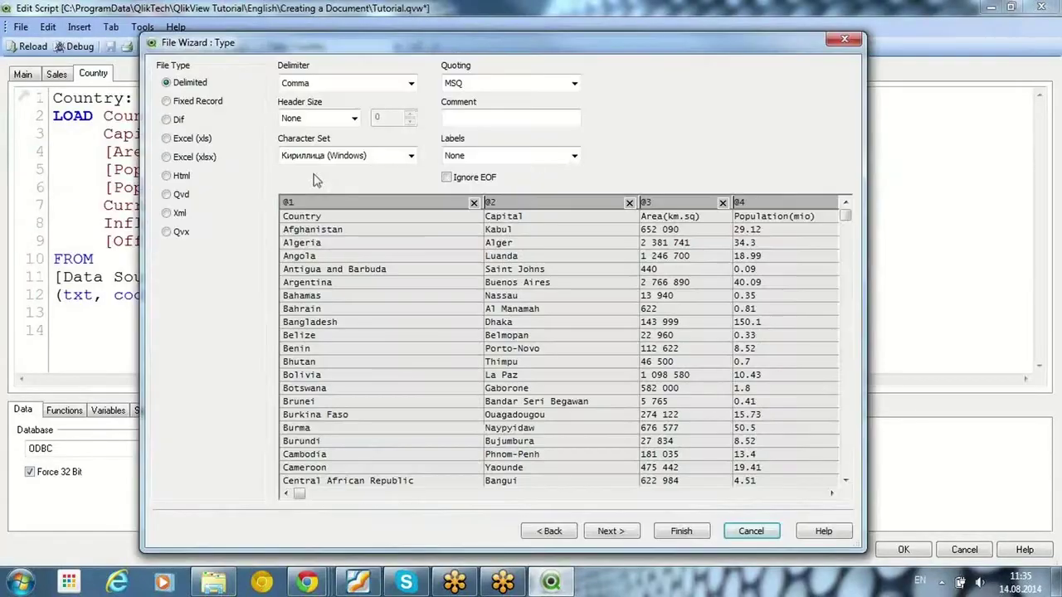
# Step: Set the labels of Country2.csv to Embedded Labels and finish the wizard to insert its load statement
pyautogui.click(516, 158)
pyautogui.click(485, 182)
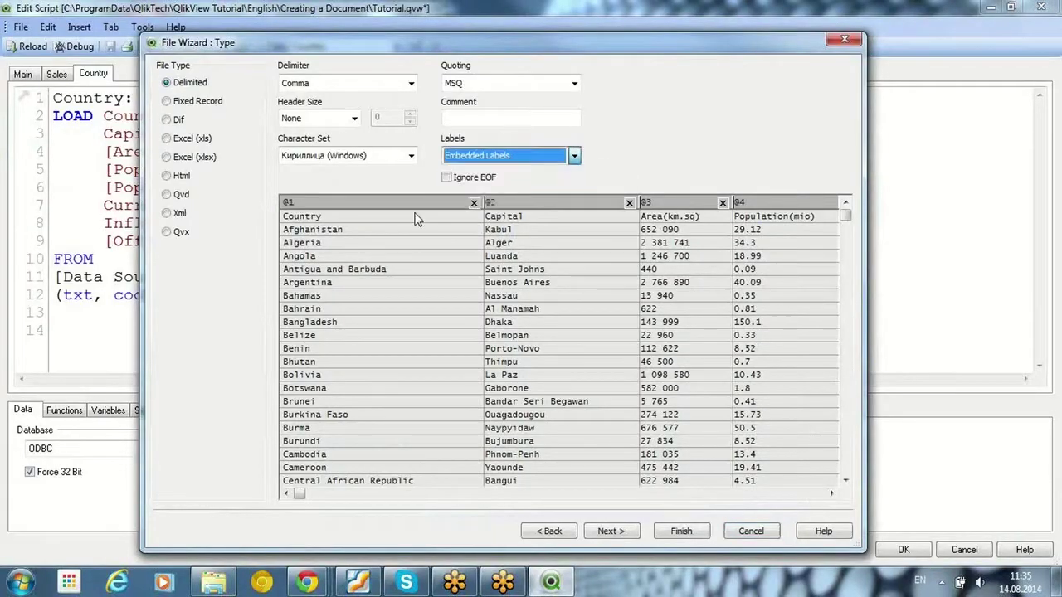
pyautogui.click(678, 532)
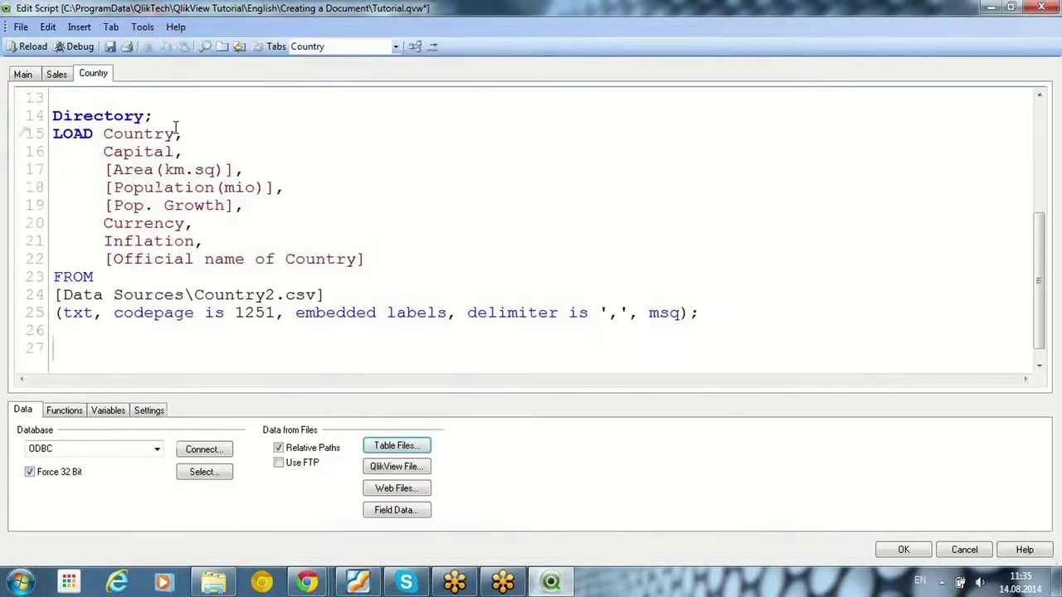
# Step: Delete the Directory; statement above the Country2.csv load on line 14
pyautogui.moveTo(158, 117); pyautogui.dragTo(42, 118)
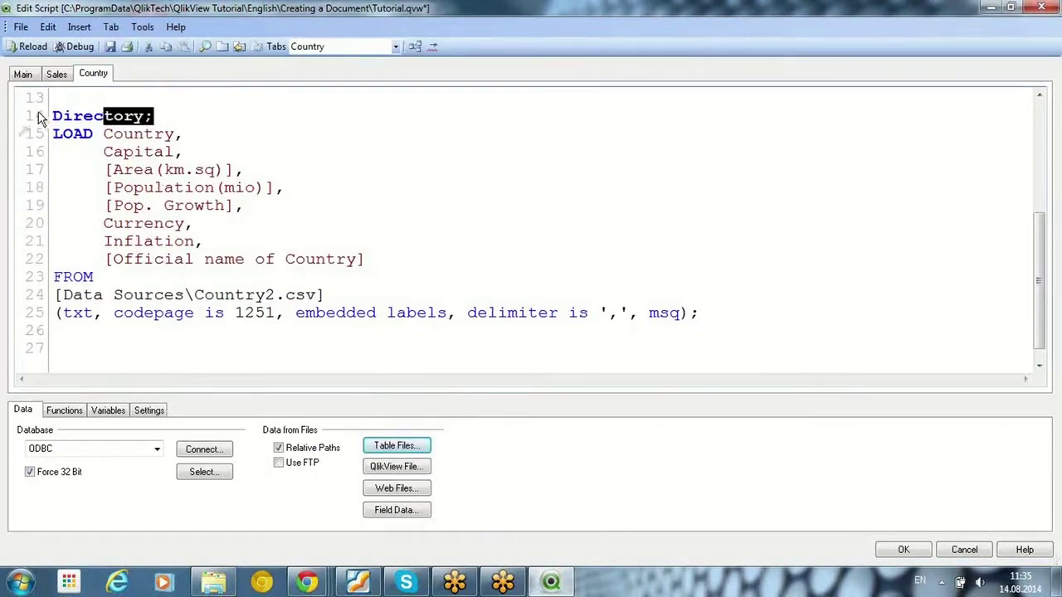
pyautogui.hotkey('shift', 'Home')
pyautogui.press('Delete')
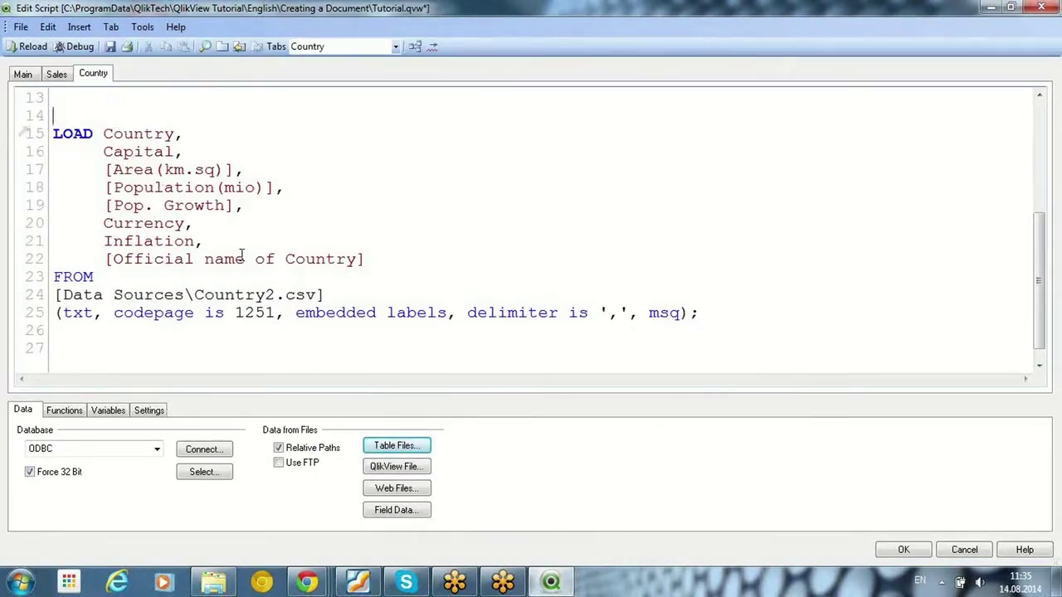
# Step: Compare the field lists and source files of the Country1.csv and Country2.csv load statements and the Country table label
pyautogui.scroll(2, 208, 256)
pyautogui.scroll(2, 205, 257)
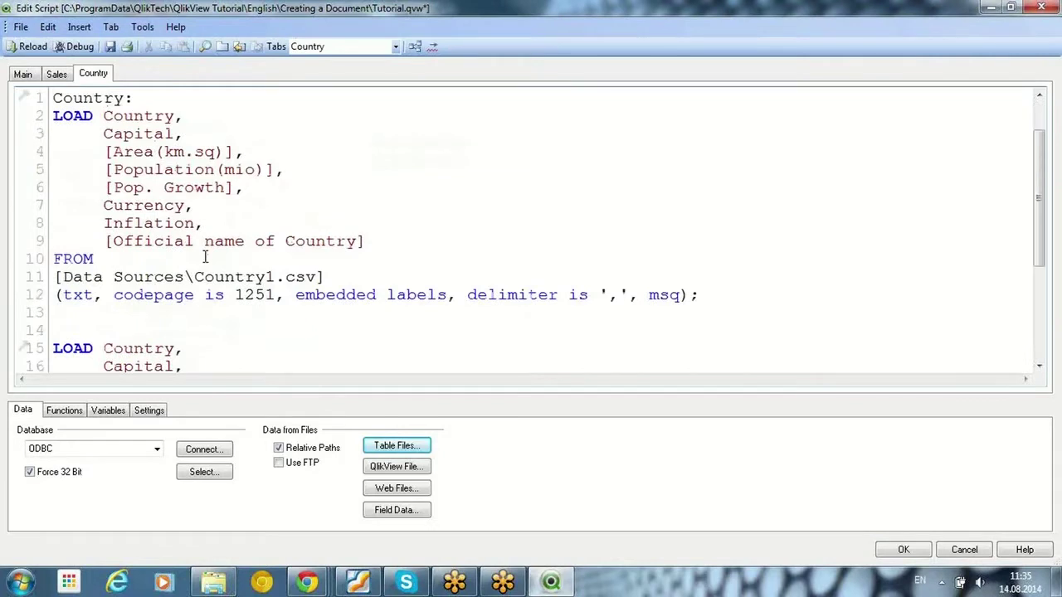
pyautogui.scroll(-2, 141, 277)
pyautogui.moveTo(101, 241); pyautogui.dragTo(453, 309)
pyautogui.scroll(-1, 219, 295)
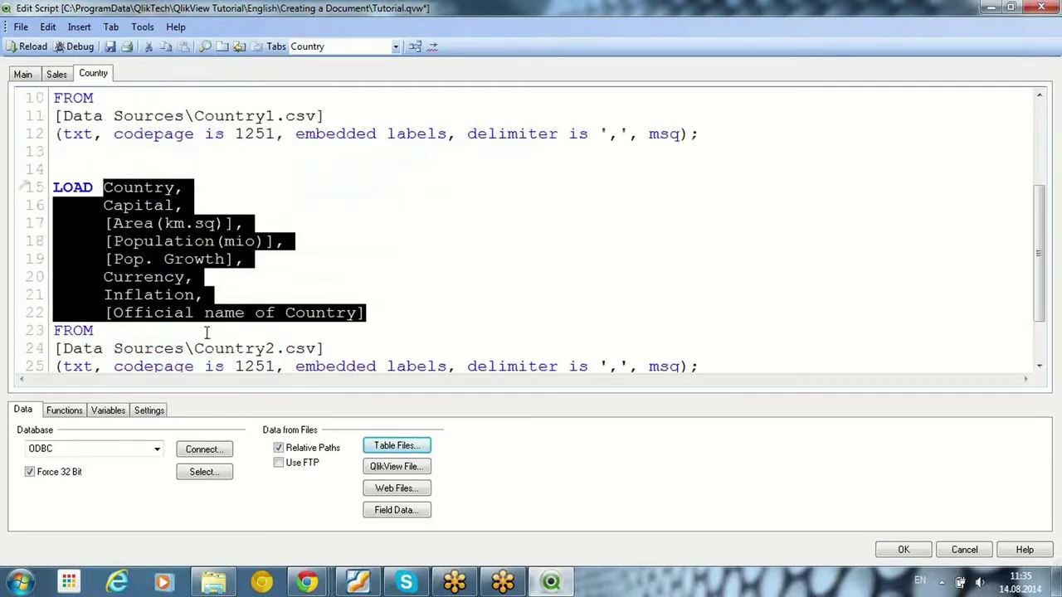
pyautogui.scroll(3, 173, 219)
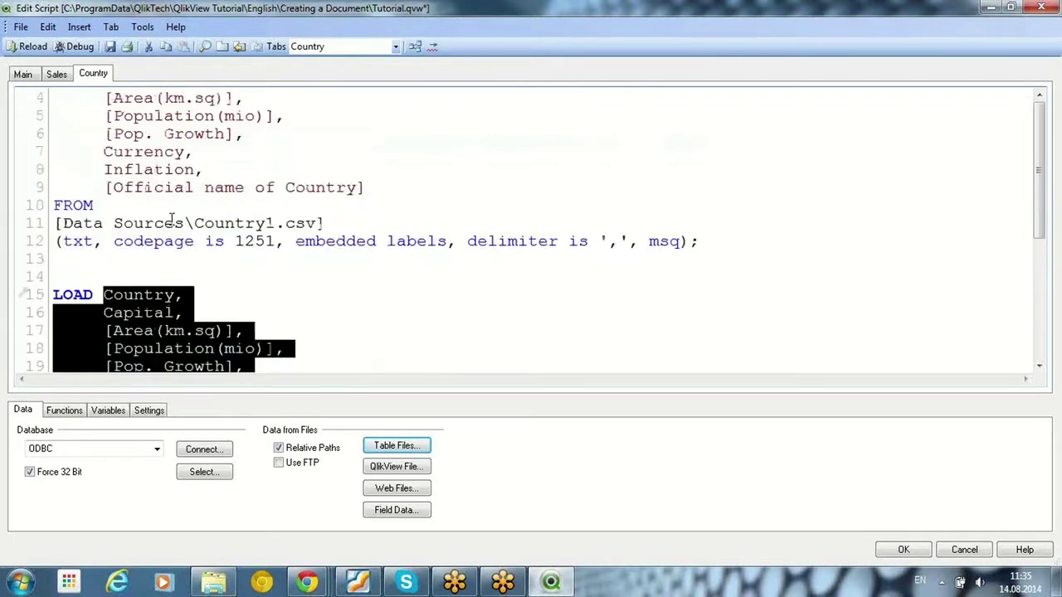
pyautogui.scroll(-2, 271, 225)
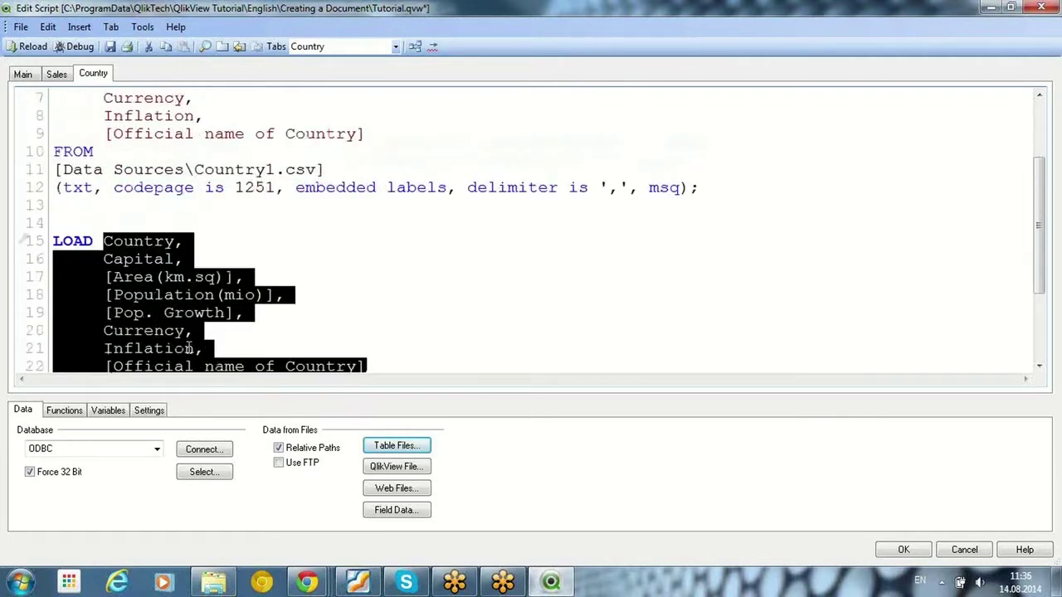
pyautogui.scroll(2, 108, 295)
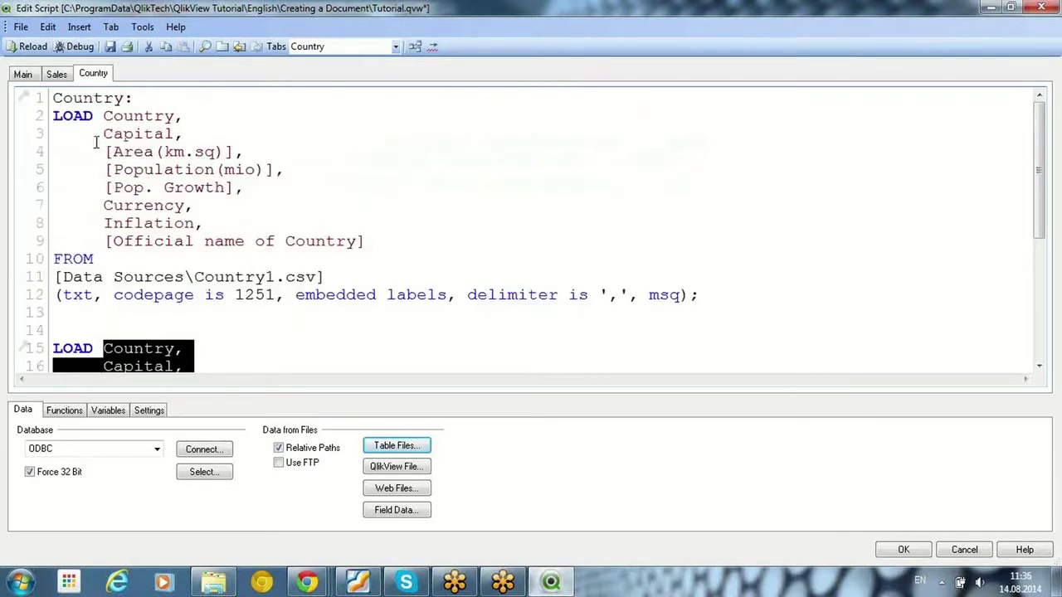
pyautogui.doubleClick(96, 99)
pyautogui.scroll(-1, 153, 173)
pyautogui.scroll(1, 149, 202)
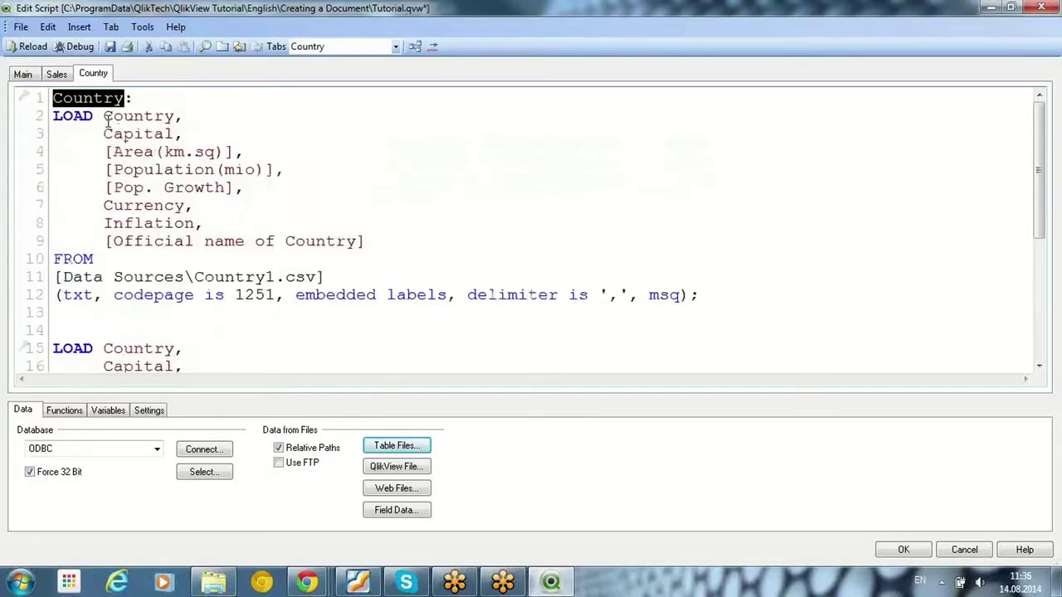
pyautogui.moveTo(191, 277); pyautogui.dragTo(279, 278)
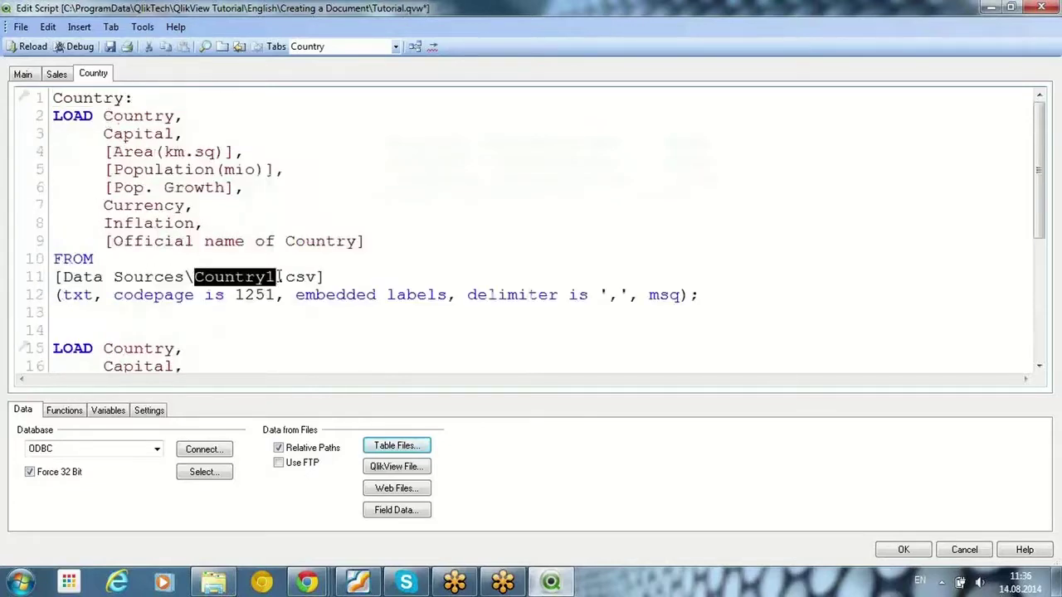
pyautogui.moveTo(103, 117); pyautogui.dragTo(350, 228)
pyautogui.scroll(-4, 180, 244)
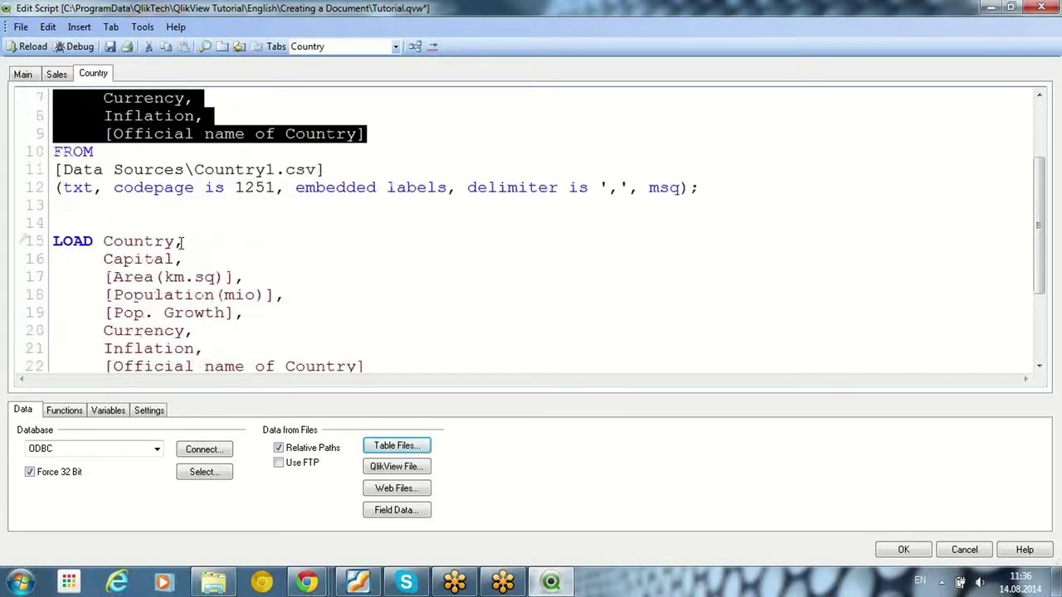
pyautogui.moveTo(277, 294); pyautogui.dragTo(194, 295)
pyautogui.moveTo(103, 133); pyautogui.dragTo(366, 259)
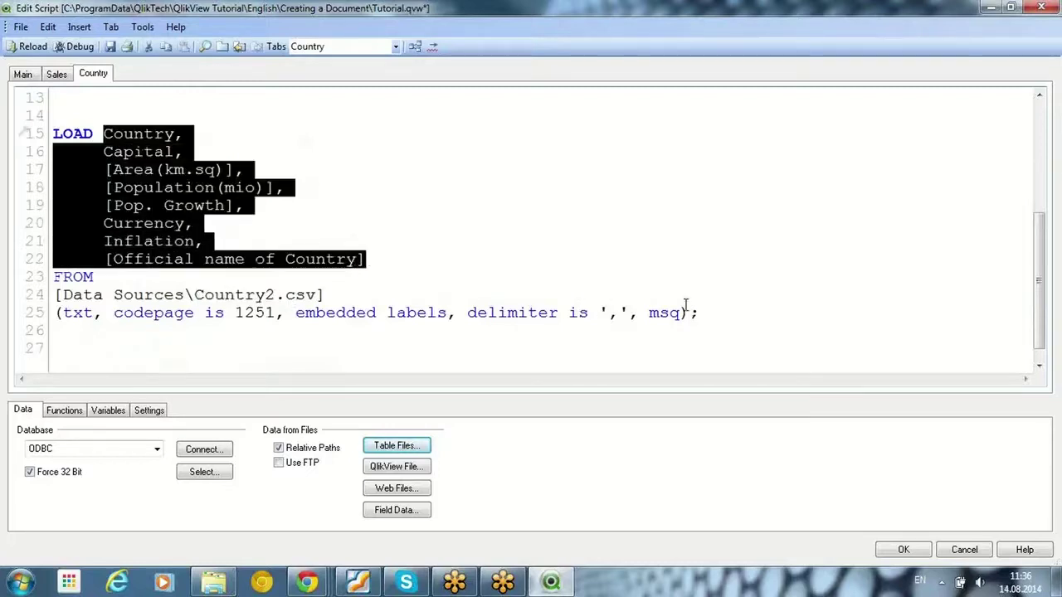
pyautogui.moveTo(703, 313); pyautogui.dragTo(53, 134)
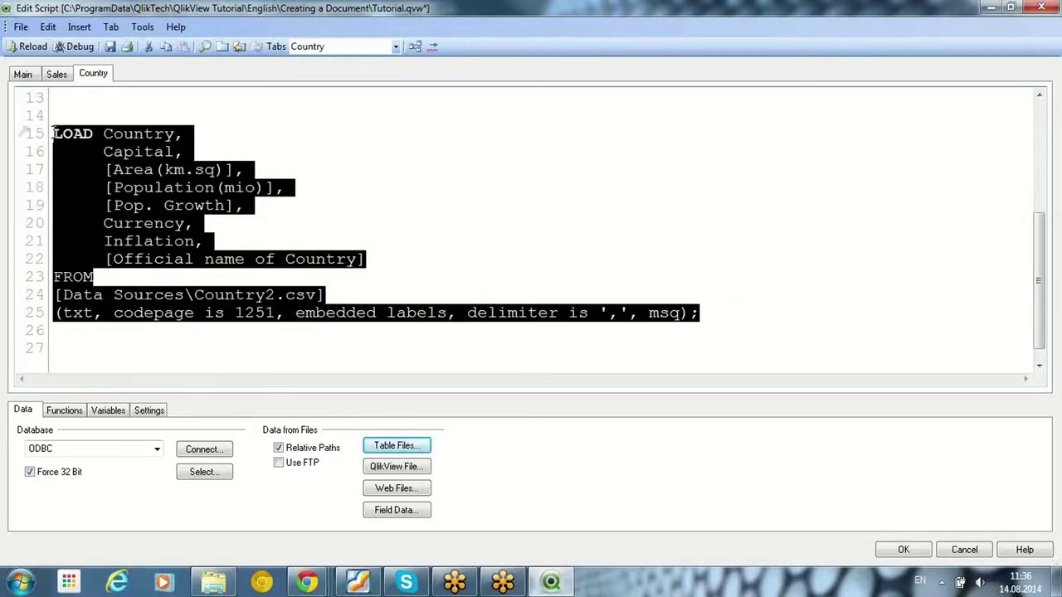
pyautogui.scroll(4, 121, 199)
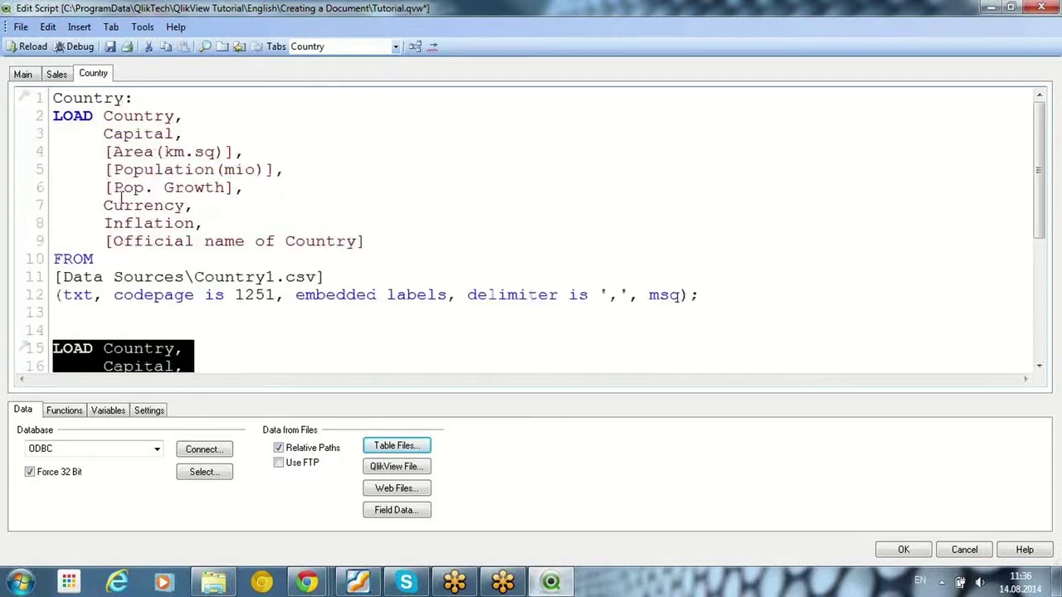
pyautogui.doubleClick(95, 100)
pyautogui.scroll(-1, 144, 307)
pyautogui.scroll(-1, 144, 307)
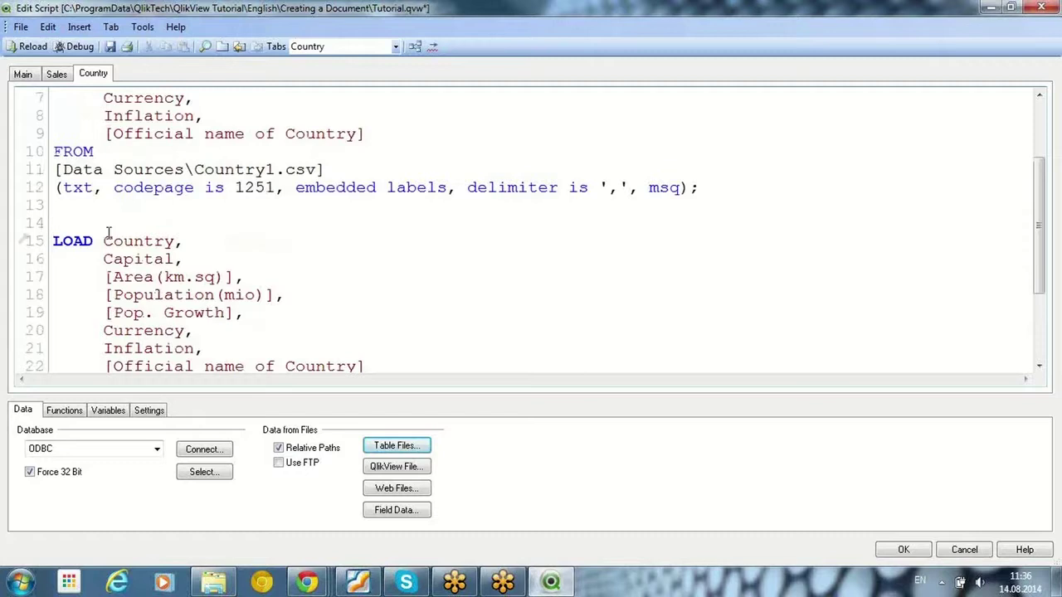
pyautogui.scroll(-3, 108, 241)
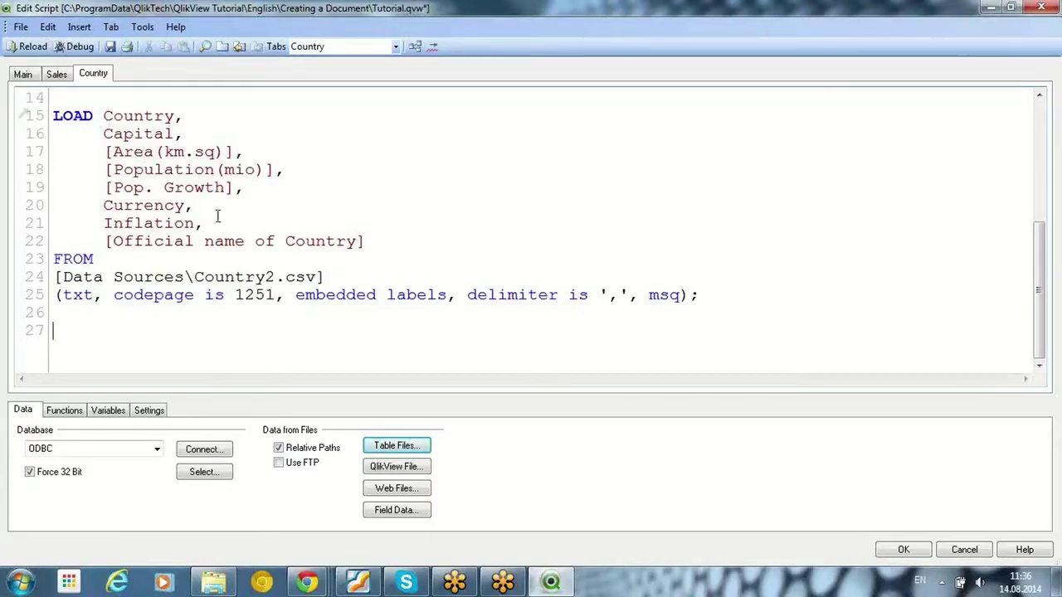
# Step: Add a load statement for Country3.csv from the Data Sources folder, using Embedded Labels
pyautogui.click(414, 445)
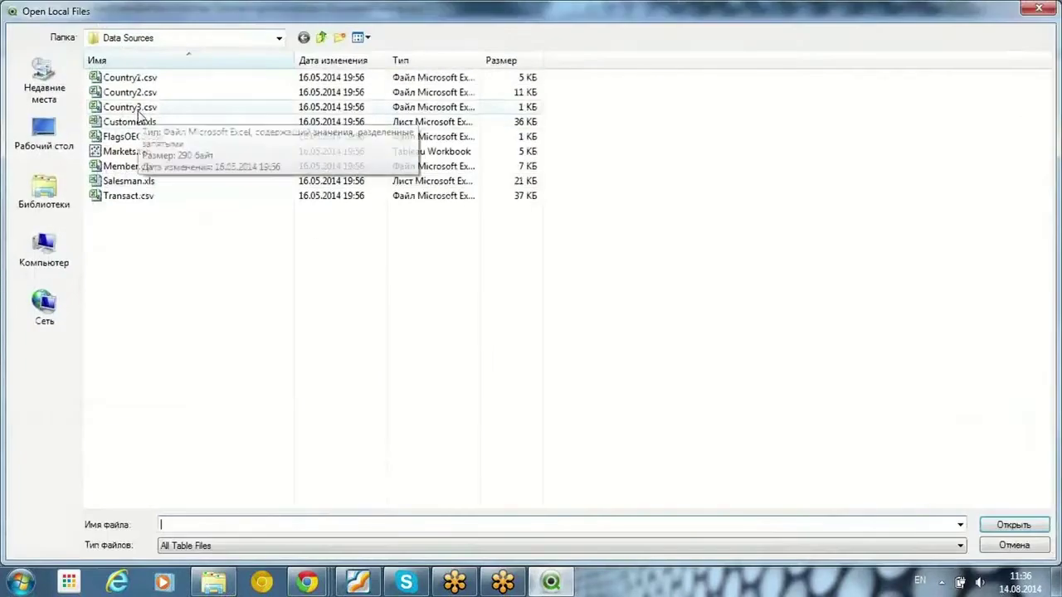
pyautogui.click(138, 110)
pyautogui.doubleClick(139, 112)
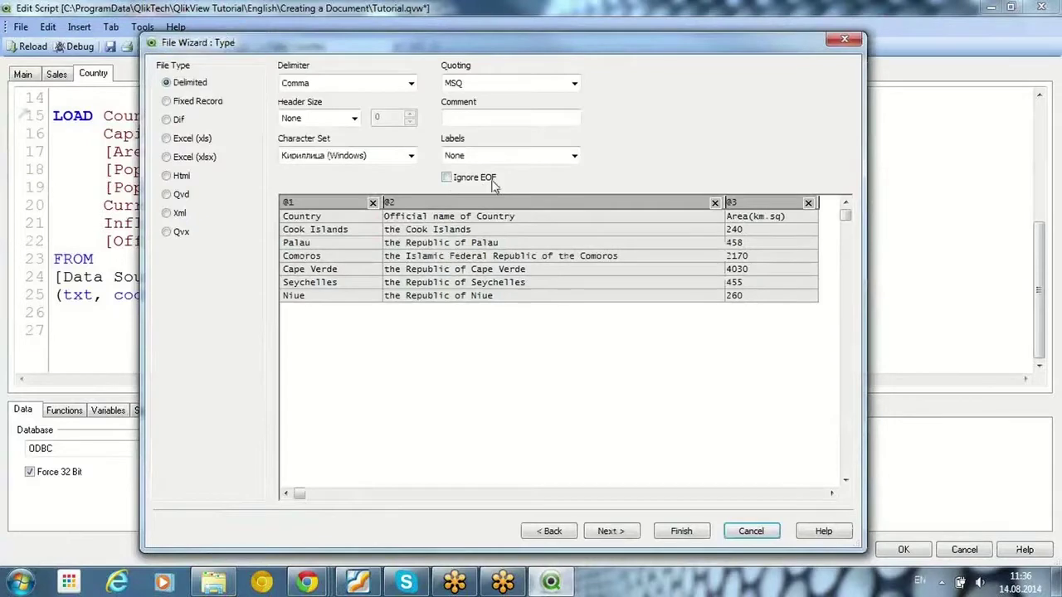
pyautogui.click(509, 157)
pyautogui.click(512, 161)
pyautogui.click(493, 183)
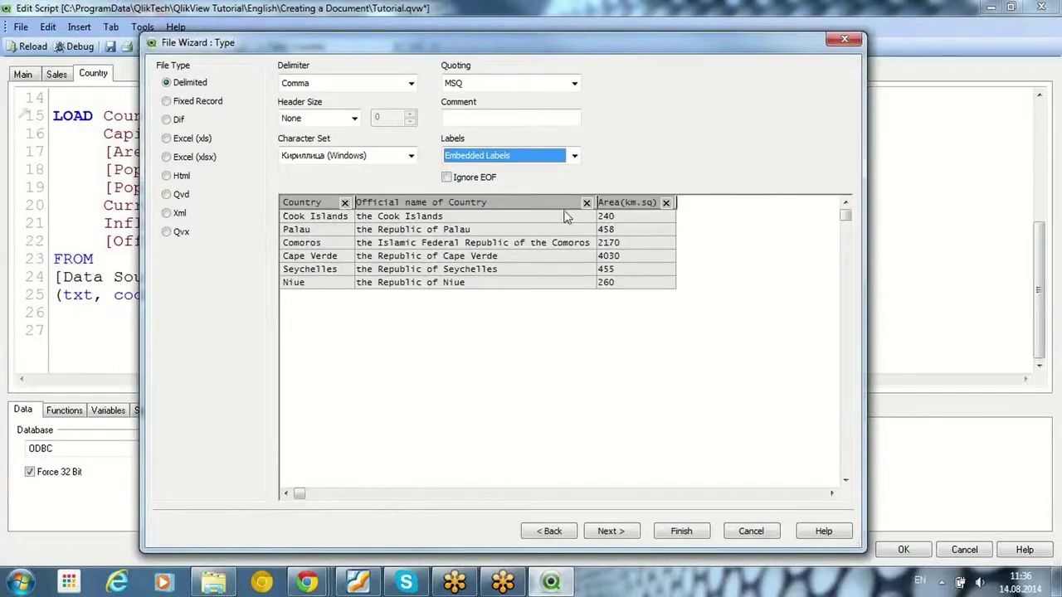
pyautogui.click(679, 531)
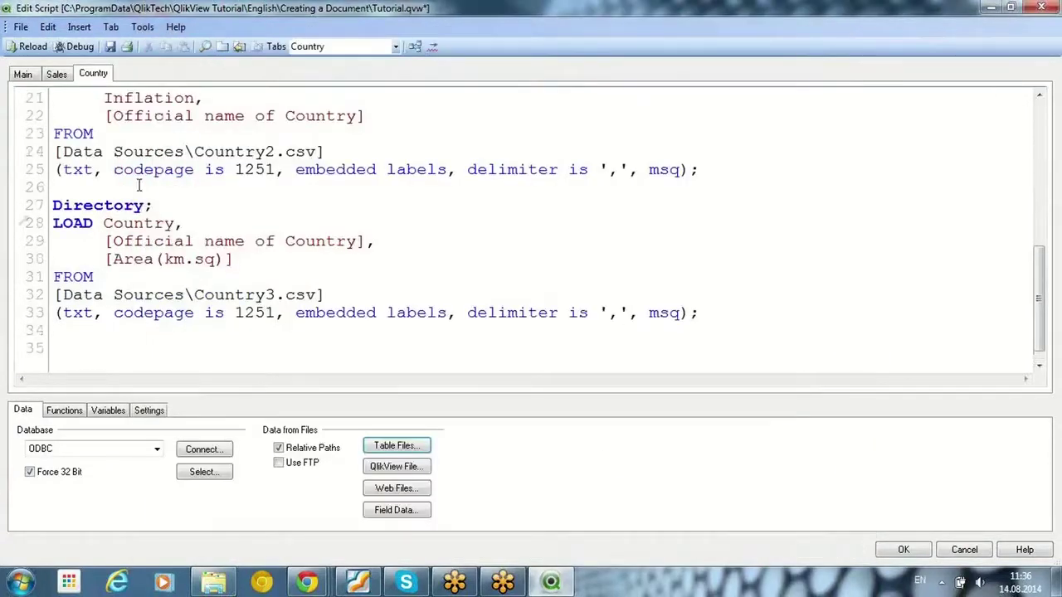
# Step: Replace the Directory; statement above the Country3.csv load on line 27 with Concatenate()
pyautogui.moveTo(154, 205); pyautogui.dragTo(53, 205)
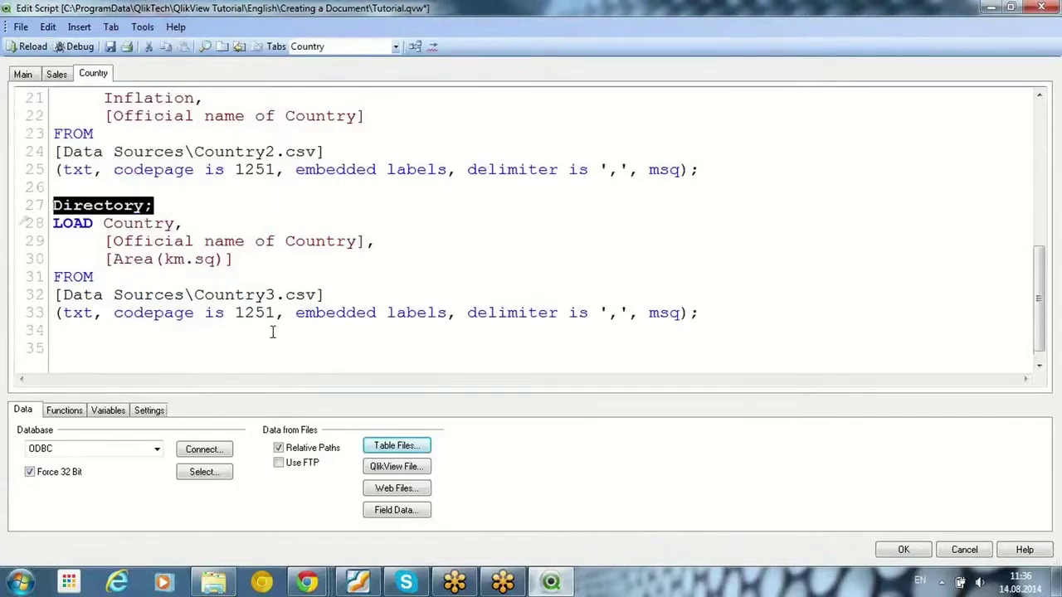
pyautogui.press('Delete')
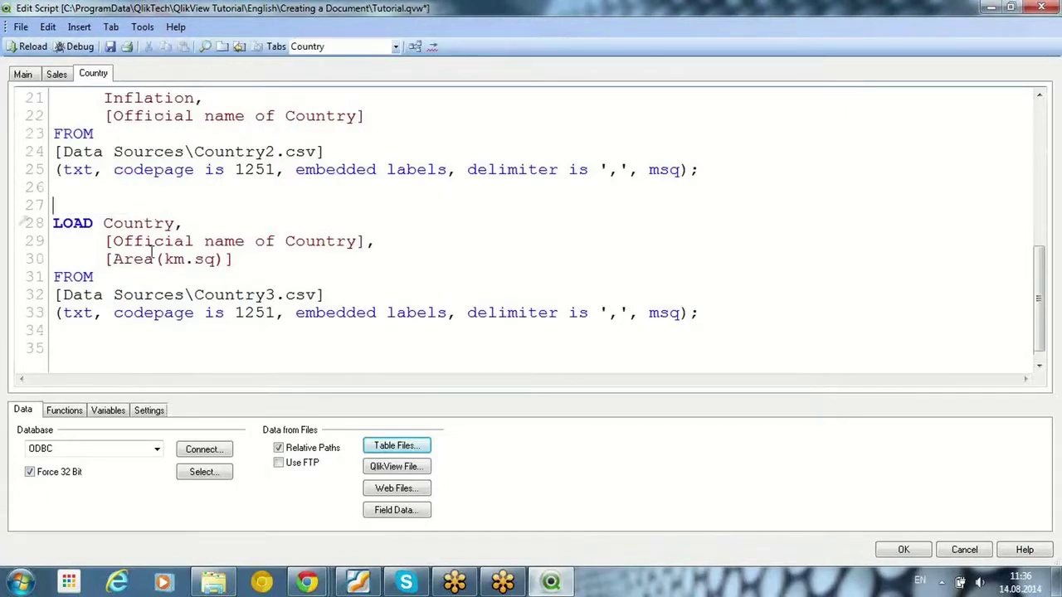
pyautogui.scroll(7, 296, 279)
pyautogui.scroll(-1, 188, 280)
pyautogui.scroll(-4, 188, 280)
pyautogui.scroll(-2, 83, 301)
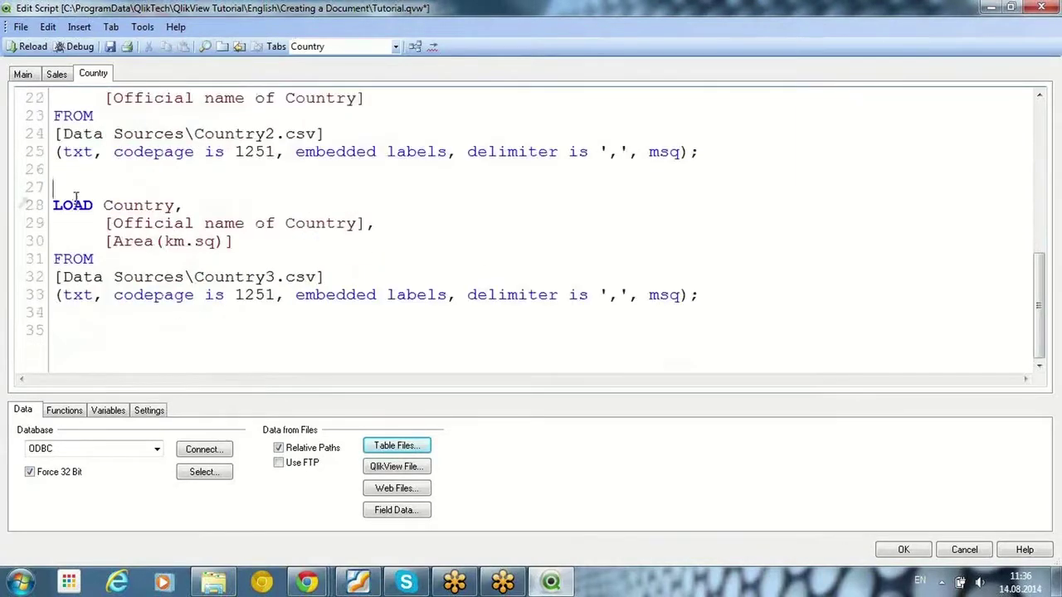
pyautogui.write('Concate')
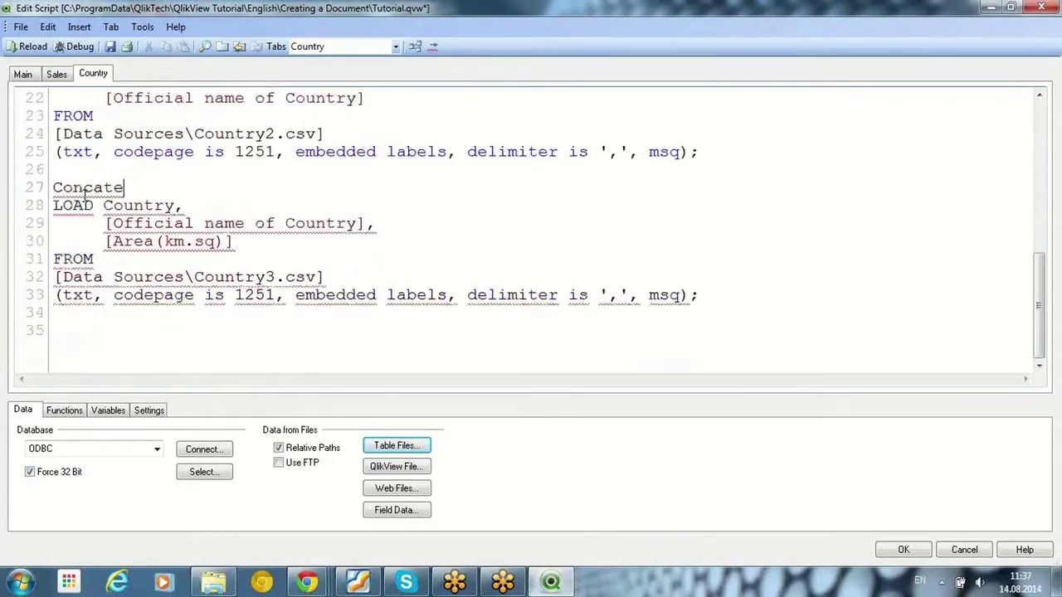
pyautogui.write('nate()')
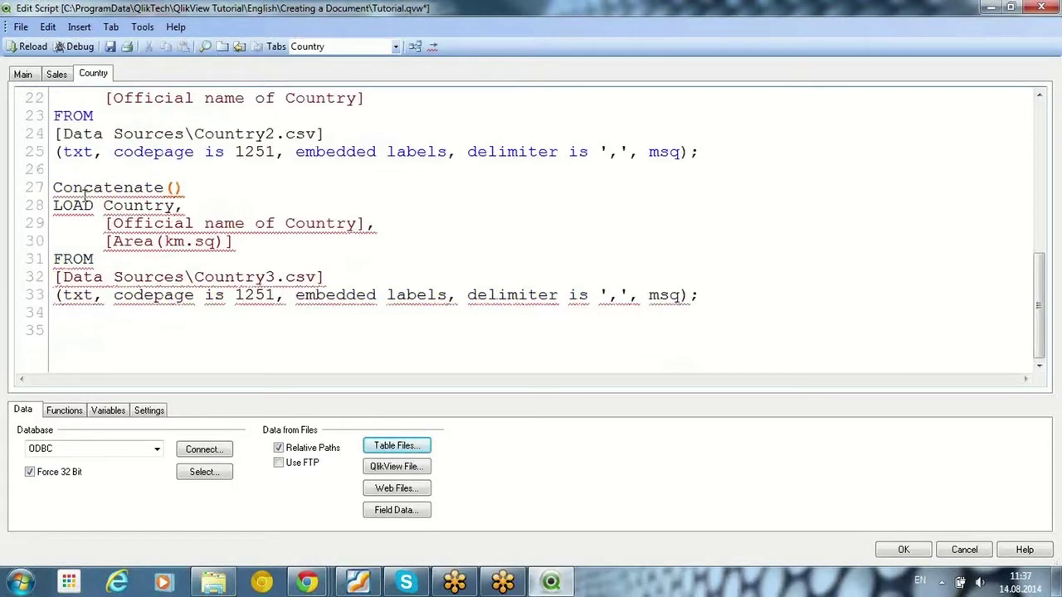
# Step: Copy the table name Country from line 1 into the parentheses of the Concatenate prefix on line 27
pyautogui.scroll(7, 137, 174)
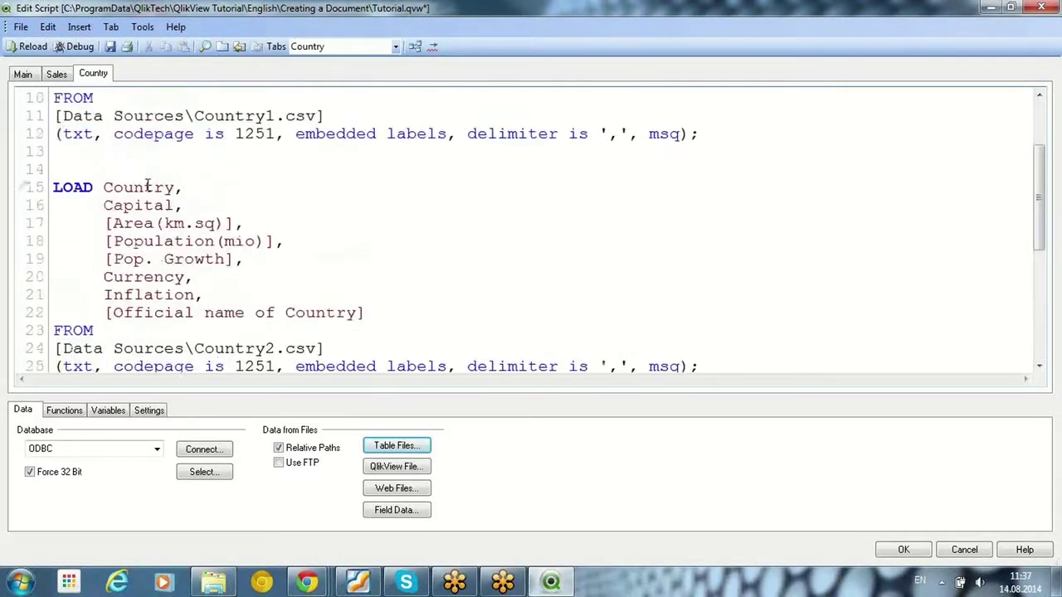
pyautogui.doubleClick(108, 98)
pyautogui.hotkey('ctrl', 'c')
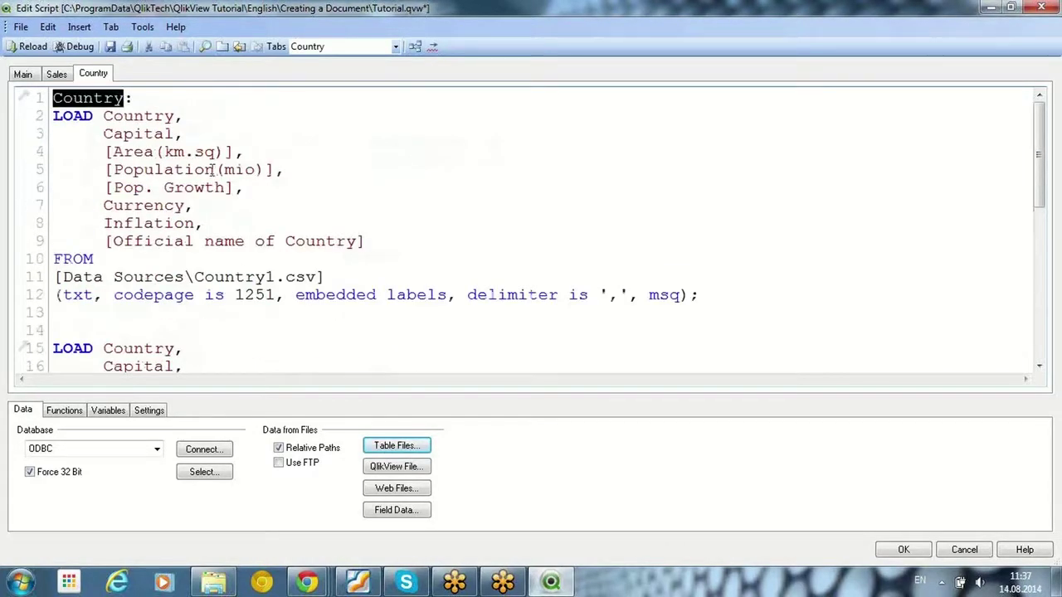
pyautogui.scroll(-6, 141, 249)
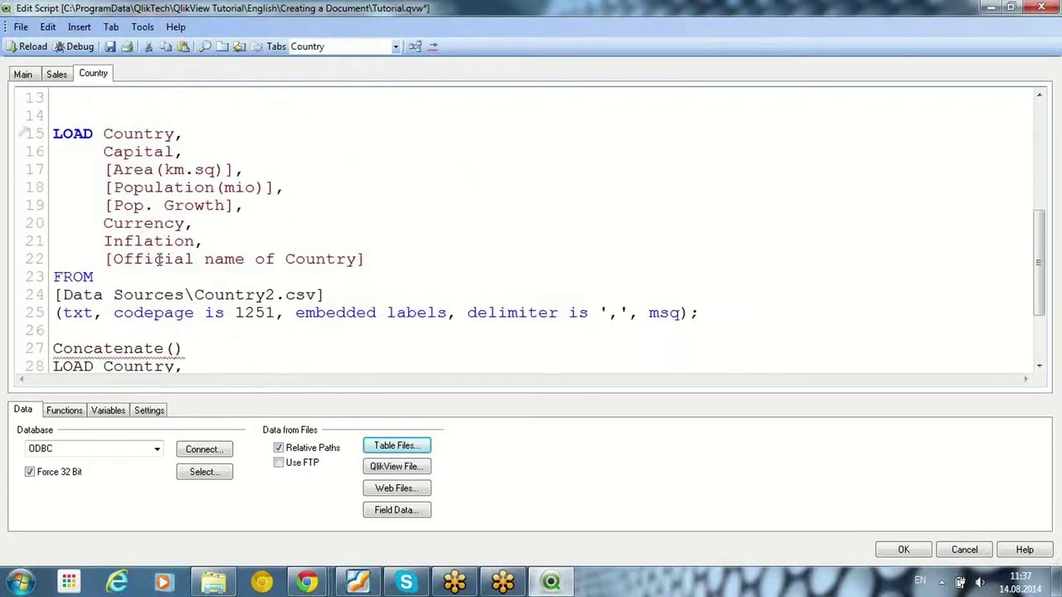
pyautogui.click(175, 242)
pyautogui.hotkey('ctrl', 'v')
pyautogui.scroll(-1, 153, 260)
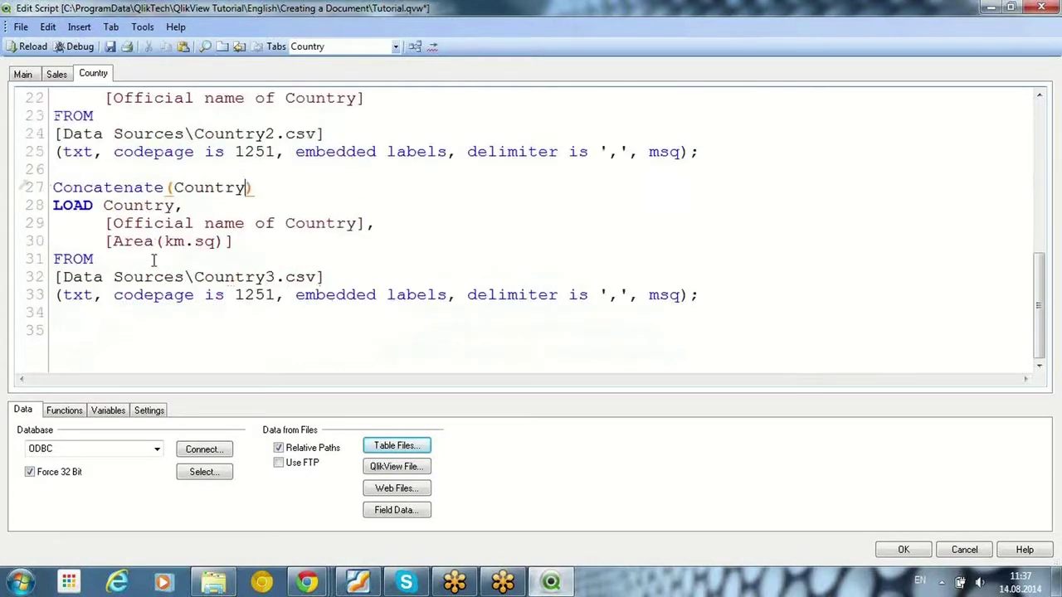
# Step: Add an empty line at the end of the script below the Country3.csv load statement and save the document
pyautogui.moveTo(52, 205); pyautogui.dragTo(710, 294)
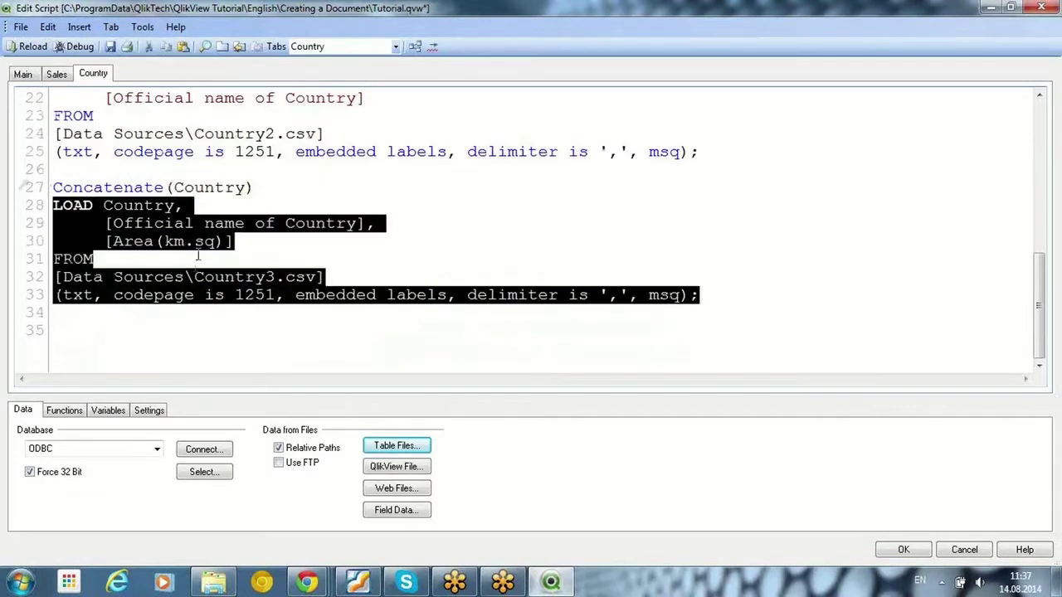
pyautogui.click(135, 339)
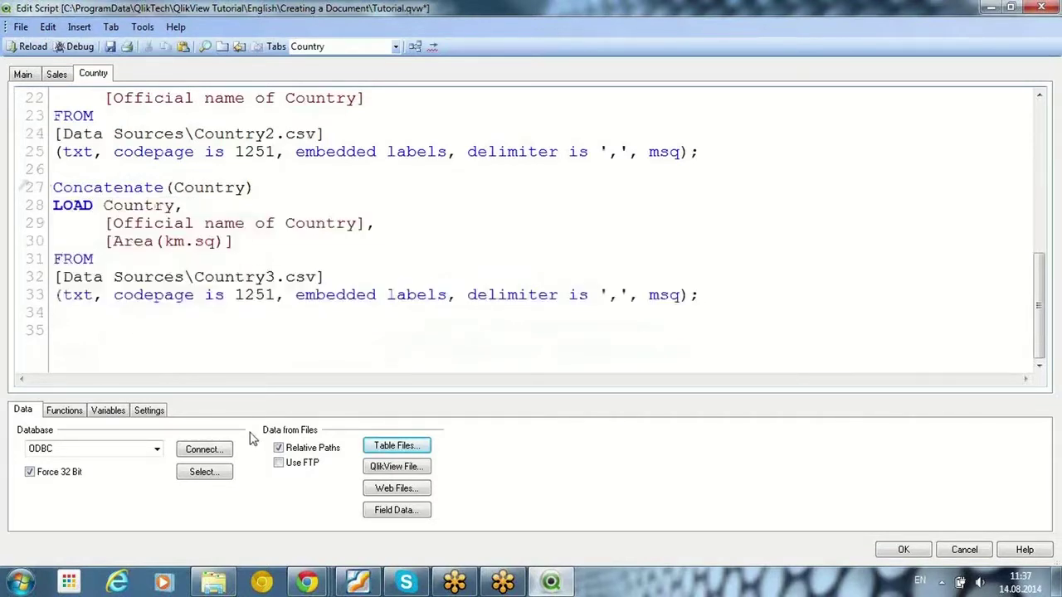
pyautogui.press('Return')
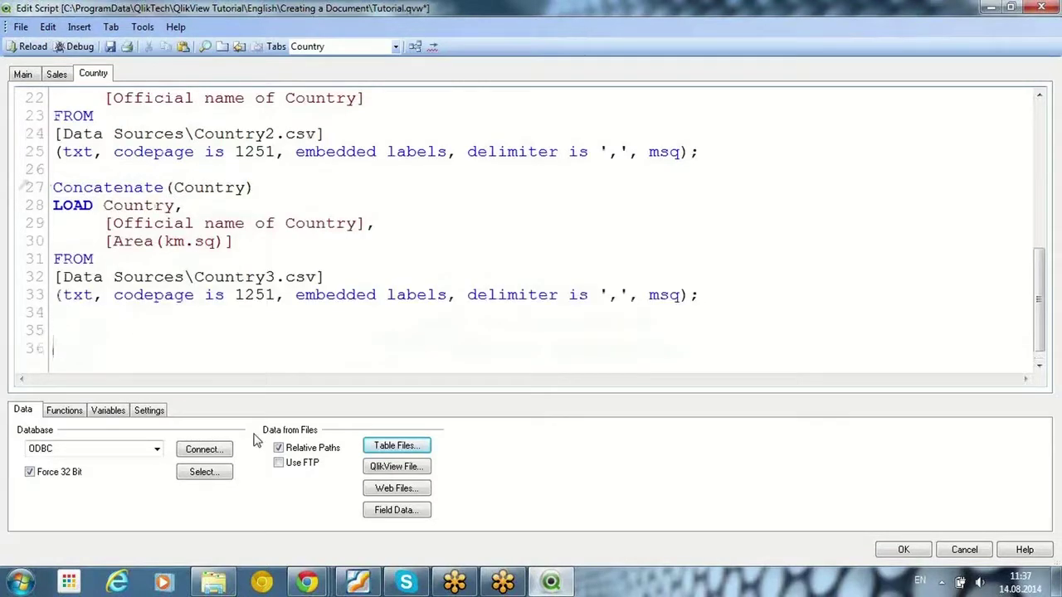
pyautogui.click(110, 46)
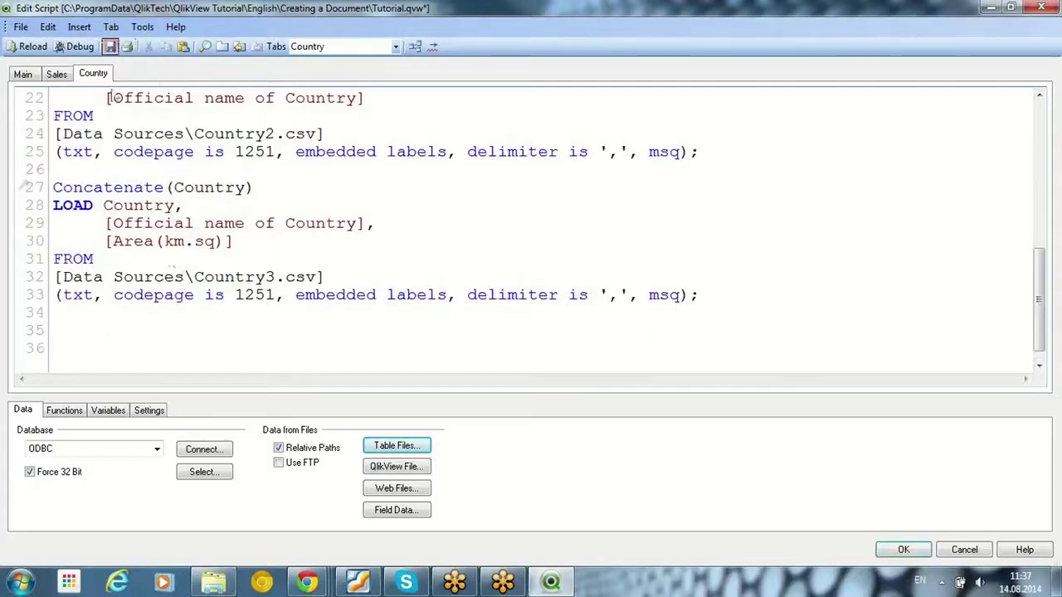
# Step: Add a load statement for Markets.tab from the Data Sources folder, renaming field @1 to Market and field @2 to Country
pyautogui.click(420, 450)
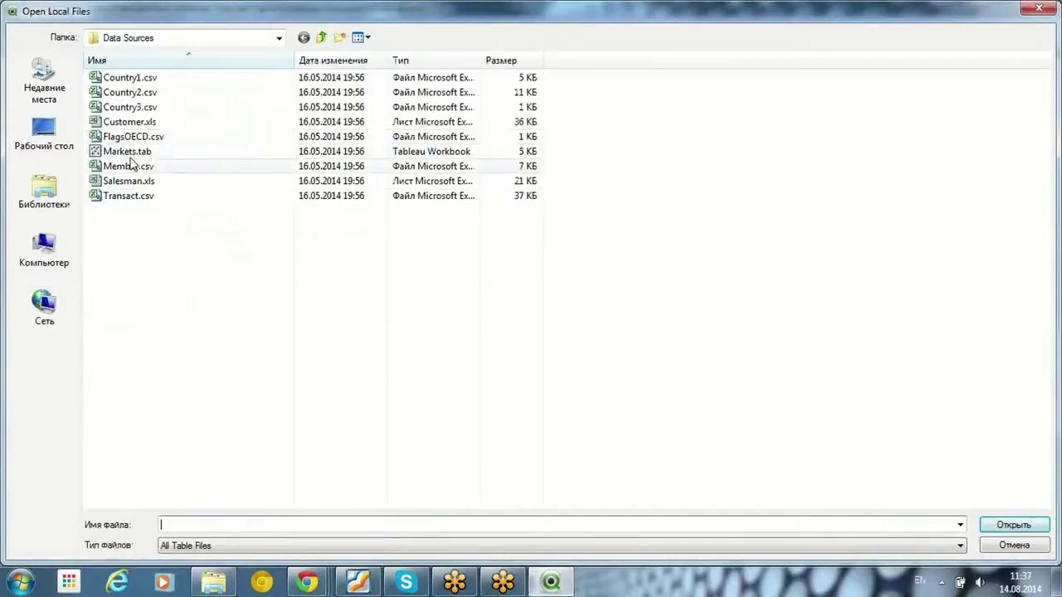
pyautogui.doubleClick(129, 153)
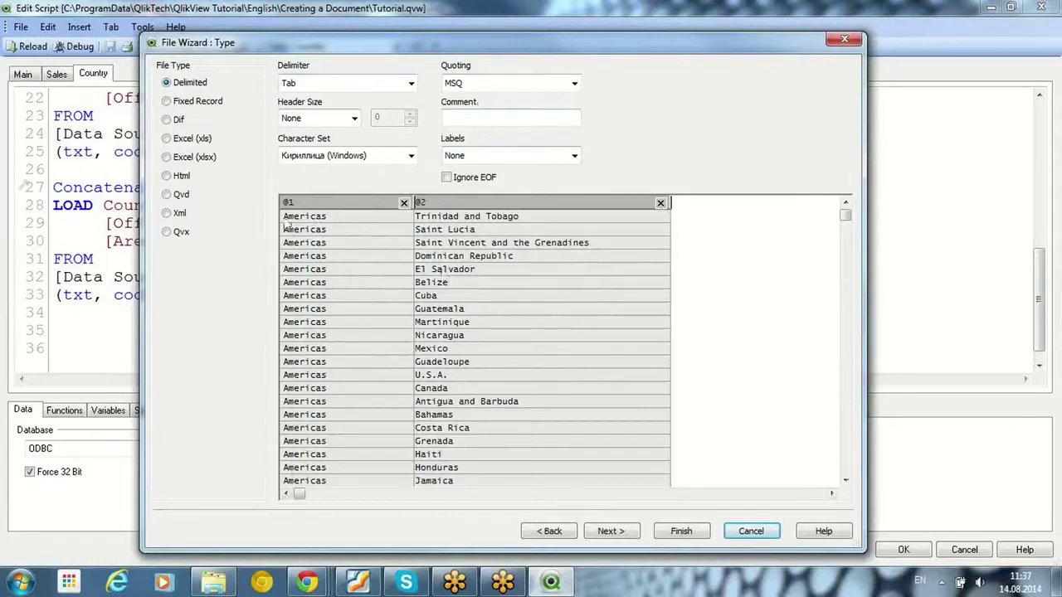
pyautogui.click(314, 203)
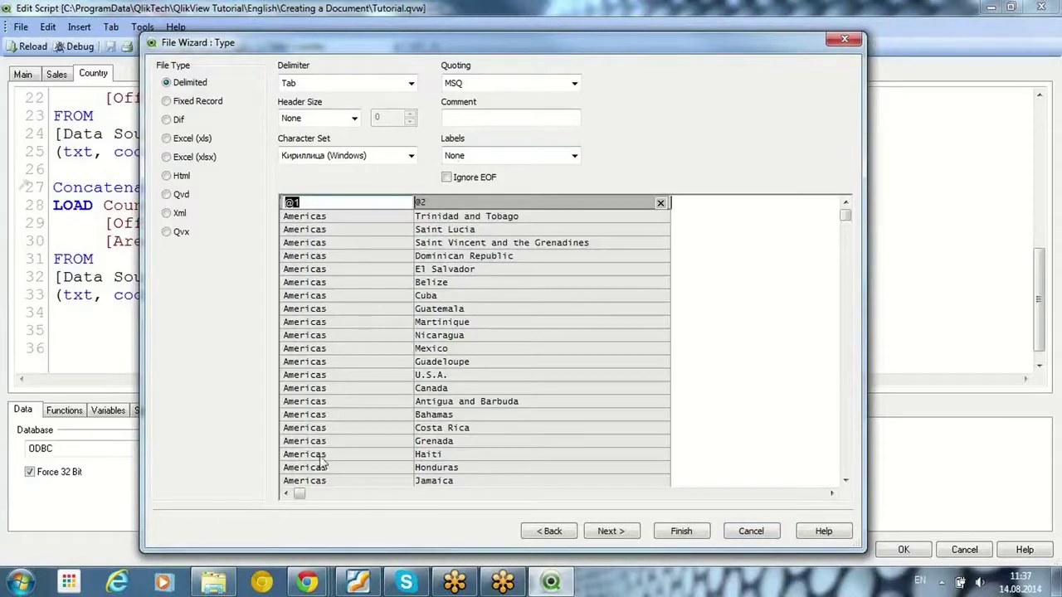
pyautogui.write('Market')
pyautogui.click(444, 202)
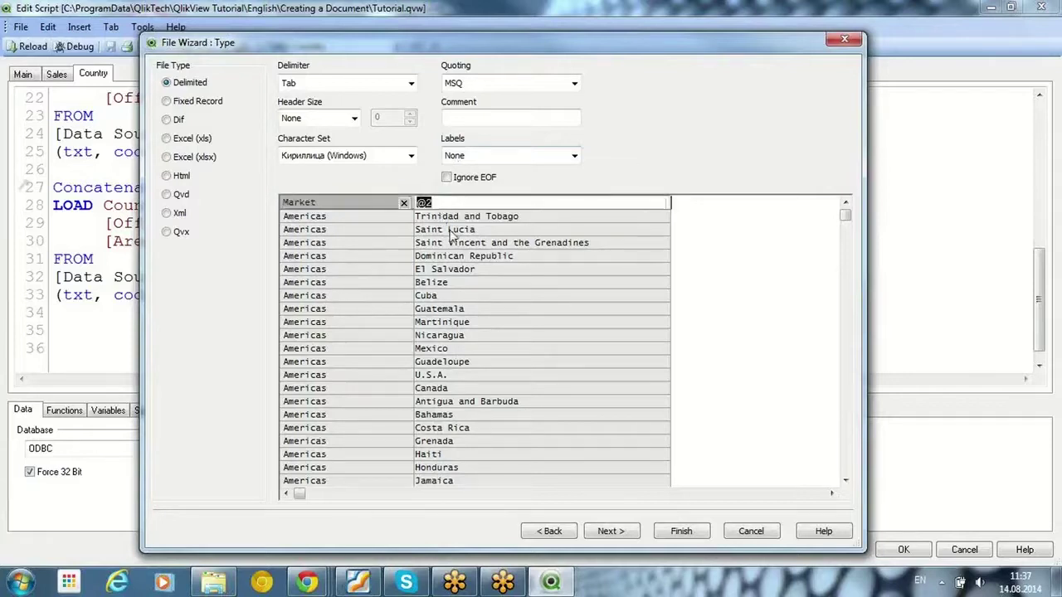
pyautogui.write('Country')
pyautogui.moveTo(362, 43); pyautogui.dragTo(525, 49)
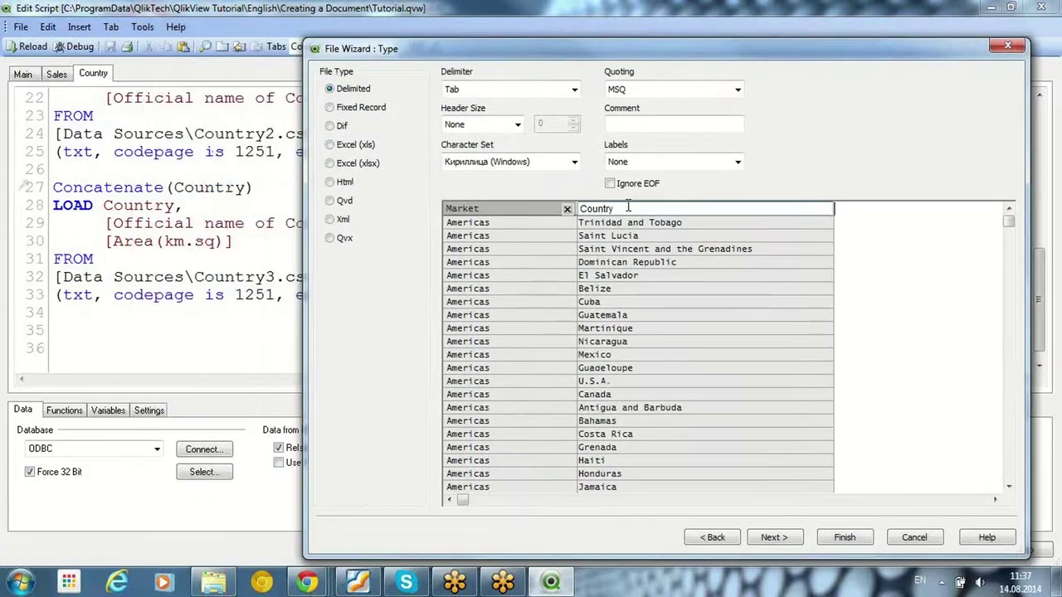
pyautogui.moveTo(624, 209); pyautogui.dragTo(576, 208)
pyautogui.click(584, 211)
pyautogui.hotkey('shift', 'Right')
pyautogui.click(844, 538)
# Step: Replace the Directory; statement above the Markets.tab load with the table label Market: and save the document
pyautogui.moveTo(155, 224); pyautogui.dragTo(47, 235)
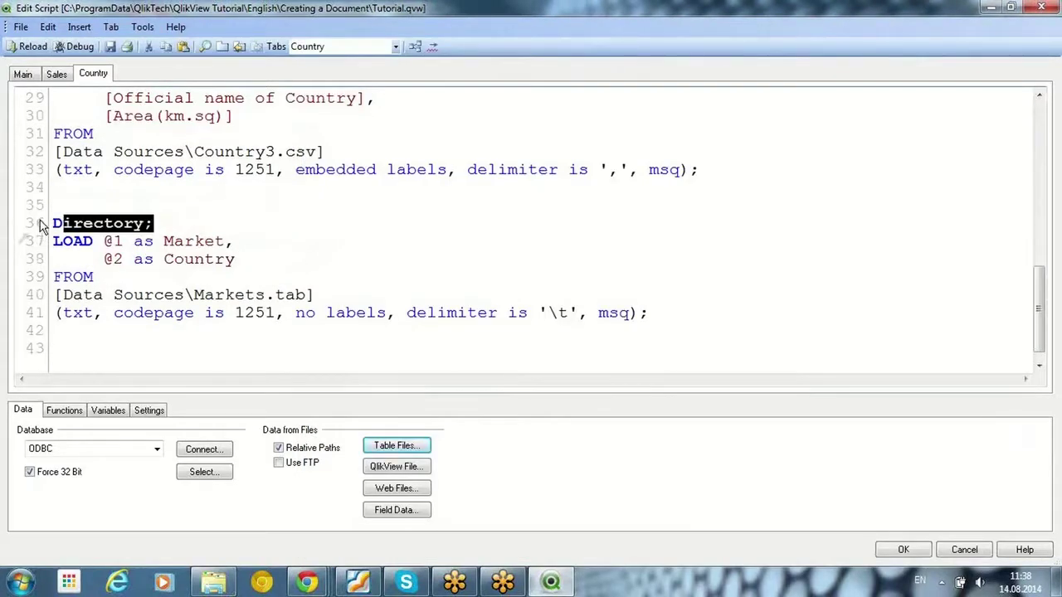
pyautogui.hotkey('shift', 'Left')
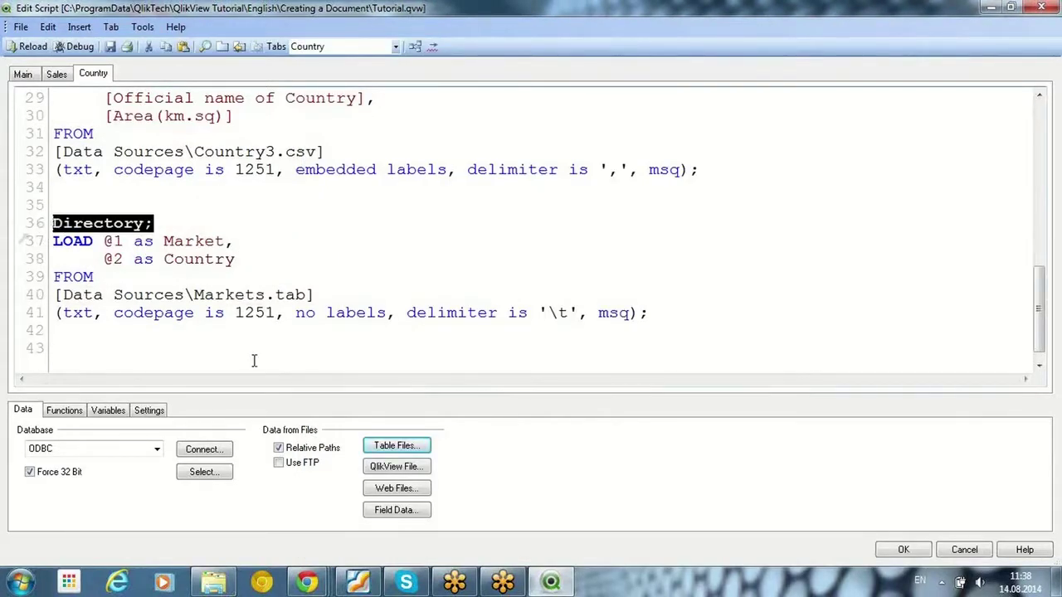
pyautogui.write('Market:')
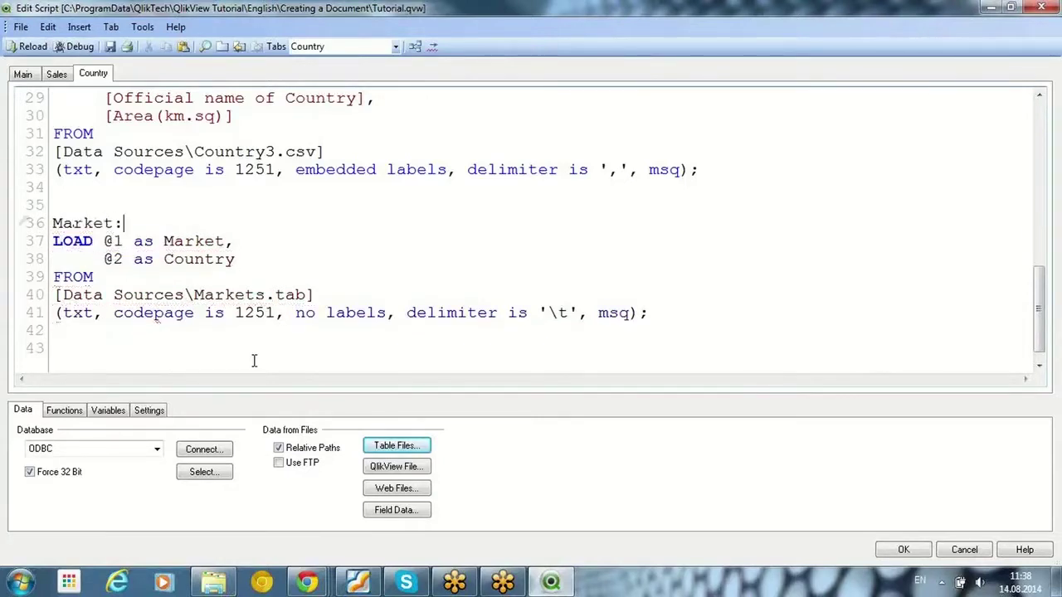
pyautogui.click(111, 117)
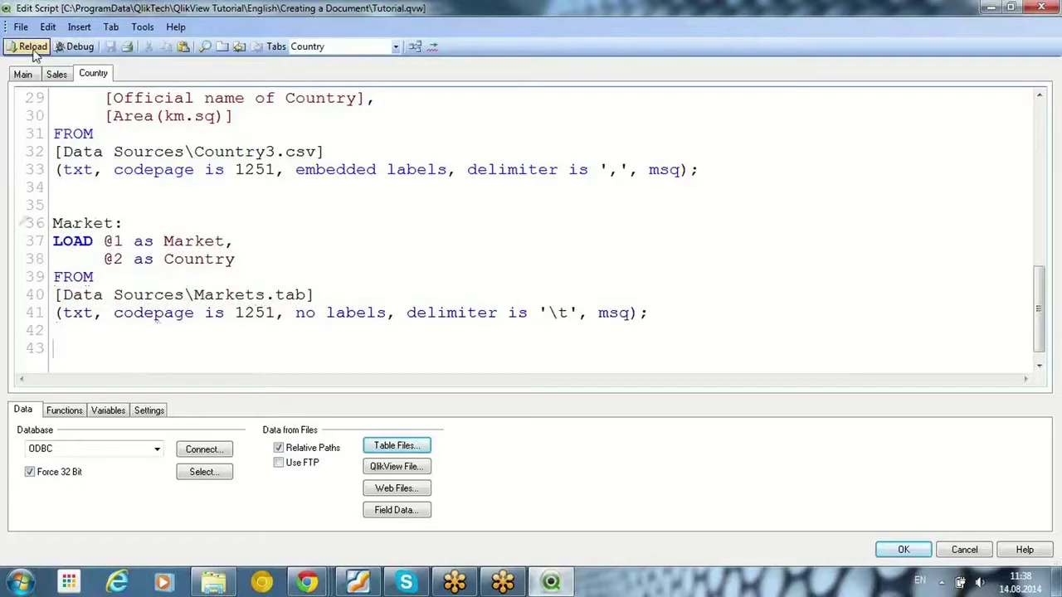
# Step: Reload the script and dismiss the sheet properties without adding any listboxes
pyautogui.hotkey('ctrl', 'r')
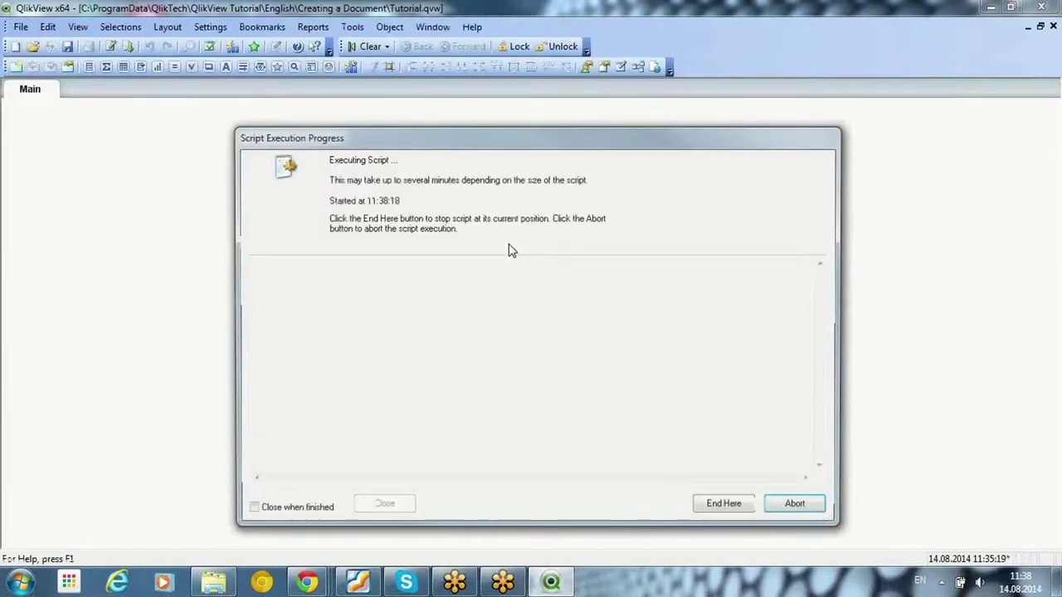
pyautogui.click(382, 508)
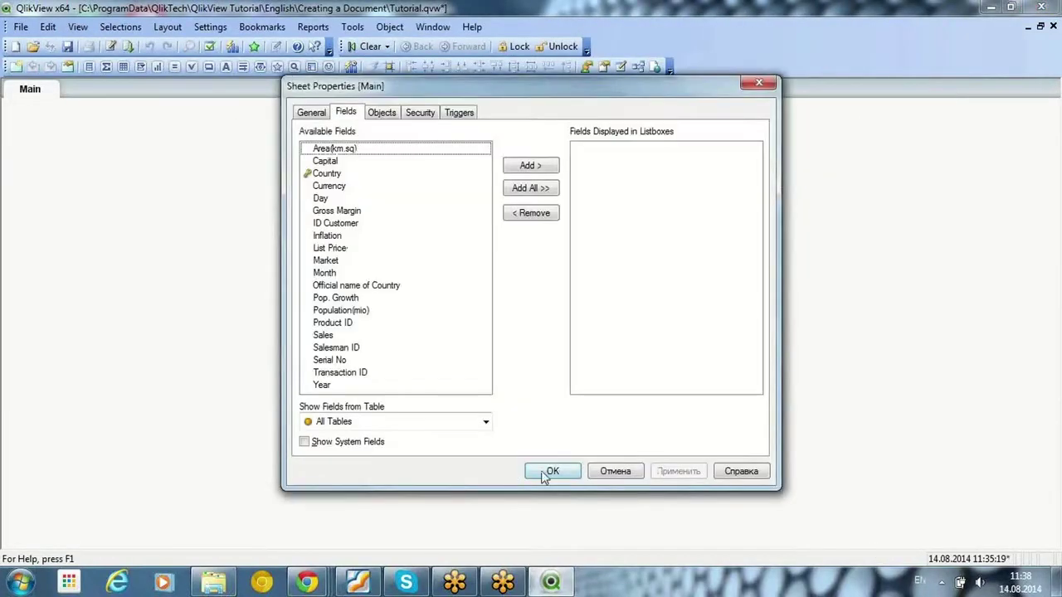
pyautogui.press('Escape')
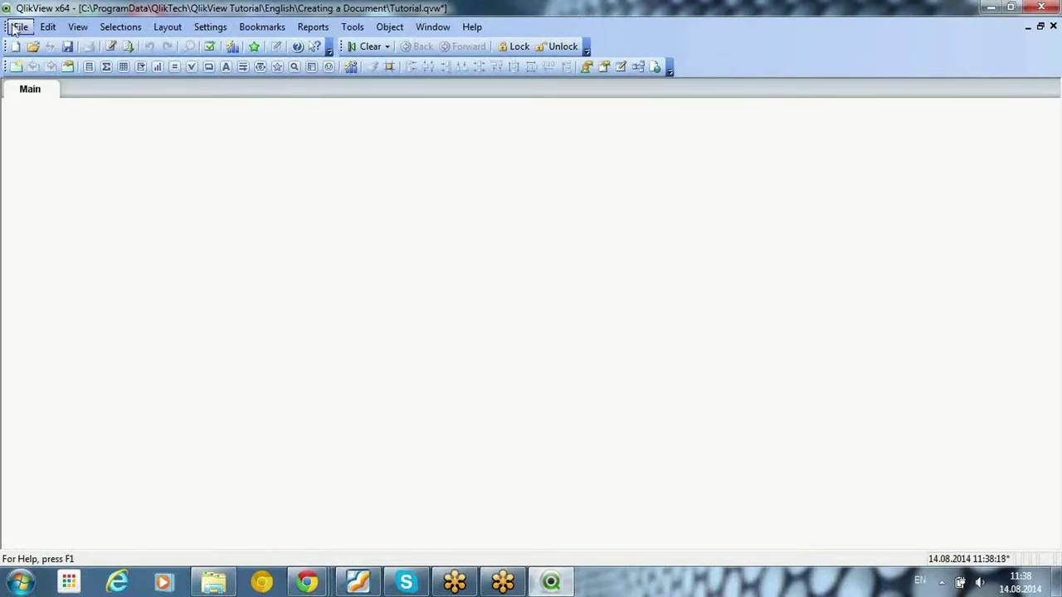
# Step: Show the data model in the Table Viewer with Country level with Market, and inspect the Country field linking both tables
pyautogui.click(18, 26)
pyautogui.click(88, 463)
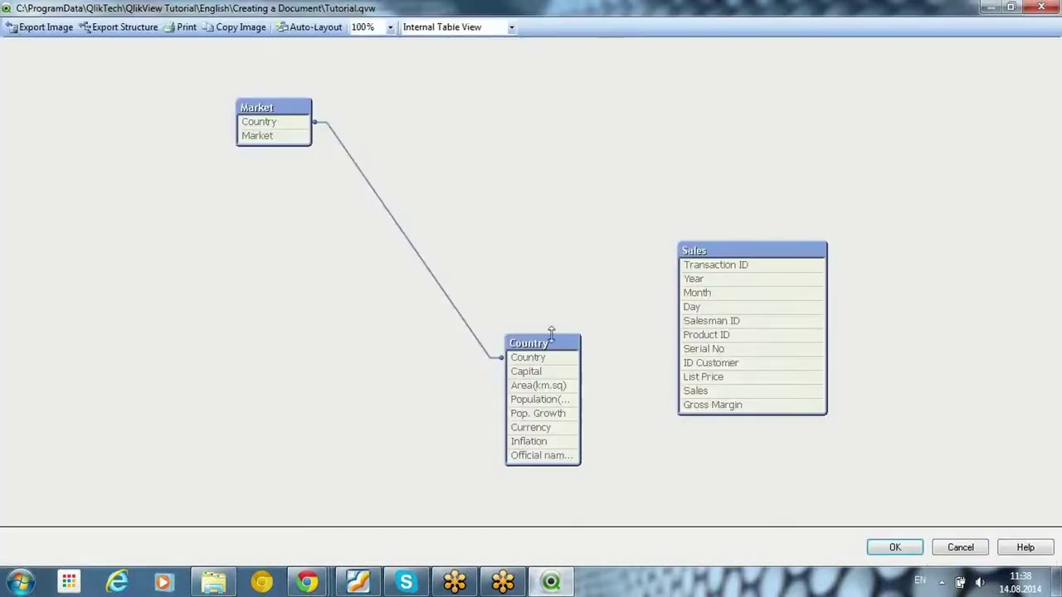
pyautogui.moveTo(545, 357); pyautogui.dragTo(541, 126)
pyautogui.click(268, 148)
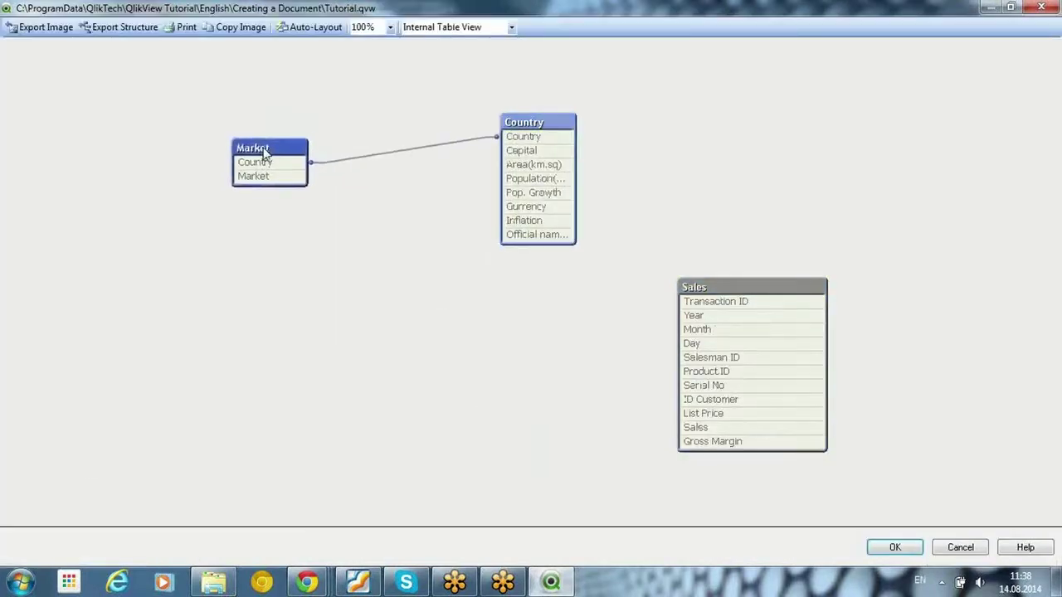
pyautogui.click(258, 168)
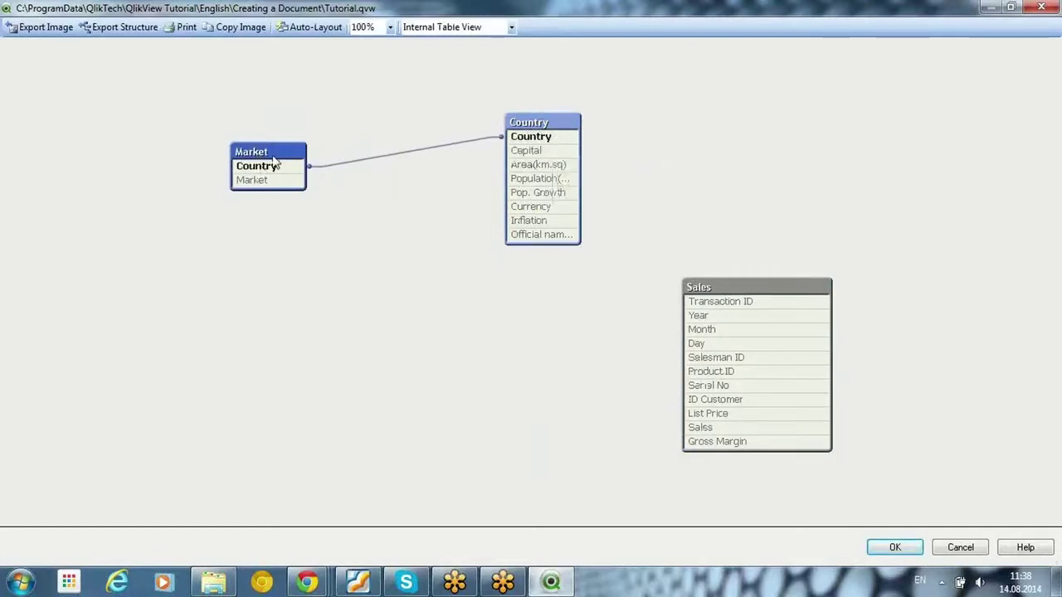
pyautogui.moveTo(261, 171)
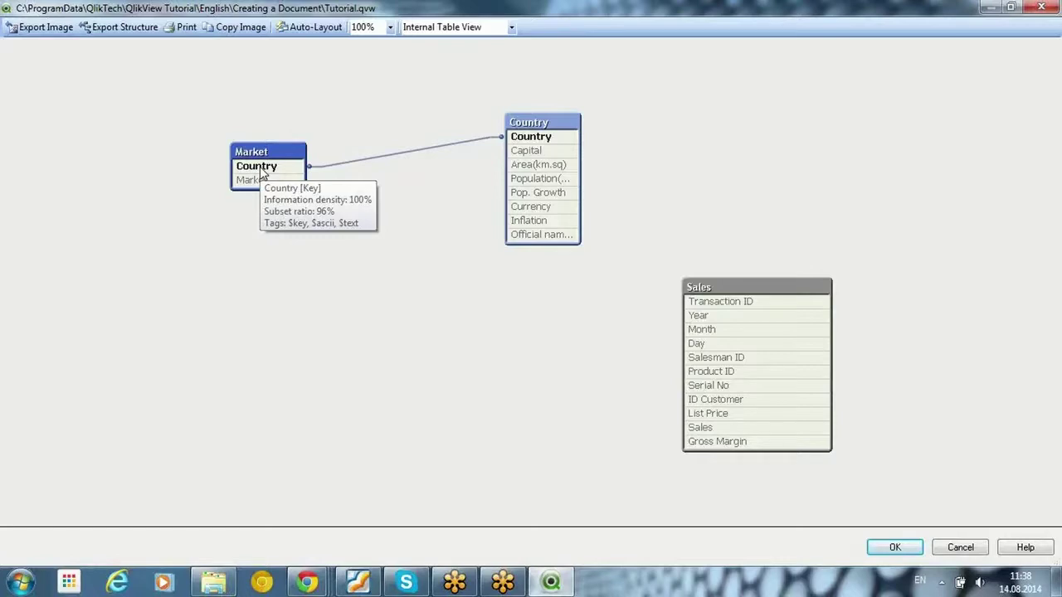
# Step: Line up the Sales table beside Country, widen the Country table for its longer field names, and accept the Table Viewer layout
pyautogui.moveTo(725, 287); pyautogui.dragTo(764, 140)
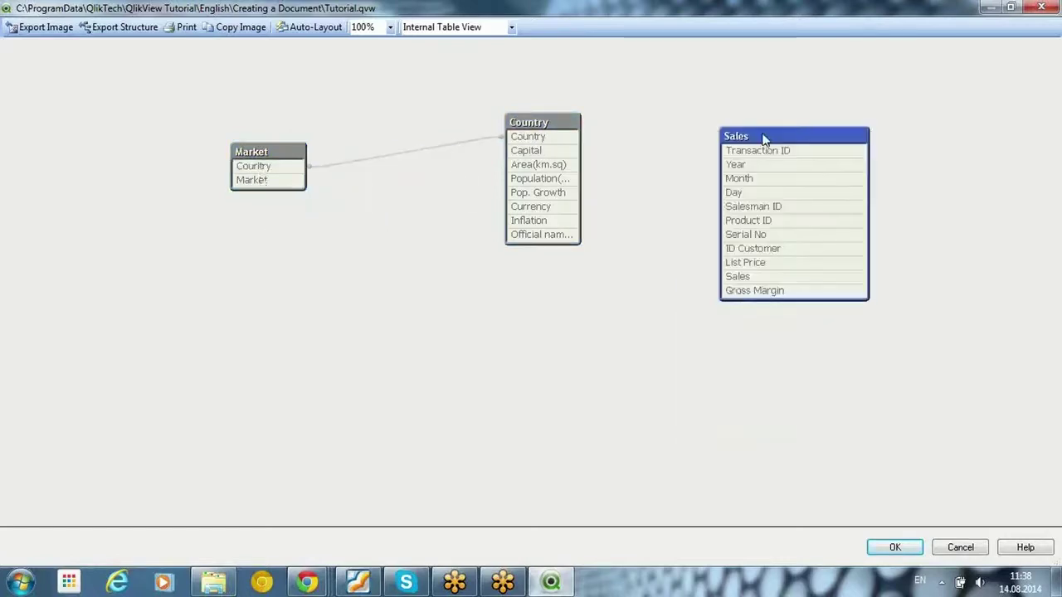
pyautogui.moveTo(550, 202); pyautogui.dragTo(531, 208)
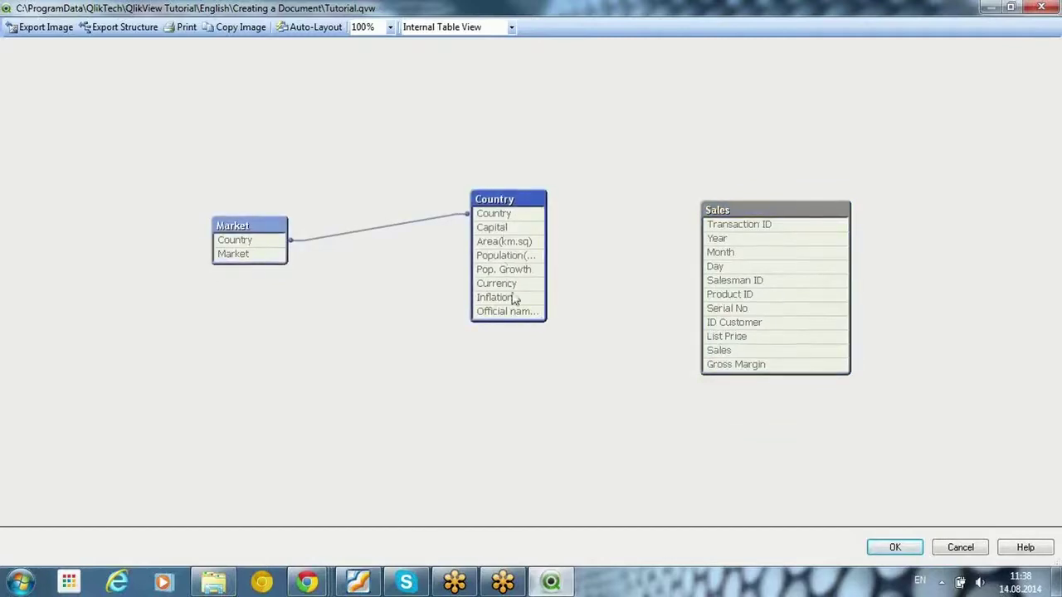
pyautogui.moveTo(546, 277); pyautogui.dragTo(572, 280)
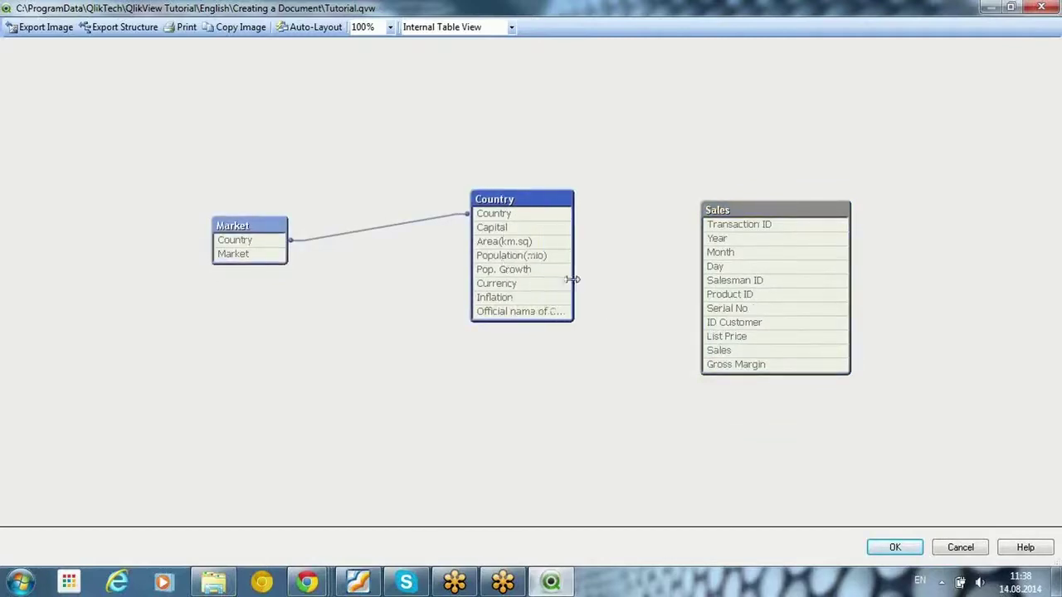
pyautogui.click(502, 214)
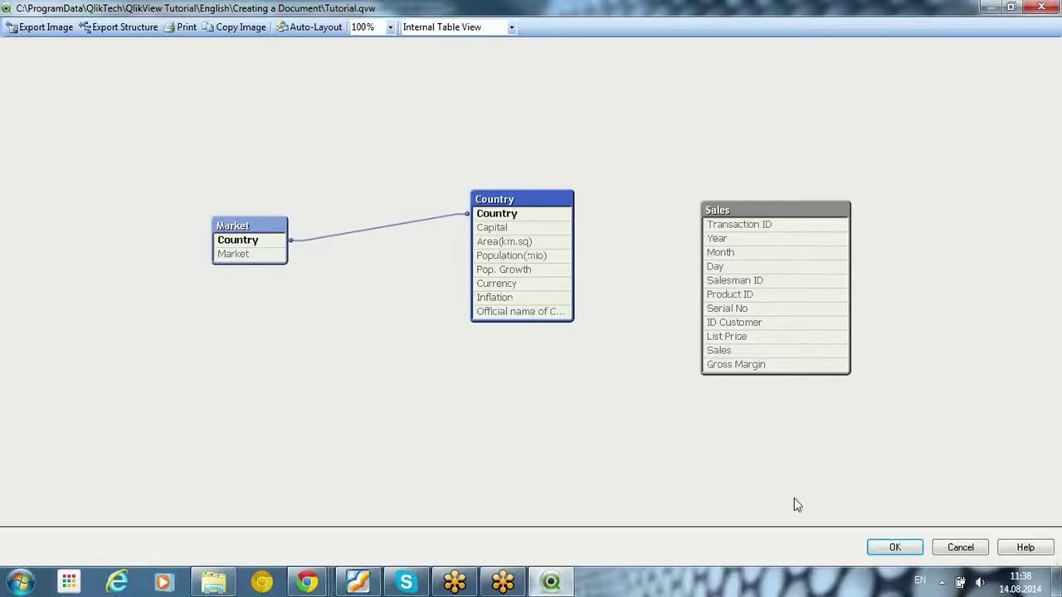
pyautogui.click(882, 550)
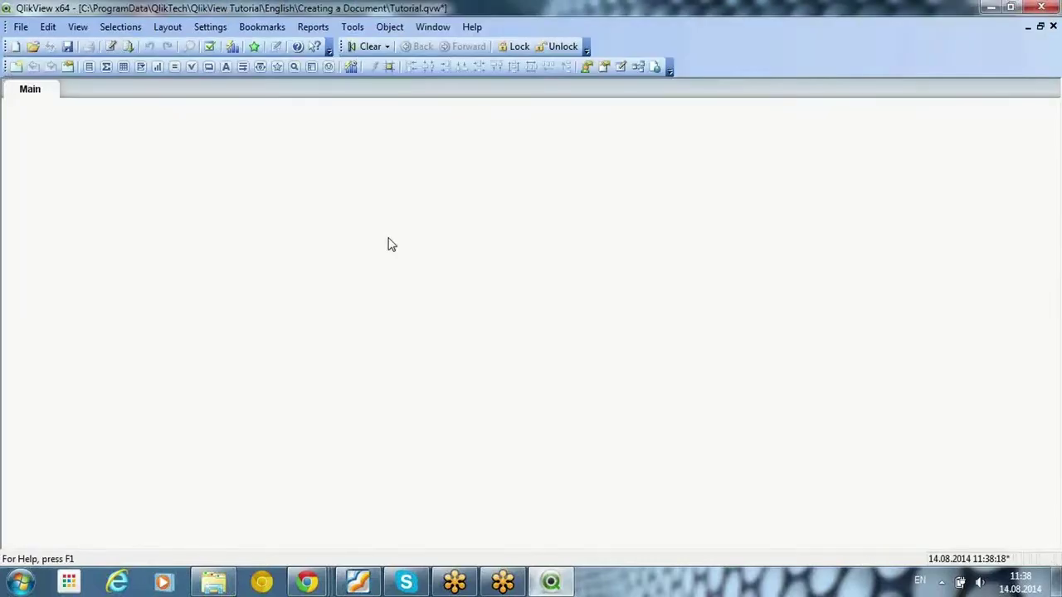
# Step: Add a new script tab named Salesman after the Country tab
pyautogui.hotkey('ctrl', 'e')
pyautogui.click(111, 27)
pyautogui.click(137, 44)
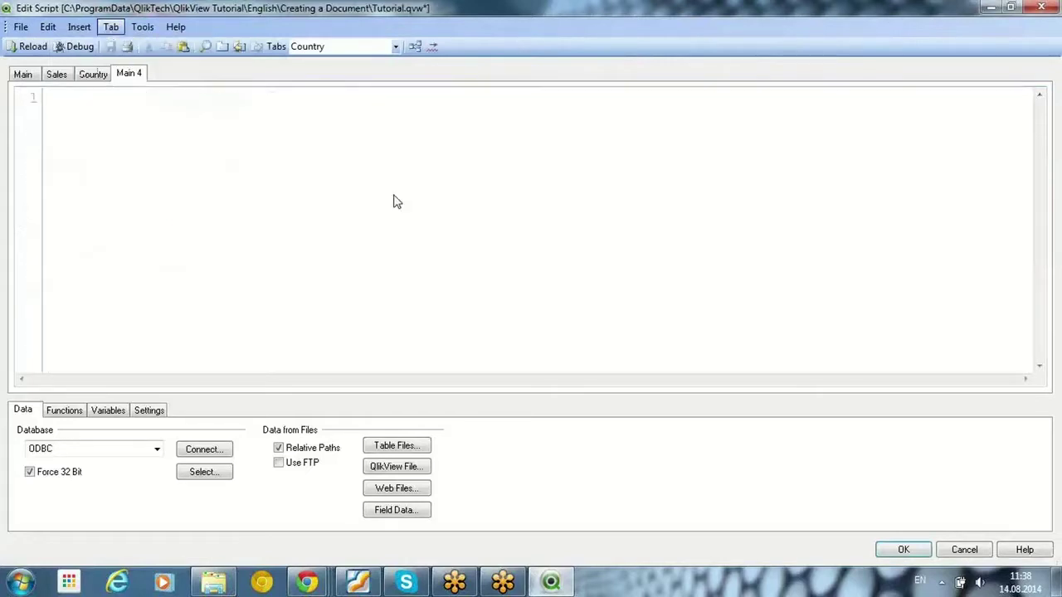
pyautogui.write('Salesman')
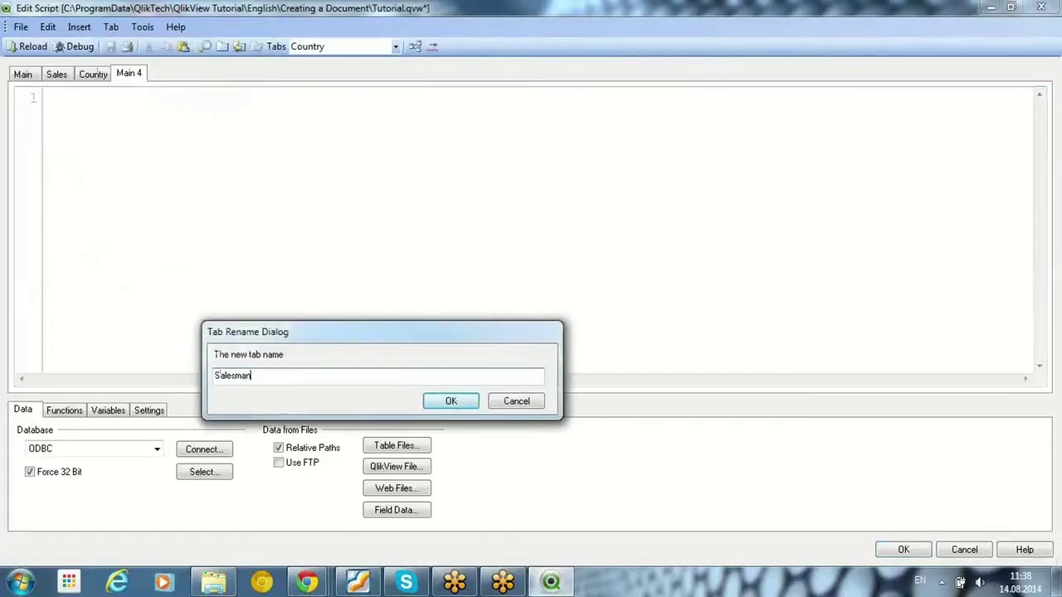
pyautogui.press('Return')
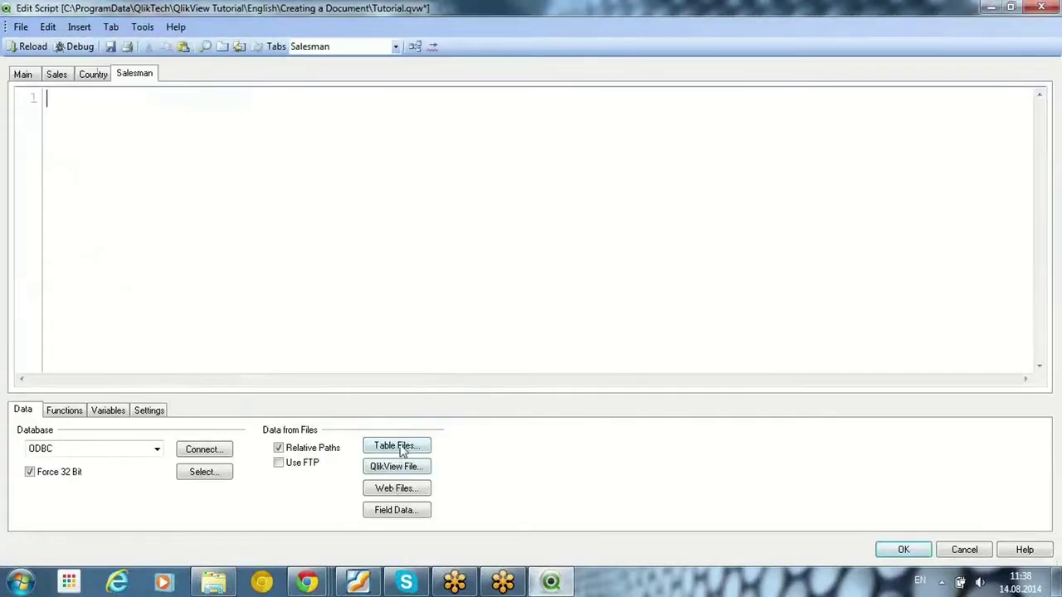
# Step: Compare the Salesman.mdb and Salesman.xls files in the Data Sources folder in Windows Explorer, and return to the QlikView script editor
pyautogui.click(213, 582)
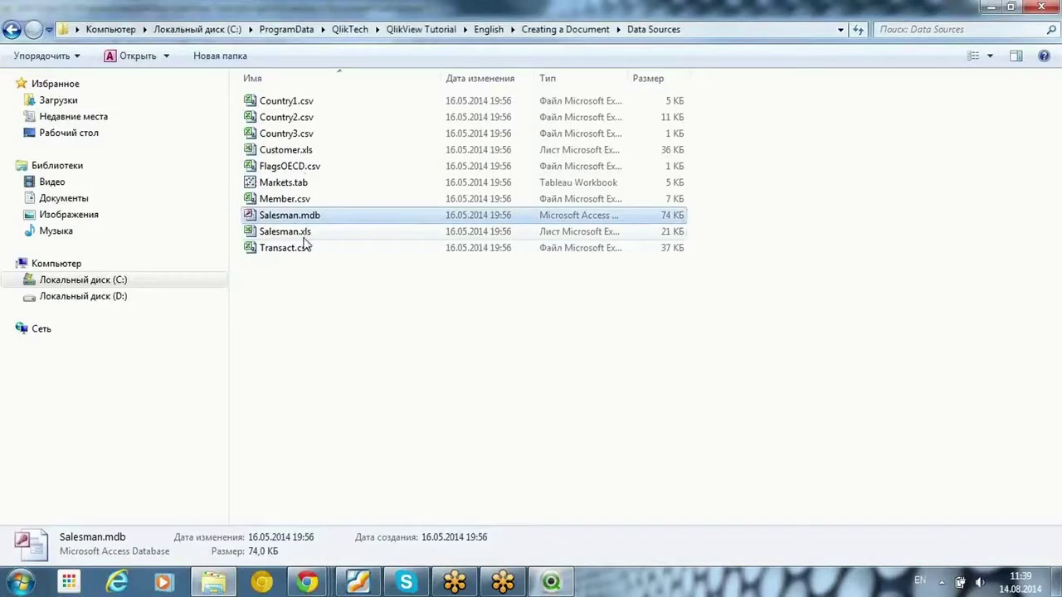
pyautogui.click(303, 236)
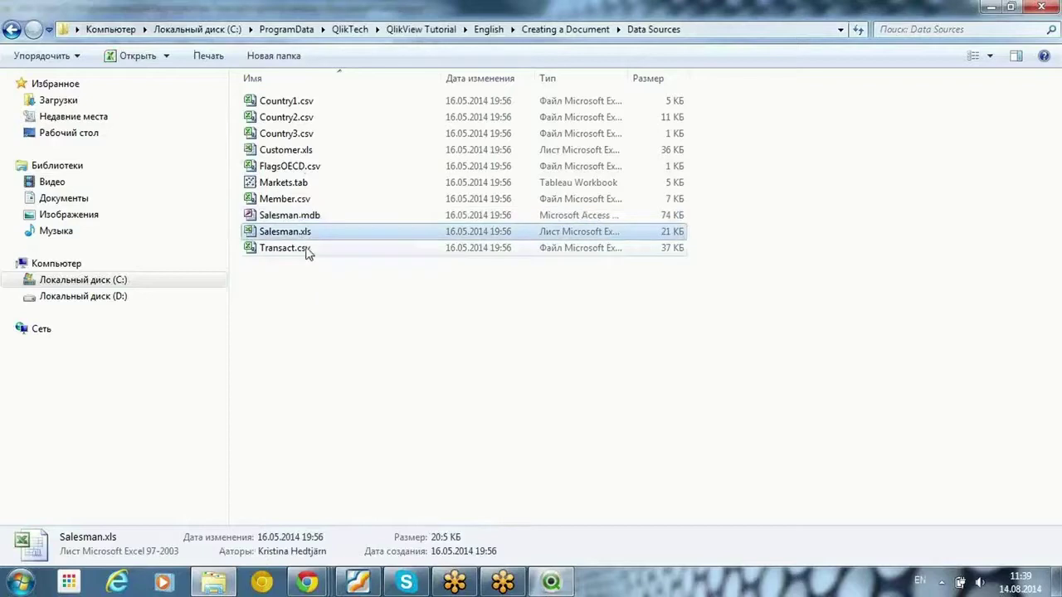
pyautogui.click(305, 216)
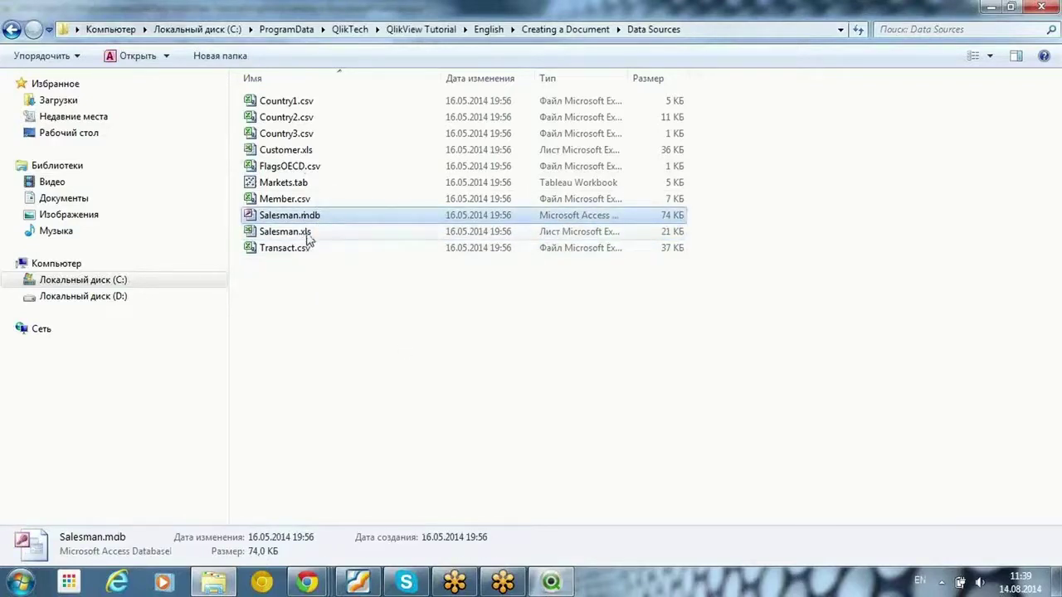
pyautogui.click(551, 583)
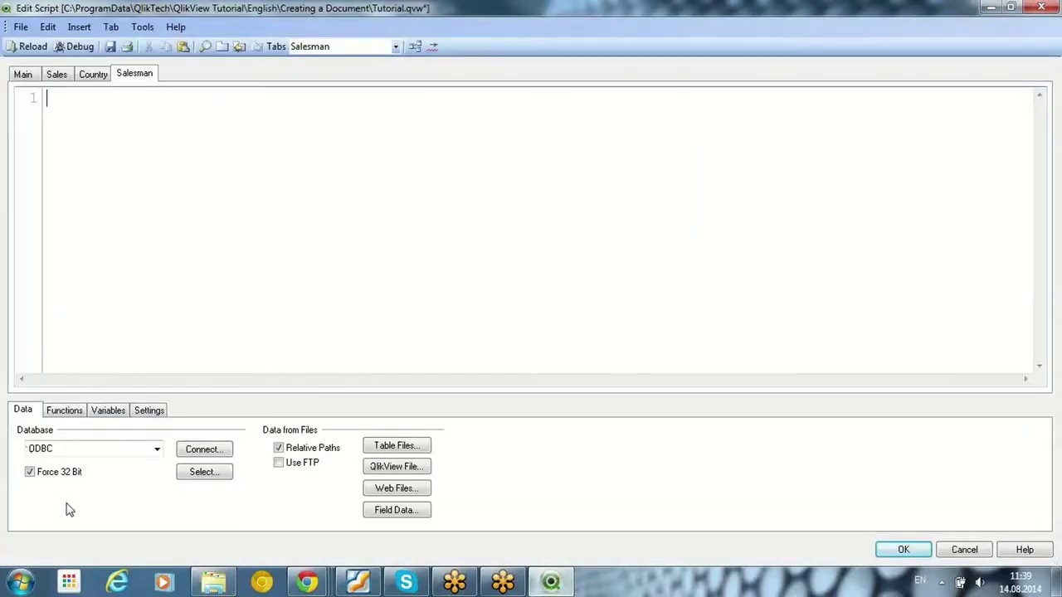
# Step: Choose ODBC as the script's database connection type and open the 32-bit ODBC Administrator
pyautogui.click(157, 450)
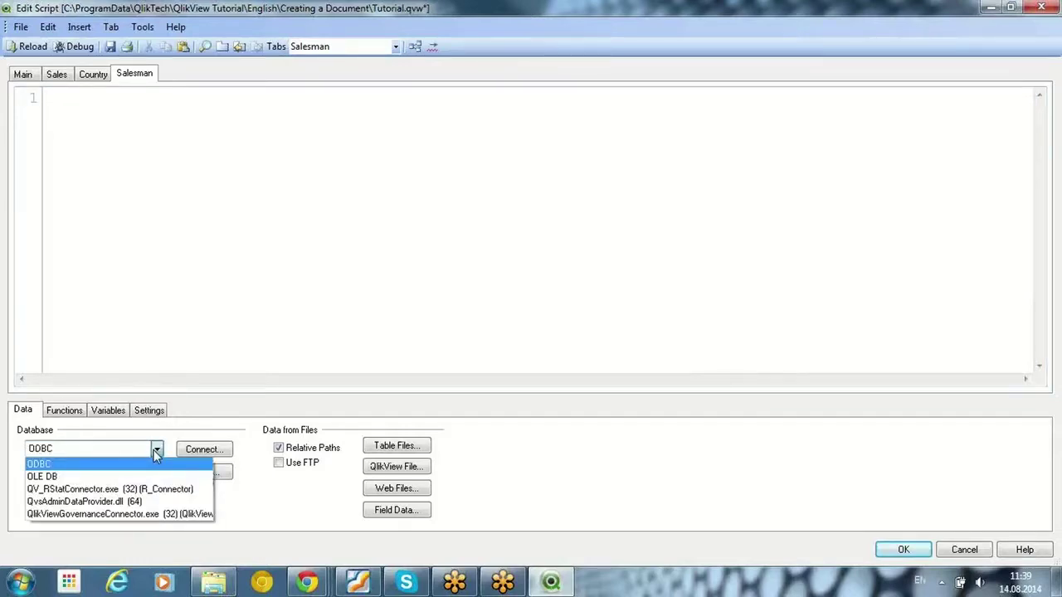
pyautogui.click(80, 470)
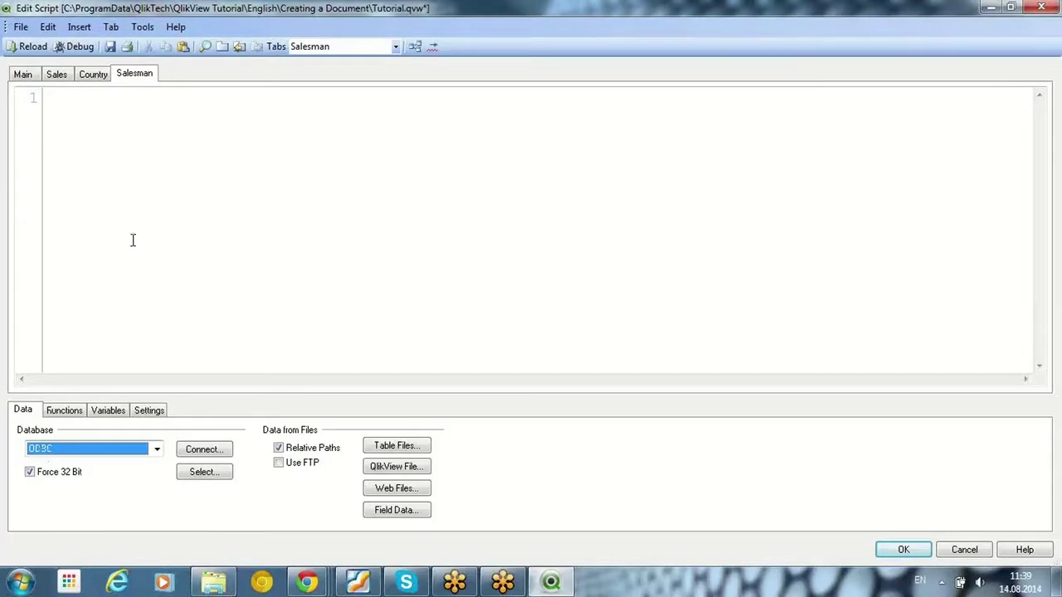
pyautogui.click(145, 28)
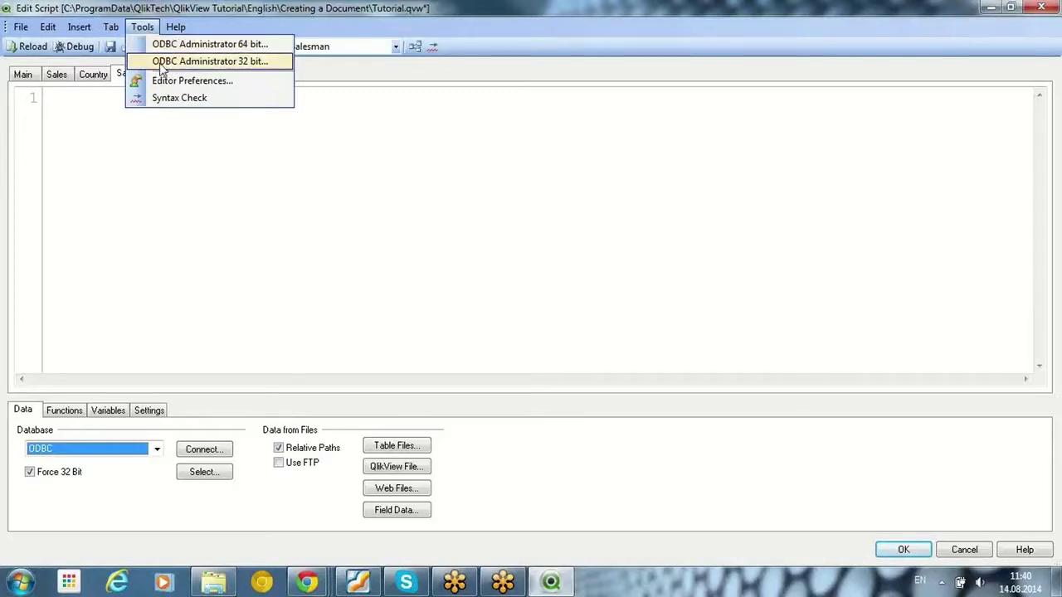
pyautogui.click(151, 25)
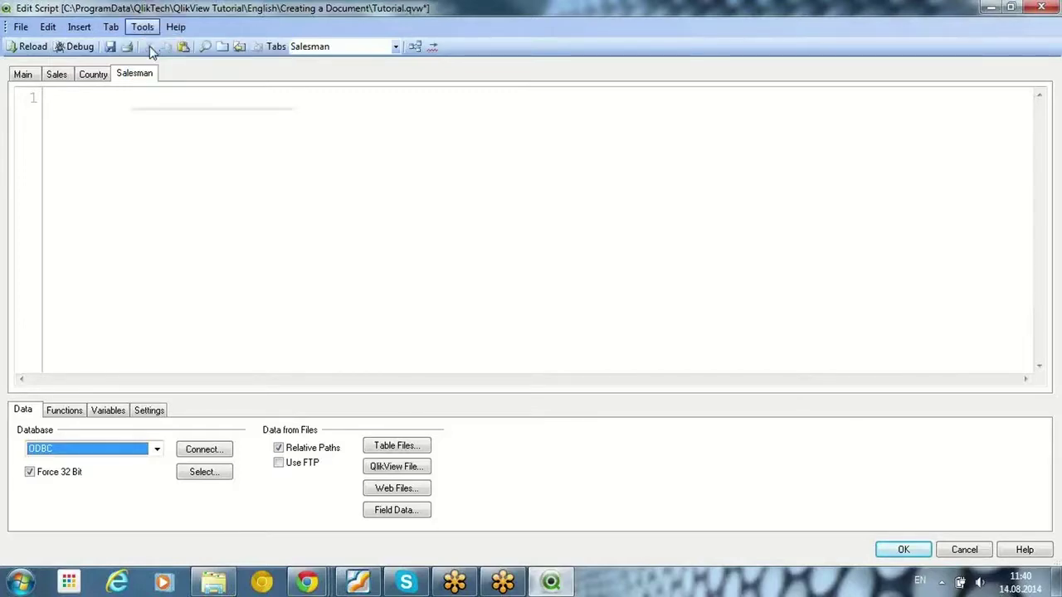
pyautogui.click(153, 27)
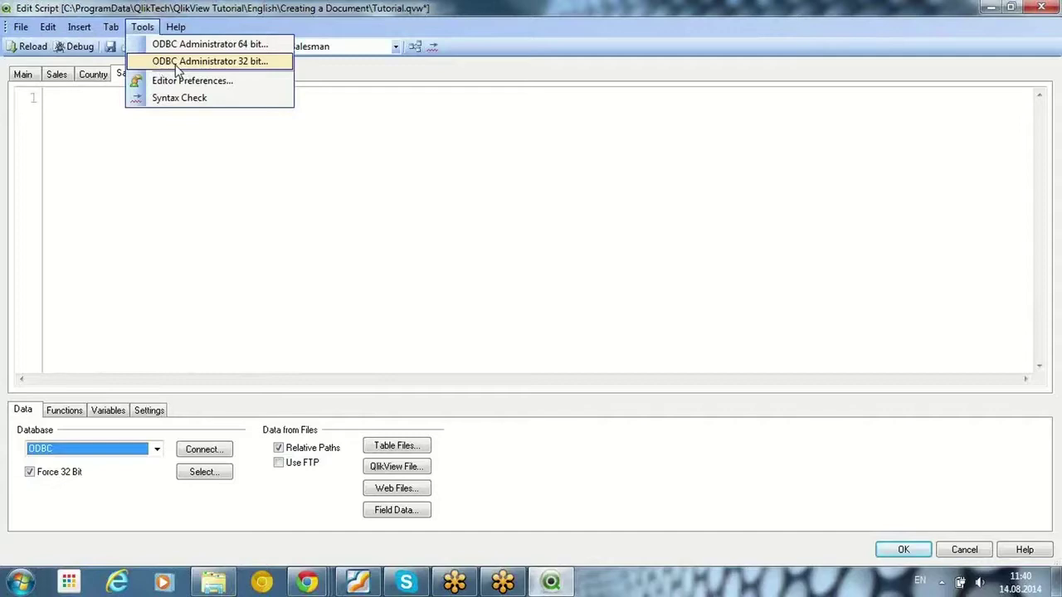
pyautogui.click(175, 65)
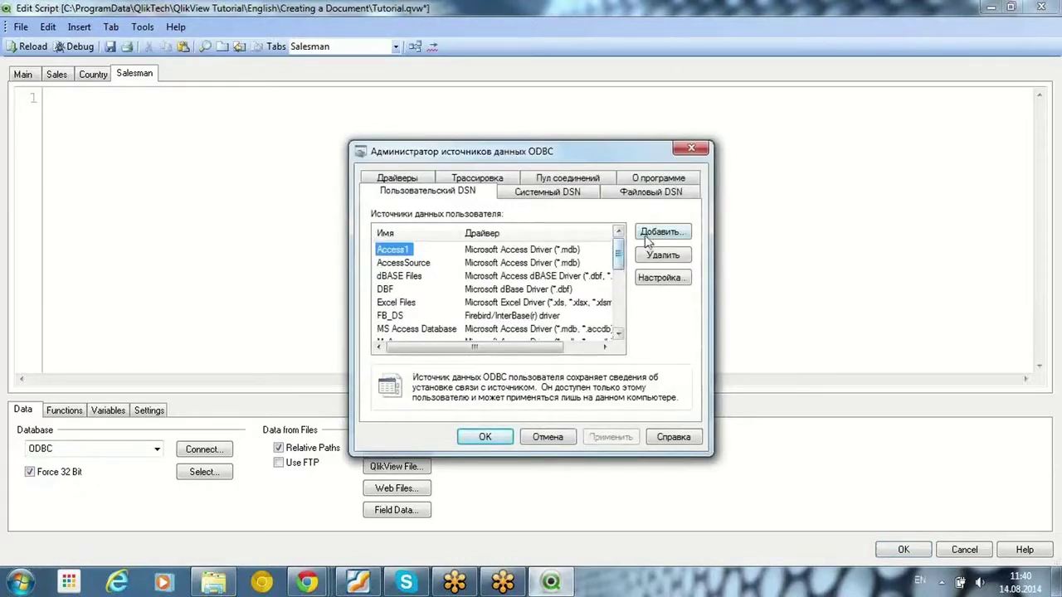
# Step: Add a user data source that uses the Microsoft Access Driver (*.mdb) and name it MyTutorial
pyautogui.click(688, 238)
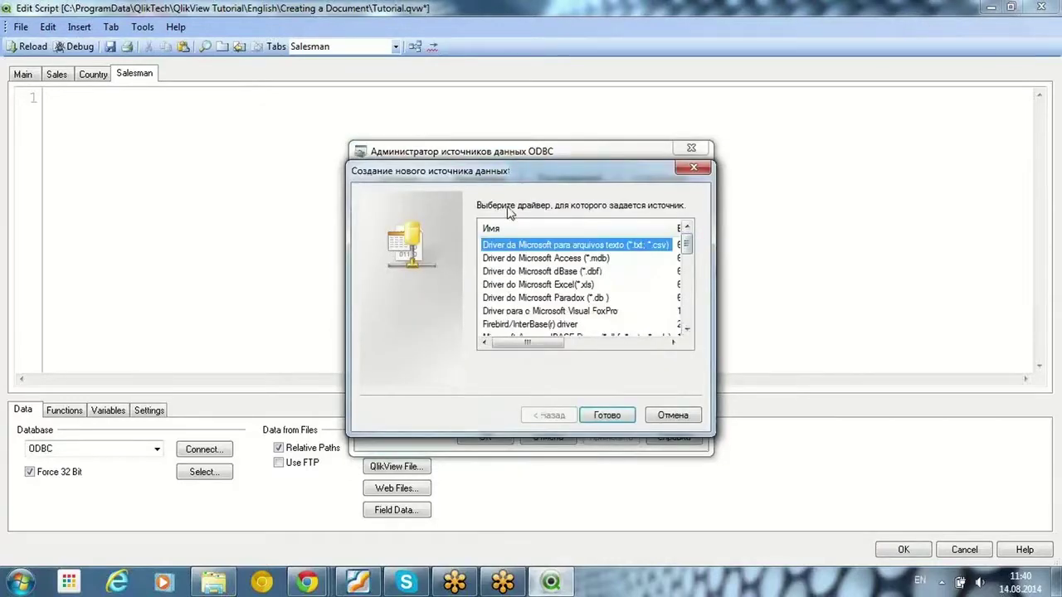
pyautogui.moveTo(516, 289); pyautogui.dragTo(291, 194)
pyautogui.scroll(-1, 477, 267)
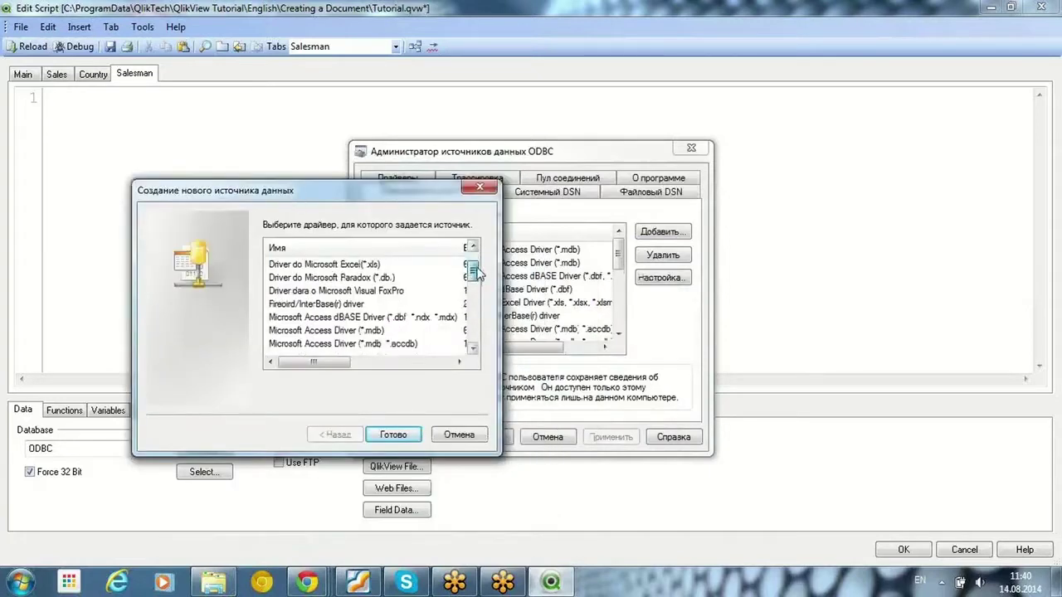
pyautogui.scroll(-1, 475, 273)
pyautogui.click(359, 304)
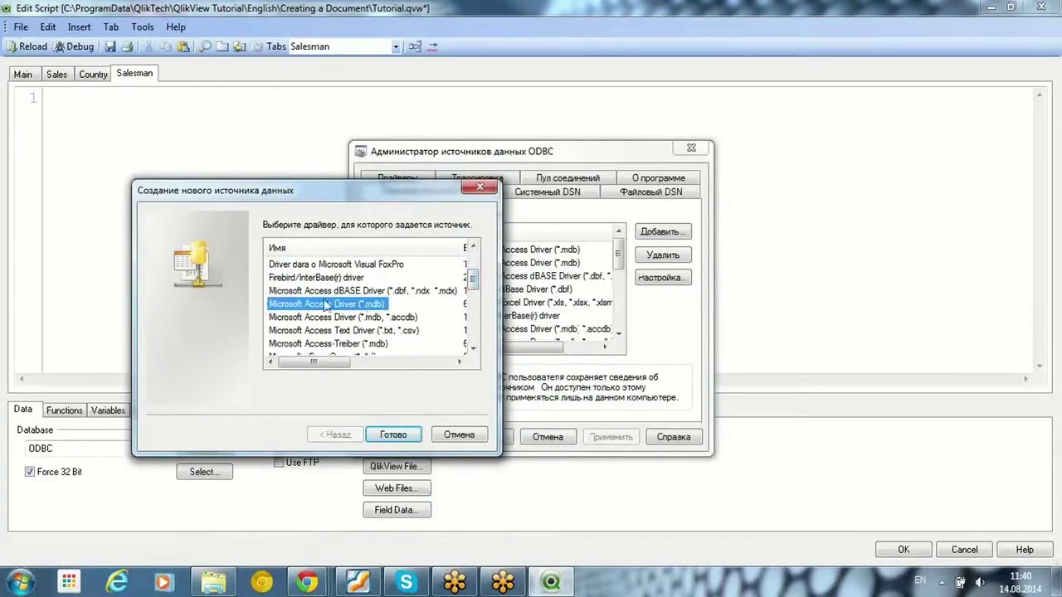
pyautogui.click(392, 436)
pyautogui.moveTo(402, 166); pyautogui.dragTo(324, 204)
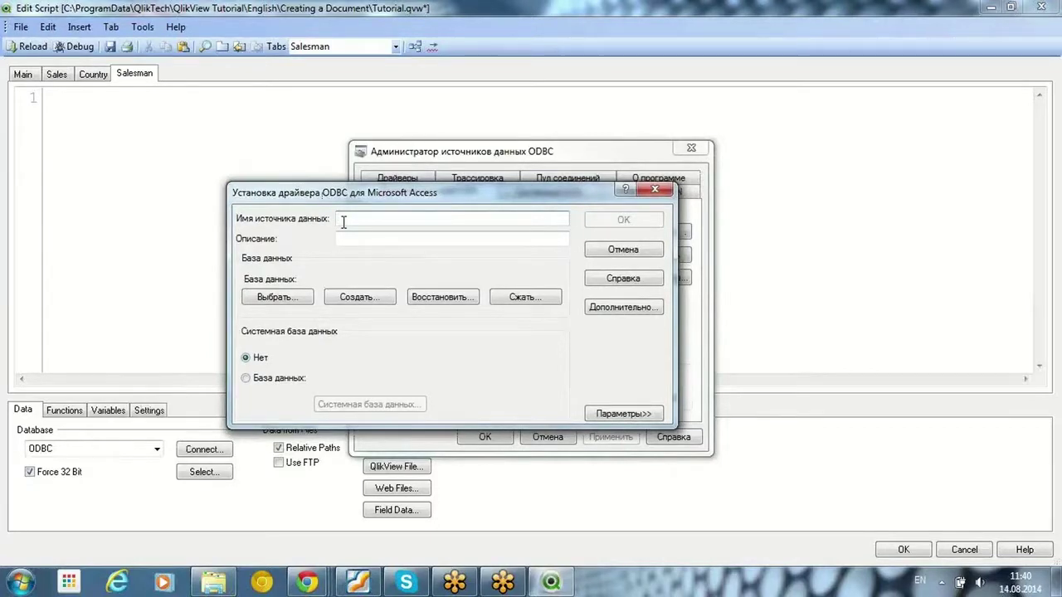
pyautogui.write('My')
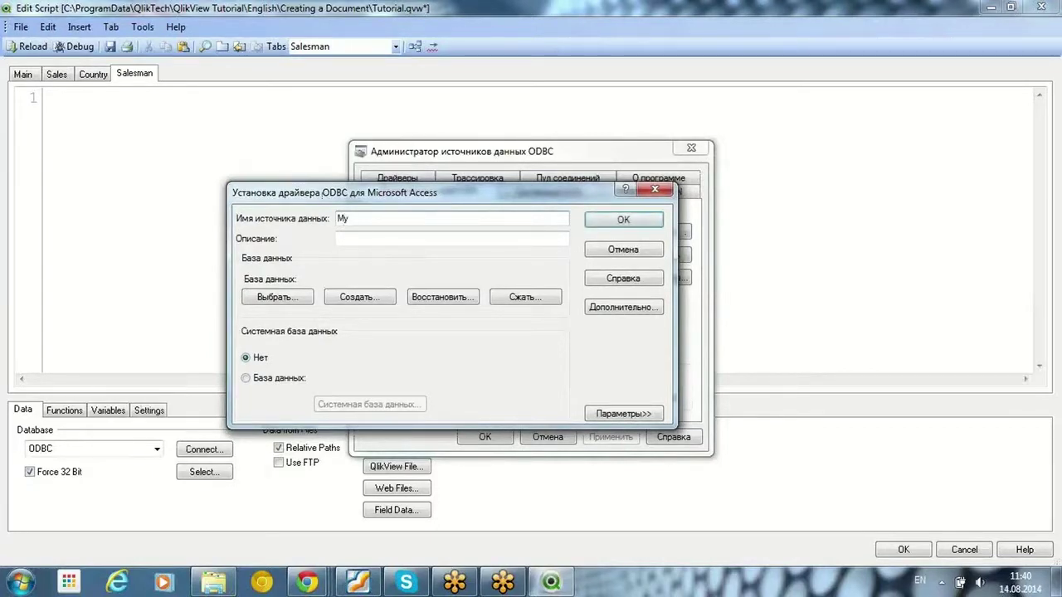
pyautogui.write('Tutorial')
# Step: Set the data source's database to Salesman.mdb in the tutorial's Data Sources folder, using the folder path copied from Windows Explorer
pyautogui.click(278, 297)
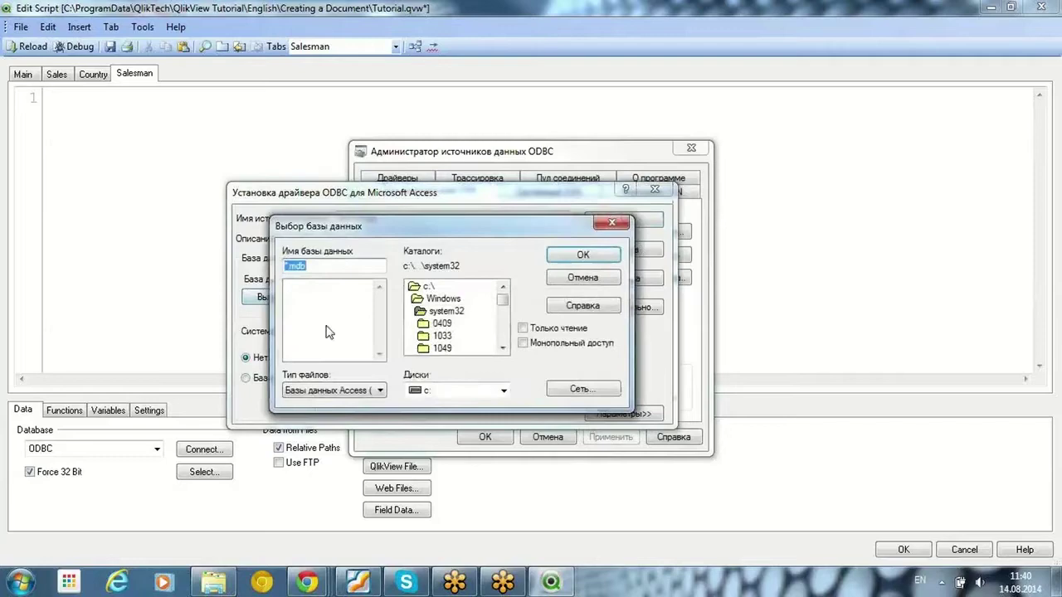
pyautogui.click(213, 583)
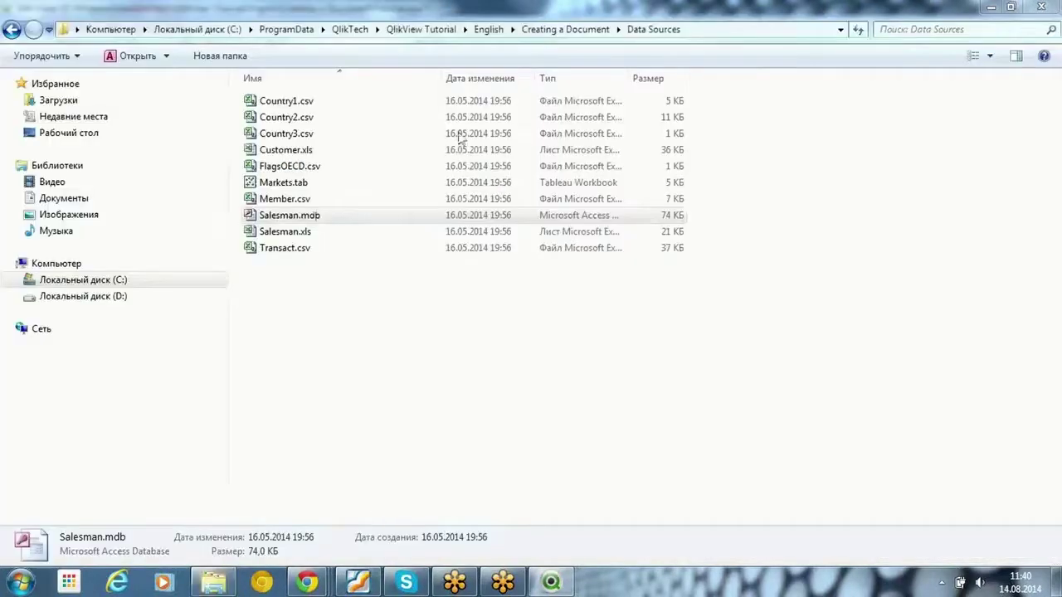
pyautogui.click(670, 32)
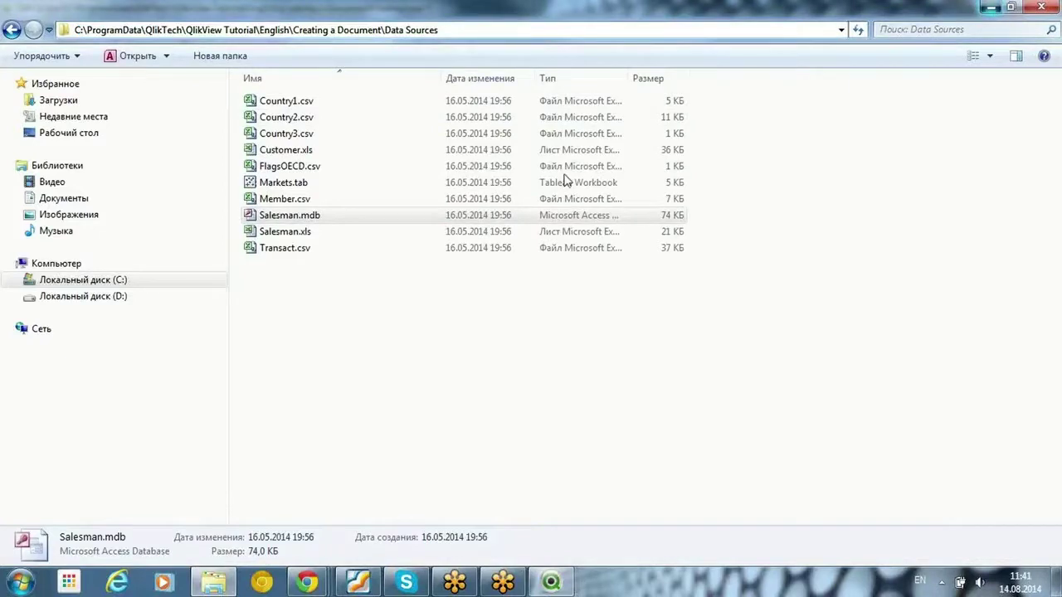
pyautogui.hotkey('alt', 'Tab')
pyautogui.hotkey('ctrl', 'v')
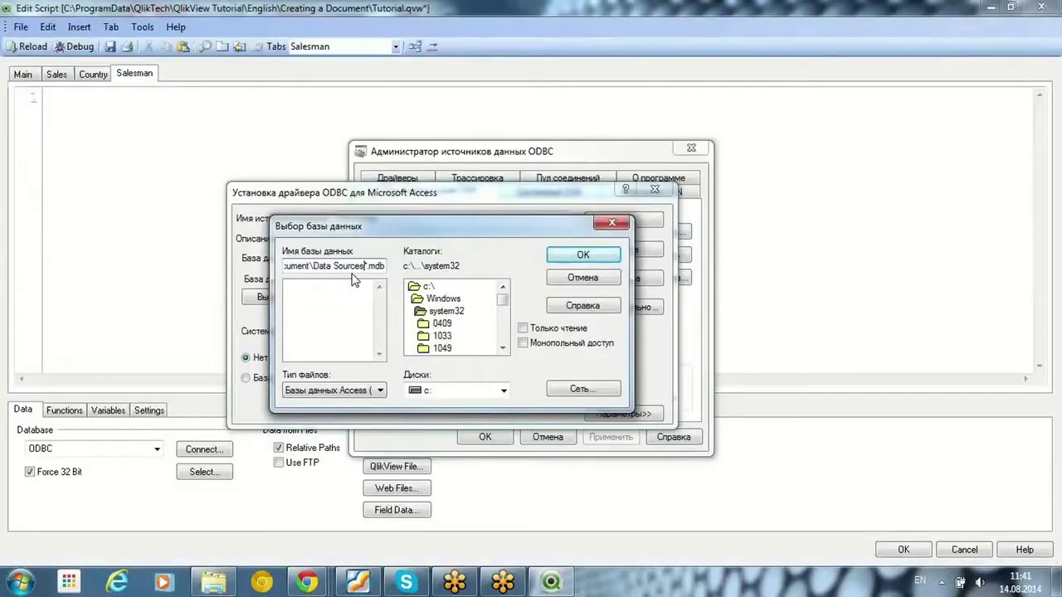
pyautogui.write('\\')
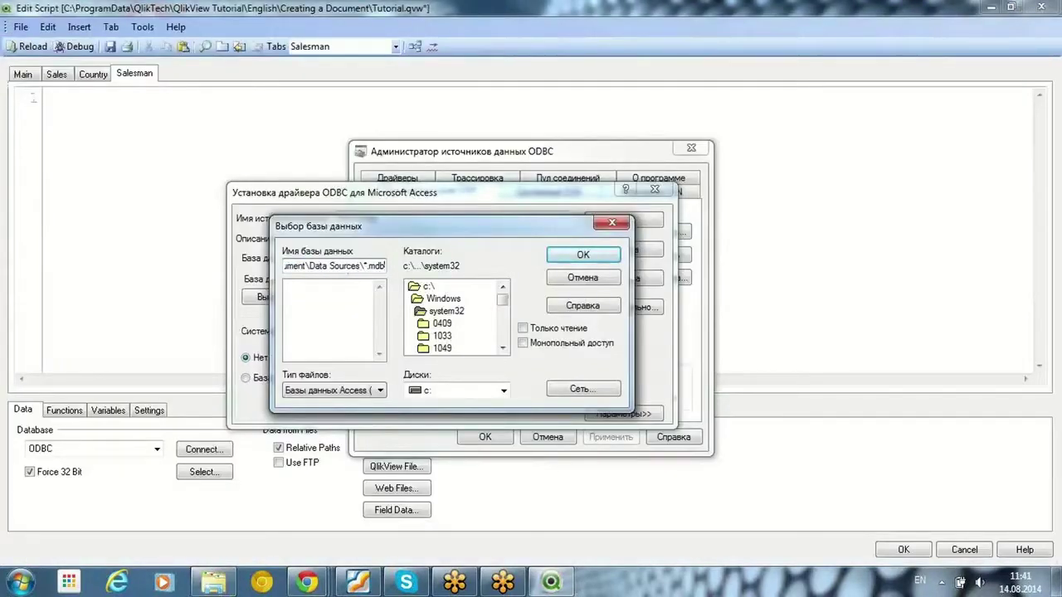
pyautogui.press('Return')
pyautogui.click(327, 286)
pyautogui.click(581, 256)
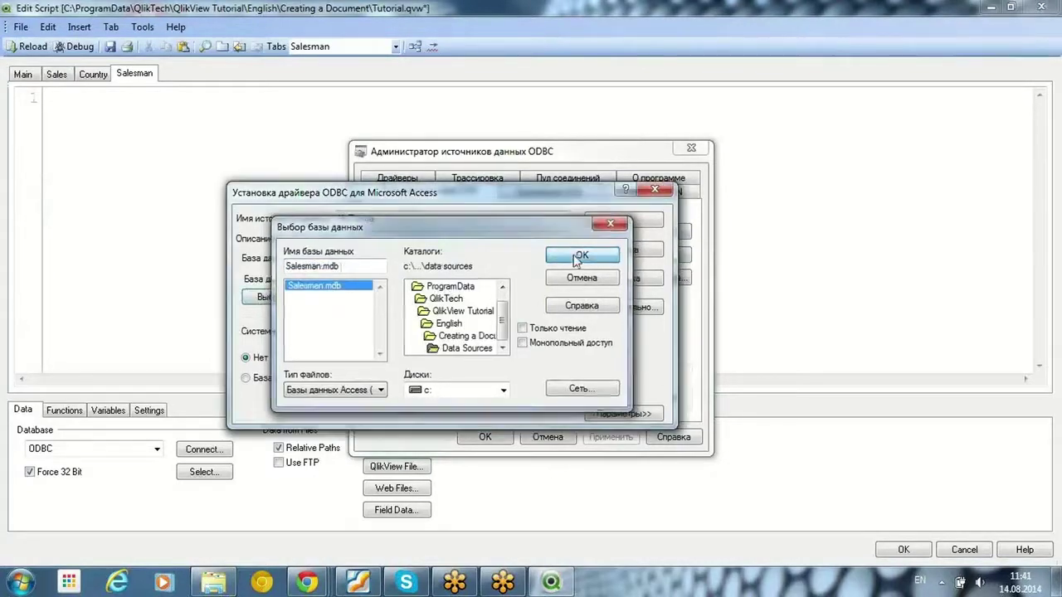
# Step: Save the MyTutorial data source, locate it among the user data sources, and close the ODBC Administrator
pyautogui.moveTo(382, 219); pyautogui.dragTo(321, 233)
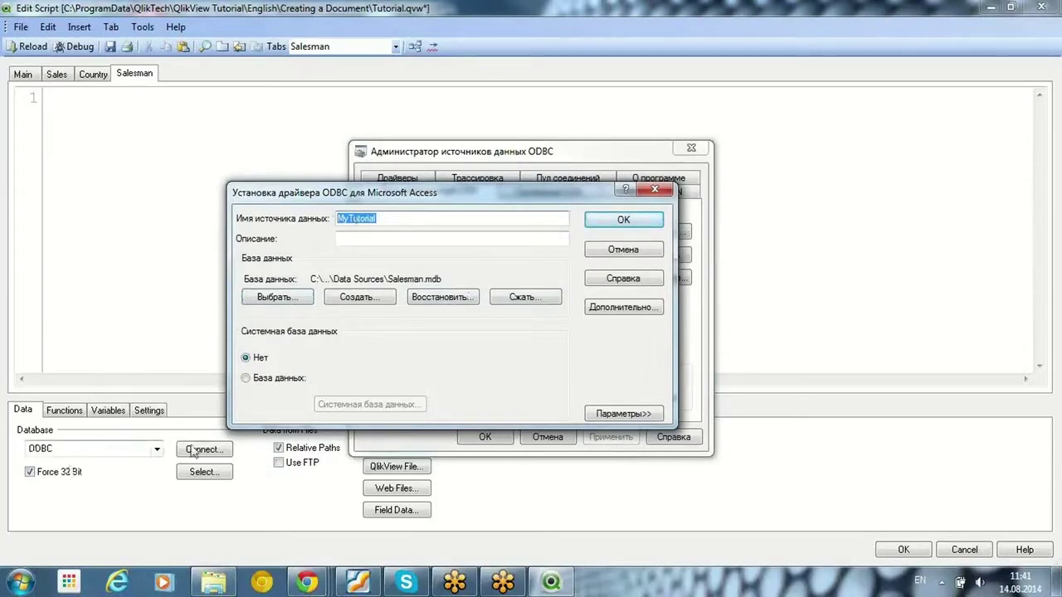
pyautogui.click(618, 222)
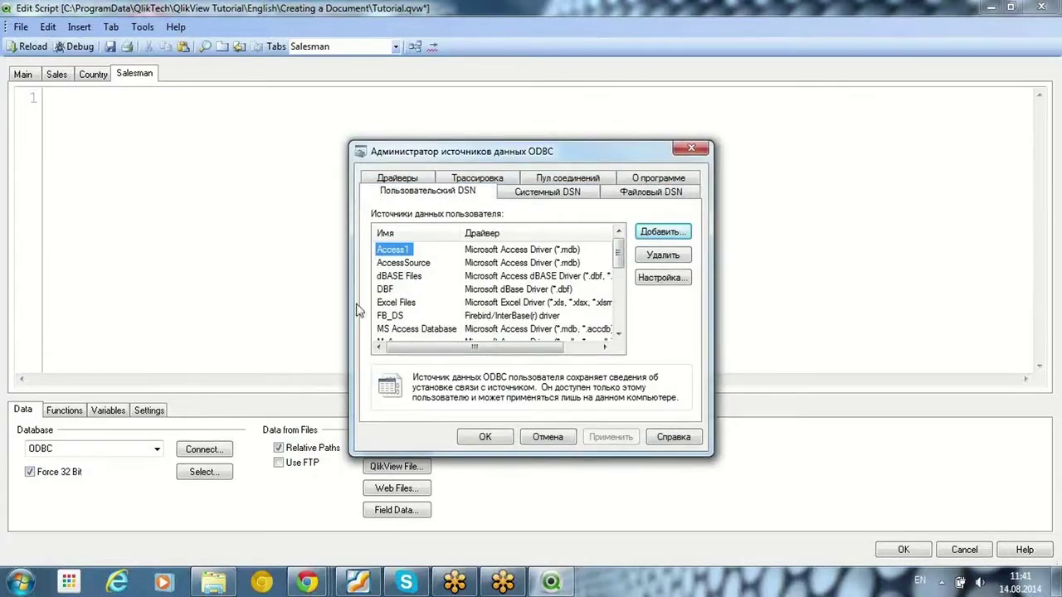
pyautogui.moveTo(618, 253); pyautogui.dragTo(618, 280)
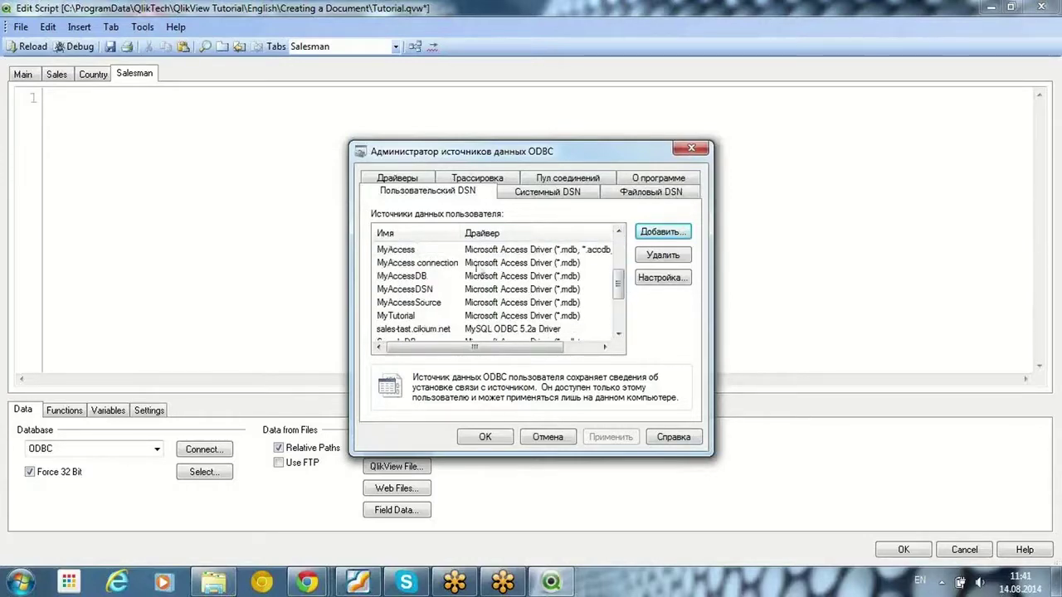
pyautogui.click(408, 318)
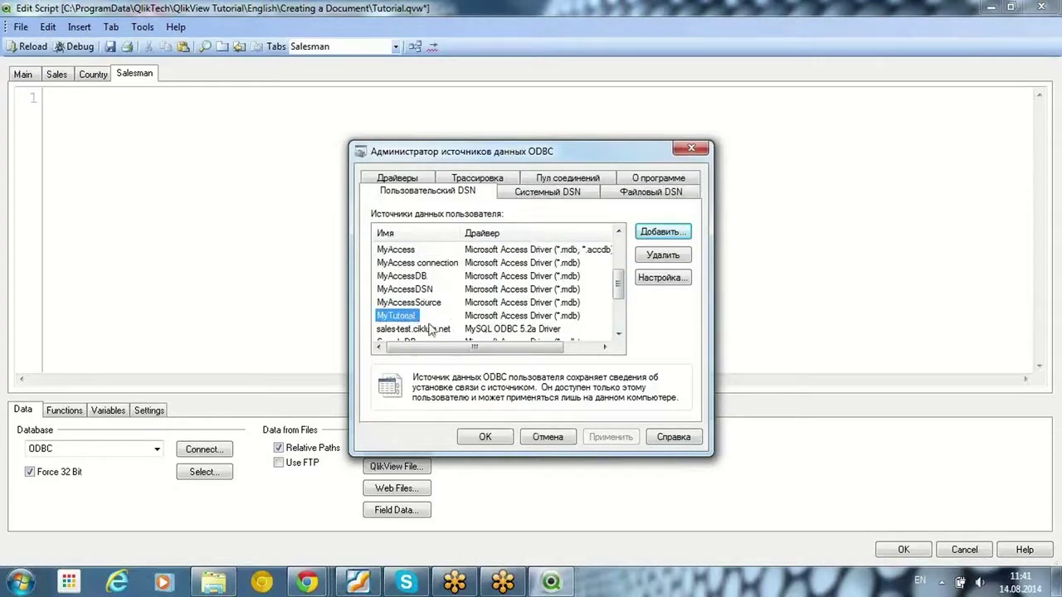
pyautogui.click(518, 196)
pyautogui.click(485, 437)
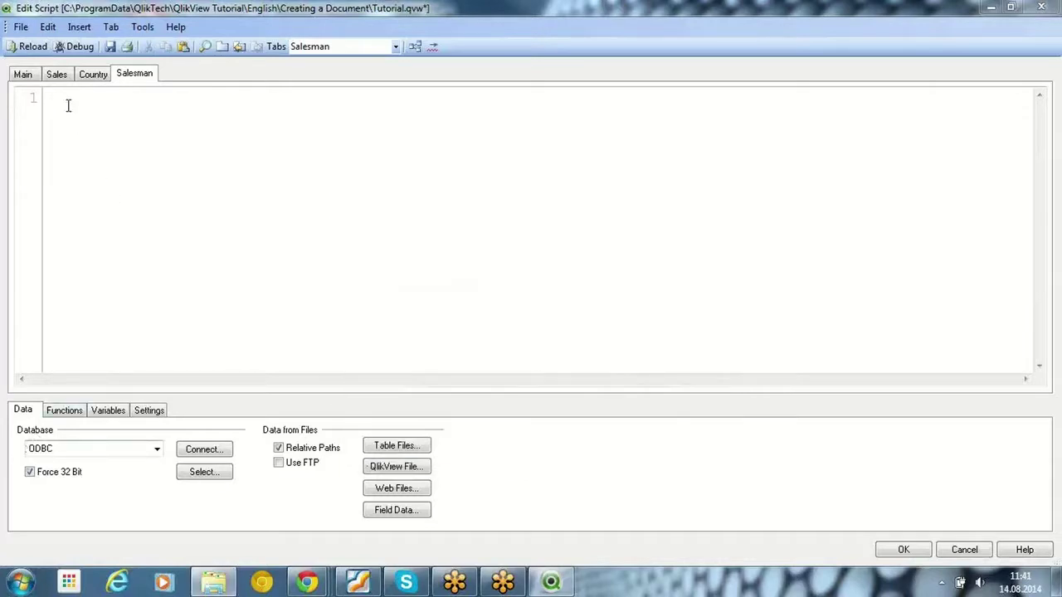
# Step: Start a 32-bit ODBC connection for the Salesman script tab and select the MyTutorial data source
pyautogui.click(67, 102)
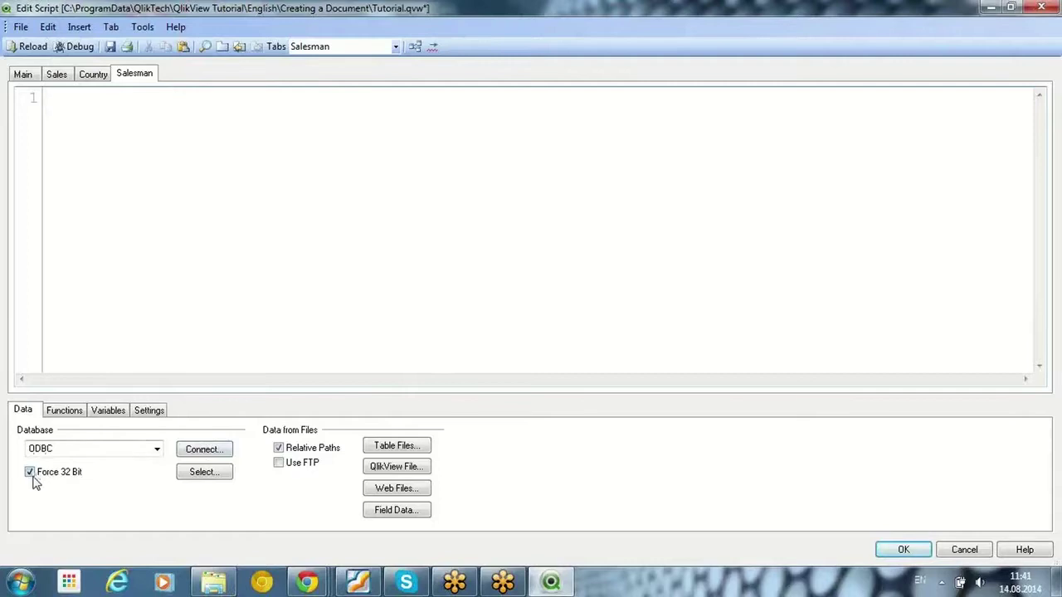
pyautogui.click(198, 454)
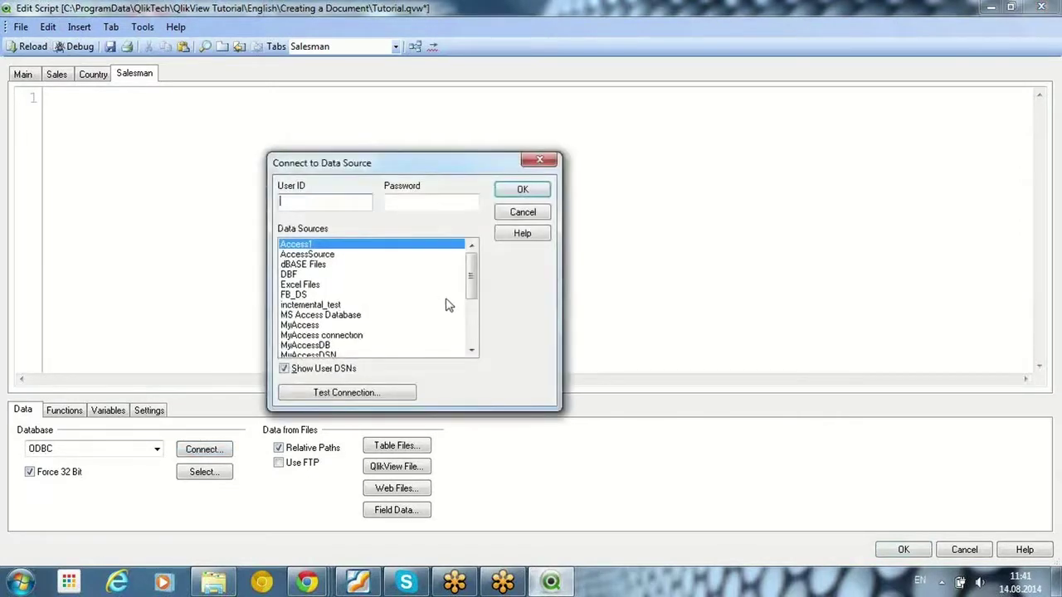
pyautogui.moveTo(473, 281); pyautogui.dragTo(473, 303)
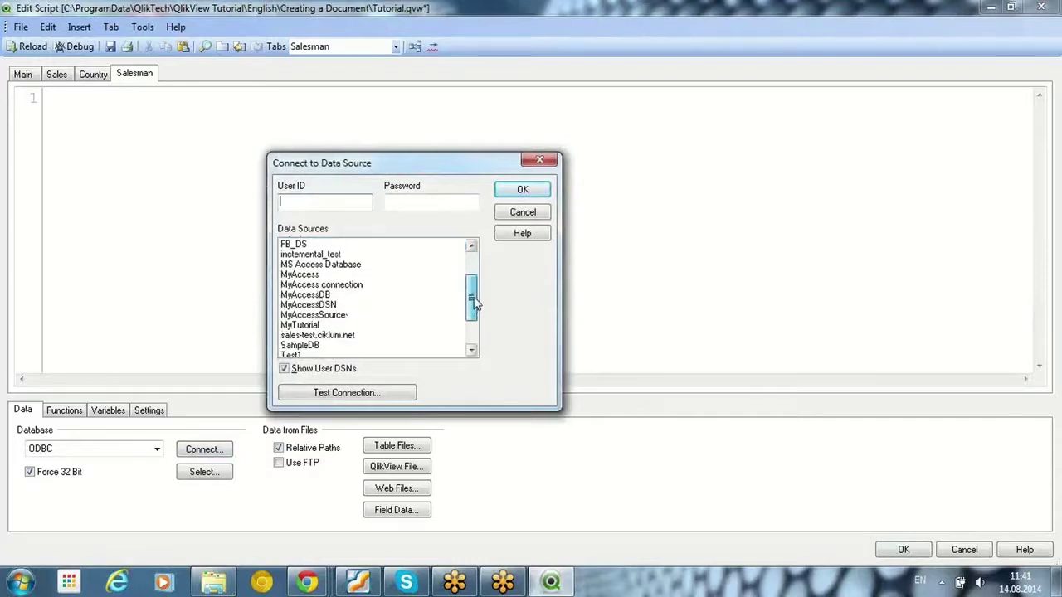
pyautogui.click(294, 327)
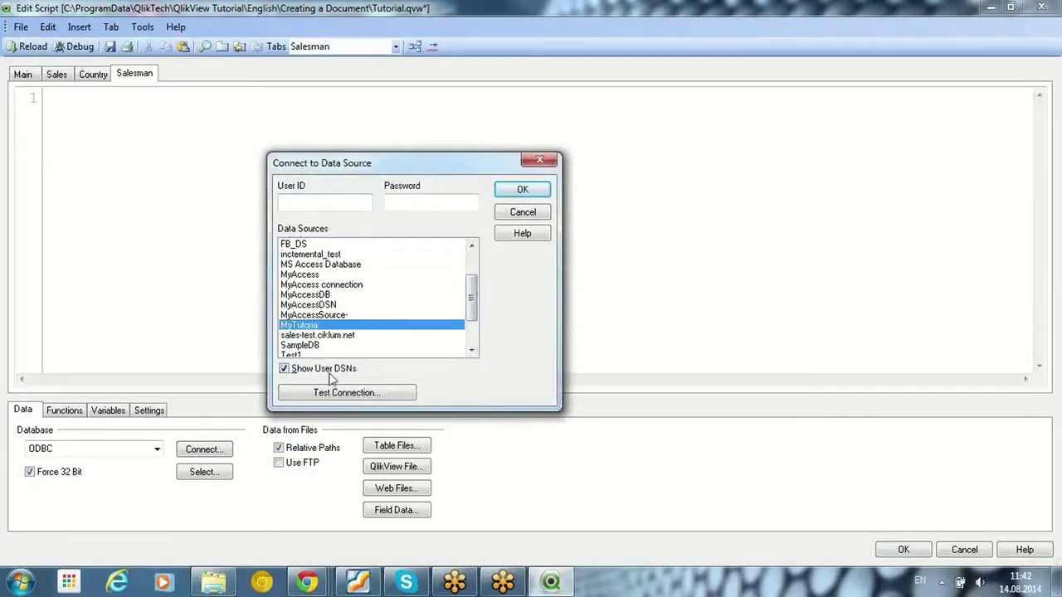
# Step: Try hiding the user DSNs from the data source list, and show them again
pyautogui.doubleClick(284, 371)
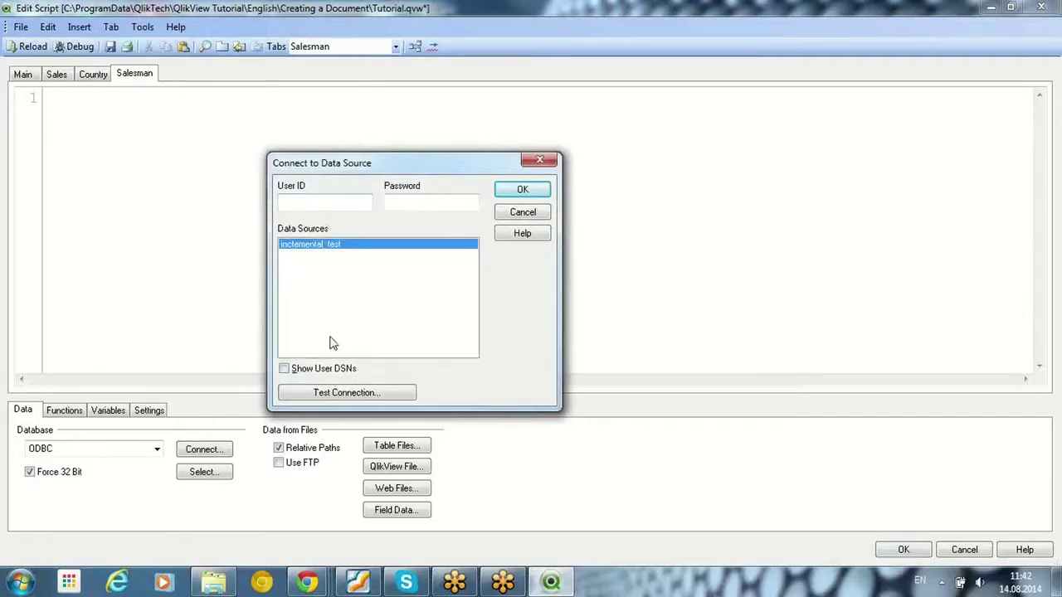
pyautogui.click(297, 372)
pyautogui.click(286, 370)
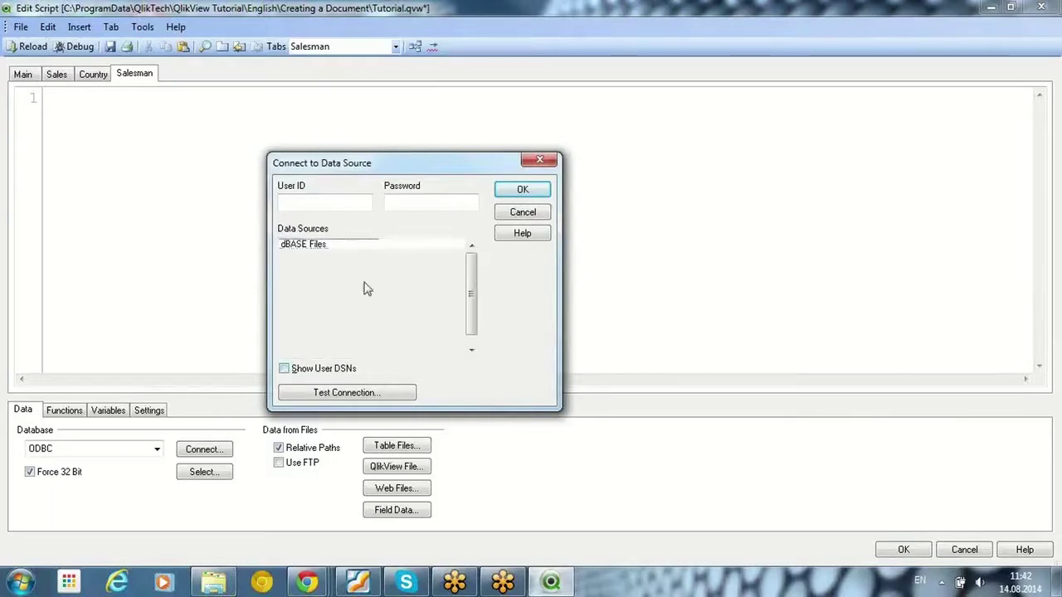
# Step: Test the connection to the MyTutorial data source and insert its ODBC CONNECT32 statement into the Salesman script
pyautogui.moveTo(471, 268); pyautogui.dragTo(474, 305)
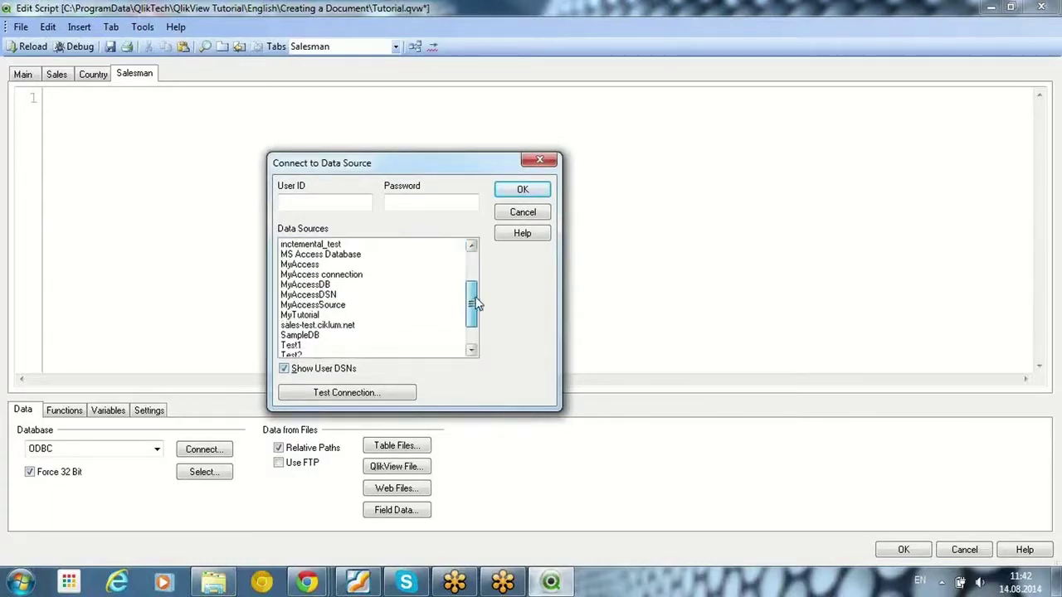
pyautogui.click(314, 317)
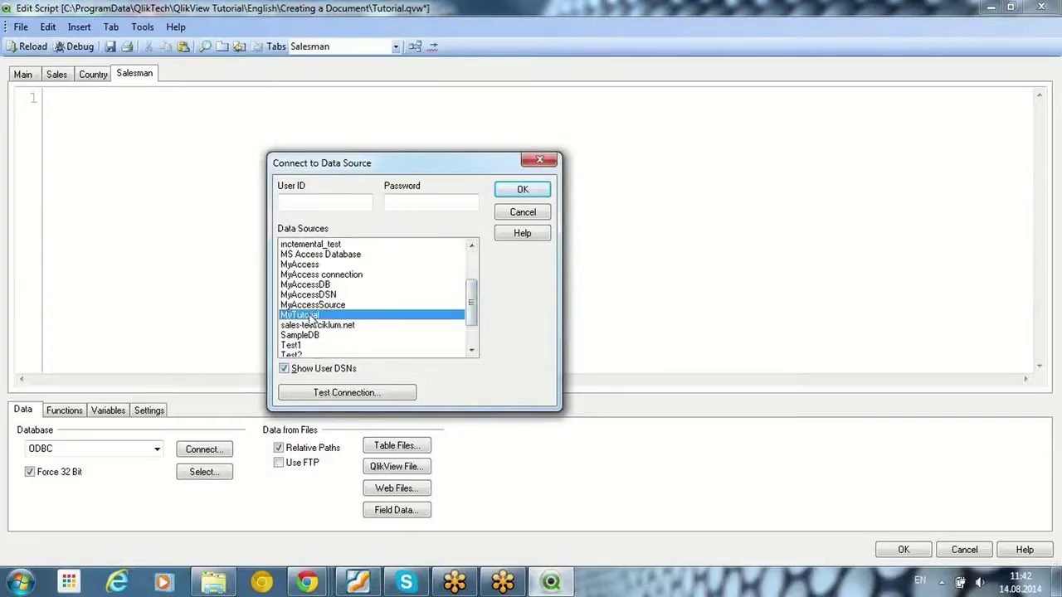
pyautogui.click(372, 397)
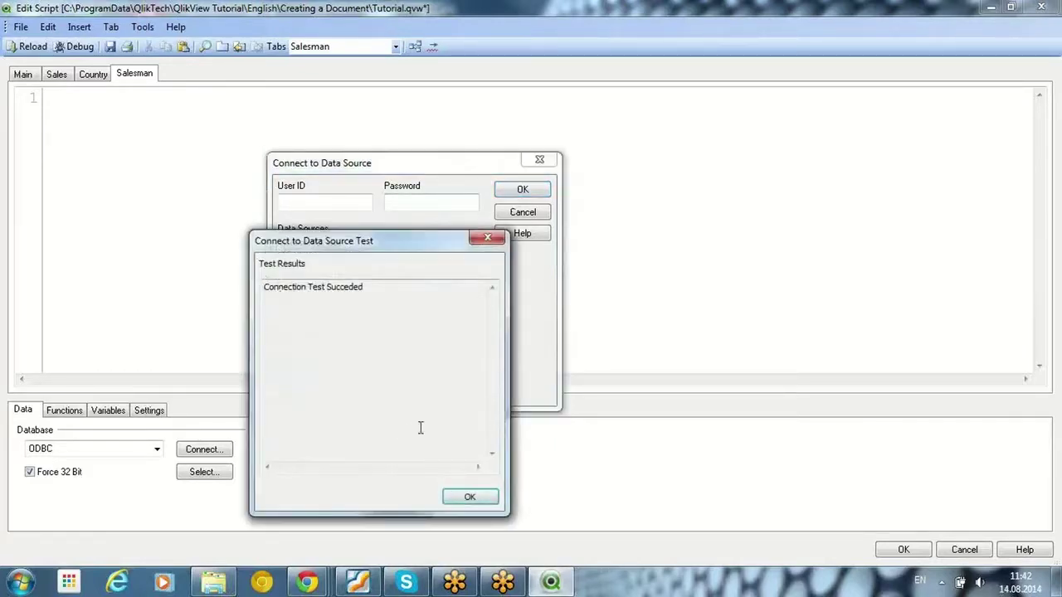
pyautogui.click(452, 498)
pyautogui.click(521, 190)
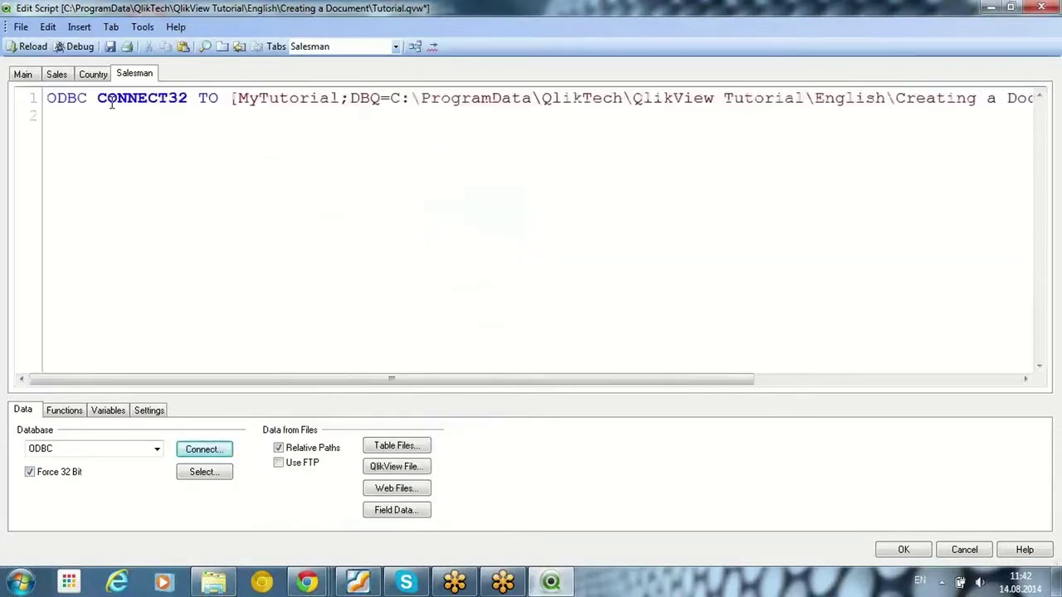
# Step: Insert a SELECT statement below the ODBC connection that loads Salesman ID, Salesman and Distributor ID from the SALESMAN table
pyautogui.moveTo(47, 98); pyautogui.dragTo(359, 103)
pyautogui.click(224, 183)
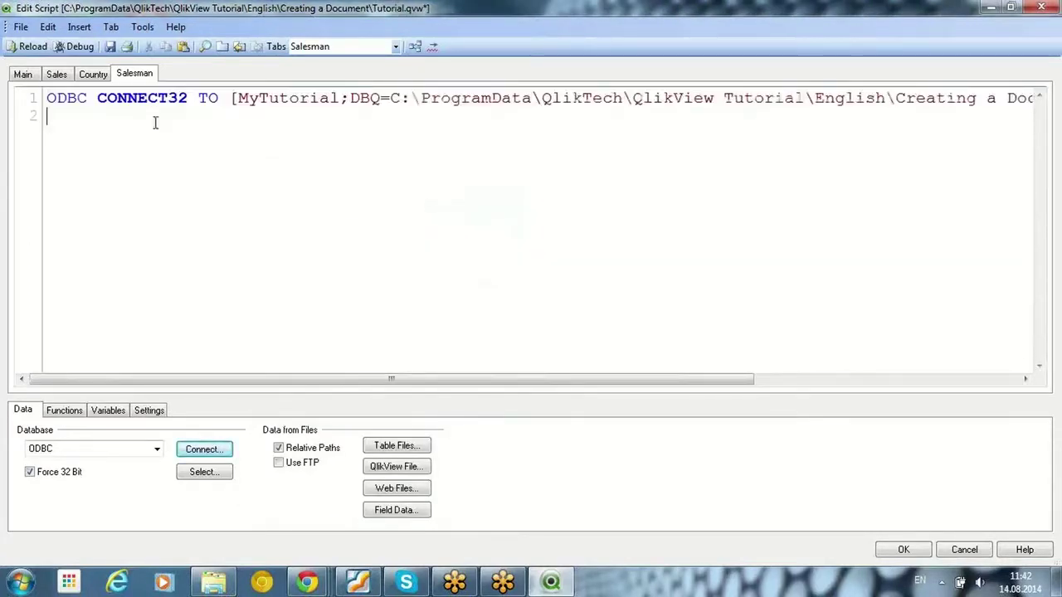
pyautogui.press('Return')
pyautogui.click(199, 475)
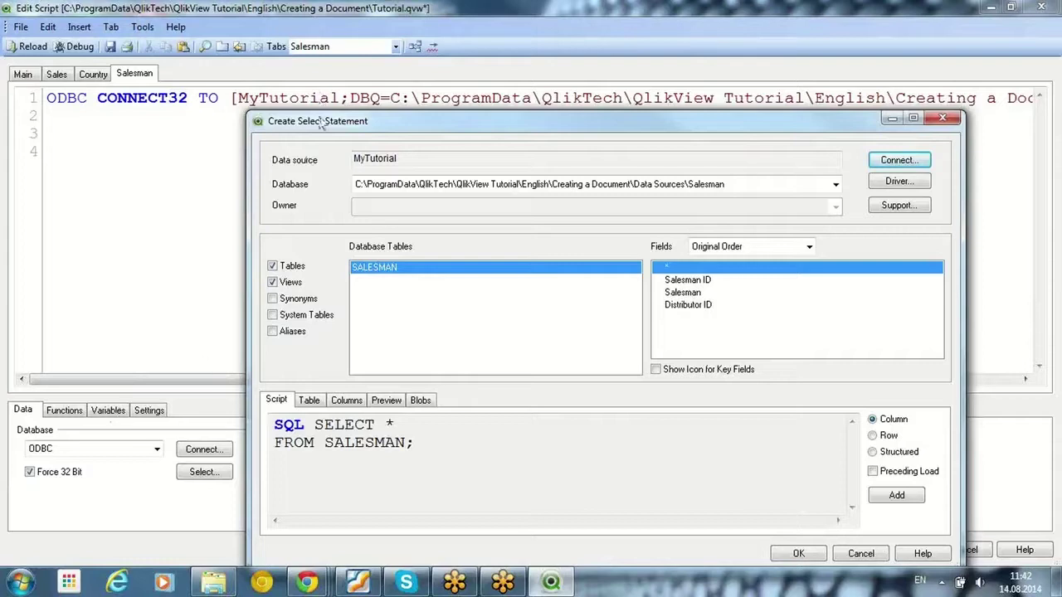
pyautogui.moveTo(325, 123); pyautogui.dragTo(372, 97)
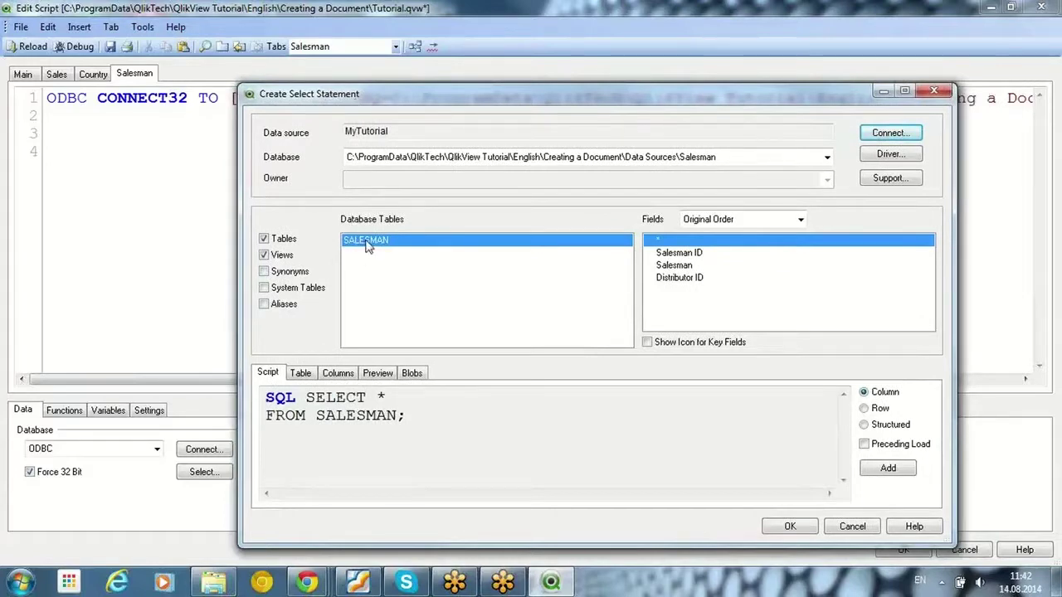
pyautogui.moveTo(424, 421); pyautogui.dragTo(264, 395)
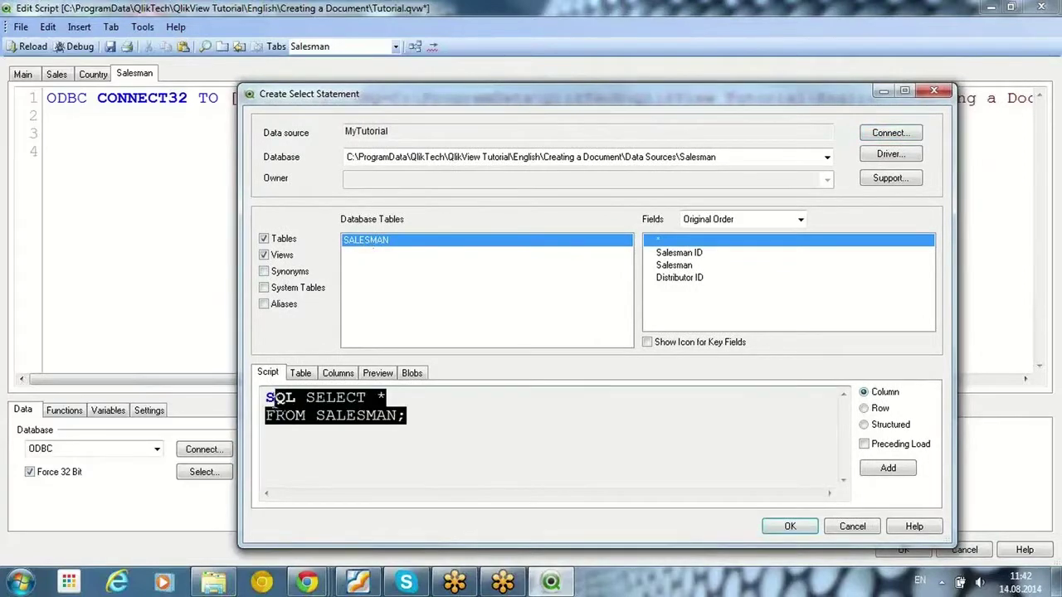
pyautogui.click(268, 403)
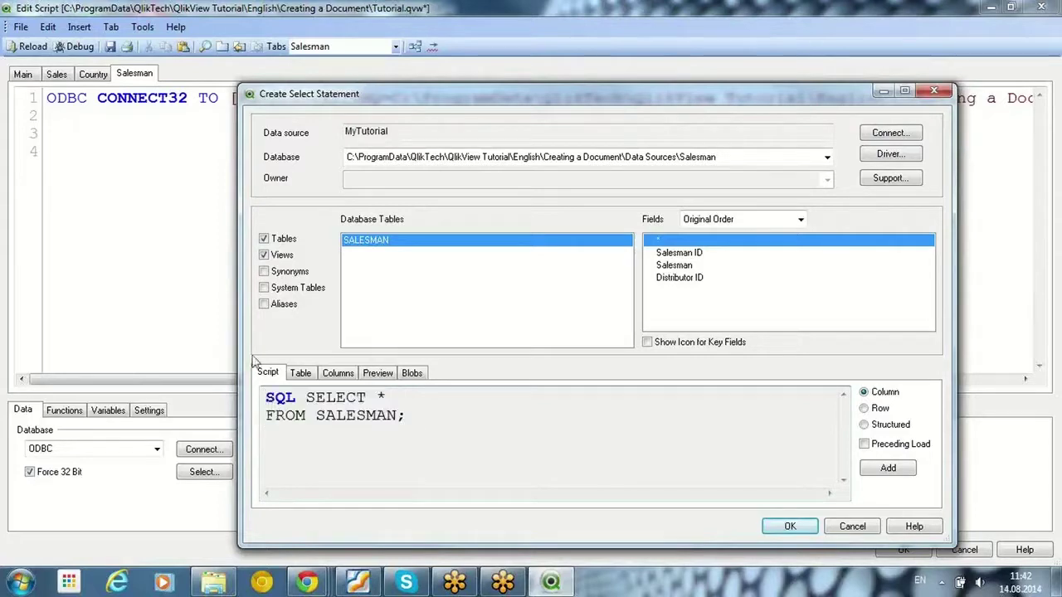
pyautogui.click(681, 254)
pyautogui.keyDown('shift'); pyautogui.click(691, 282); pyautogui.keyUp('shift')
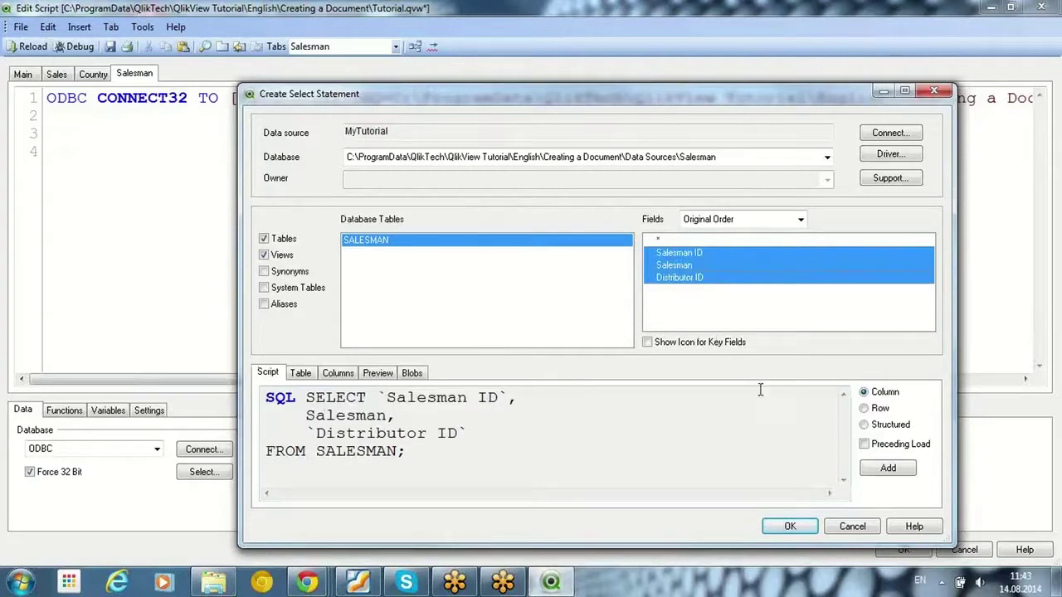
pyautogui.click(780, 529)
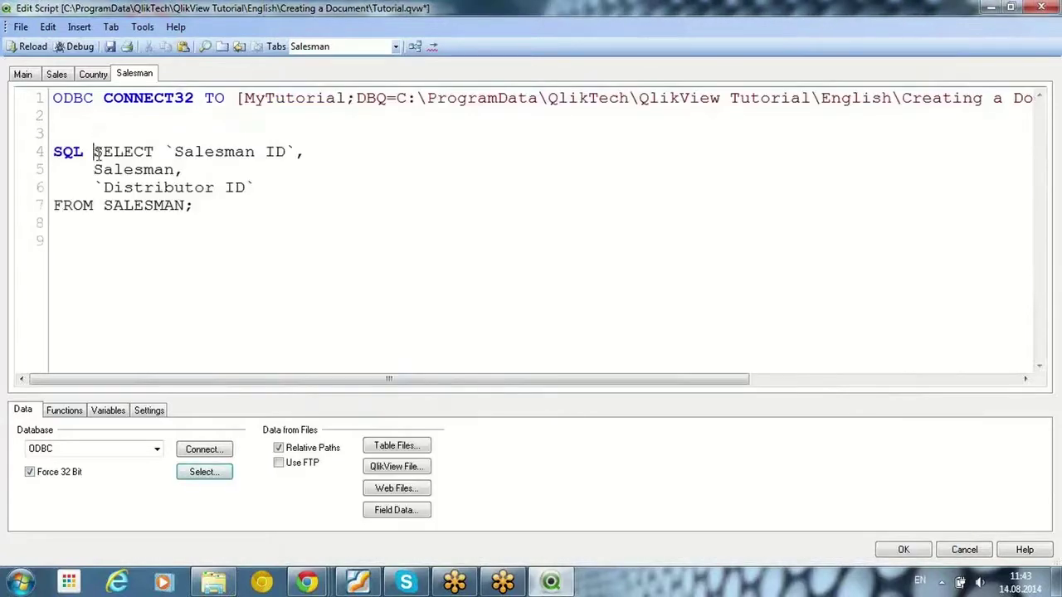
# Step: Add the table label "Salesman:" on the line above the SQL SELECT statement
pyautogui.moveTo(97, 153); pyautogui.dragTo(196, 206)
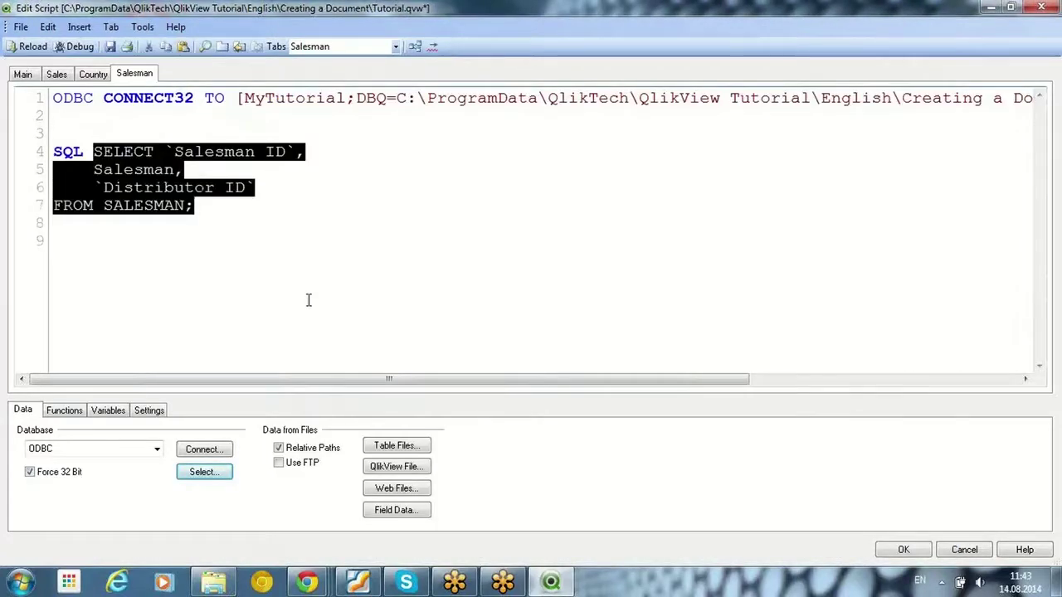
pyautogui.click(68, 157)
pyautogui.doubleClick(68, 155)
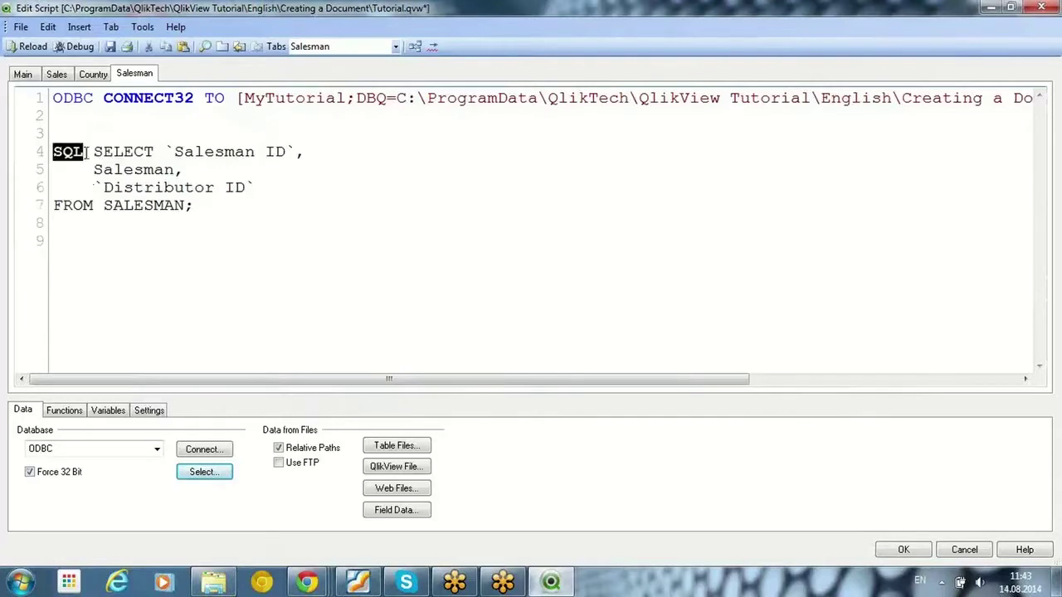
pyautogui.moveTo(95, 152); pyautogui.dragTo(206, 205)
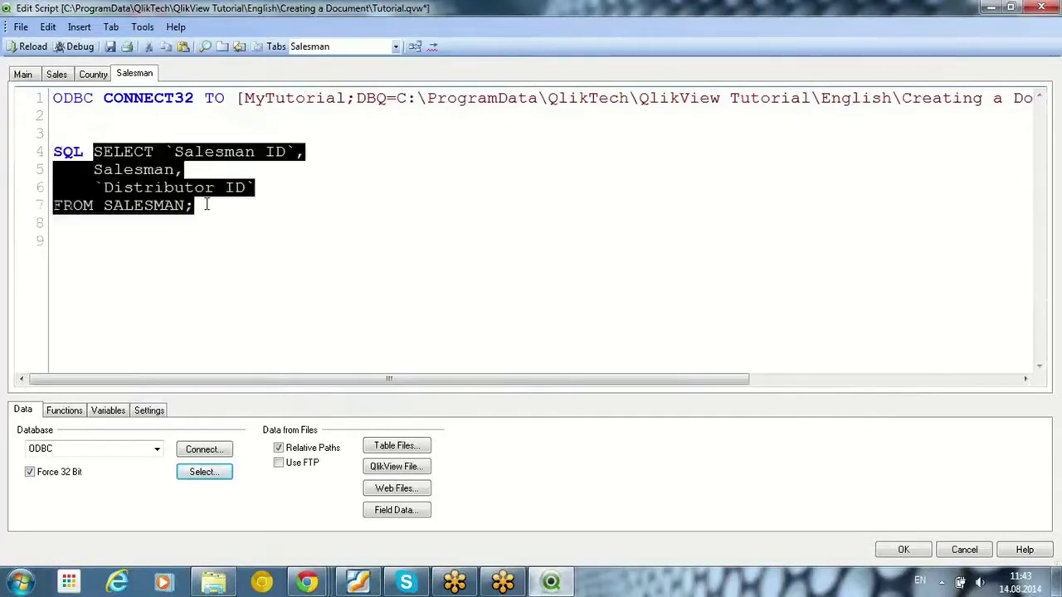
pyautogui.click(100, 135)
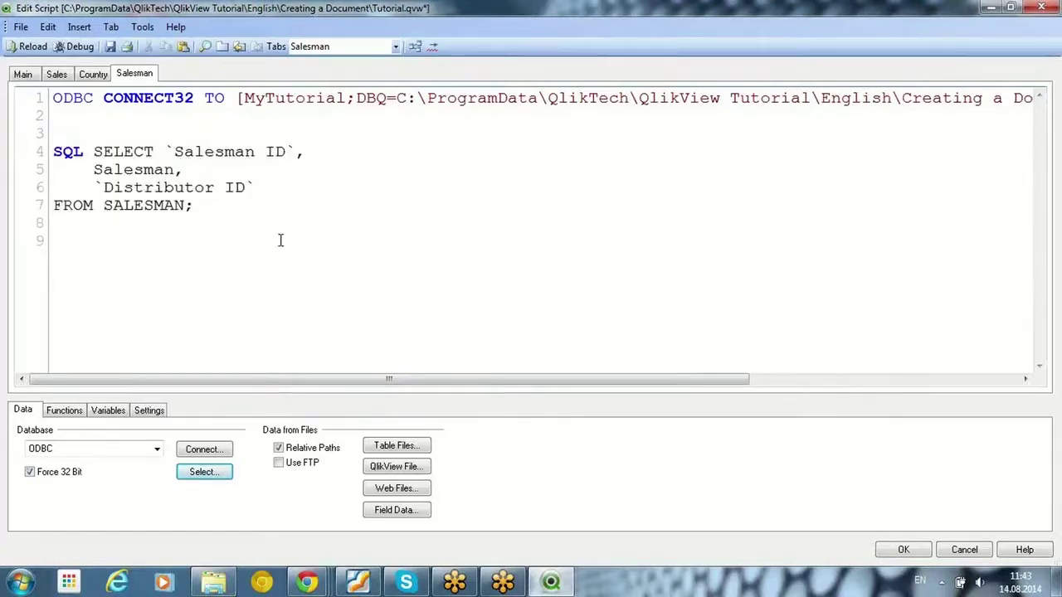
pyautogui.doubleClick(157, 170)
pyautogui.click(200, 180)
pyautogui.write('Salesman:')
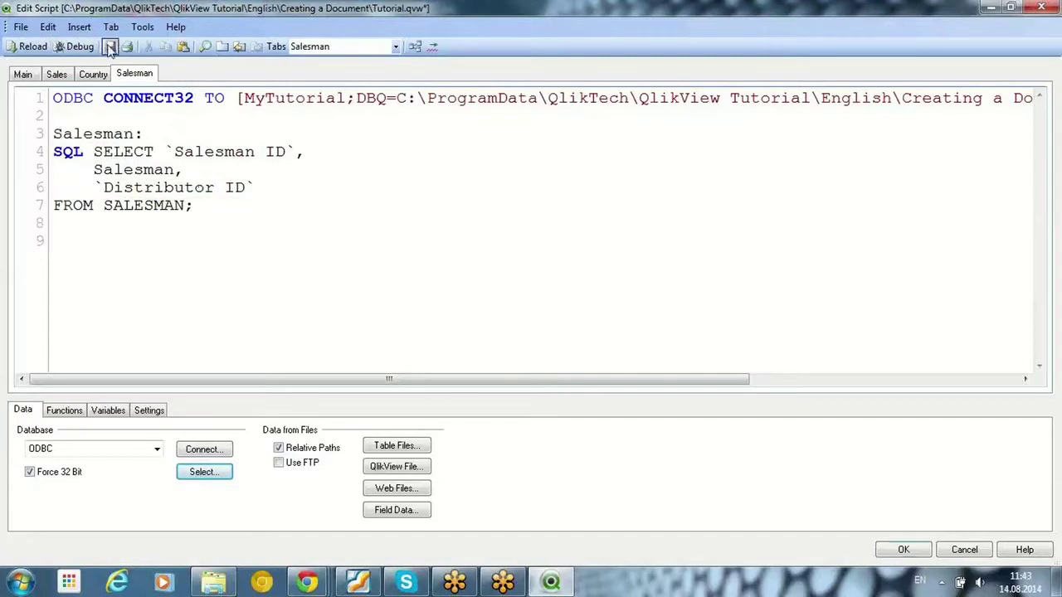
# Step: Reload the script, then dismiss the execution progress and the sheet properties without adding any listboxes
pyautogui.click(25, 47)
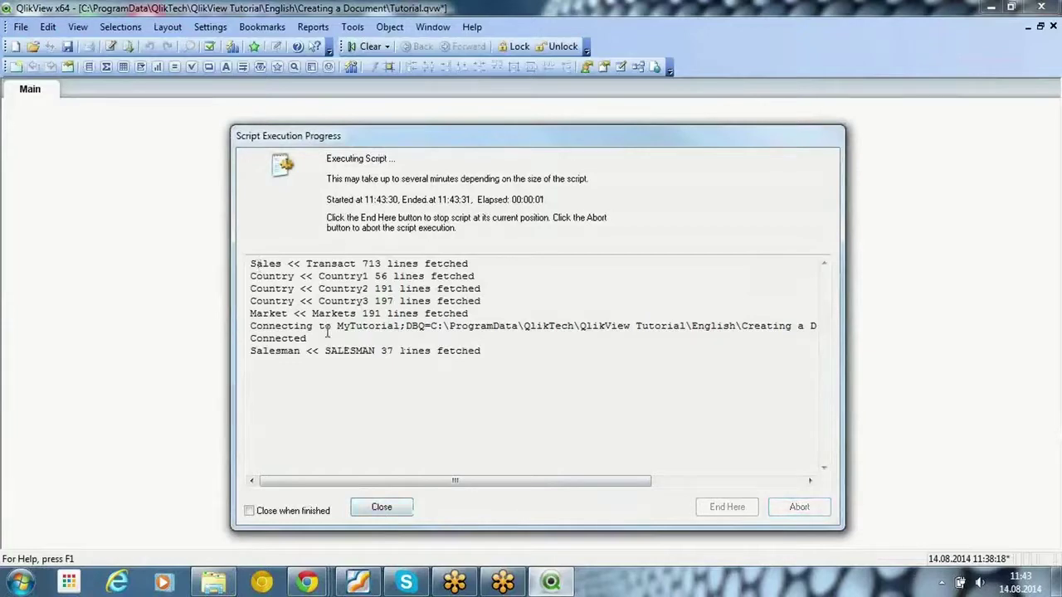
pyautogui.click(382, 508)
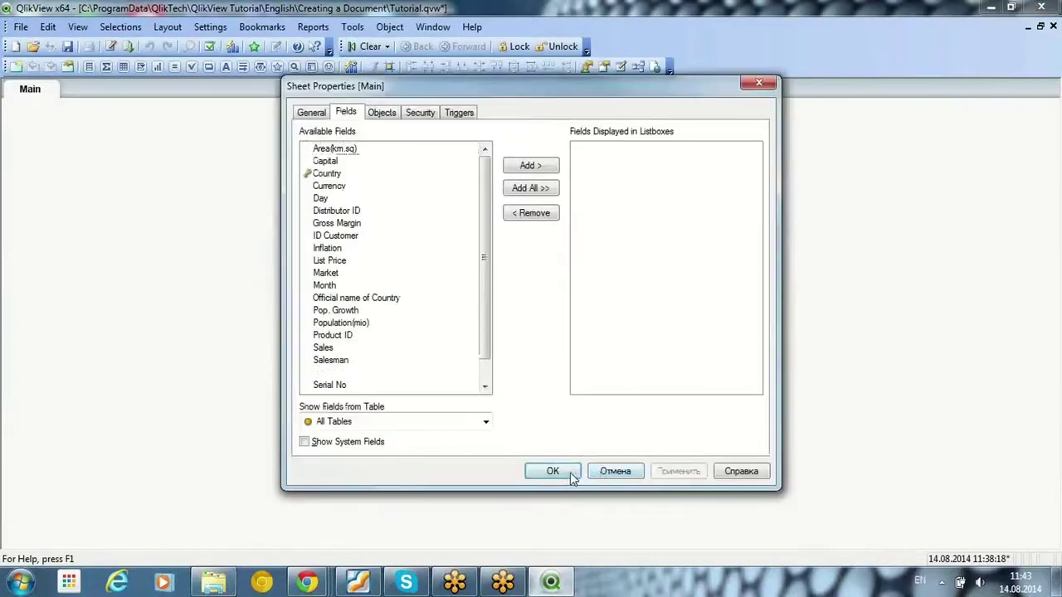
pyautogui.click(570, 472)
# Step: Rearrange the Country and Salesman tables in the Table Viewer so their links are easier to follow, and accept the layout
pyautogui.click(21, 28)
pyautogui.press('Escape')
pyautogui.hotkey('ctrl', 't')
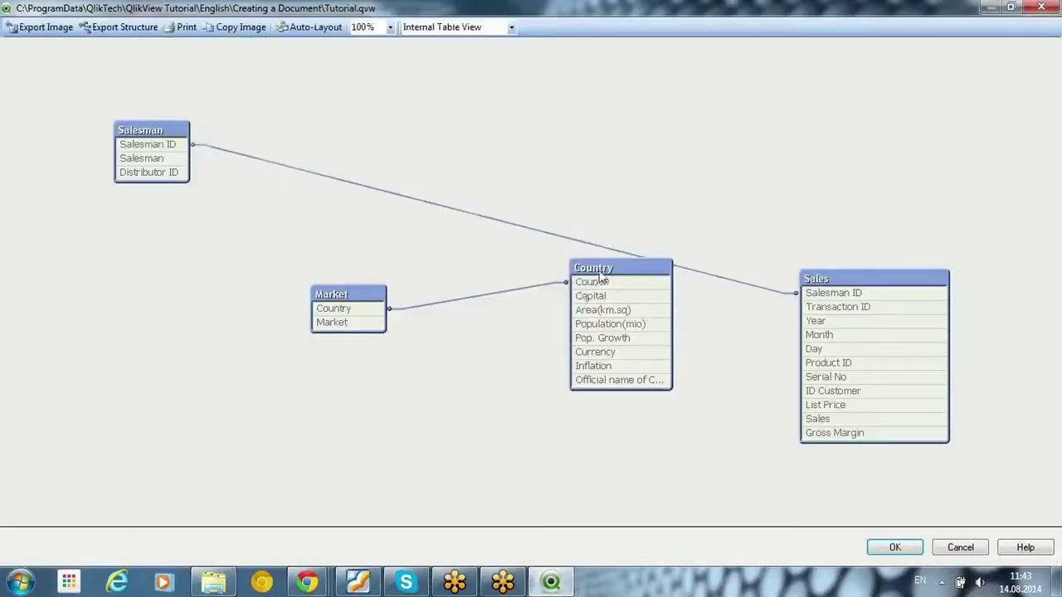
pyautogui.moveTo(595, 283); pyautogui.dragTo(586, 344)
pyautogui.moveTo(154, 127); pyautogui.dragTo(244, 130)
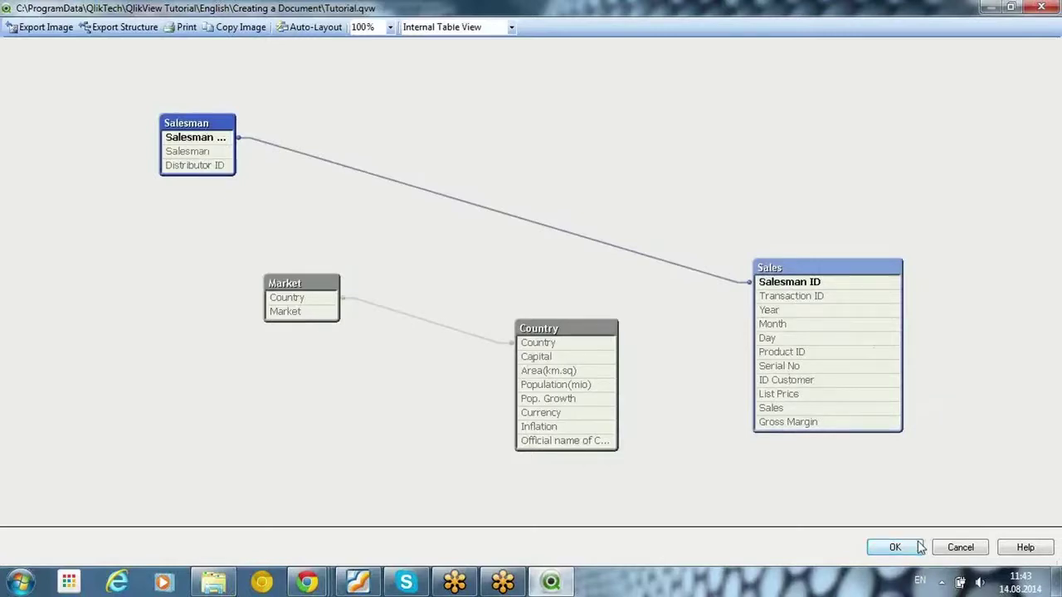
pyautogui.moveTo(174, 125); pyautogui.dragTo(551, 125)
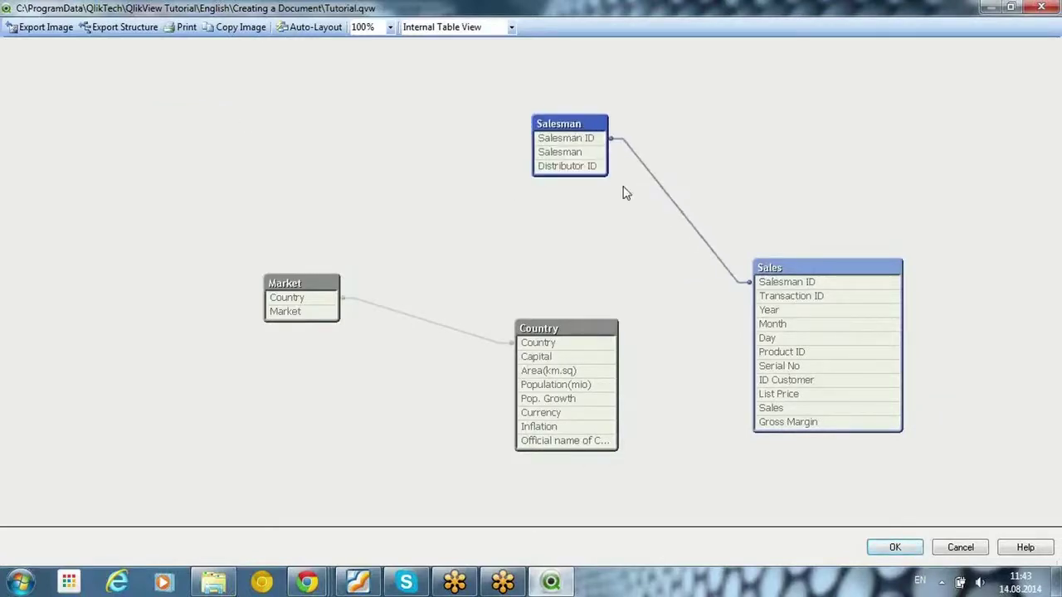
pyautogui.click(894, 545)
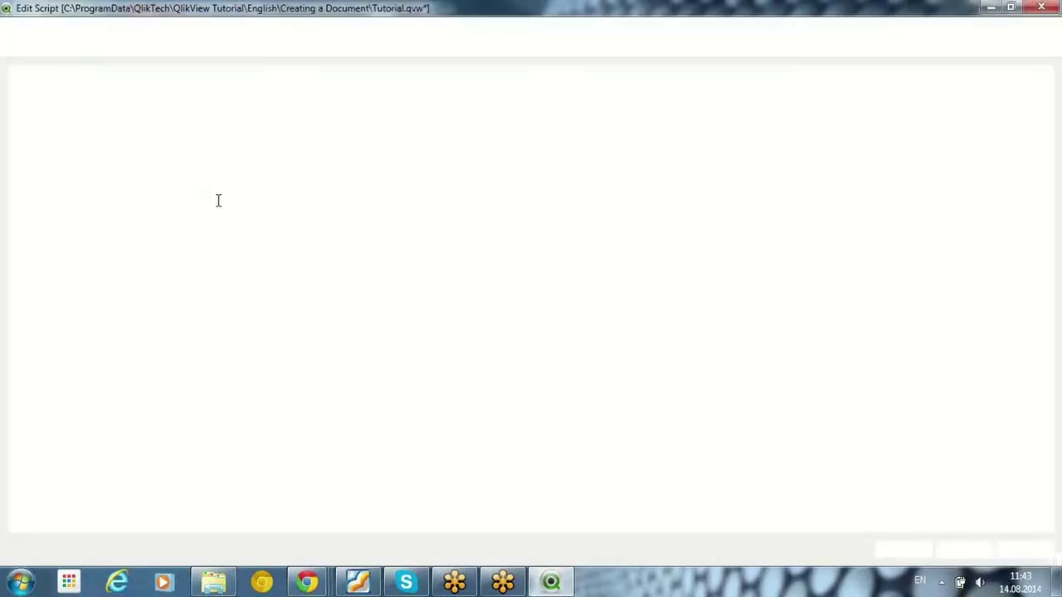
# Step: Reopen the script editor and add a new script tab named Customer
pyautogui.click(110, 27)
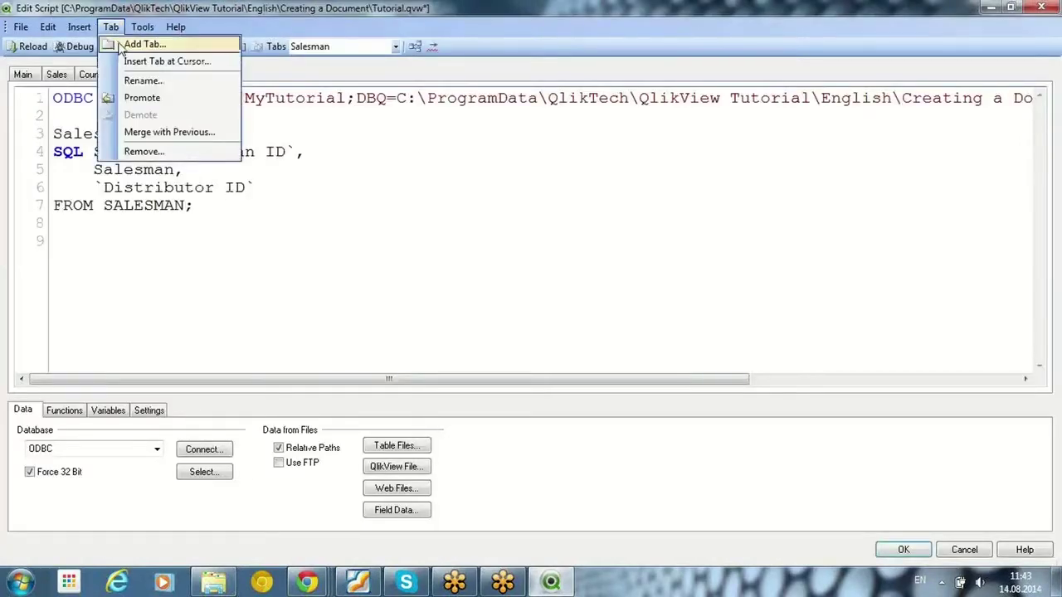
pyautogui.click(141, 44)
pyautogui.write('Customer')
pyautogui.press('Return')
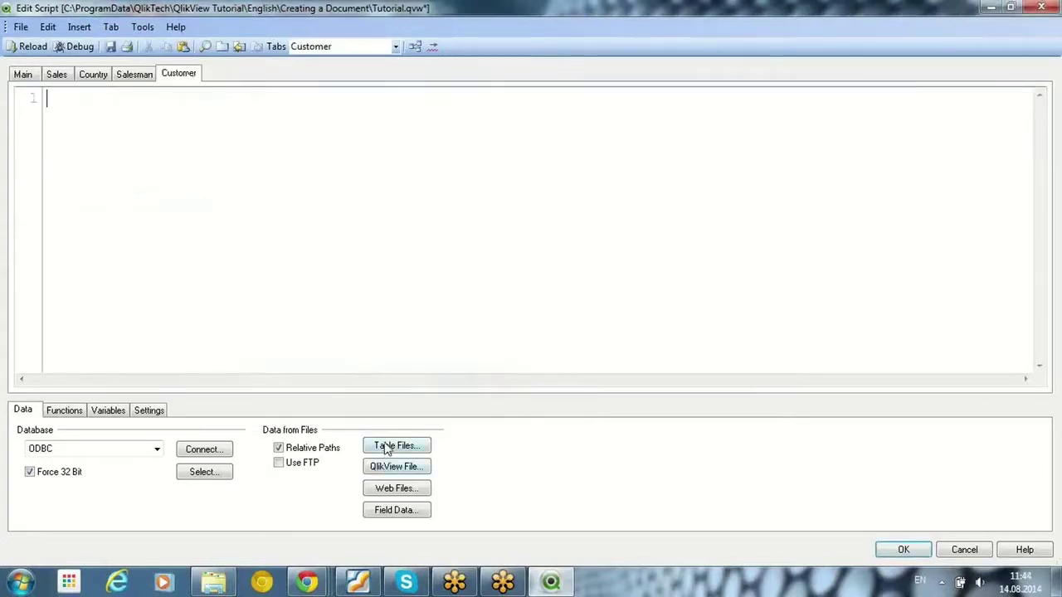
# Step: Insert a load statement for the CUSTOMER$ table of Customer.xls with embedded labels into the Customer script
pyautogui.click(387, 449)
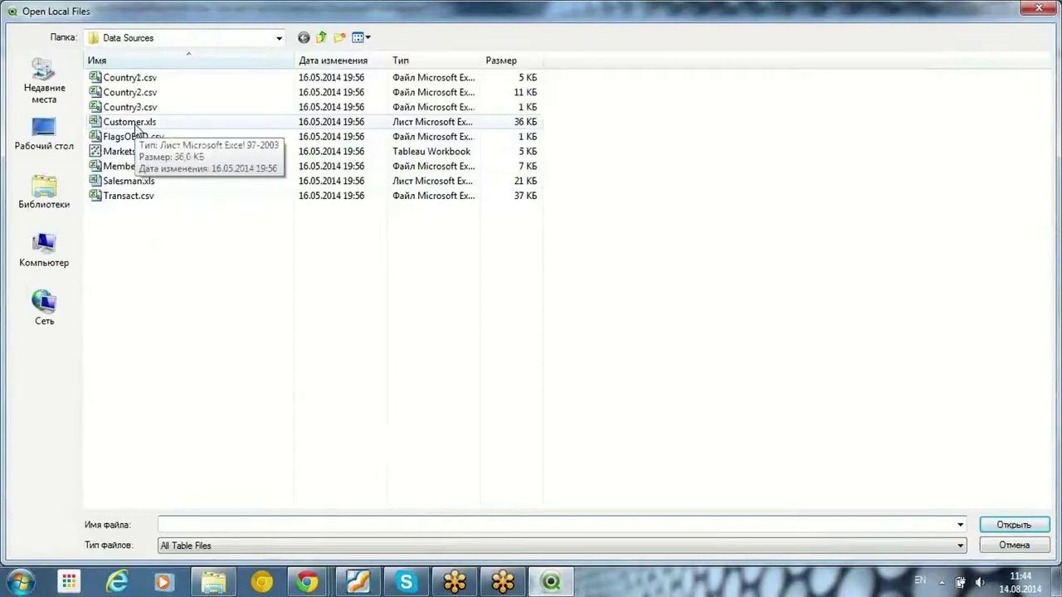
pyautogui.doubleClick(137, 124)
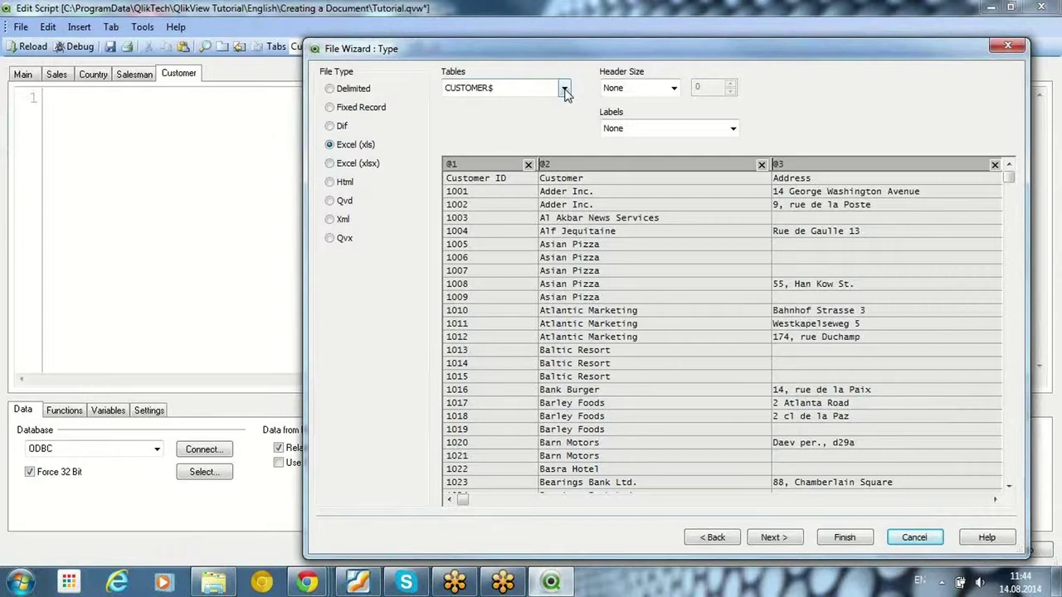
pyautogui.moveTo(556, 48); pyautogui.dragTo(494, 47)
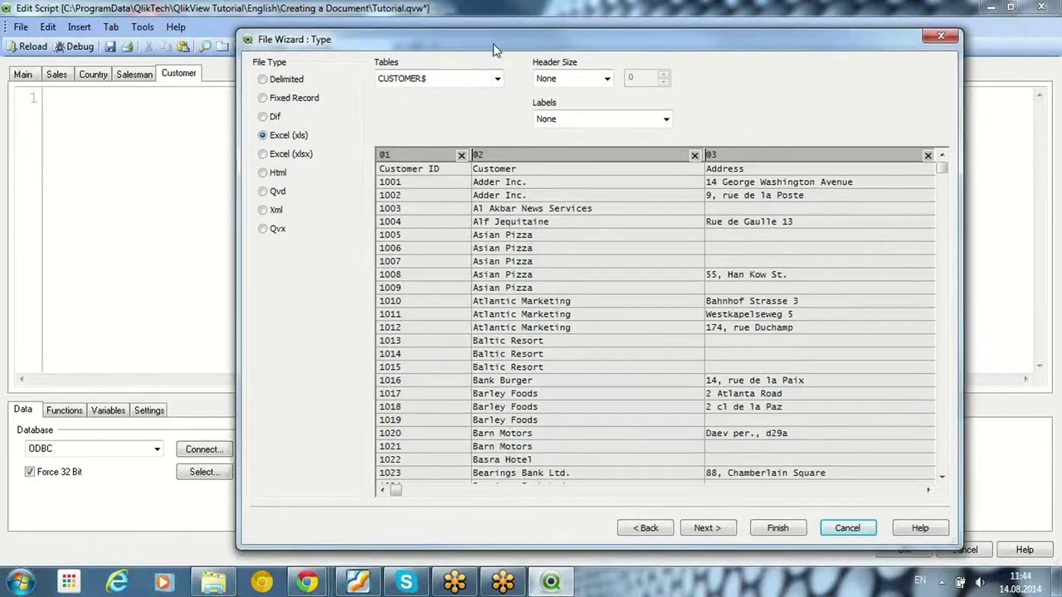
pyautogui.click(498, 80)
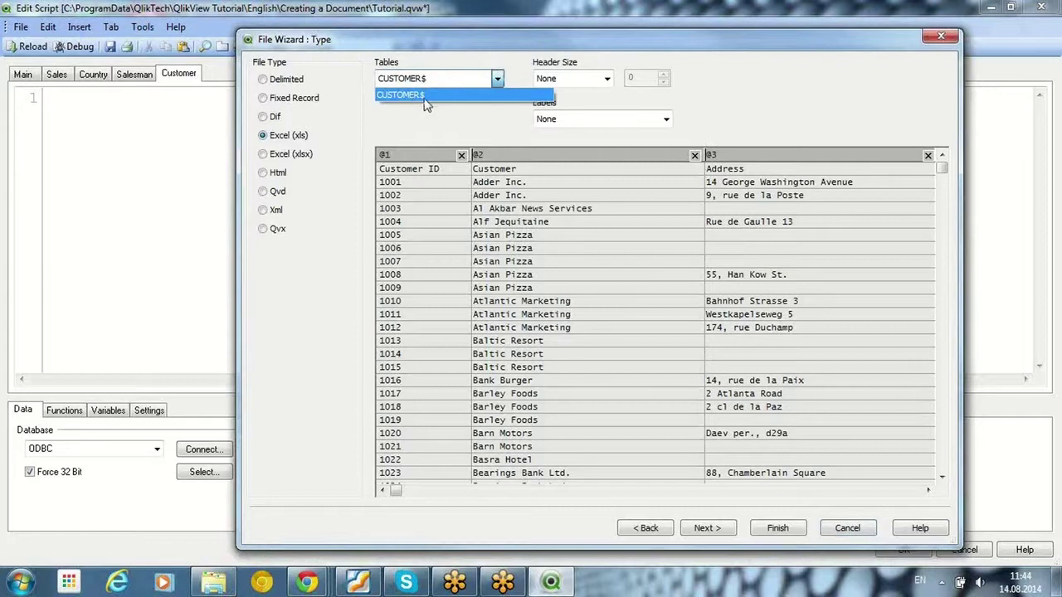
pyautogui.click(420, 97)
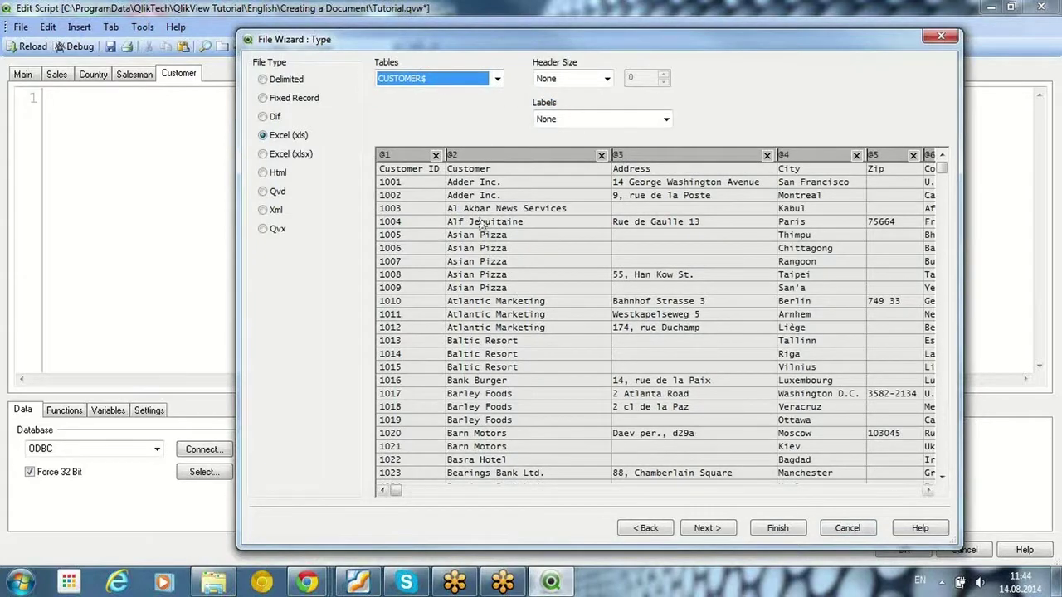
pyautogui.click(665, 119)
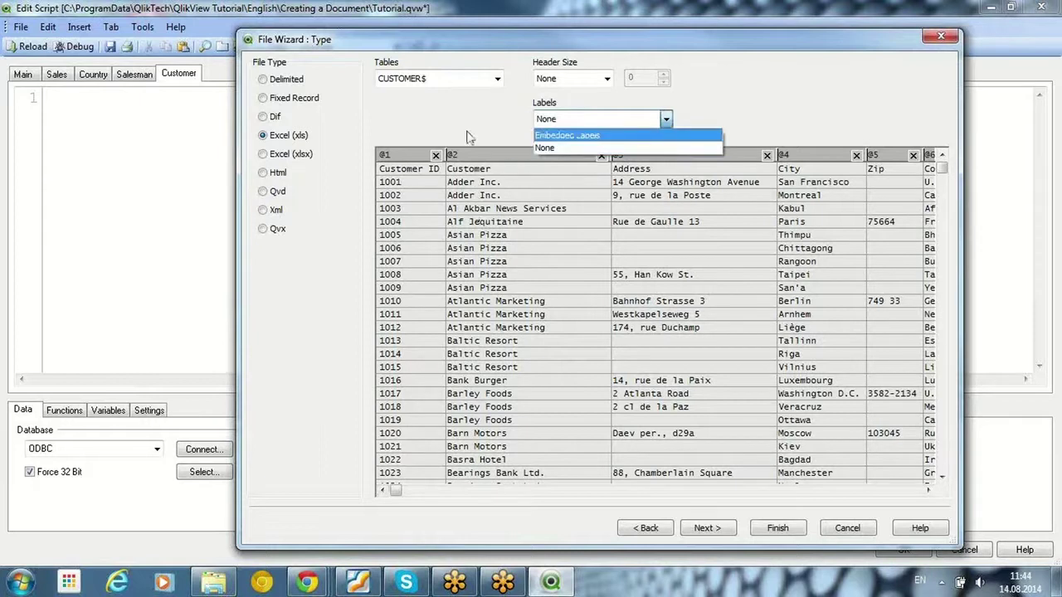
pyautogui.click(433, 181)
pyautogui.click(623, 118)
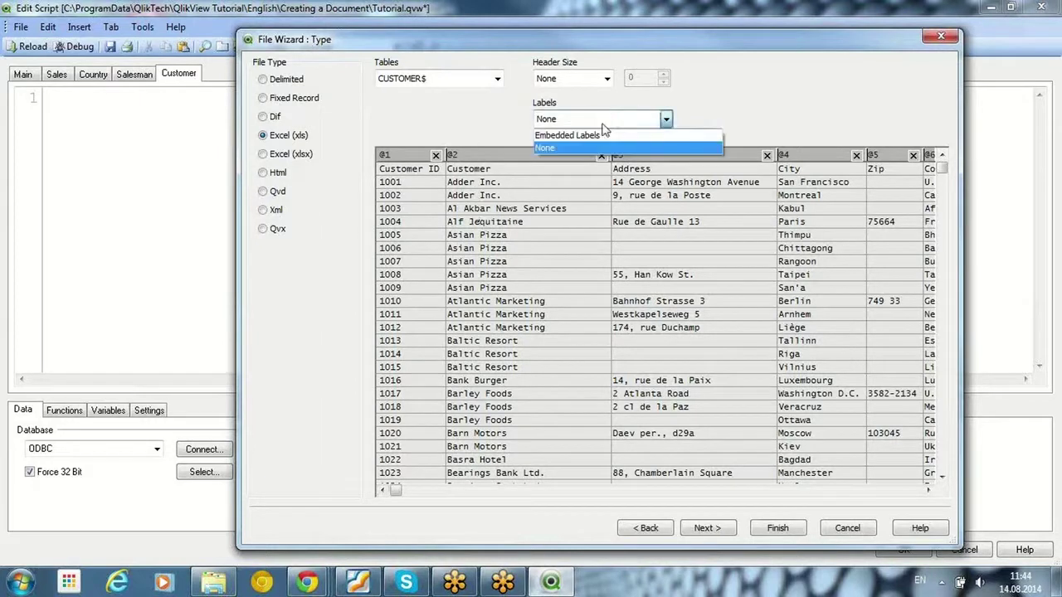
pyautogui.click(602, 135)
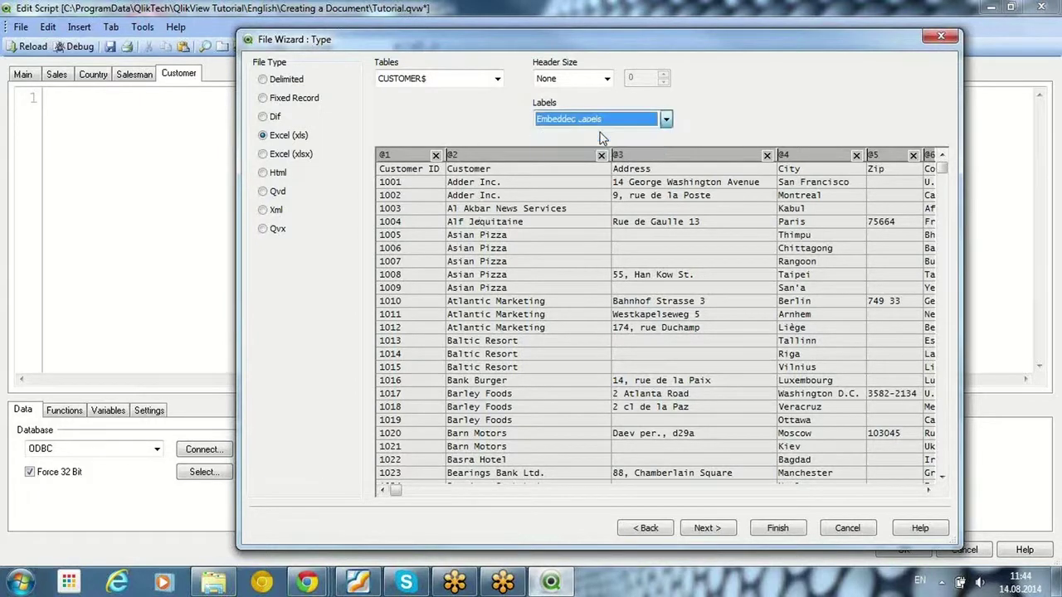
pyautogui.click(785, 532)
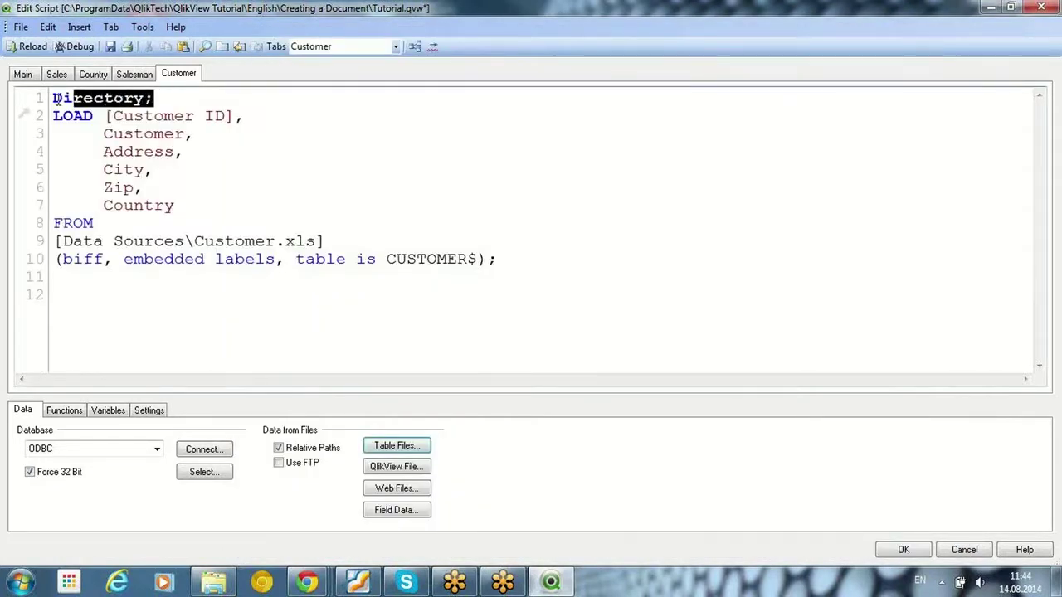
# Step: Replace the Directory line of the Customer script with the table label "Customer:"
pyautogui.write('Customer:')
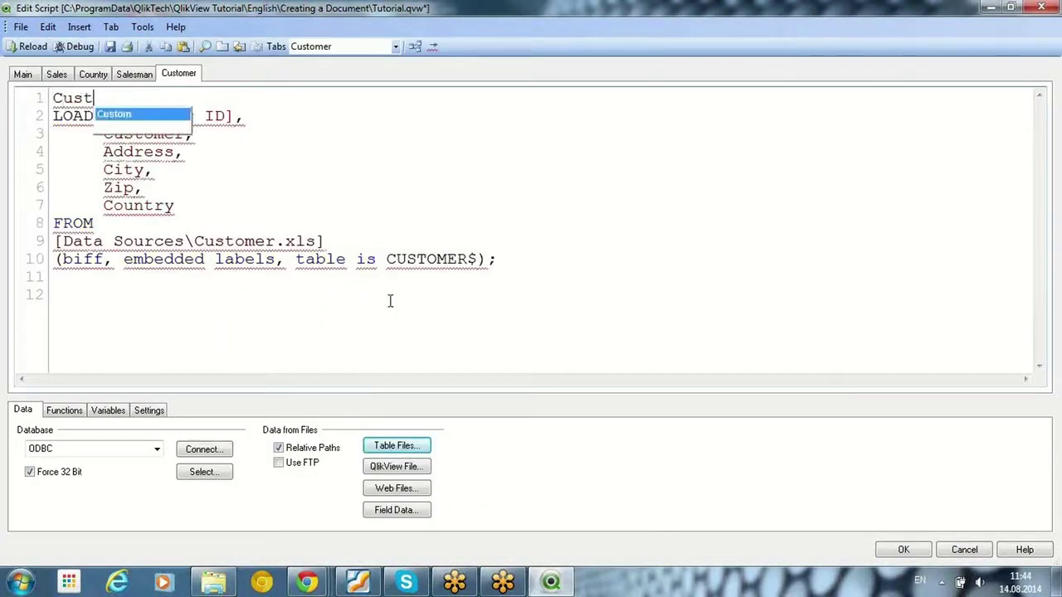
pyautogui.doubleClick(131, 98)
pyautogui.click(174, 116)
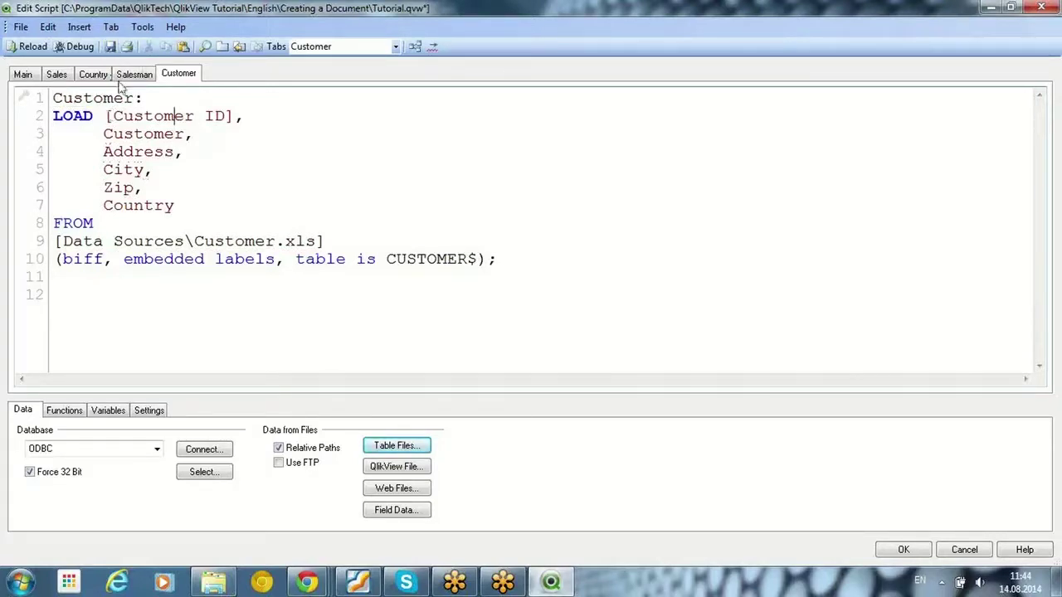
# Step: Compare the names of the customer ID fields in the Sales and Customer scripts
pyautogui.click(58, 76)
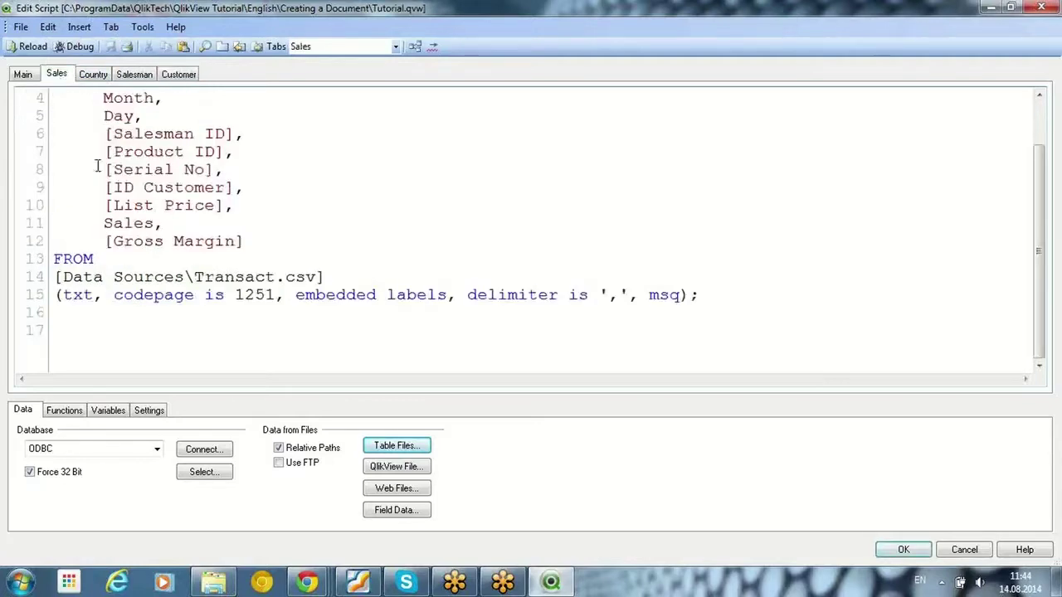
pyautogui.scroll(1, 96, 202)
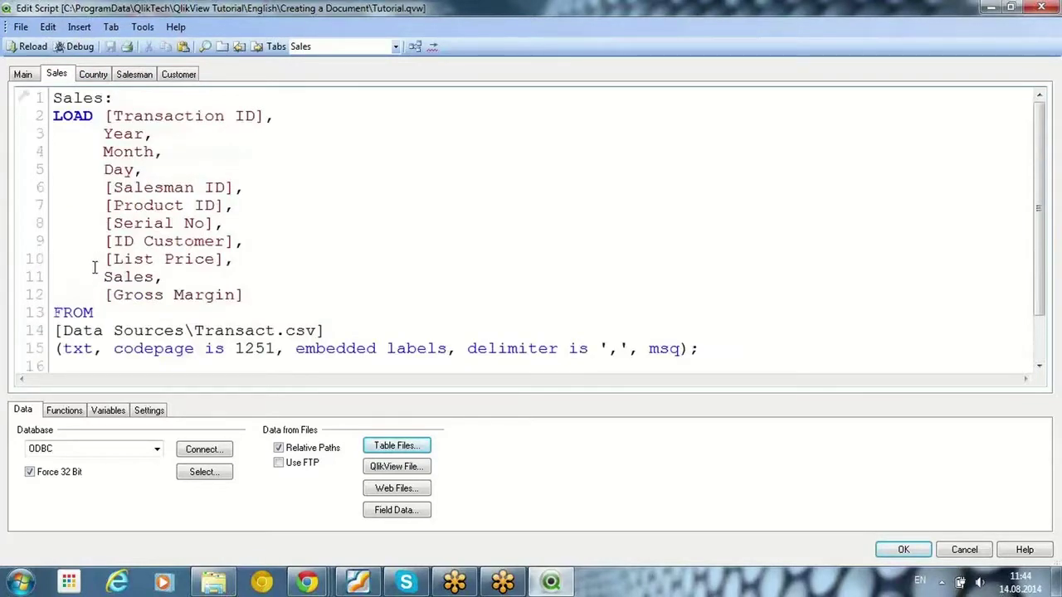
pyautogui.moveTo(103, 240); pyautogui.dragTo(238, 241)
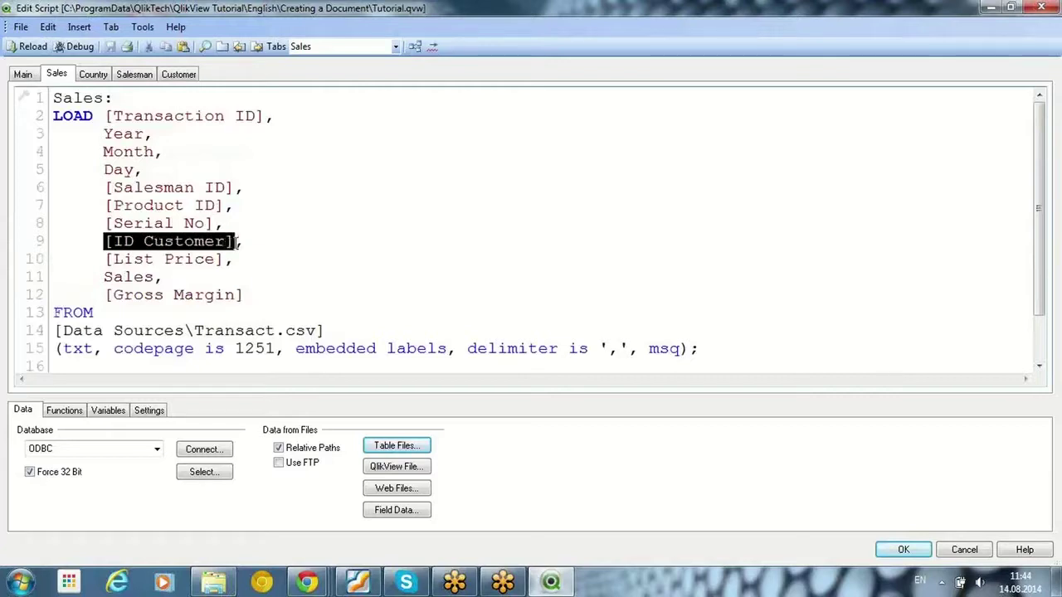
pyautogui.click(176, 74)
pyautogui.moveTo(107, 118); pyautogui.dragTo(235, 118)
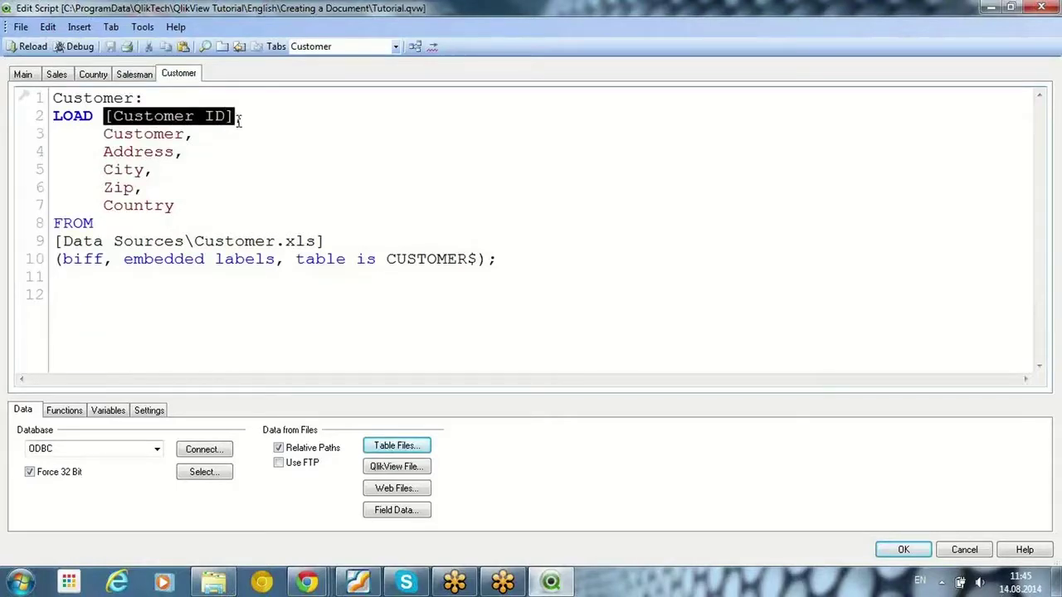
# Step: Rename the ID Customer field in the Sales load statement by adding the alias "as [Customer ID]", copied from the Customer script
pyautogui.click(60, 75)
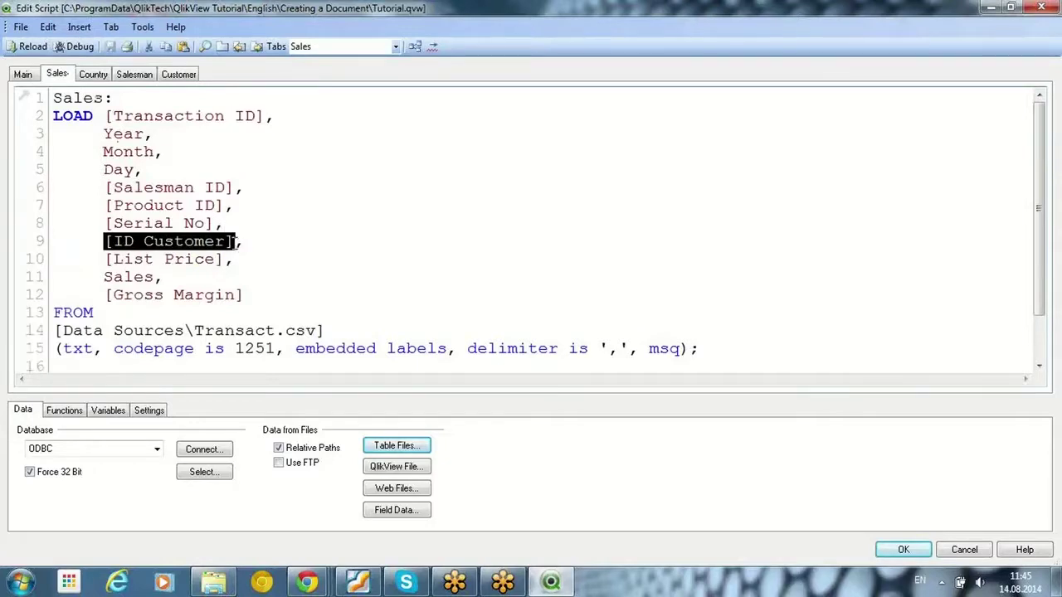
pyautogui.click(240, 261)
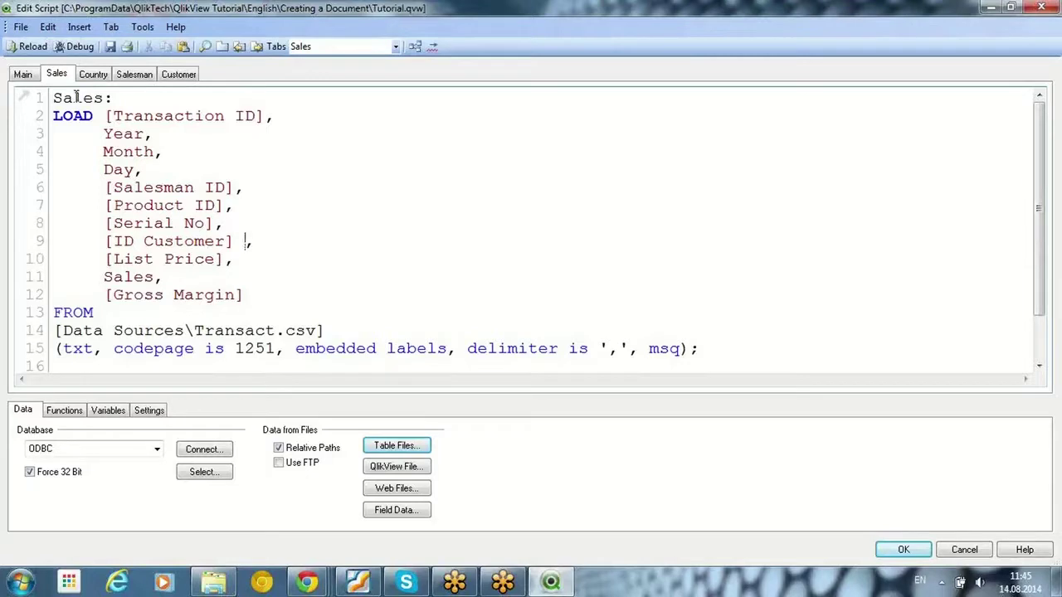
pyautogui.click(178, 76)
pyautogui.moveTo(103, 116); pyautogui.dragTo(237, 116)
pyautogui.hotkey('ctrl', 'c')
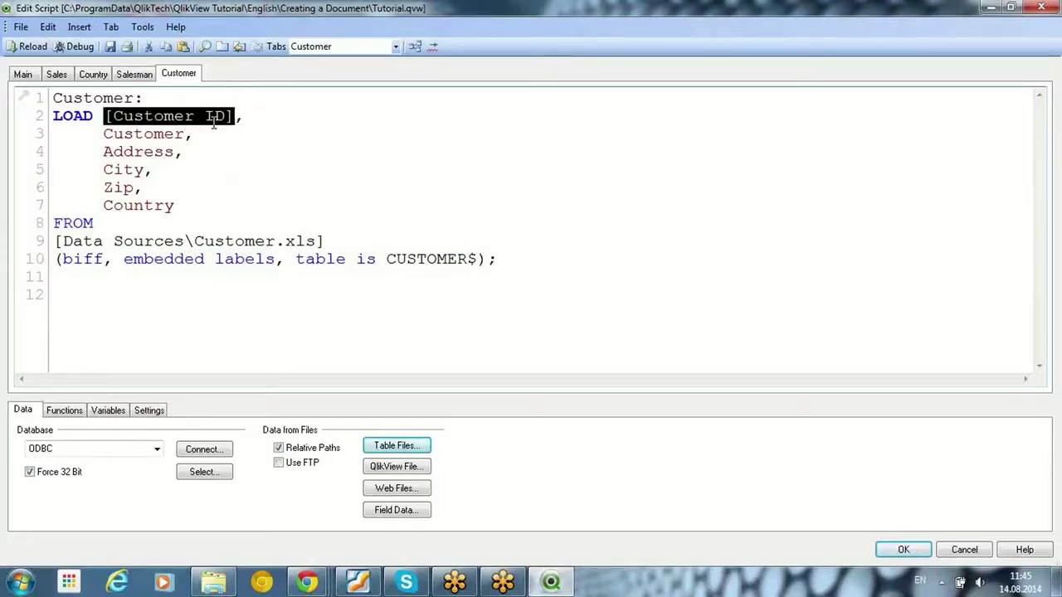
pyautogui.click(56, 74)
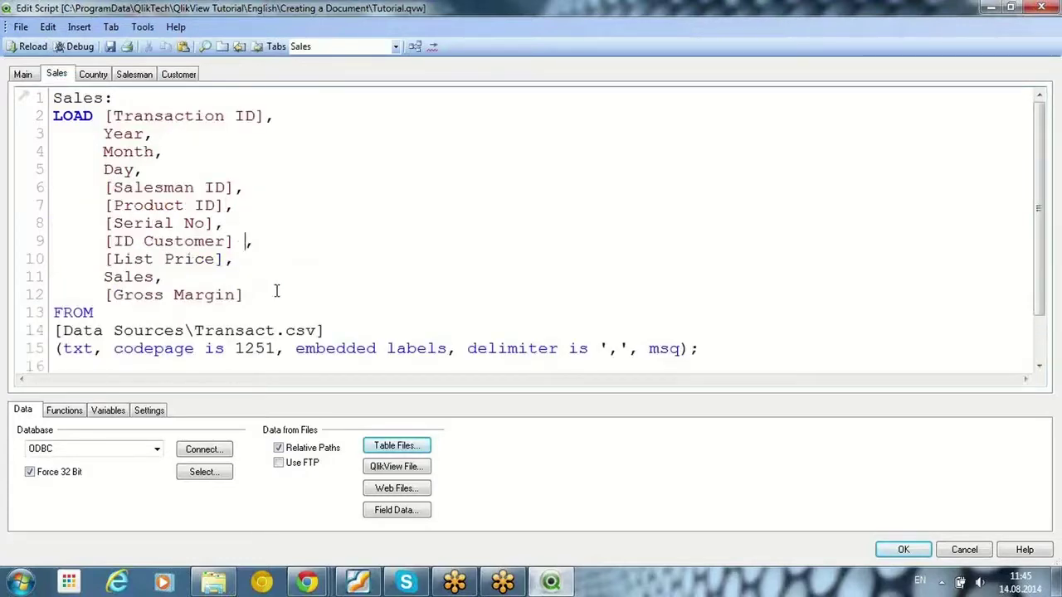
pyautogui.write('as')
pyautogui.hotkey('ctrl', 'v')
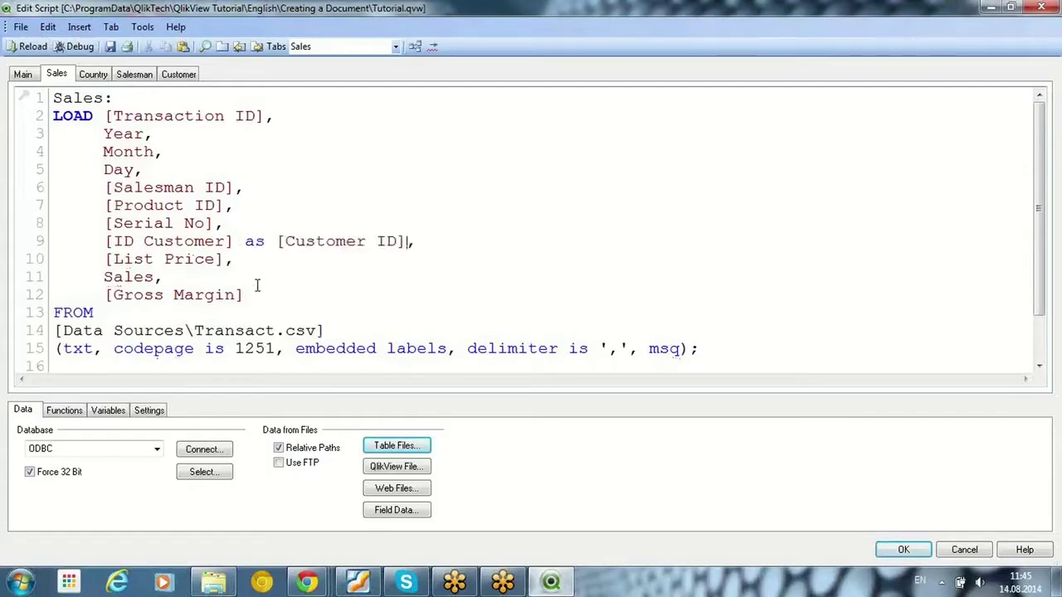
# Step: Reload the document by running the load script, and close the progress and sheet properties dialogs
pyautogui.click(29, 47)
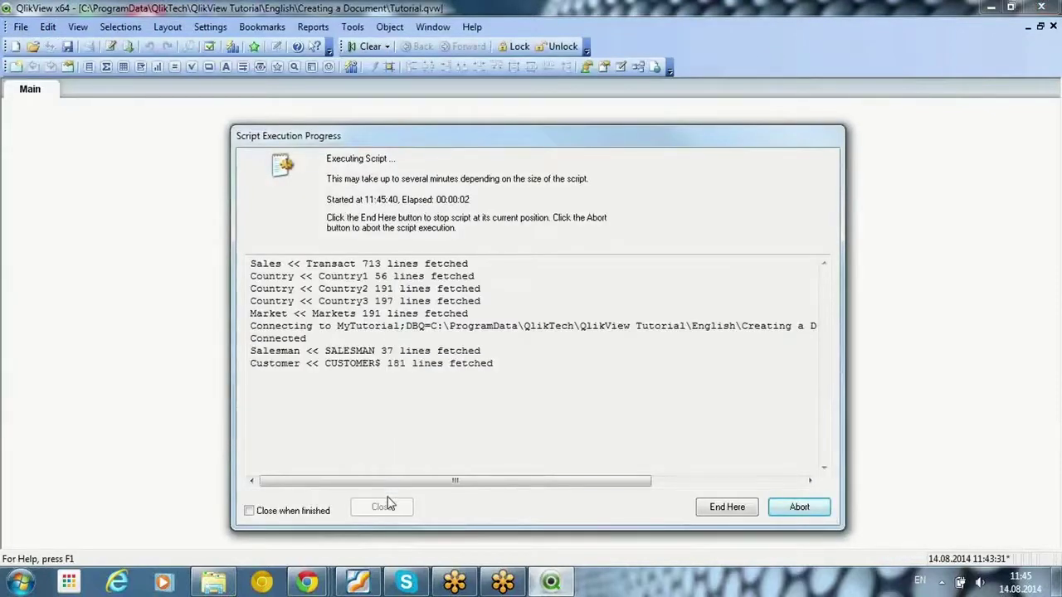
pyautogui.click(383, 508)
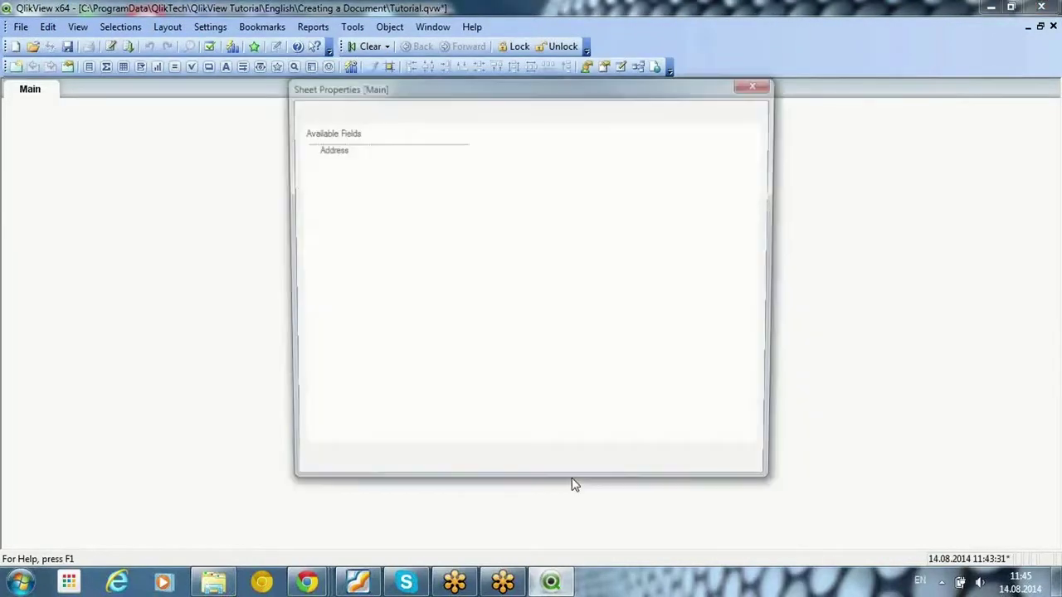
pyautogui.click(553, 471)
# Step: Show the table structure, place Customer above Sales and Salesman beside it, and widen the Customer table to fit its field names
pyautogui.hotkey('ctrl', 't')
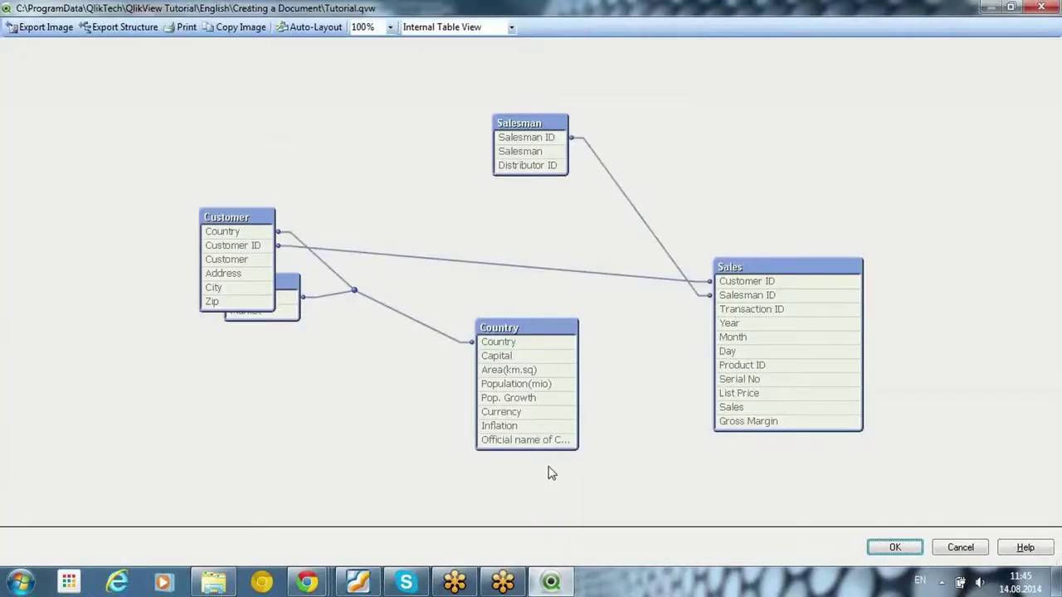
pyautogui.moveTo(261, 237); pyautogui.dragTo(826, 106)
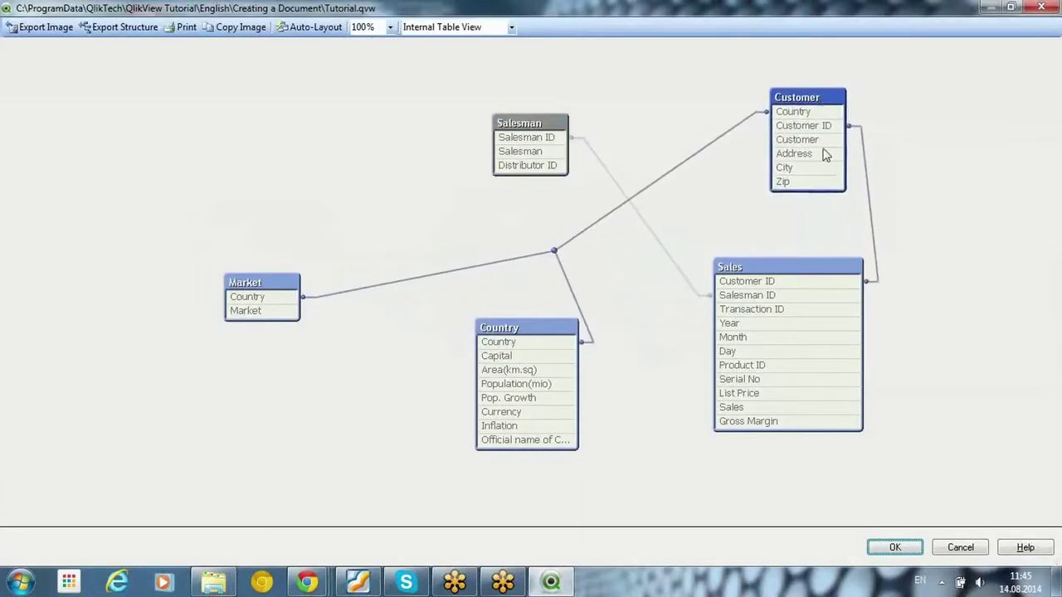
pyautogui.moveTo(535, 135); pyautogui.dragTo(982, 329)
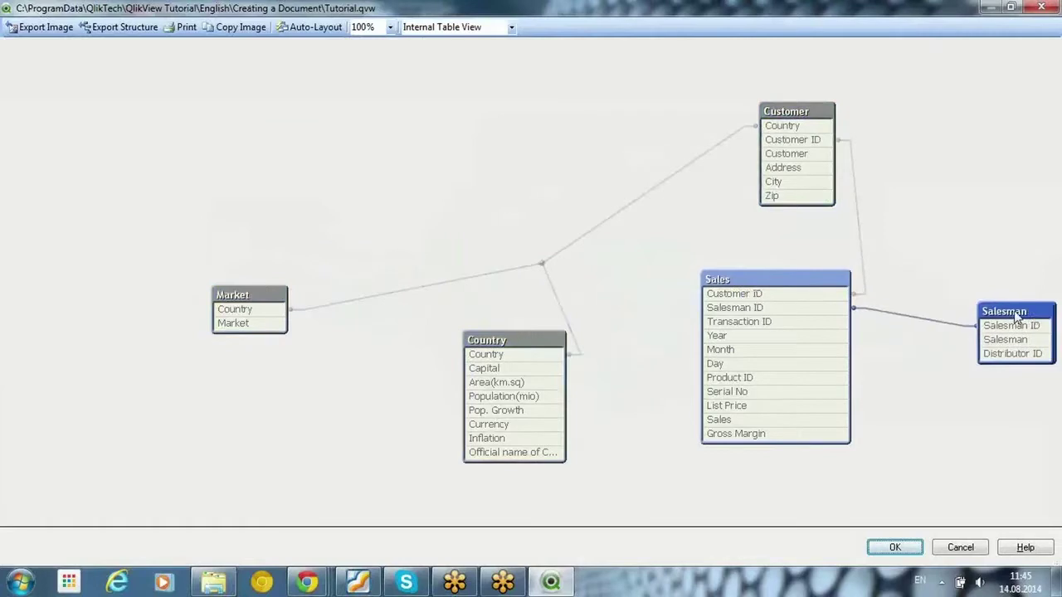
pyautogui.moveTo(621, 277); pyautogui.dragTo(585, 271)
pyautogui.moveTo(680, 117); pyautogui.dragTo(666, 143)
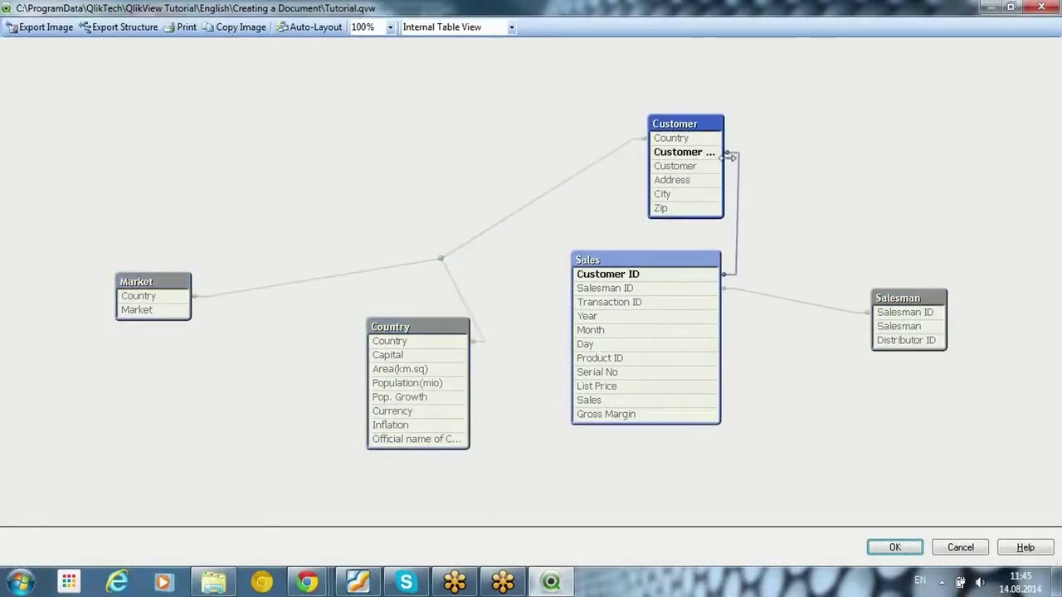
pyautogui.moveTo(724, 158); pyautogui.dragTo(736, 157)
# Step: Bring the Salesman table closer to Sales, move Market above Country, and accept the table layout
pyautogui.click(899, 306)
pyautogui.moveTo(898, 305); pyautogui.dragTo(829, 305)
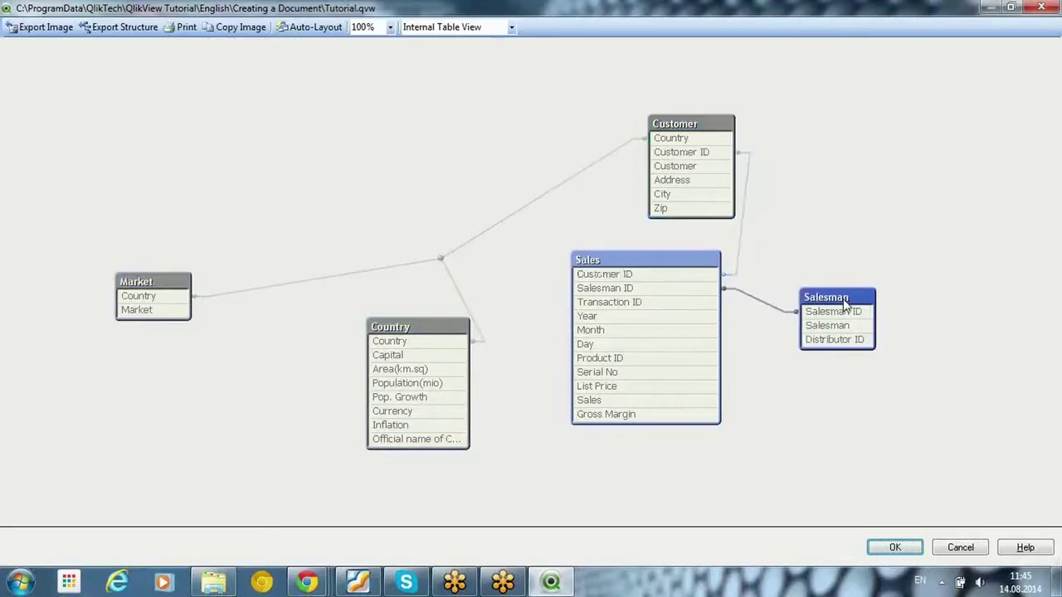
pyautogui.click(469, 337)
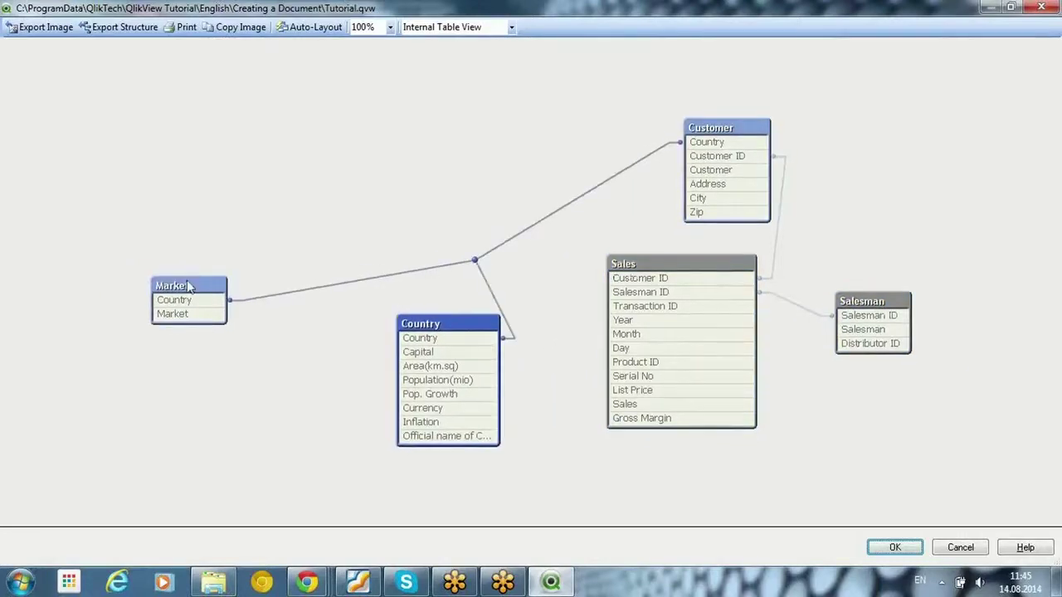
pyautogui.moveTo(190, 283); pyautogui.dragTo(332, 181)
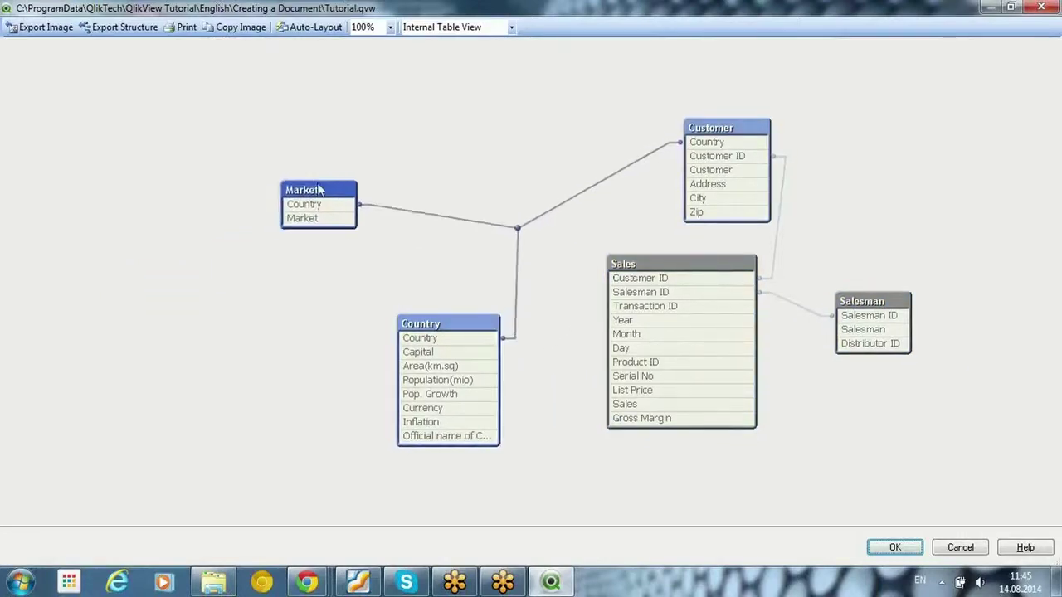
pyautogui.click(896, 549)
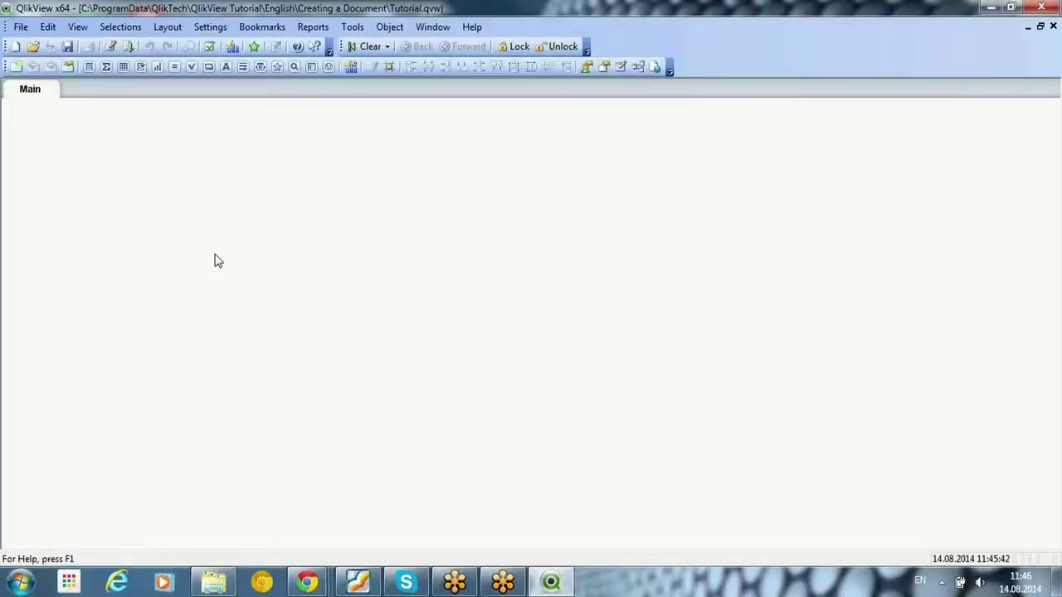
# Step: Save the document and add three new sheets, returning to the Main sheet
pyautogui.click(67, 46)
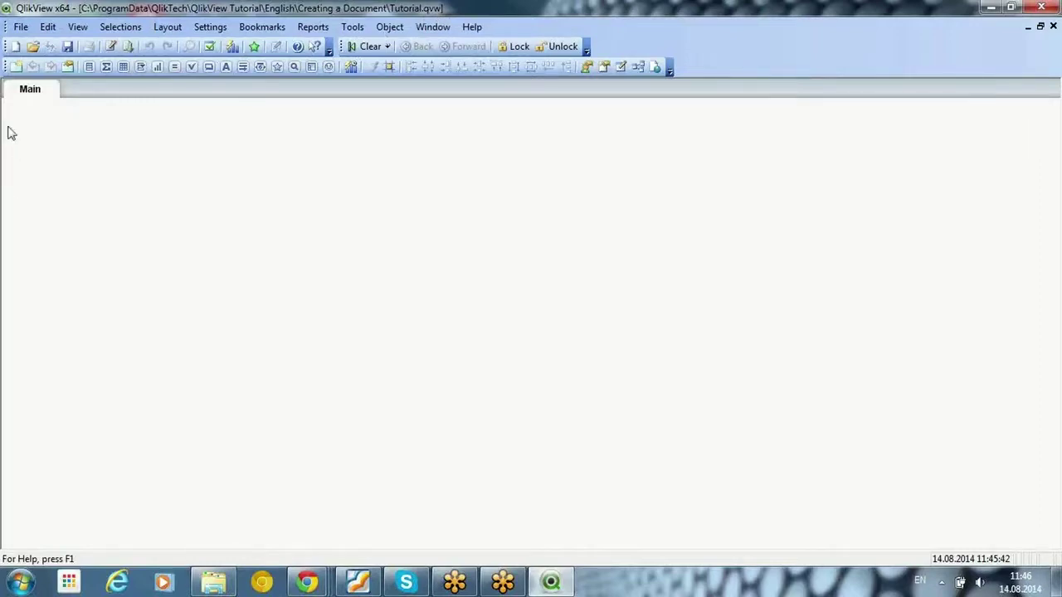
pyautogui.click(168, 26)
pyautogui.click(179, 45)
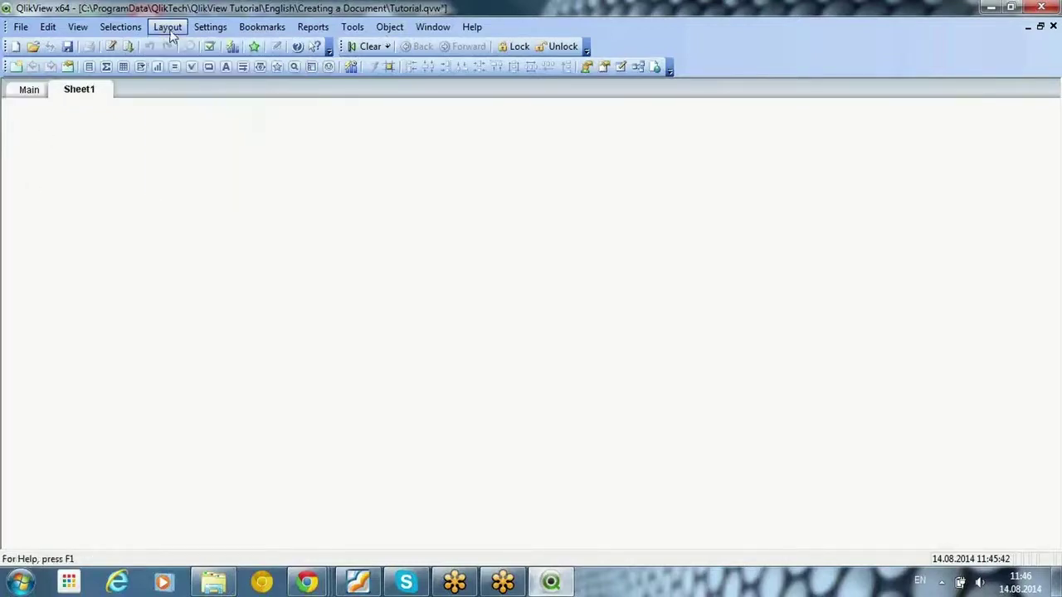
pyautogui.click(169, 26)
pyautogui.click(179, 46)
pyautogui.click(169, 27)
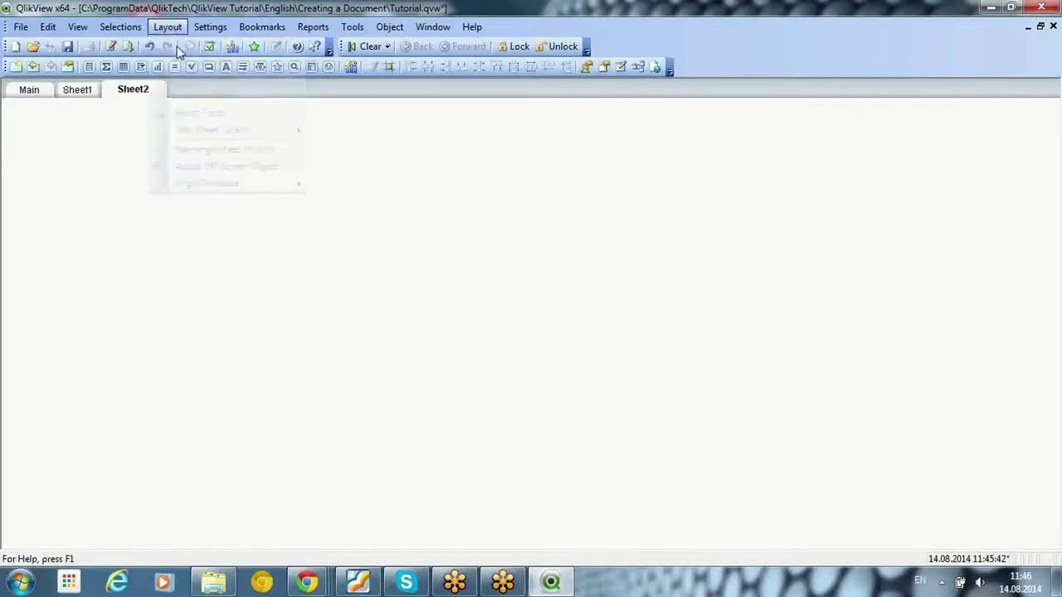
pyautogui.click(179, 46)
pyautogui.click(29, 89)
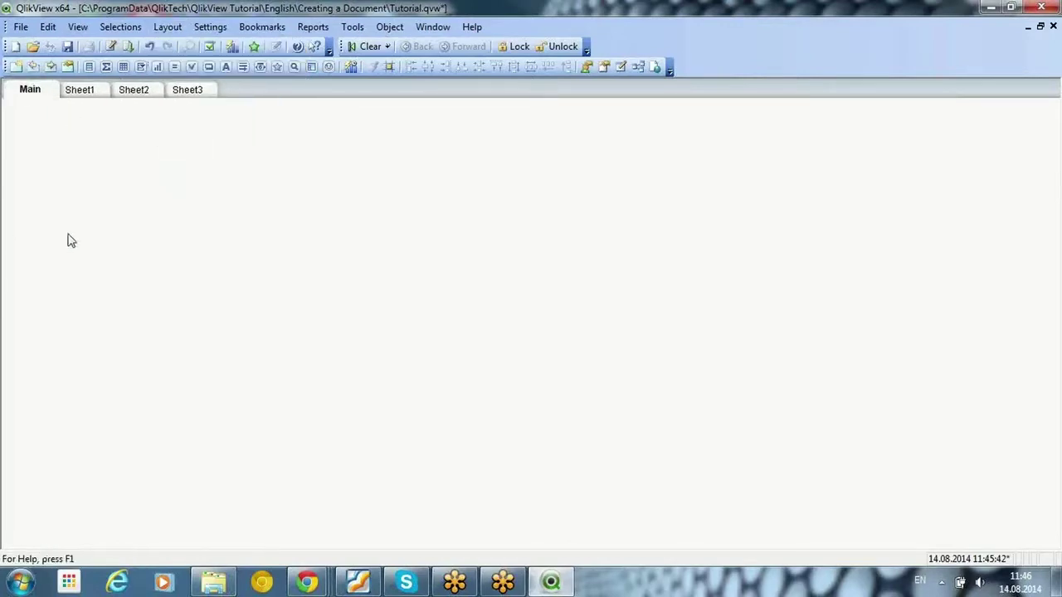
pyautogui.rightClick(41, 118)
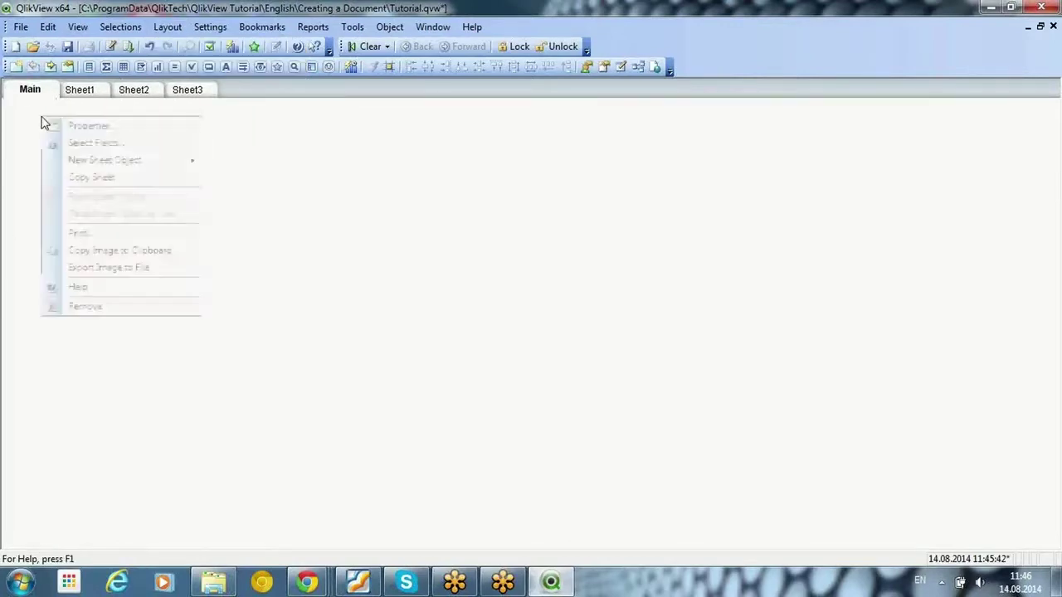
pyautogui.click(711, 81)
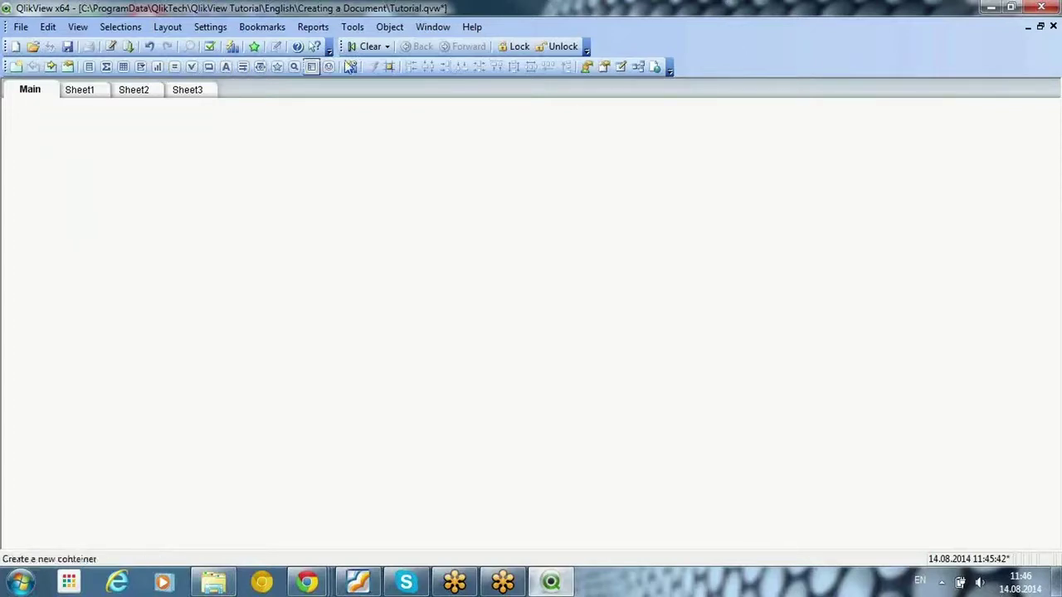
pyautogui.rightClick(737, 61)
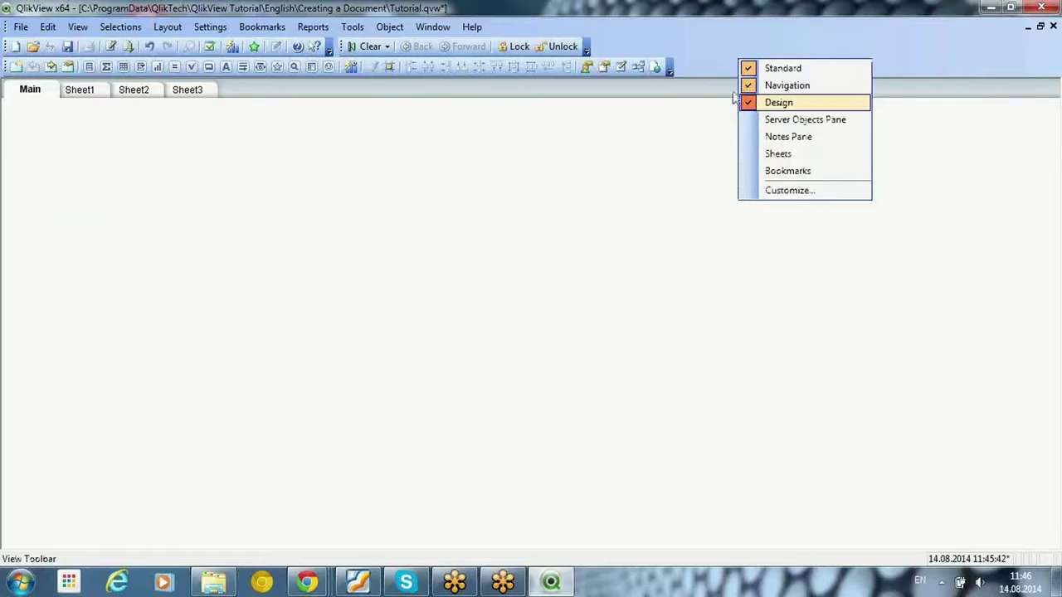
pyautogui.rightClick(691, 32)
pyautogui.click(80, 166)
# Step: Add a list box for the Country field to the Main sheet, and place it shortened in the sheet's upper-left corner
pyautogui.rightClick(58, 145)
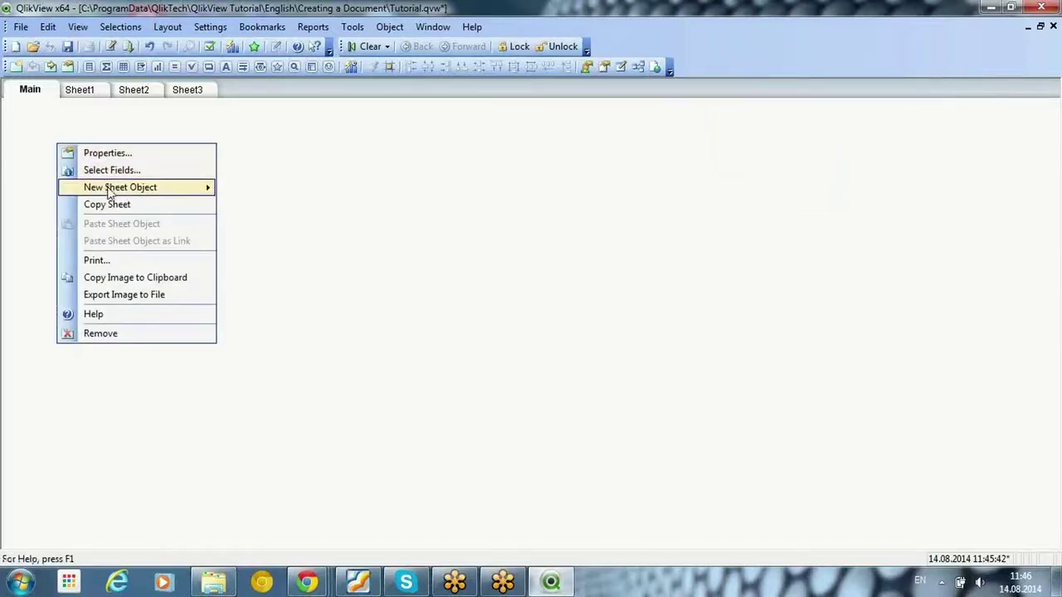
pyautogui.moveTo(108, 190)
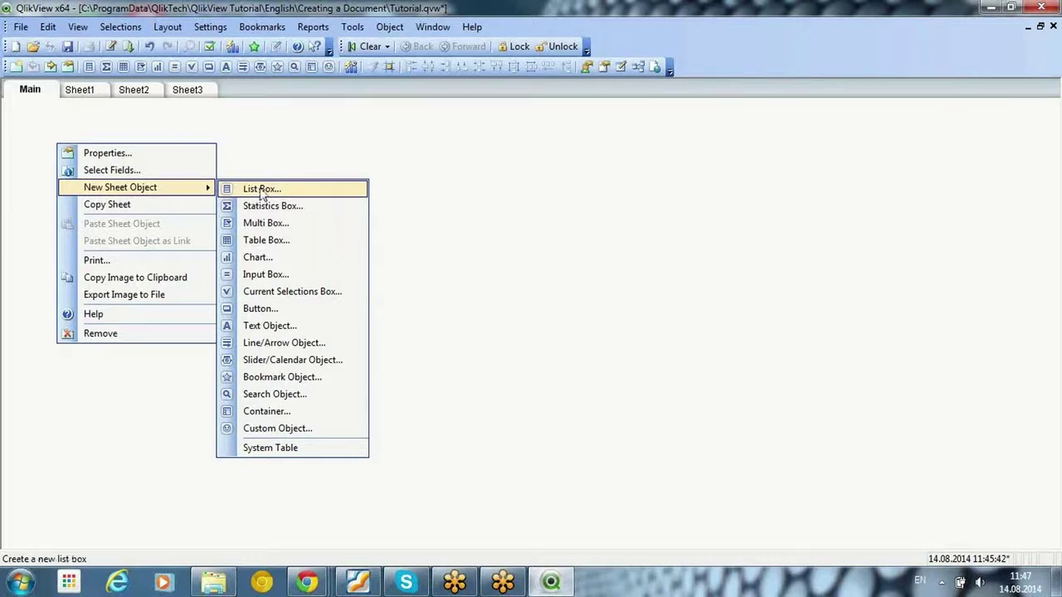
pyautogui.click(262, 189)
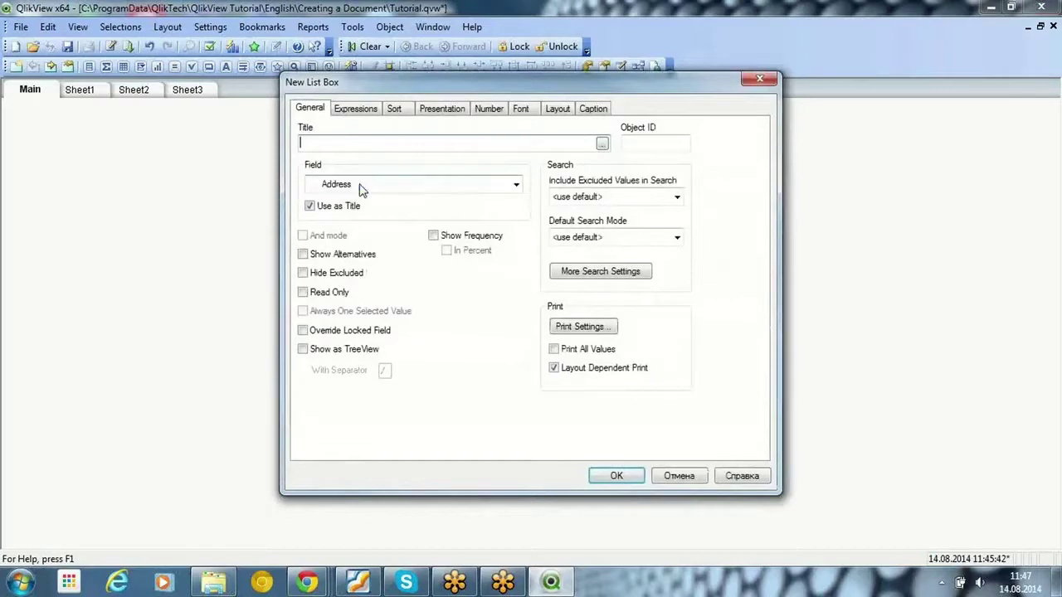
pyautogui.click(359, 186)
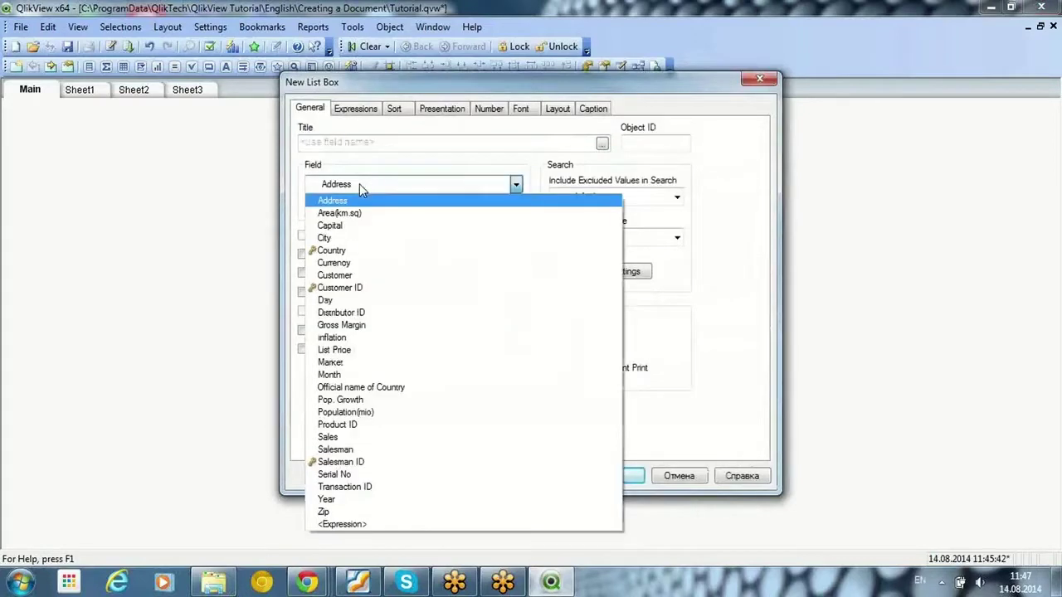
pyautogui.click(362, 250)
pyautogui.click(606, 477)
pyautogui.moveTo(114, 158); pyautogui.dragTo(71, 128)
pyautogui.moveTo(122, 338); pyautogui.dragTo(146, 248)
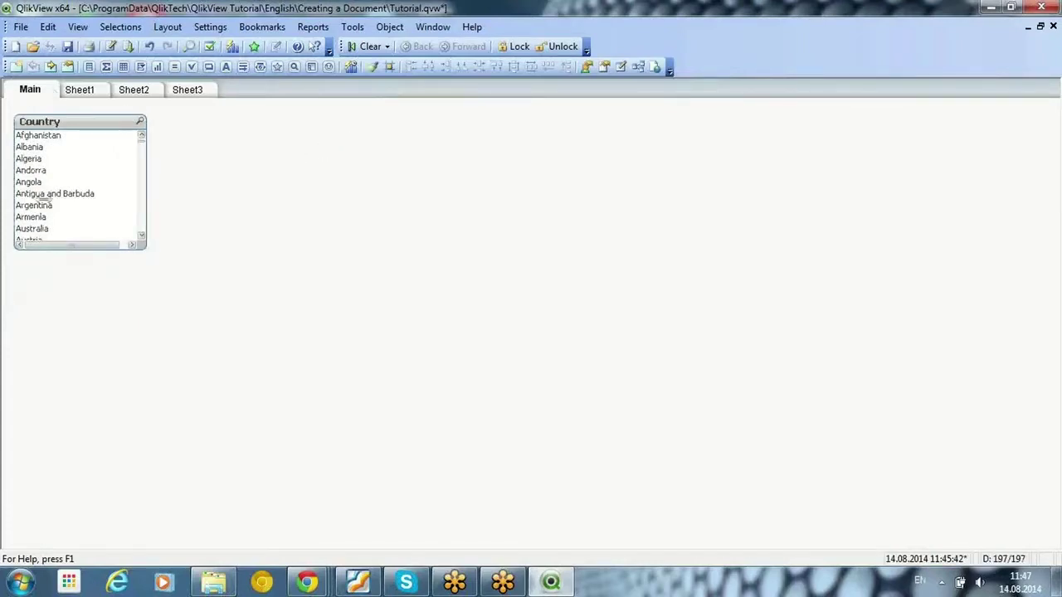
# Step: Add the Customer, Market and Salesman fields to the Main sheet as list boxes
pyautogui.rightClick(228, 147)
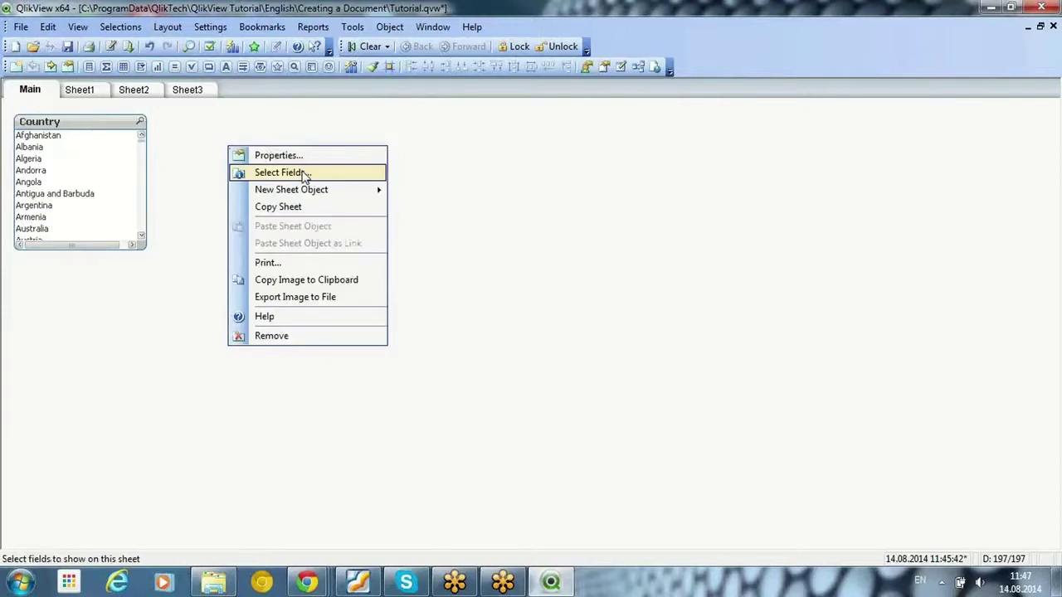
pyautogui.click(303, 173)
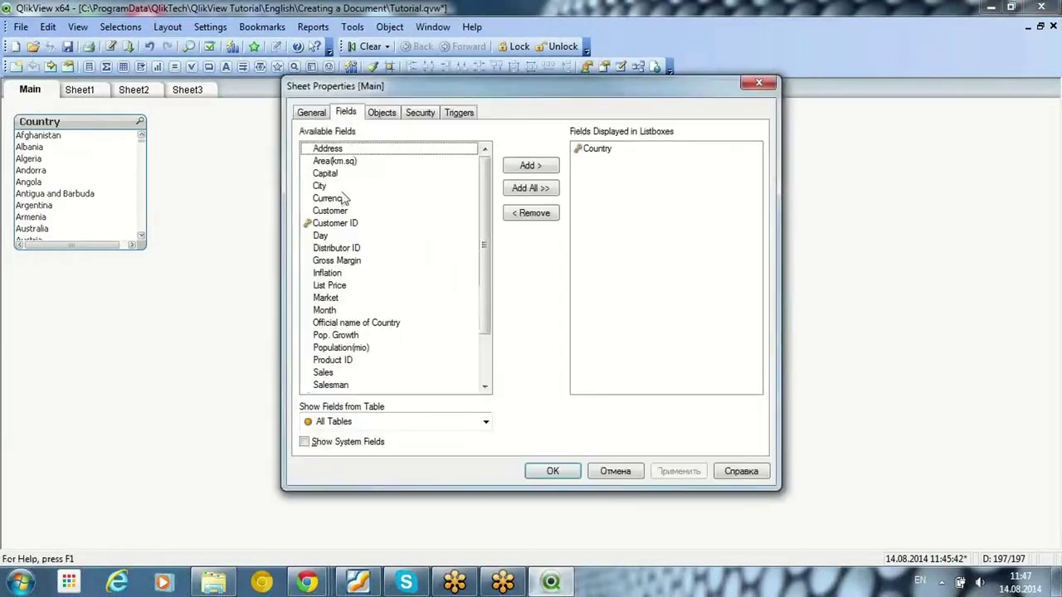
pyautogui.click(339, 212)
pyautogui.moveTo(477, 218); pyautogui.dragTo(480, 281)
pyautogui.keyDown('ctrl'); pyautogui.click(334, 238); pyautogui.keyUp('ctrl')
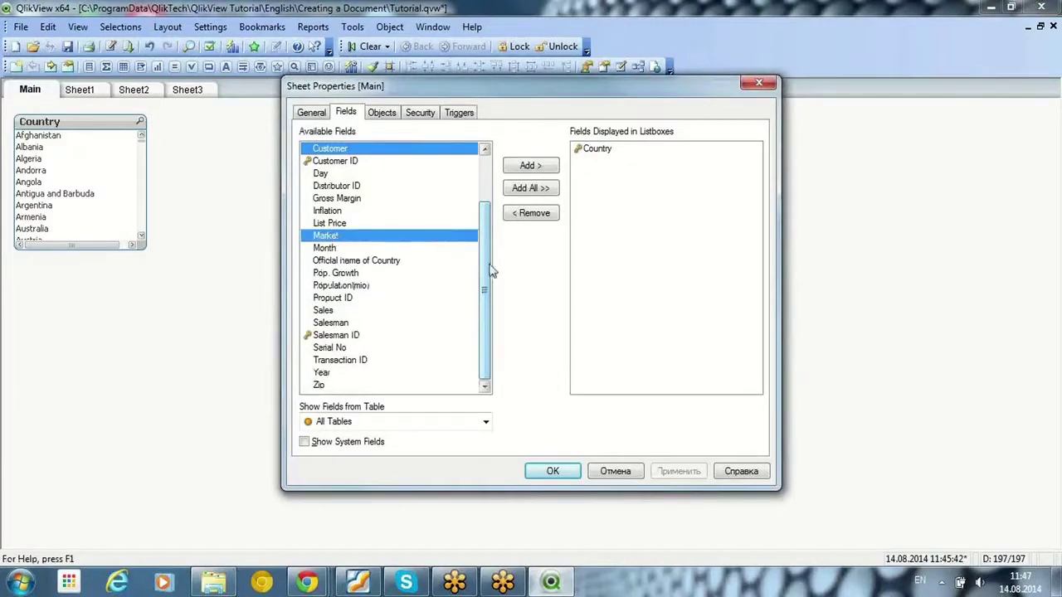
pyautogui.keyDown('ctrl'); pyautogui.click(330, 323); pyautogui.keyUp('ctrl')
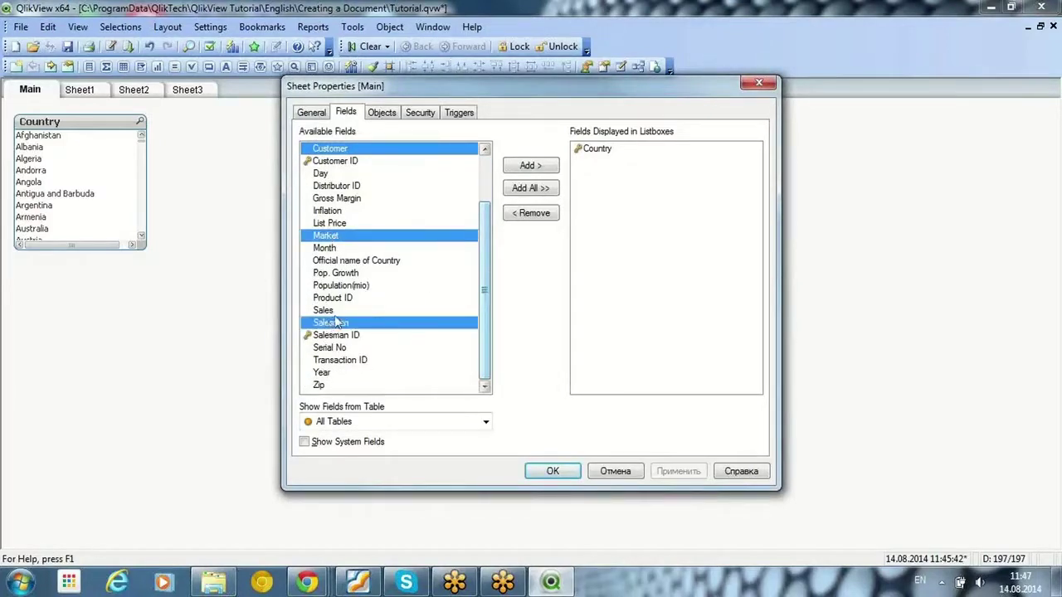
pyautogui.scroll(2, 475, 259)
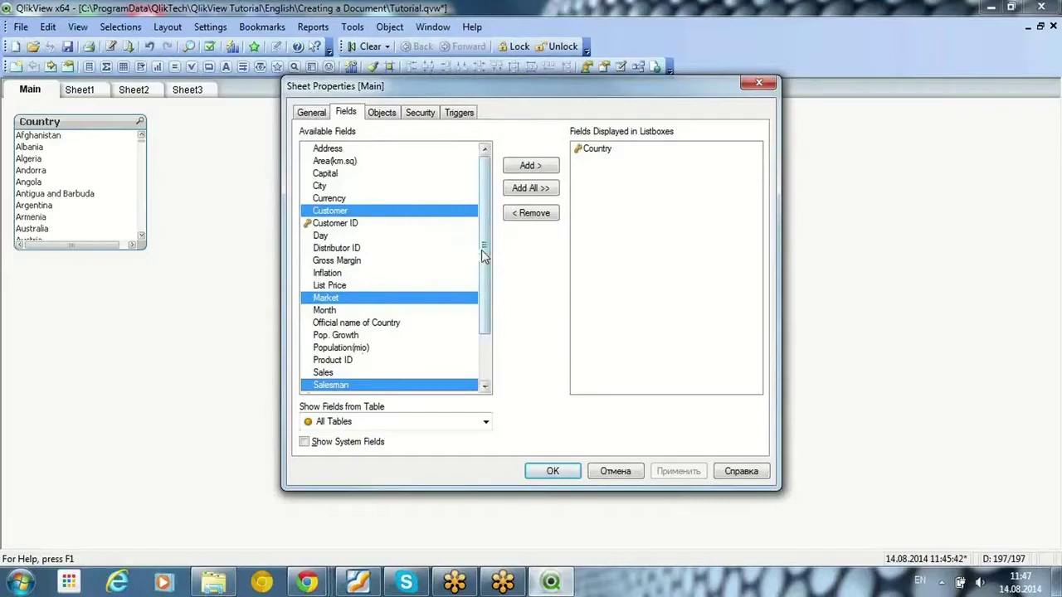
pyautogui.scroll(-2, 488, 330)
pyautogui.scroll(2, 479, 277)
pyautogui.click(531, 167)
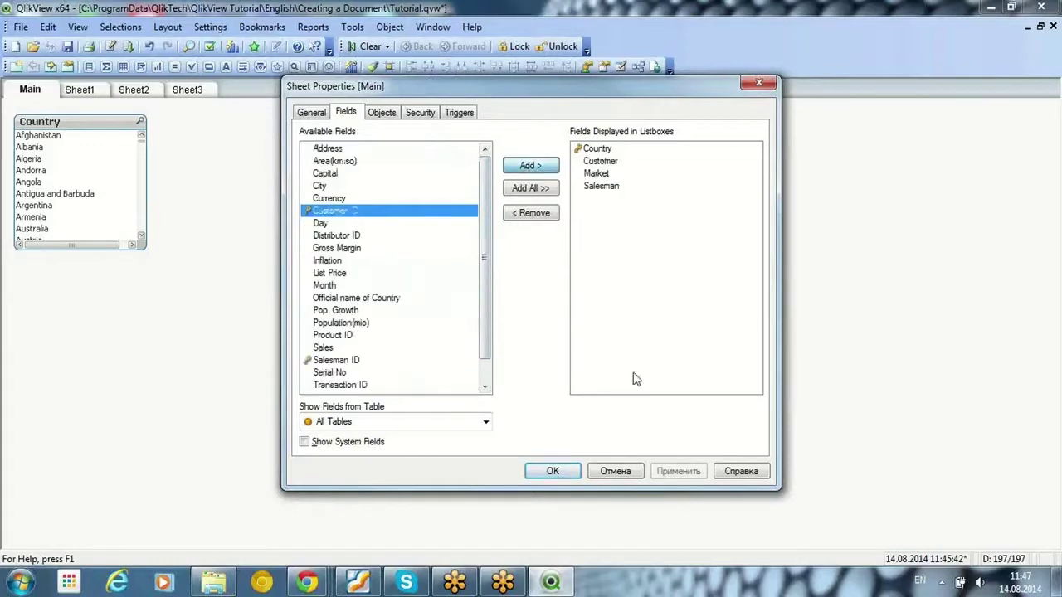
pyautogui.click(545, 471)
# Step: Move the Market and Salesman list boxes away from the overlapping stack and shorten the Salesman list box
pyautogui.moveTo(49, 112); pyautogui.dragTo(268, 239)
pyautogui.moveTo(79, 125); pyautogui.dragTo(274, 317)
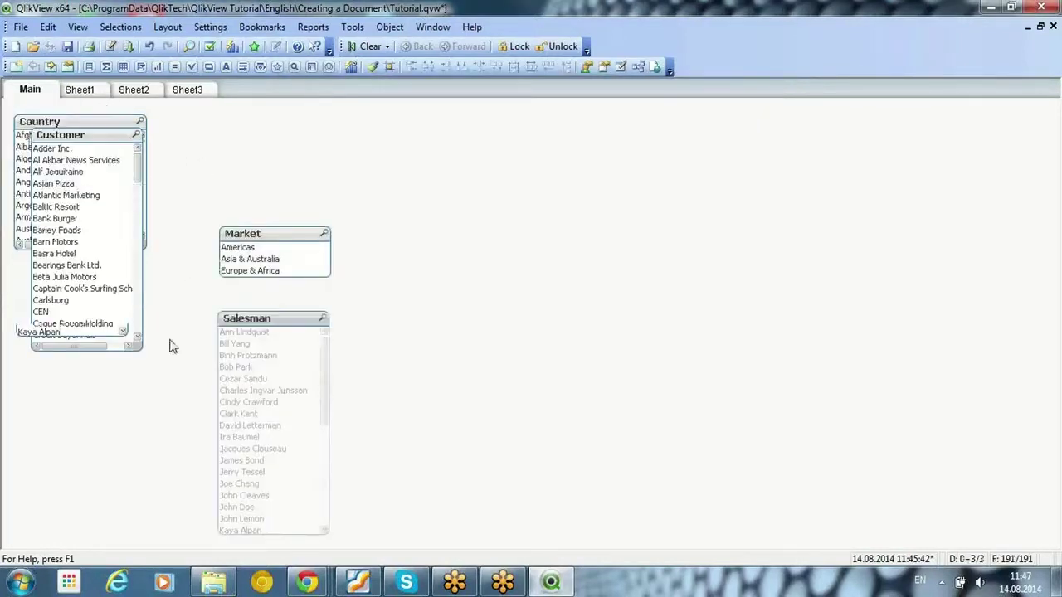
pyautogui.click(263, 540)
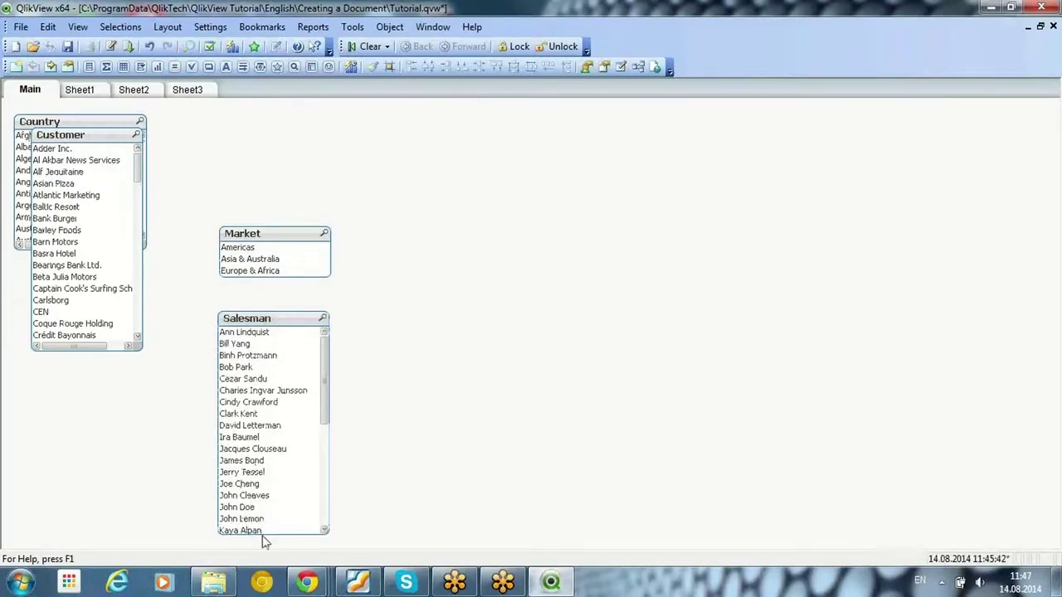
pyautogui.moveTo(263, 531); pyautogui.dragTo(274, 424)
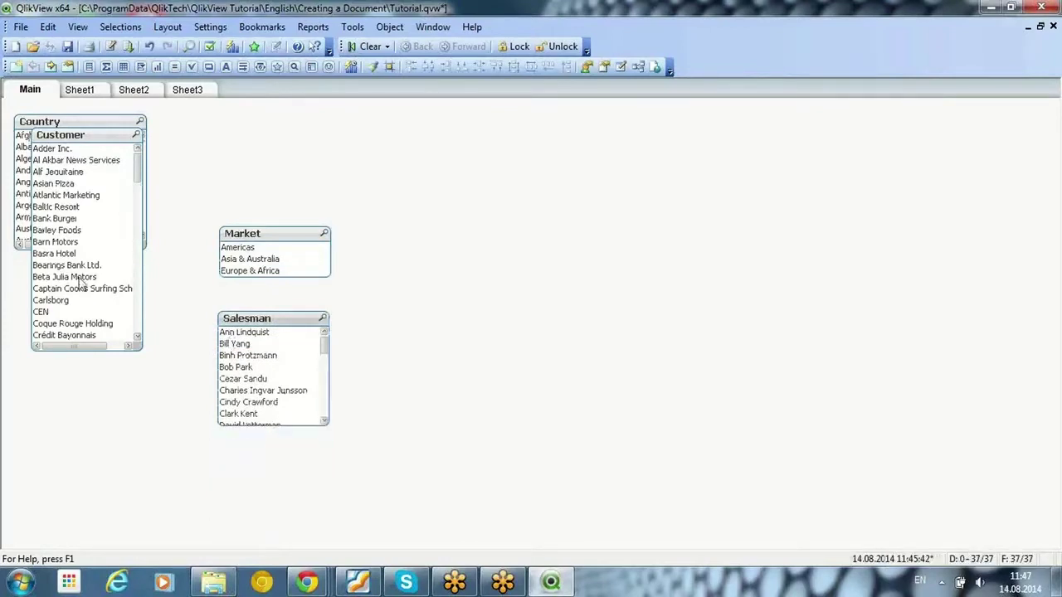
# Step: Shorten the Customer list box and stack Customer, Salesman and Market in a column below Country
pyautogui.moveTo(112, 282); pyautogui.dragTo(108, 246)
pyautogui.moveTo(93, 136); pyautogui.dragTo(86, 252)
pyautogui.moveTo(249, 319); pyautogui.dragTo(54, 386)
pyautogui.moveTo(239, 237); pyautogui.dragTo(42, 506)
# Step: Align all four list boxes to the left and space them evenly vertically
pyautogui.moveTo(7, 102); pyautogui.dragTo(163, 585)
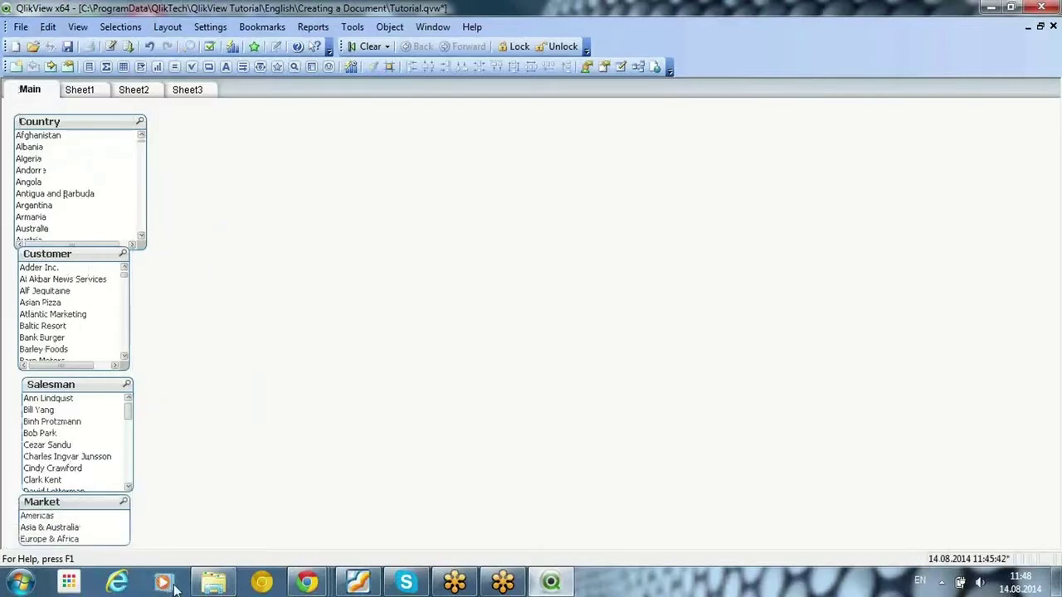
pyautogui.rightClick(113, 126)
pyautogui.click(150, 151)
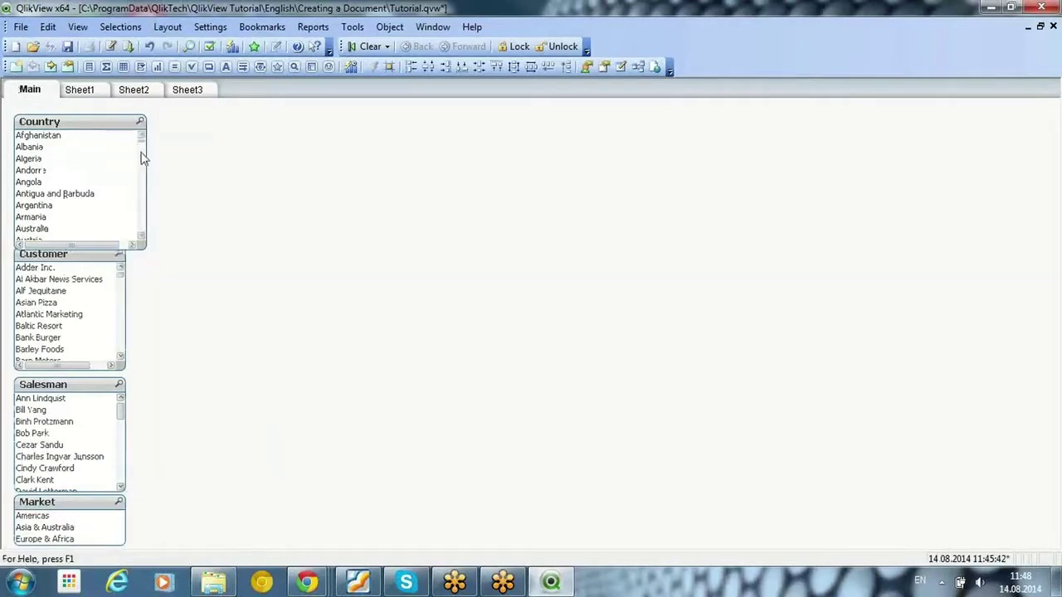
pyautogui.rightClick(108, 126)
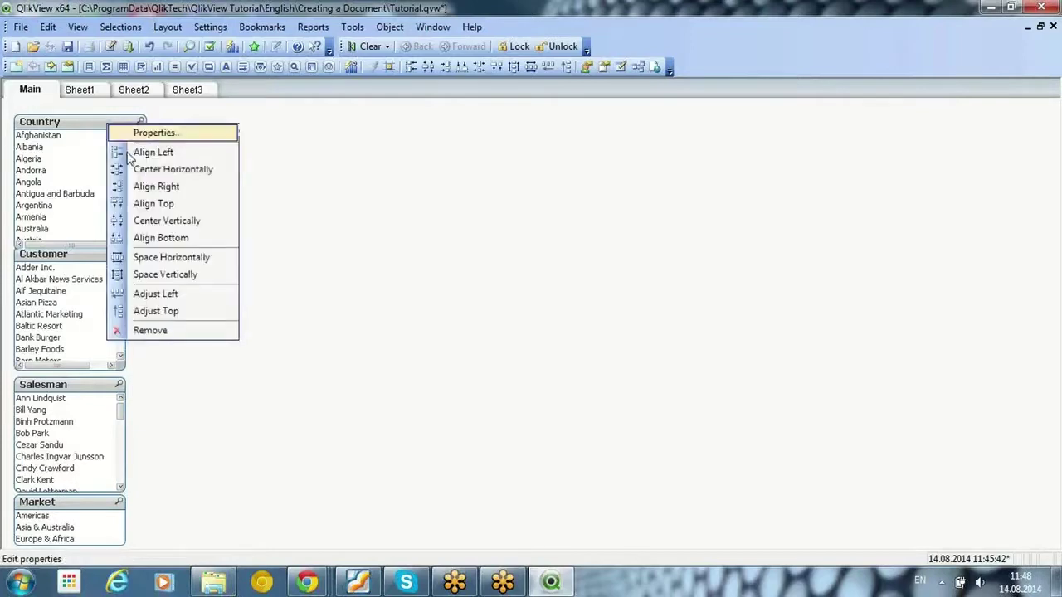
pyautogui.click(155, 275)
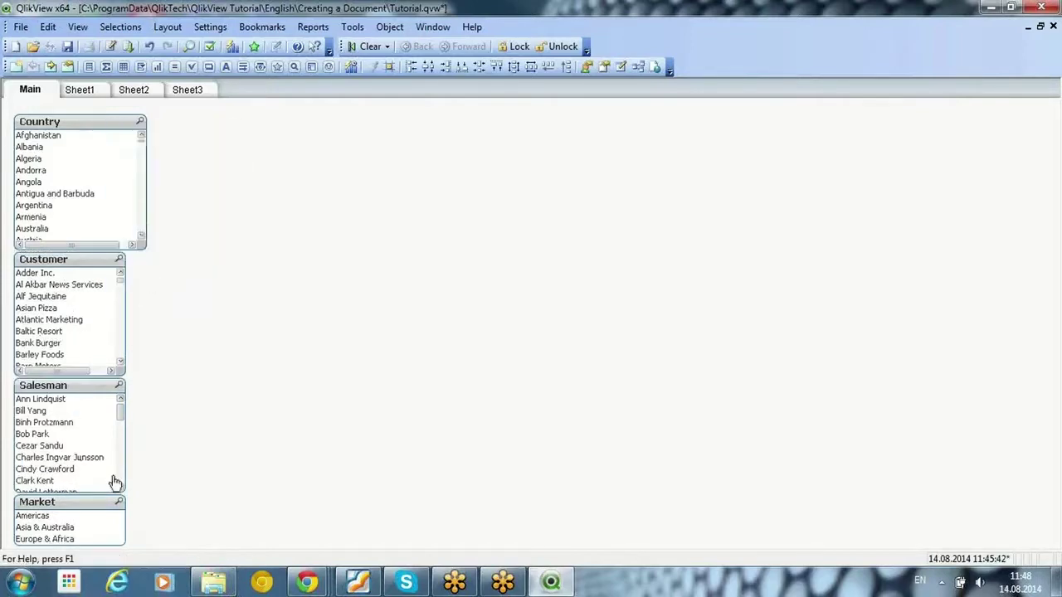
# Step: Narrow the Country list box to match the width of the other list boxes, and add a Year list box to the sheet
pyautogui.moveTo(146, 204); pyautogui.dragTo(123, 204)
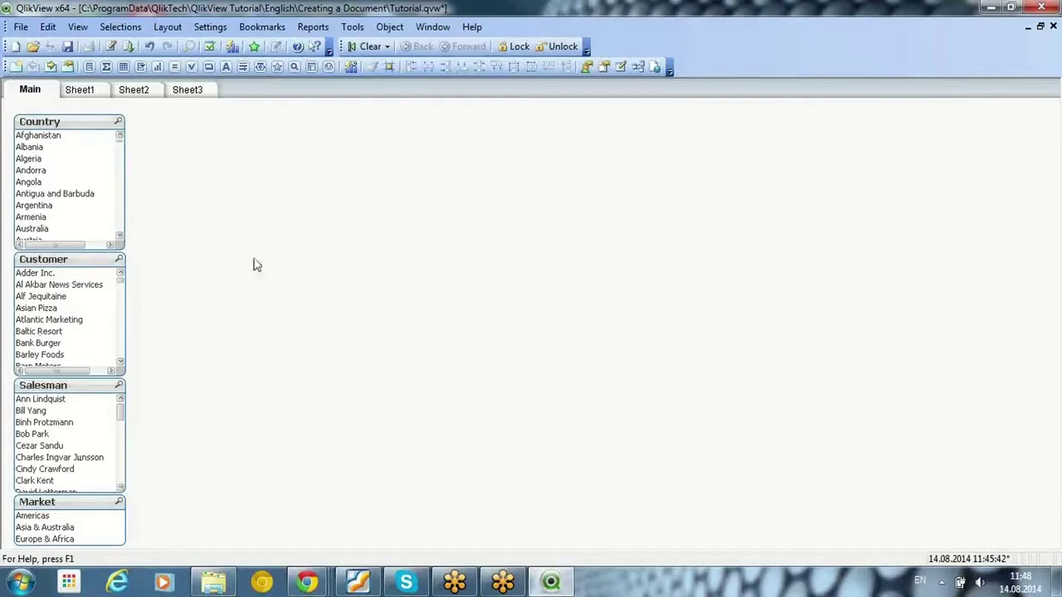
pyautogui.rightClick(237, 170)
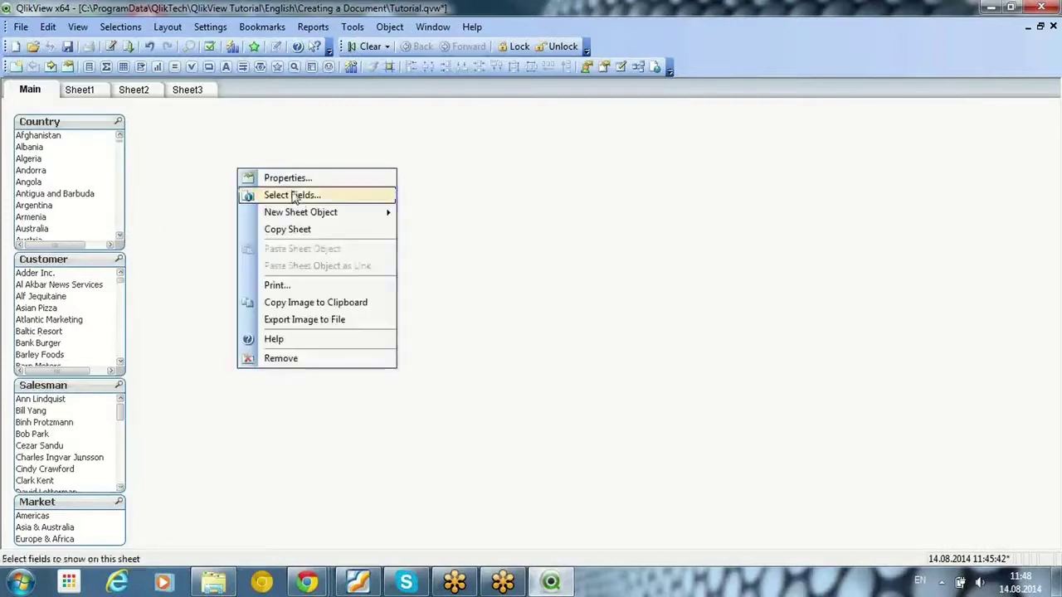
pyautogui.click(489, 212)
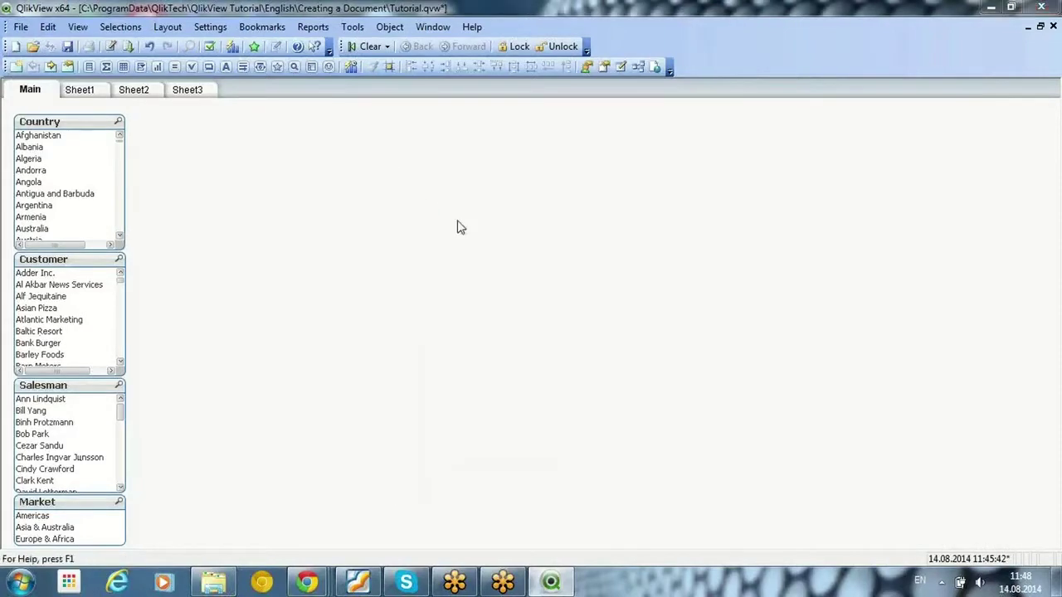
pyautogui.click(410, 184)
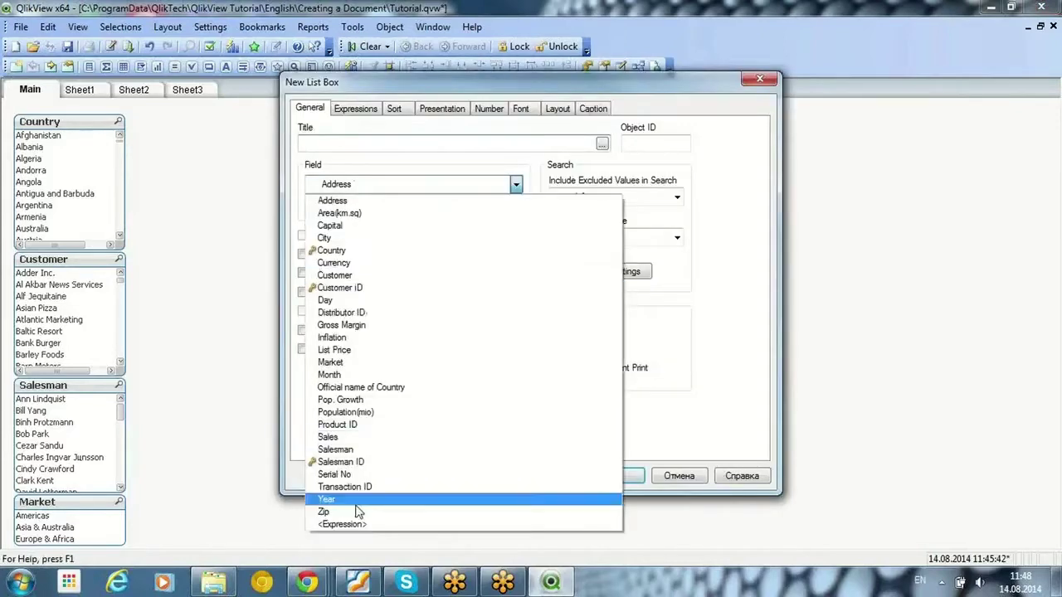
pyautogui.click(356, 502)
pyautogui.click(614, 476)
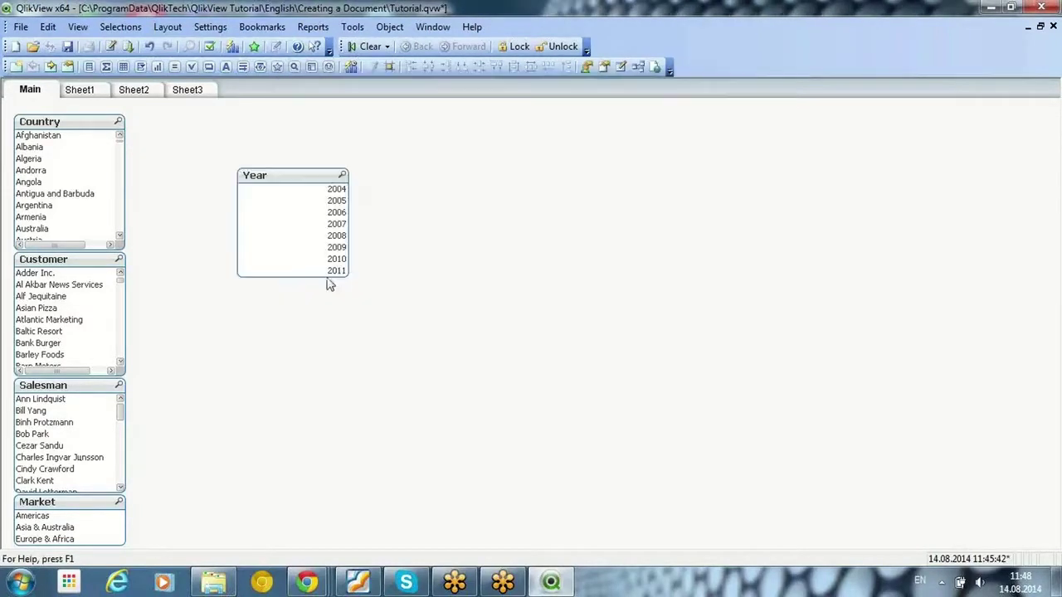
# Step: Turn off Single Column and Order by Column in the presentation settings of the Year list box
pyautogui.rightClick(307, 183)
pyautogui.press('Escape')
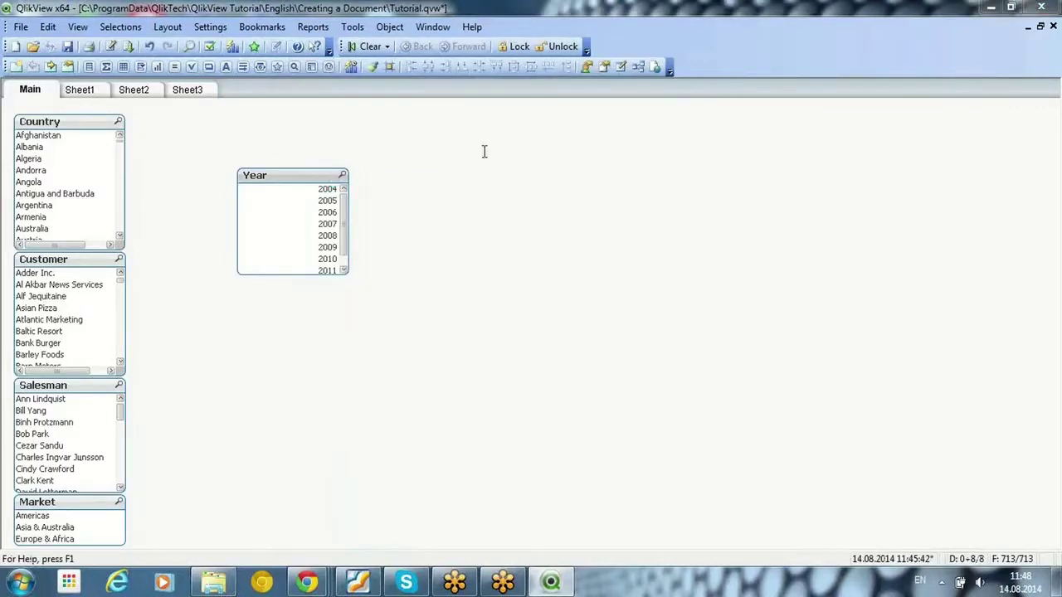
pyautogui.click(442, 109)
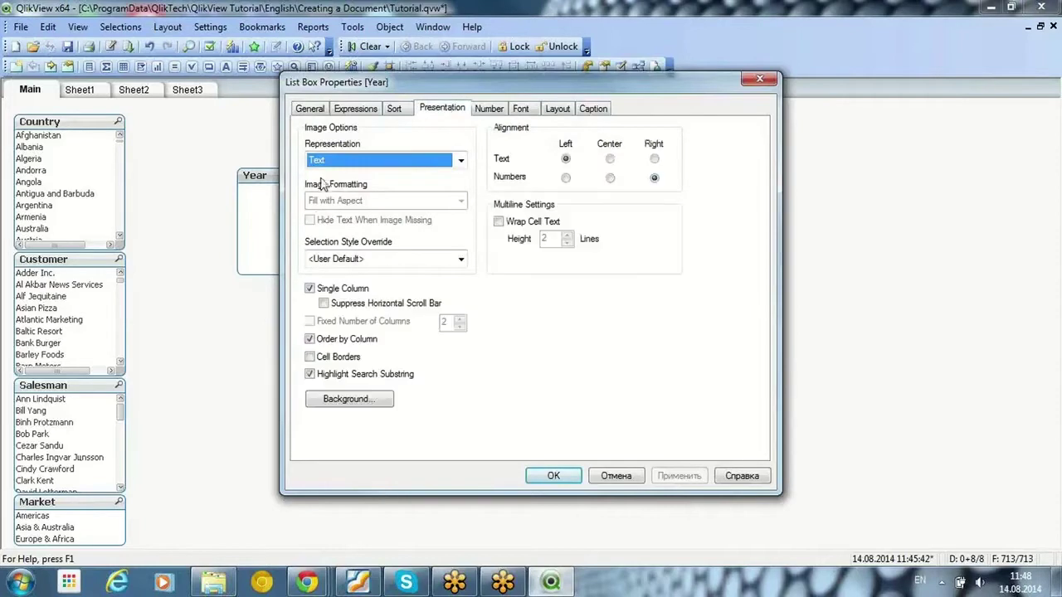
pyautogui.click(315, 288)
pyautogui.click(334, 343)
pyautogui.click(675, 476)
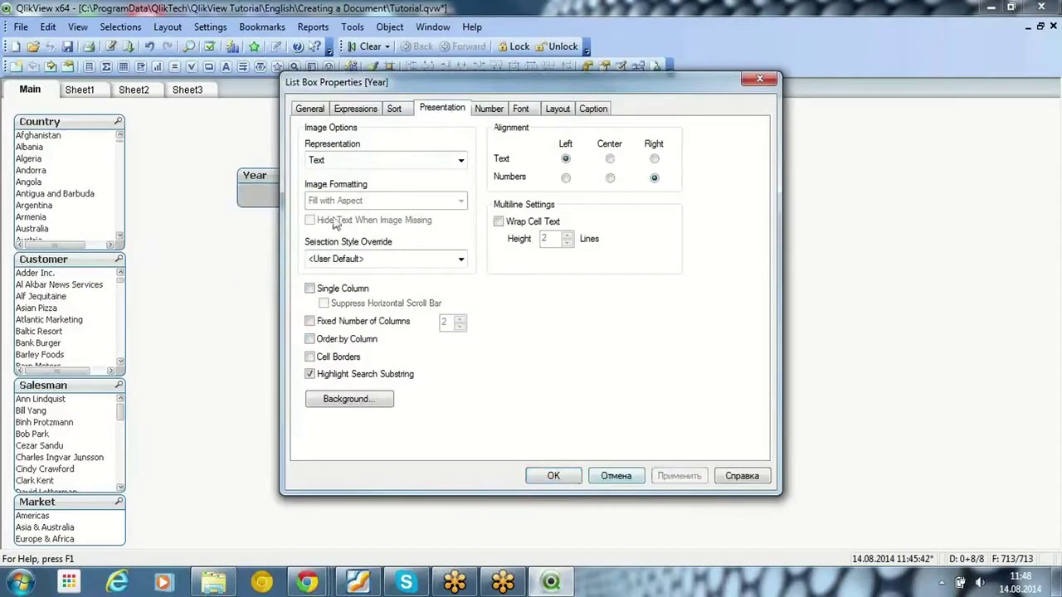
pyautogui.press('Return')
# Step: Widen the Year list box into a single row above the sheet's other objects and hide its caption
pyautogui.moveTo(349, 196); pyautogui.dragTo(497, 187)
pyautogui.moveTo(374, 175); pyautogui.dragTo(330, 104)
pyautogui.rightClick(324, 108)
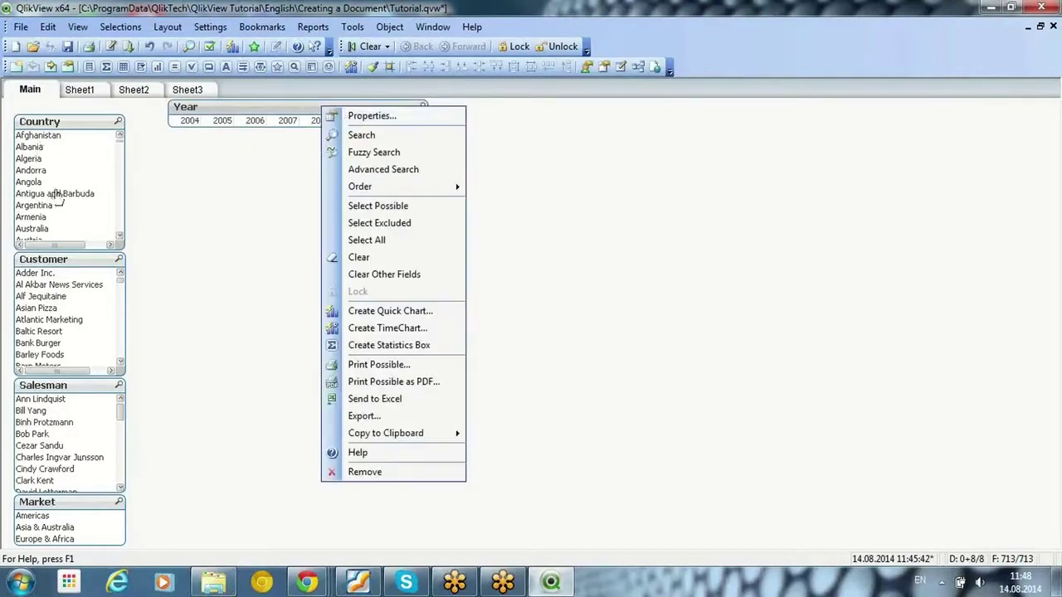
pyautogui.click(387, 116)
pyautogui.click(599, 110)
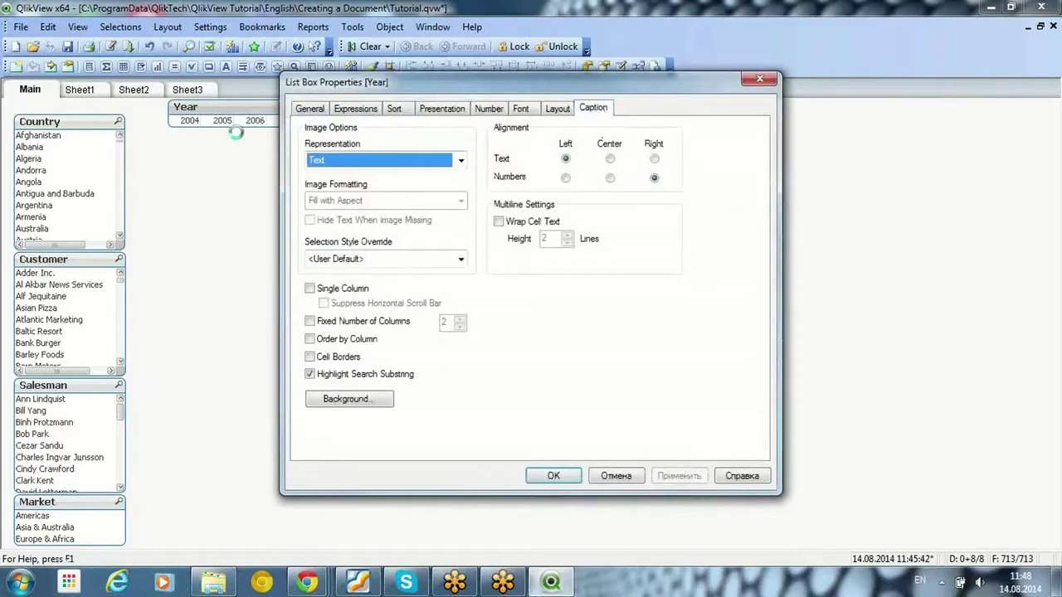
pyautogui.click(679, 476)
pyautogui.click(553, 476)
# Step: Add a new list box for the Month field to the Main sheet
pyautogui.rightClick(483, 124)
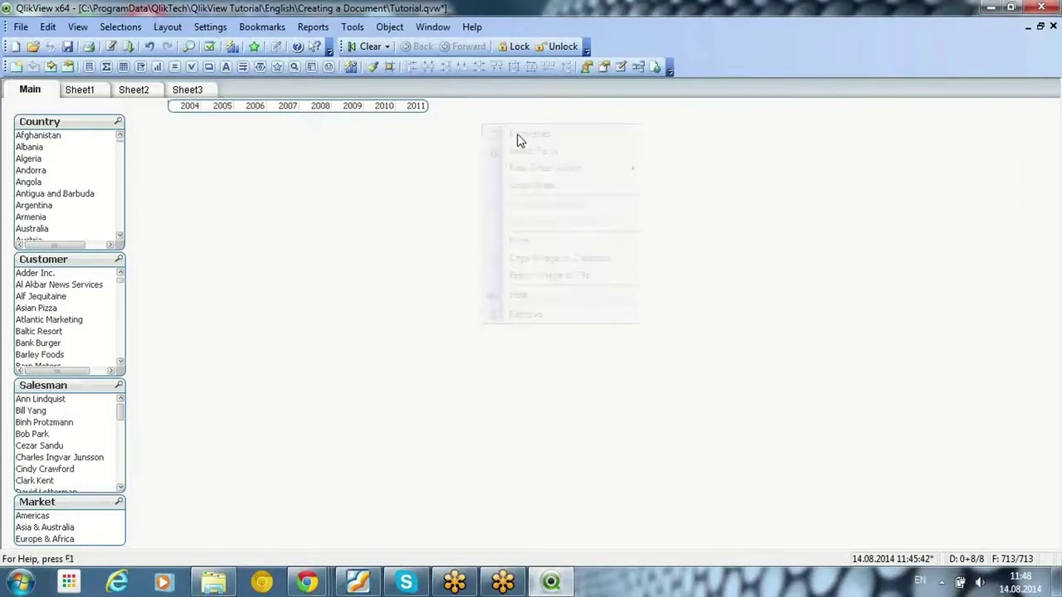
pyautogui.moveTo(631, 169)
pyautogui.click(688, 169)
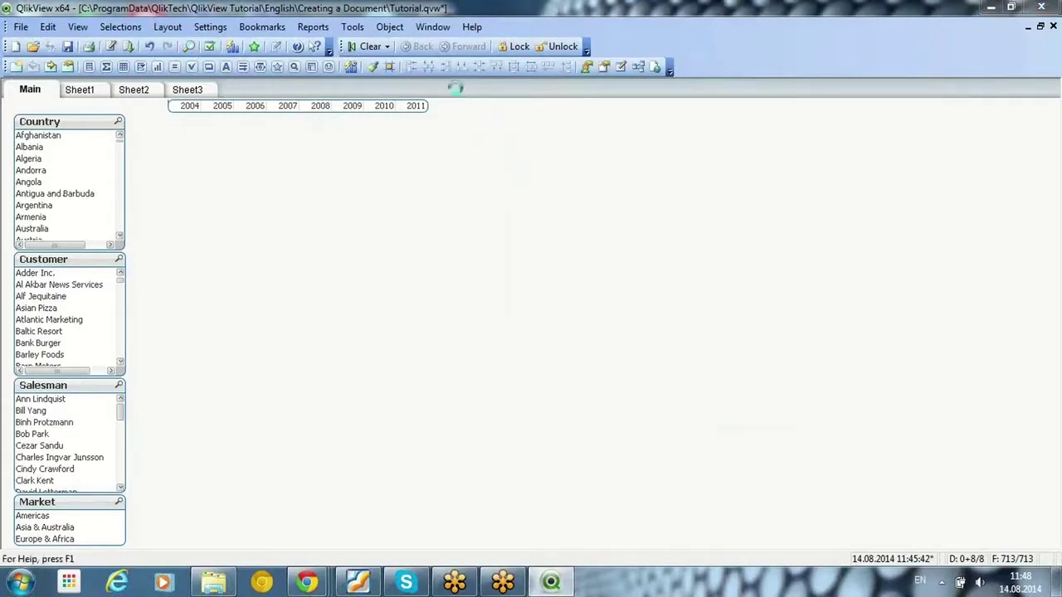
pyautogui.click(433, 185)
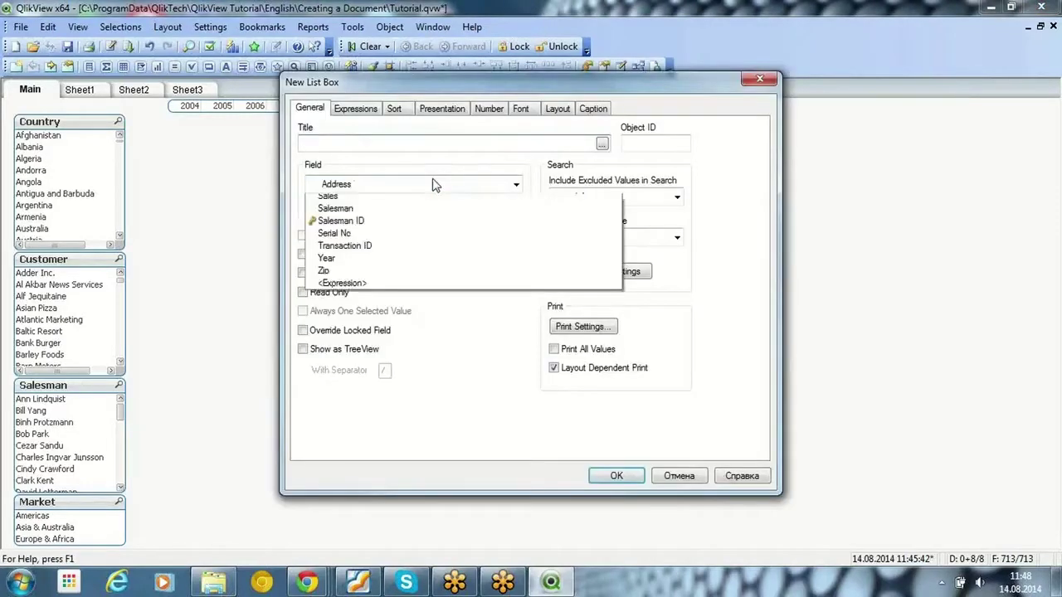
pyautogui.click(360, 373)
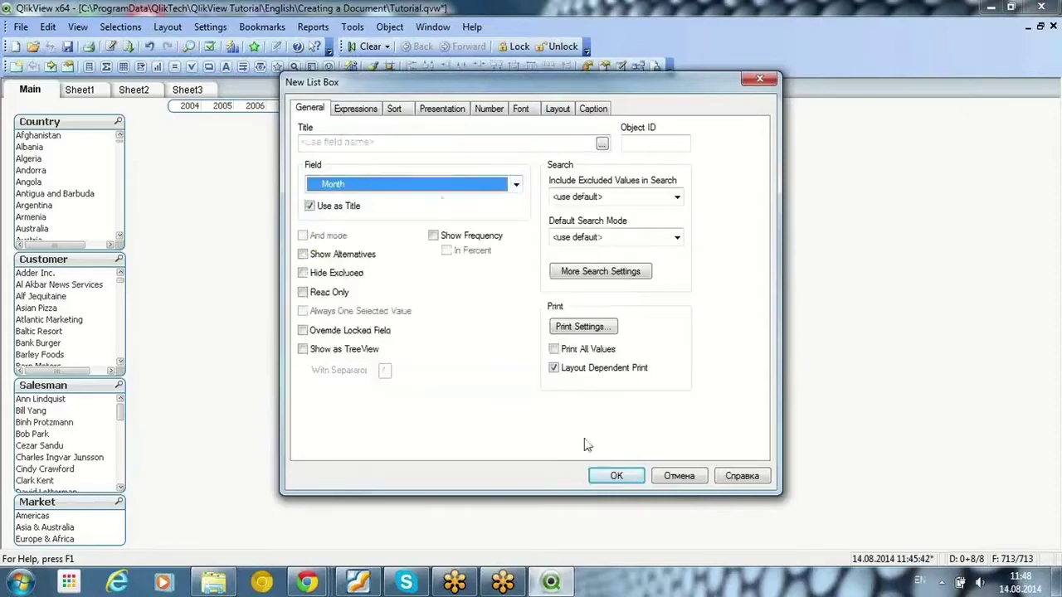
pyautogui.click(615, 477)
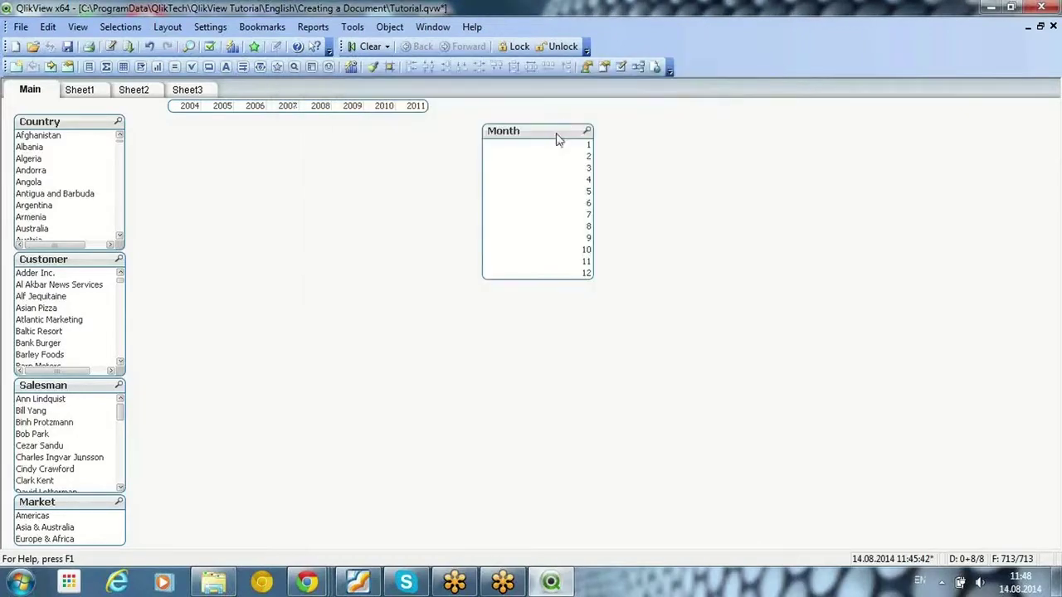
# Step: Hide the Month list box's caption and turn off its Single Column and Order by Column options
pyautogui.rightClick(560, 135)
pyautogui.click(567, 143)
pyautogui.click(592, 109)
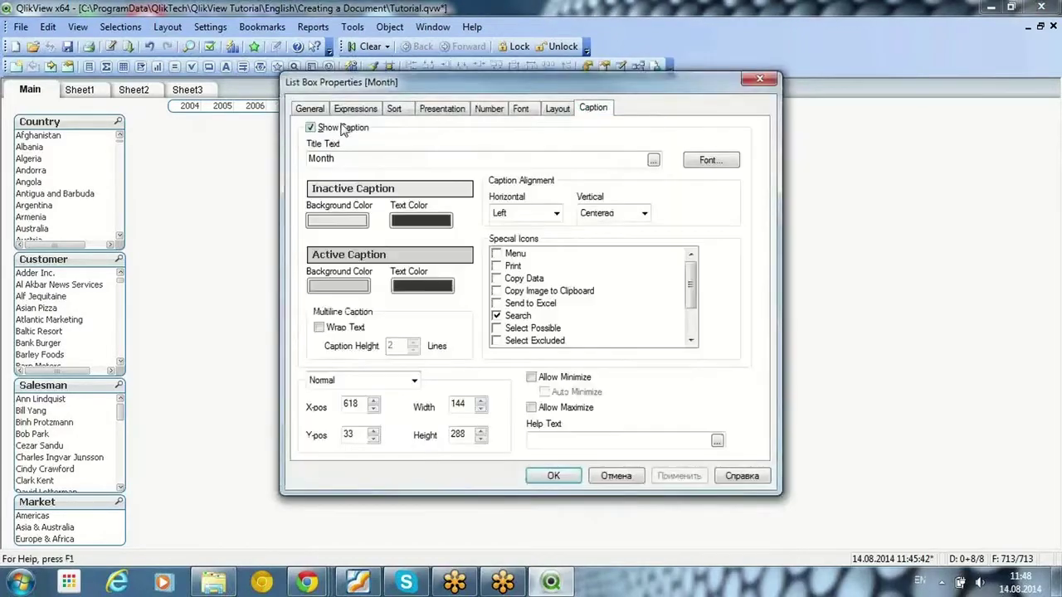
pyautogui.click(340, 128)
pyautogui.click(431, 112)
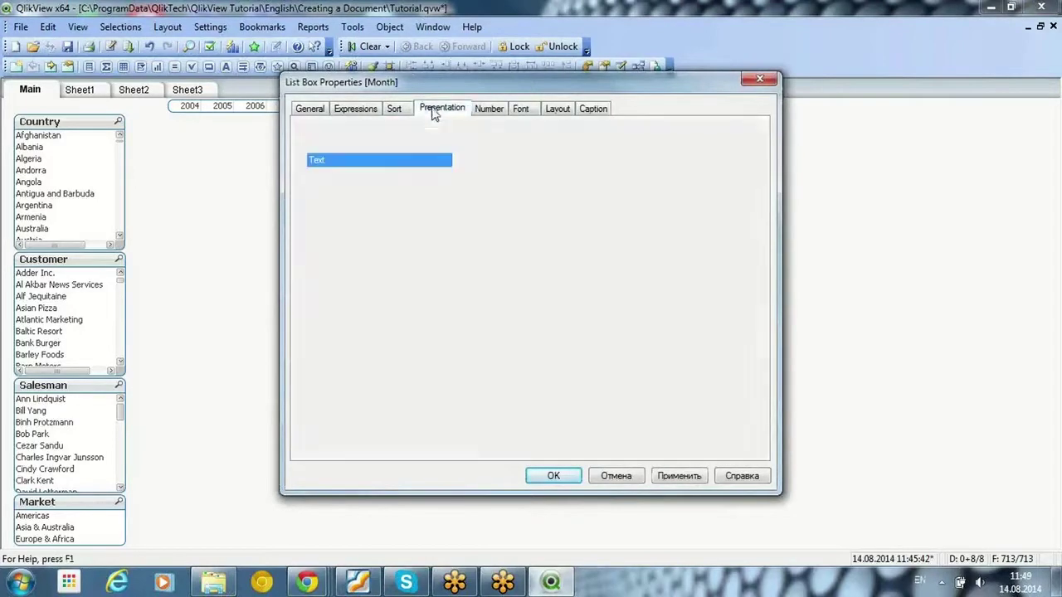
pyautogui.click(335, 295)
pyautogui.click(343, 339)
pyautogui.click(679, 476)
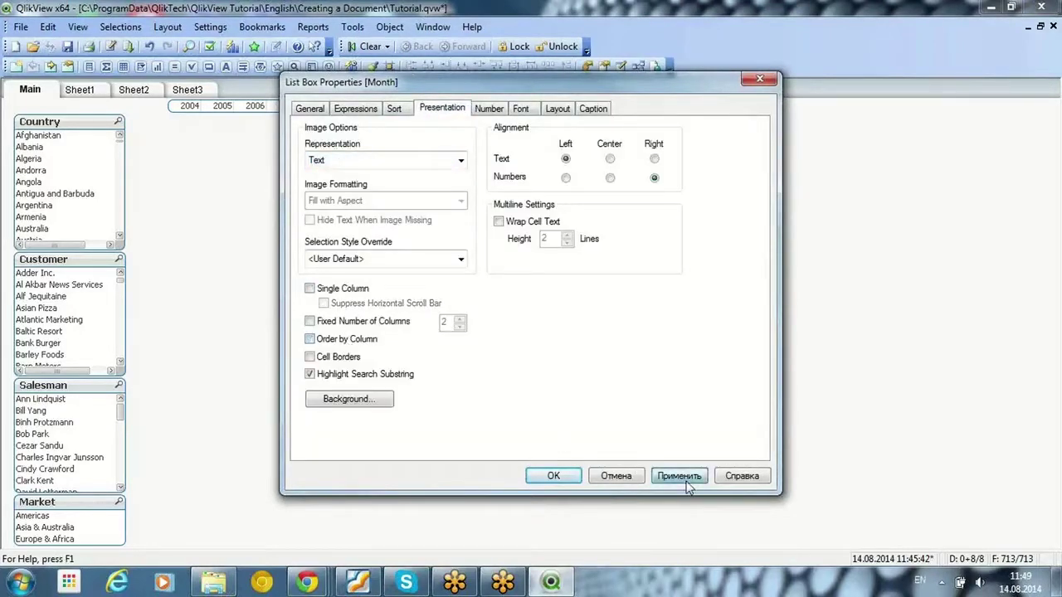
pyautogui.click(553, 475)
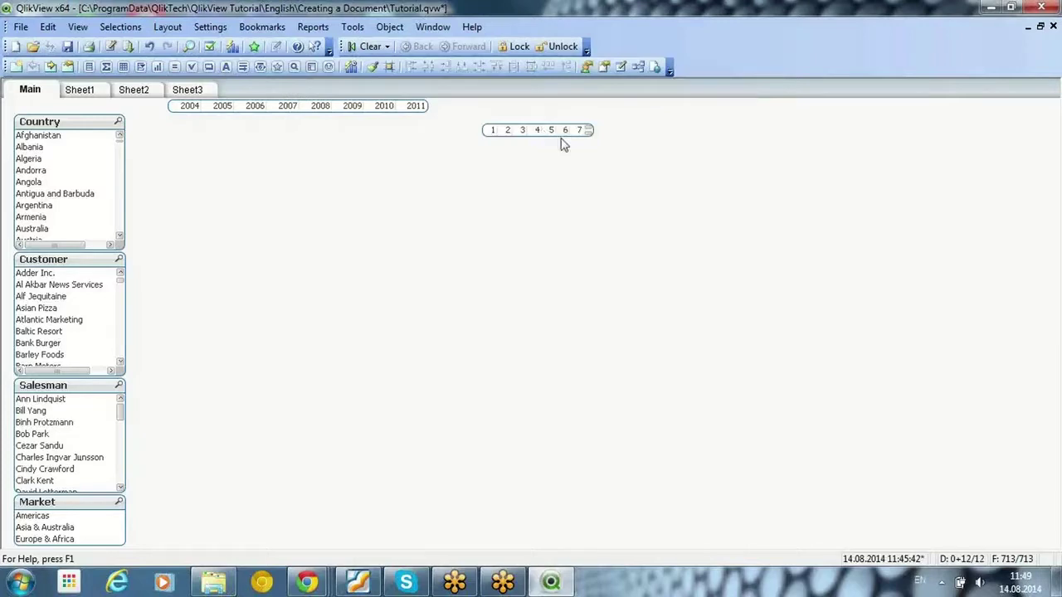
# Step: Place the Month list box beside Year, widened so all twelve months fit in one row, and save the document
pyautogui.moveTo(591, 130); pyautogui.dragTo(641, 103)
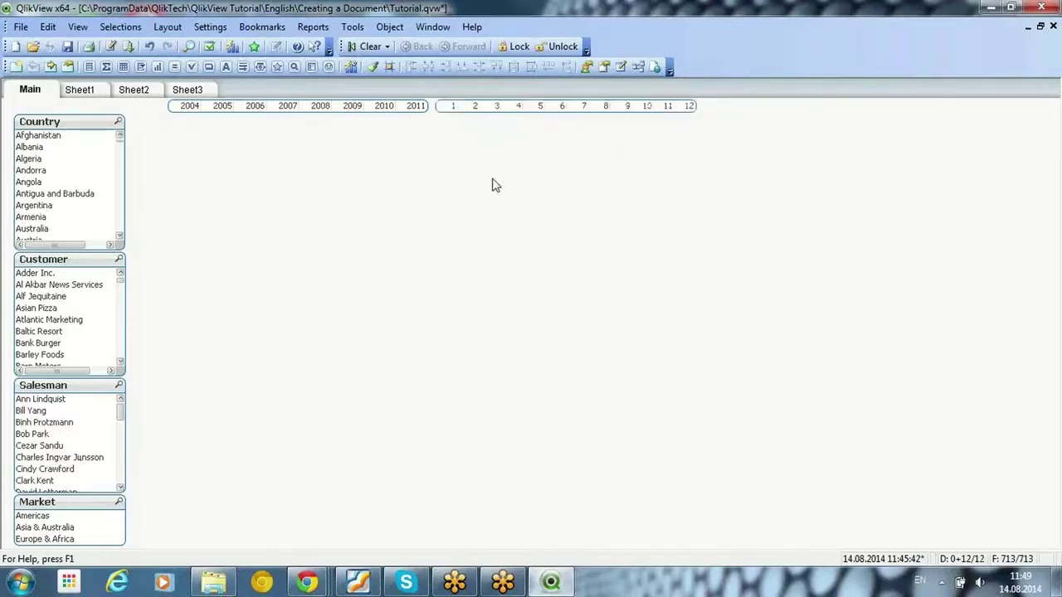
pyautogui.click(70, 47)
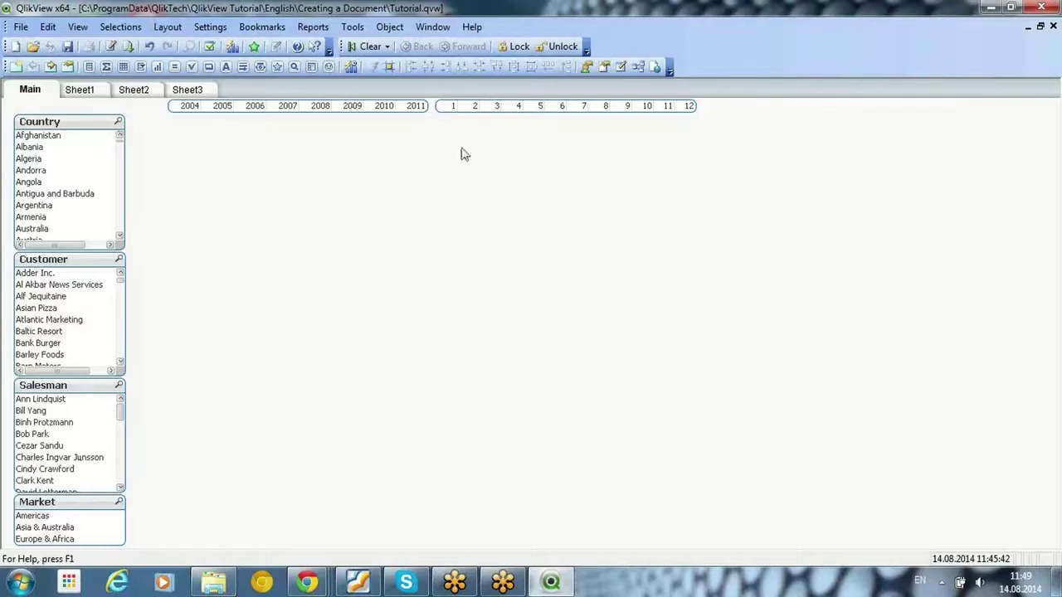
# Step: Add a Current Selections box with default settings and move it to the sheet's upper corner beyond the Month list box
pyautogui.rightClick(186, 158)
pyautogui.moveTo(274, 196)
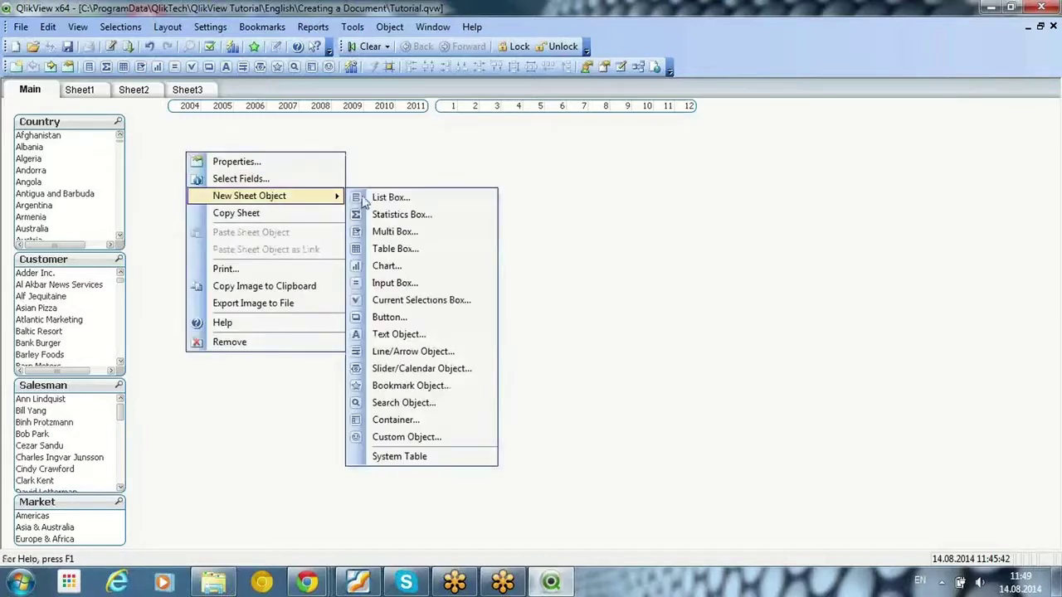
pyautogui.click(402, 305)
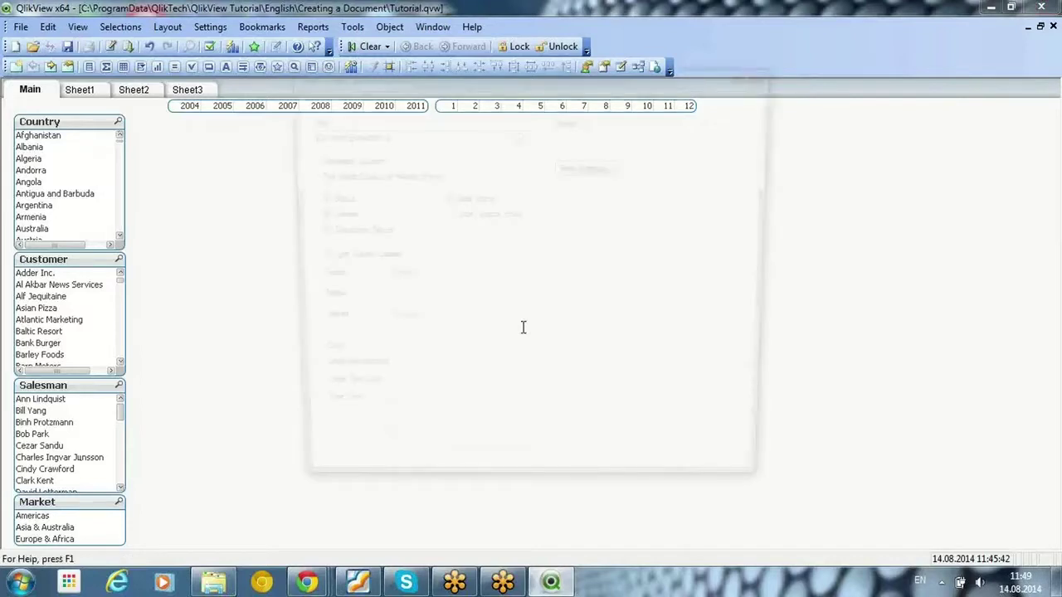
pyautogui.click(606, 481)
pyautogui.moveTo(366, 162); pyautogui.dragTo(948, 111)
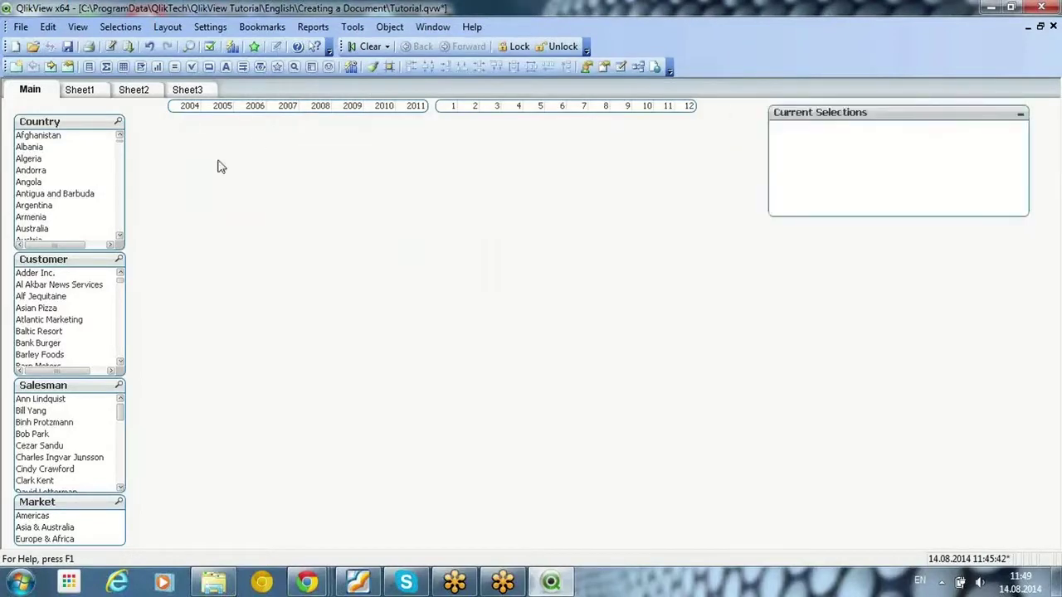
# Step: Select the countries Algeria to Argentina, customers Al Akbar News Services to Asian Pizza, three salesmen and the year 2007
pyautogui.moveTo(50, 158); pyautogui.dragTo(52, 205)
pyautogui.moveTo(52, 284); pyautogui.dragTo(51, 308)
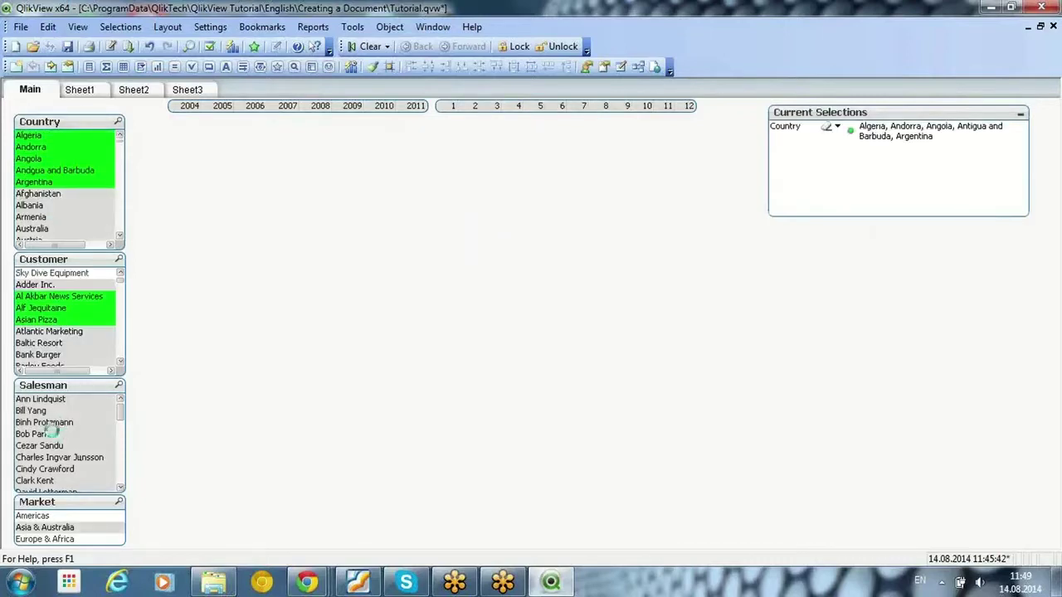
pyautogui.moveTo(50, 411); pyautogui.dragTo(60, 438)
pyautogui.click(287, 105)
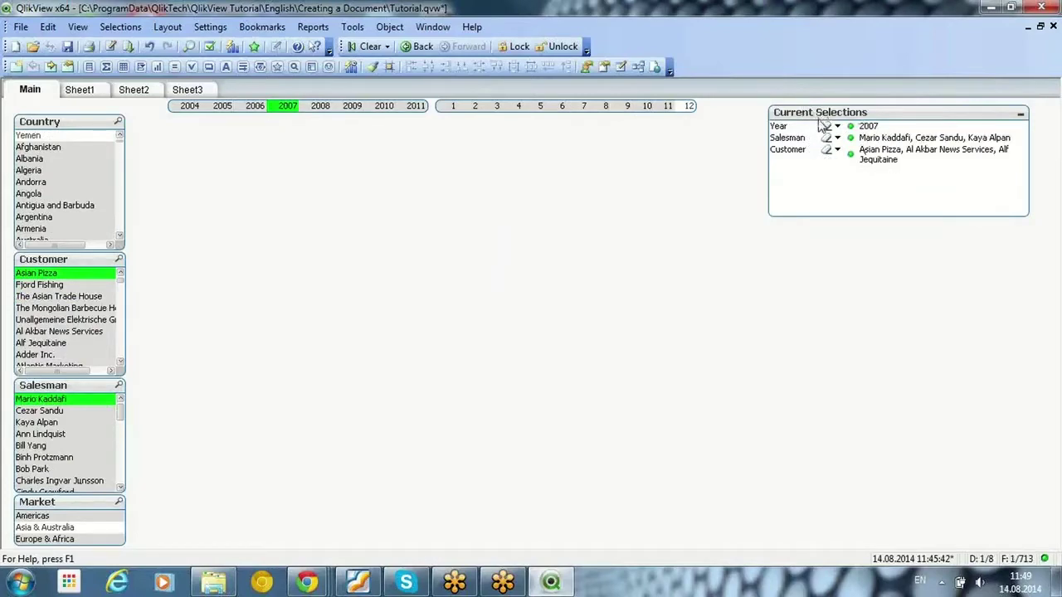
# Step: Nudge the Current Selections box closer to the sheet's outer edge, and clear all selections, including a trial selection of Andorra
pyautogui.moveTo(830, 119); pyautogui.dragTo(843, 119)
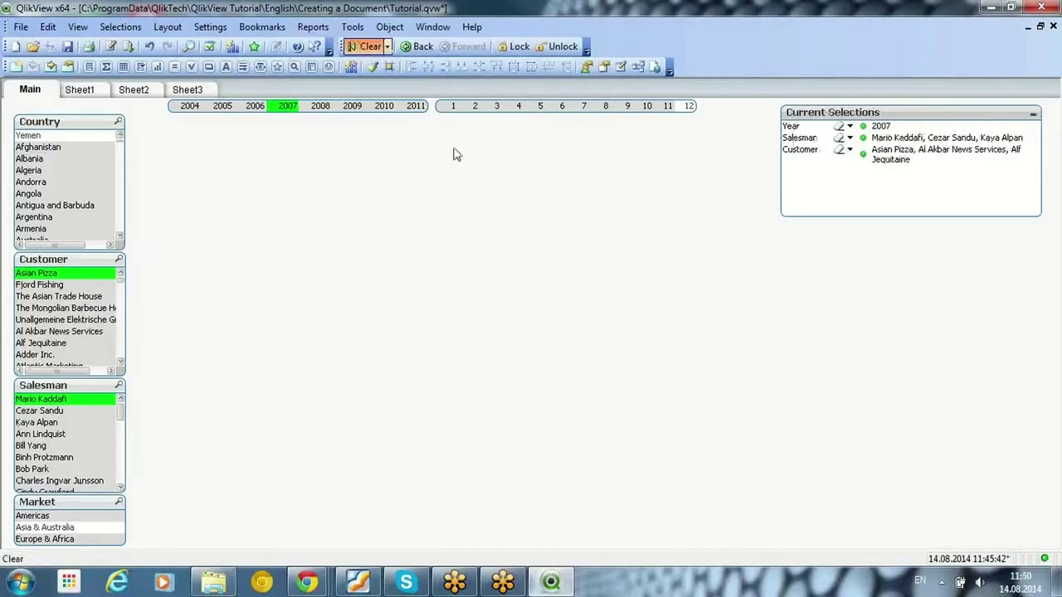
pyautogui.hotkey('ctrl', 'shift', 'd')
pyautogui.click(52, 171)
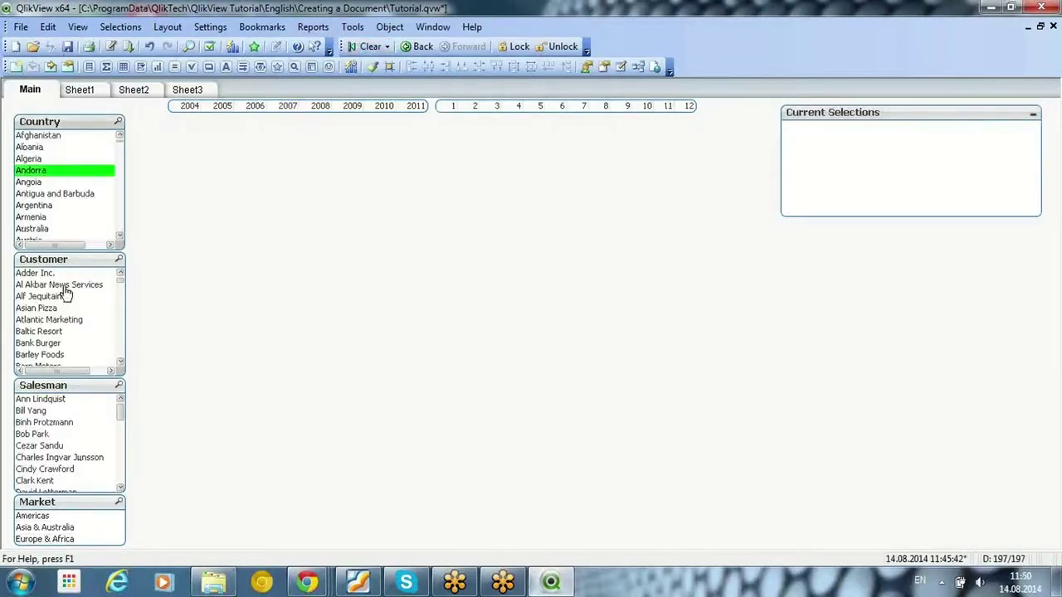
pyautogui.click(370, 52)
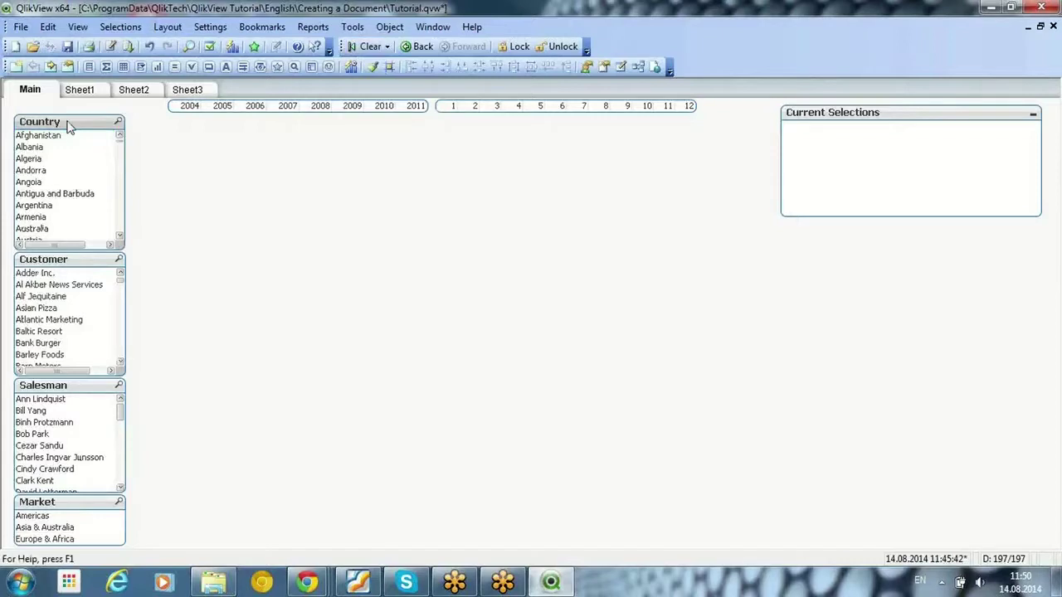
# Step: Search the Country list box for "Af", select Afghanistan, and clear the selection
pyautogui.write('Af')
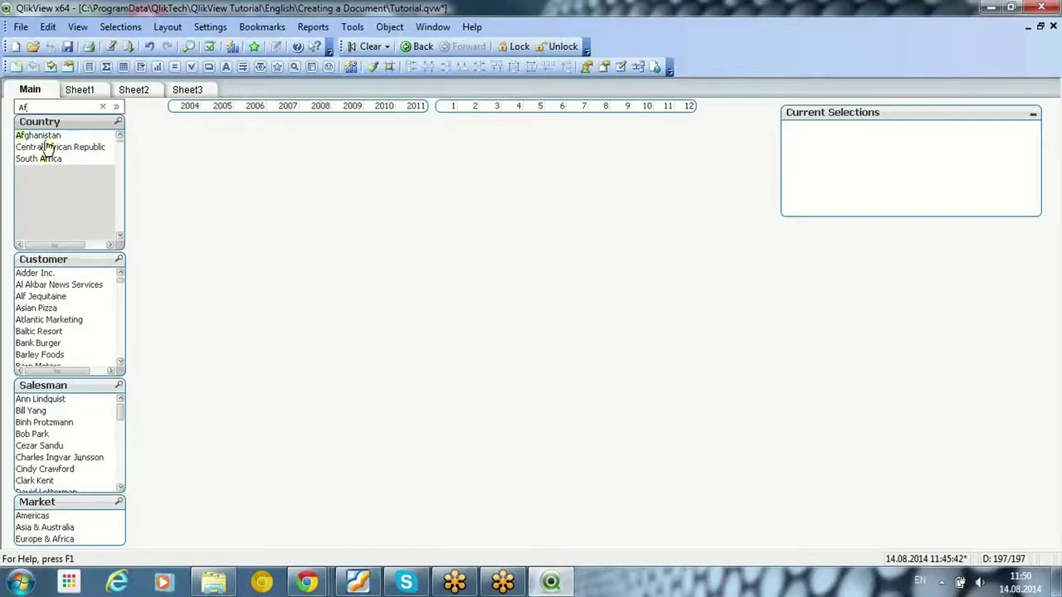
pyautogui.click(43, 137)
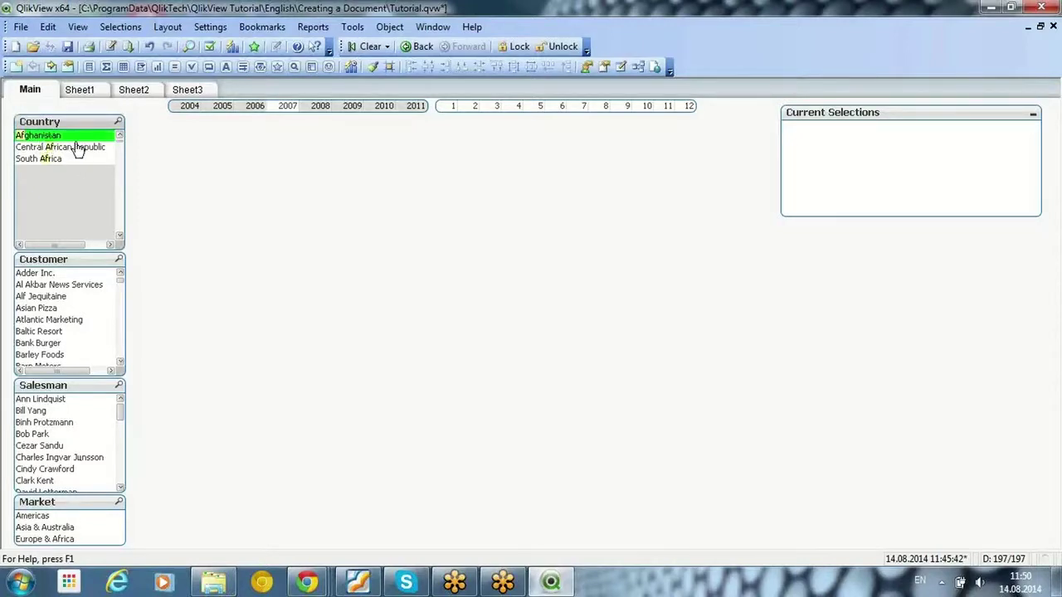
pyautogui.click(365, 47)
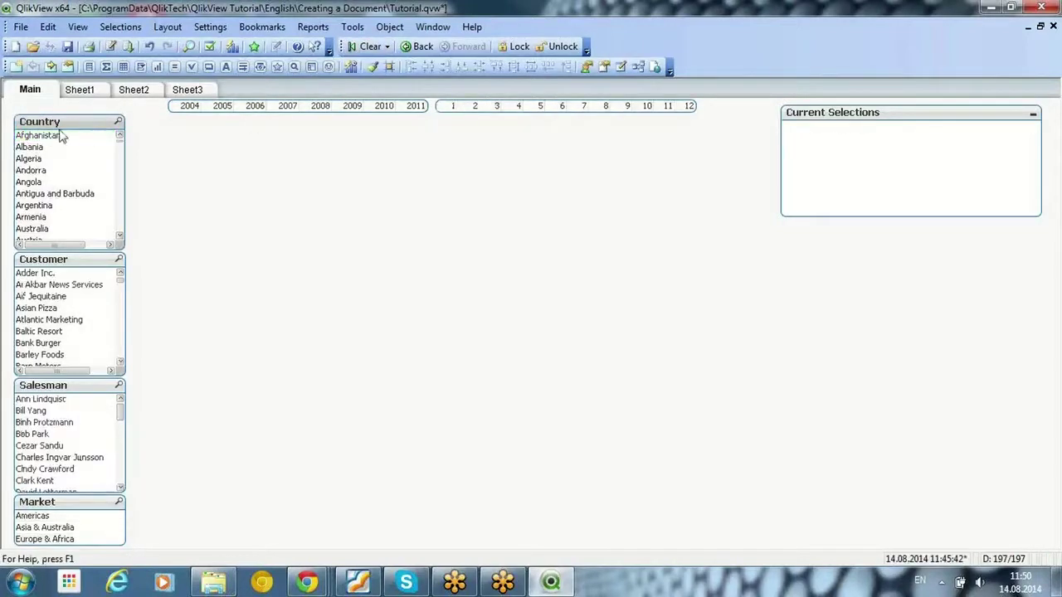
# Step: Search the Country list box with the expression =SUM(Sales) > 100000
pyautogui.click(117, 122)
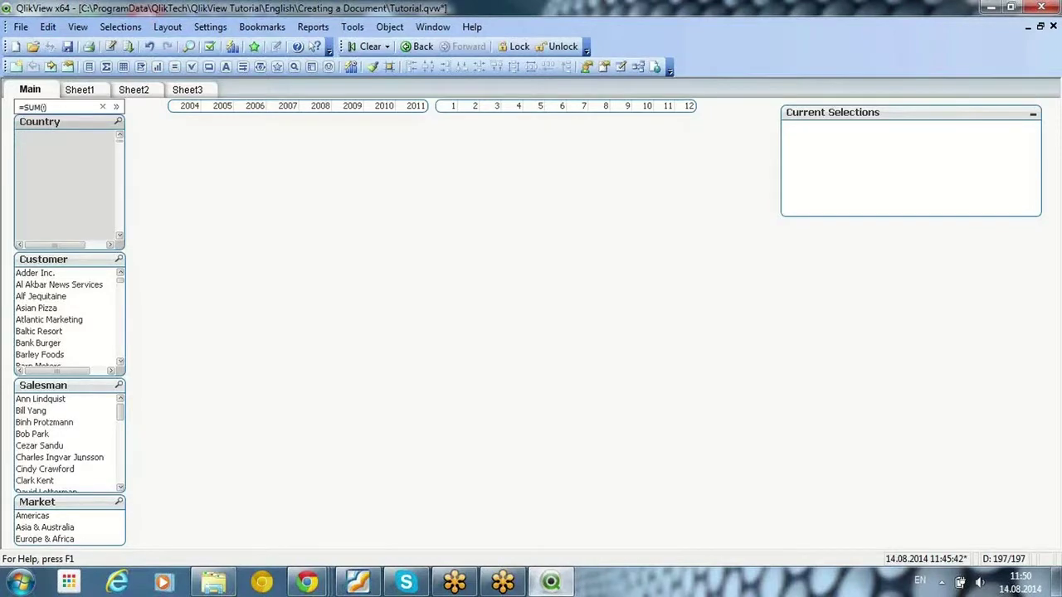
pyautogui.write('s) > 1000')
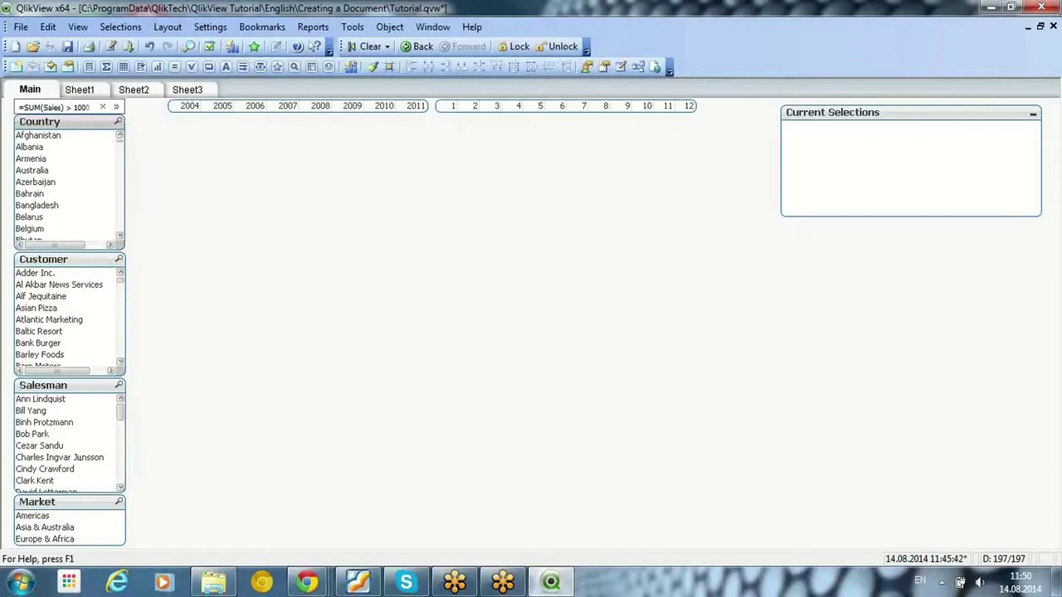
pyautogui.write('00')
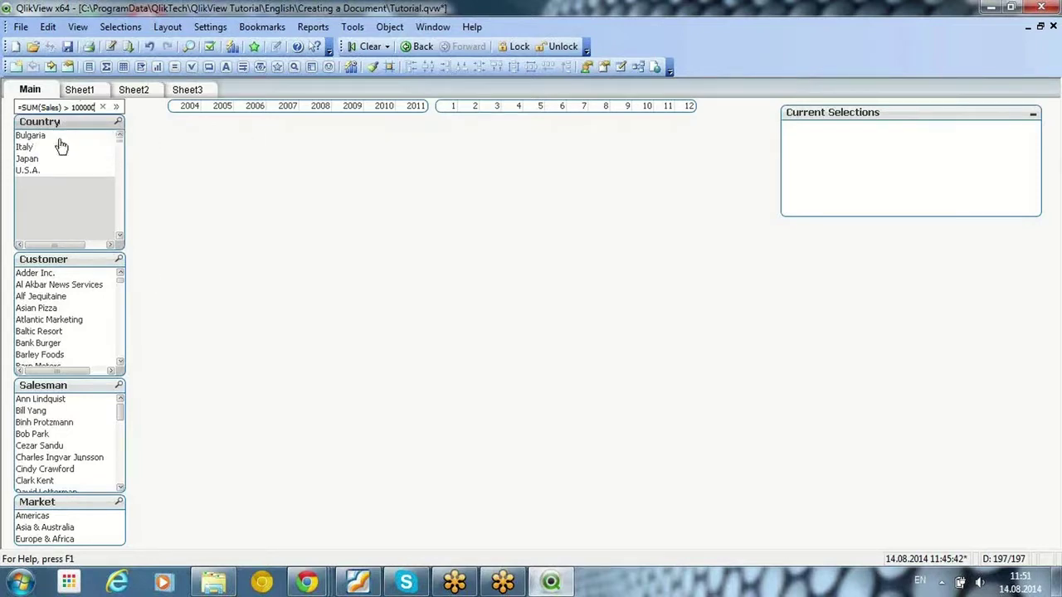
# Step: Select Bulgaria, Italy and Japan from the Country search results, and clear the selection
pyautogui.moveTo(35, 136); pyautogui.dragTo(149, 199)
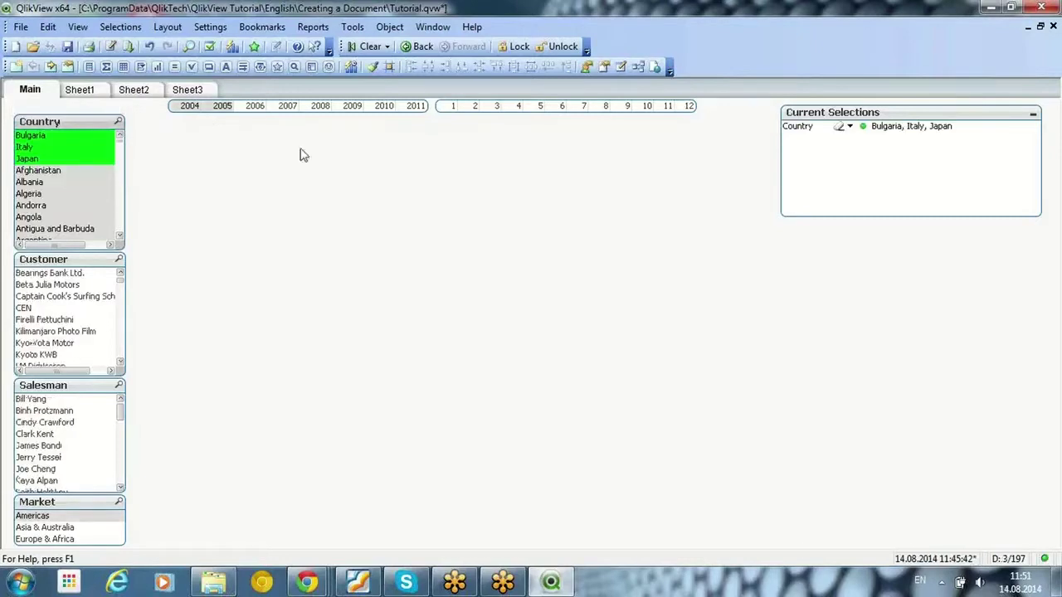
pyautogui.click(368, 46)
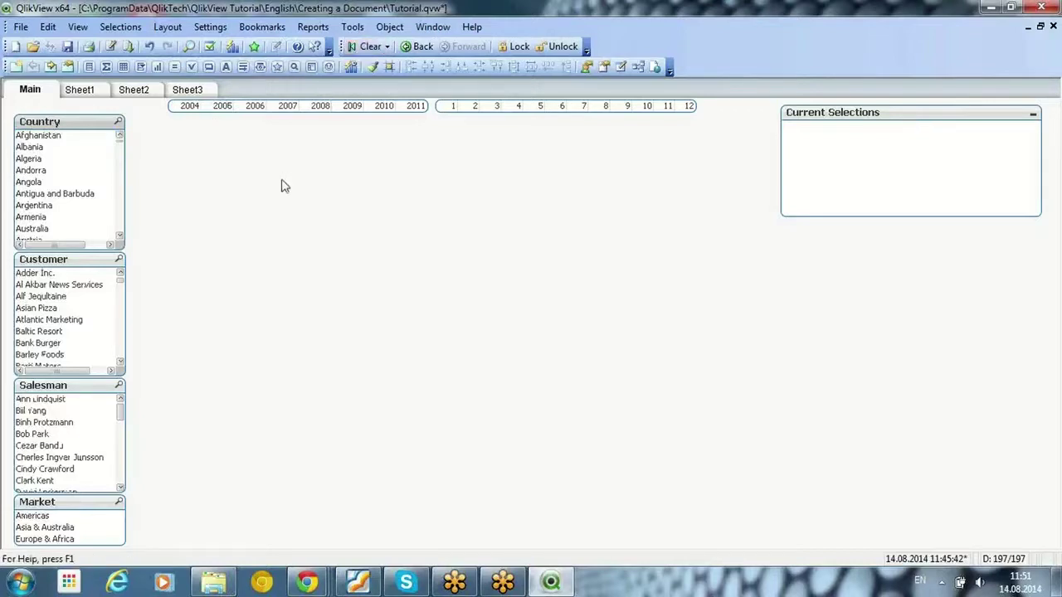
# Step: Select the customer Al Akbar News Services together with the year 2007
pyautogui.moveTo(43, 159); pyautogui.dragTo(45, 183)
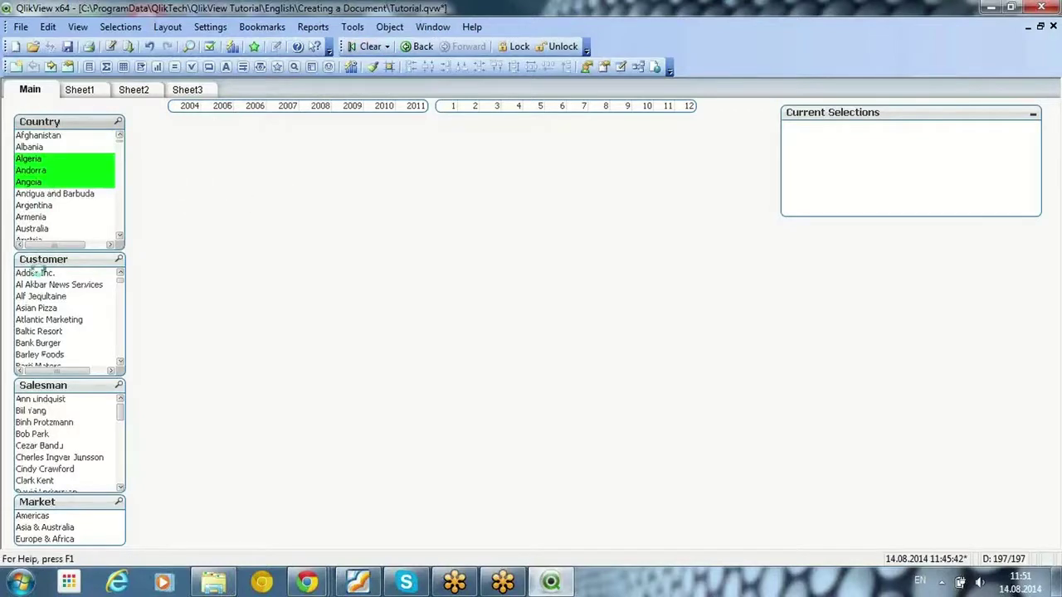
pyautogui.click(36, 298)
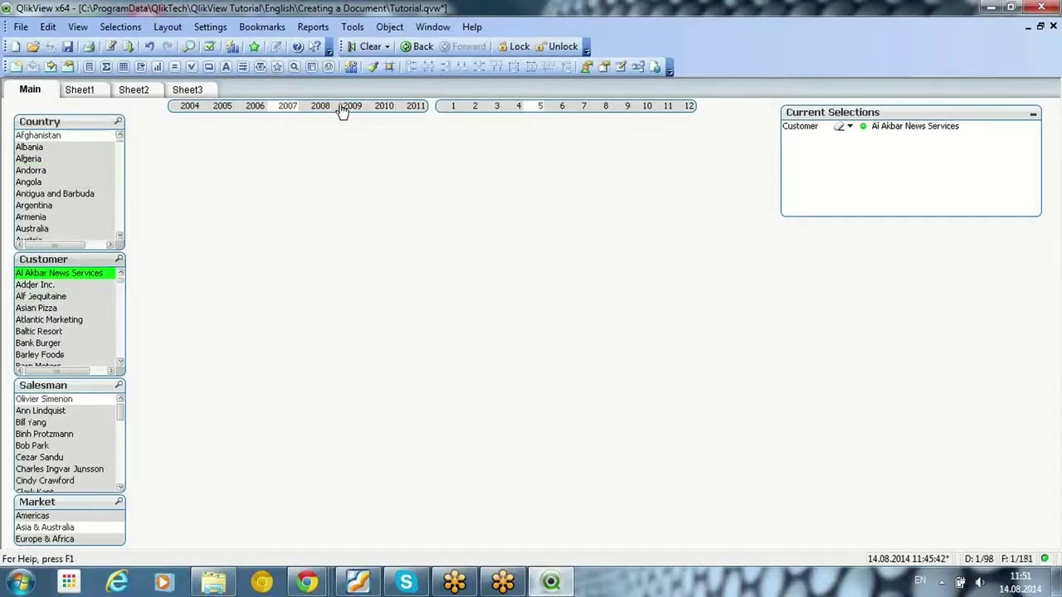
pyautogui.click(286, 108)
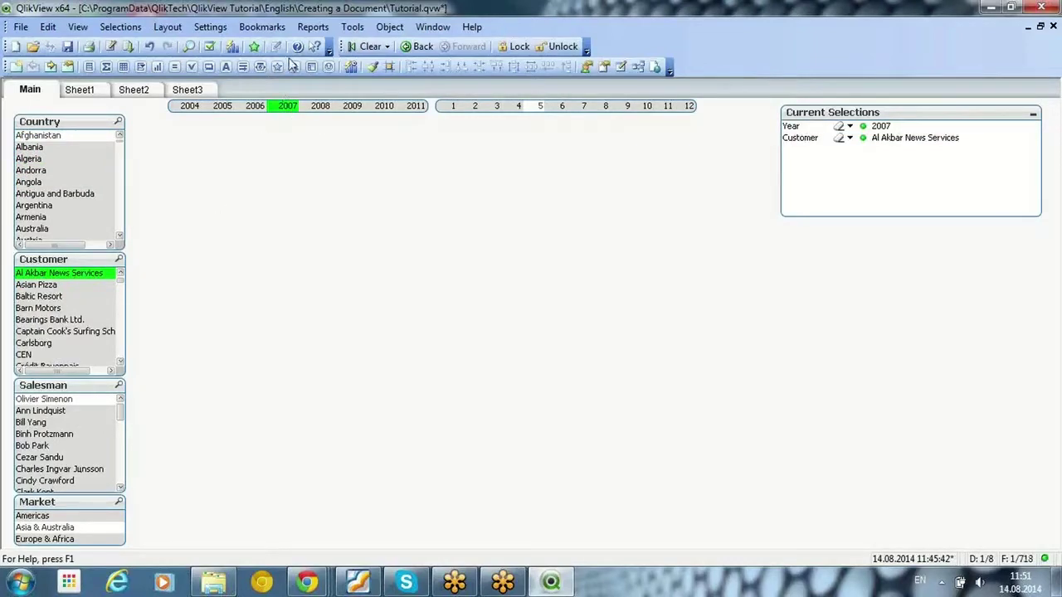
# Step: Save the current selections as a document bookmark named 1, keeping the default bookmark options
pyautogui.click(265, 30)
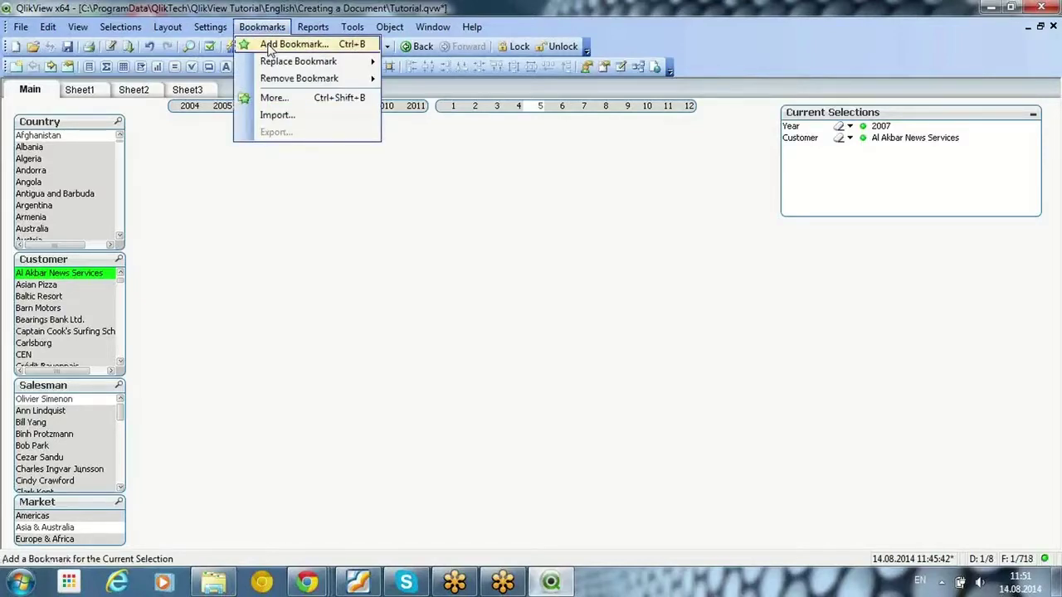
pyautogui.click(269, 49)
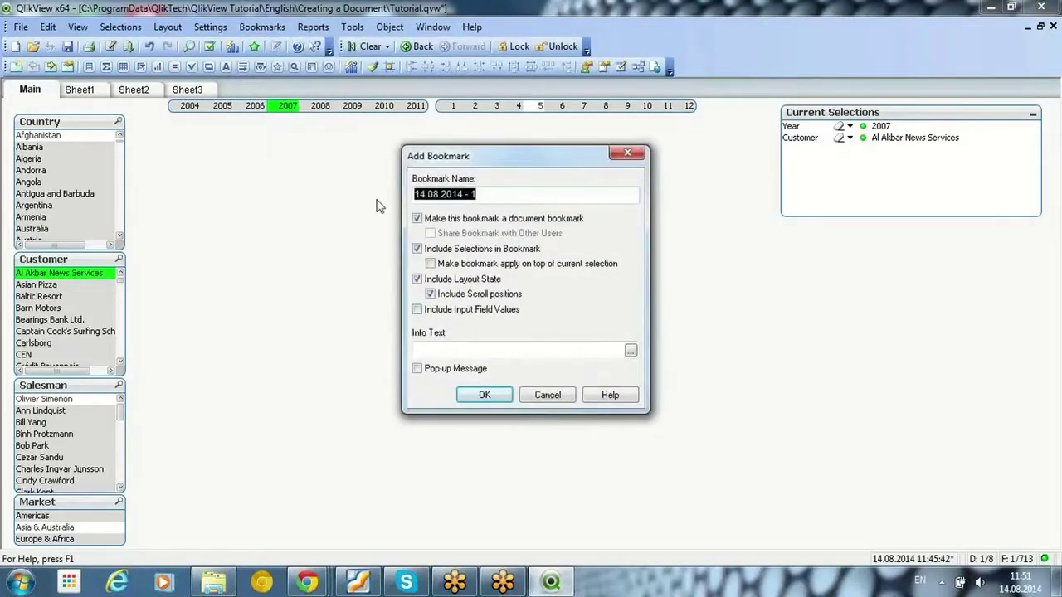
pyautogui.write('1')
pyautogui.click(490, 395)
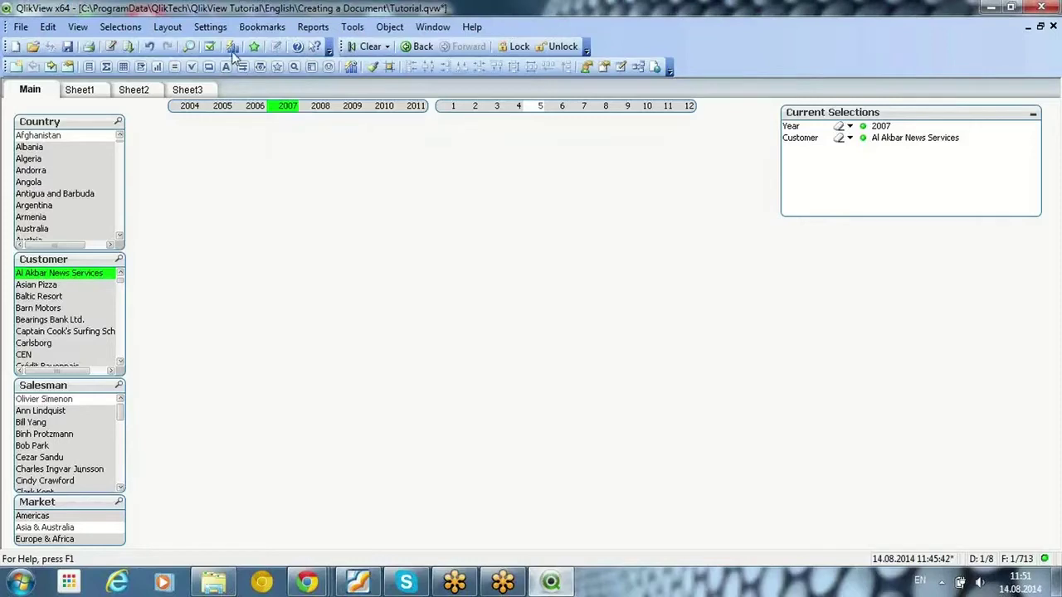
# Step: Test bookmark 1 by clearing all selections and recalling it, and clear the selections again
pyautogui.click(262, 27)
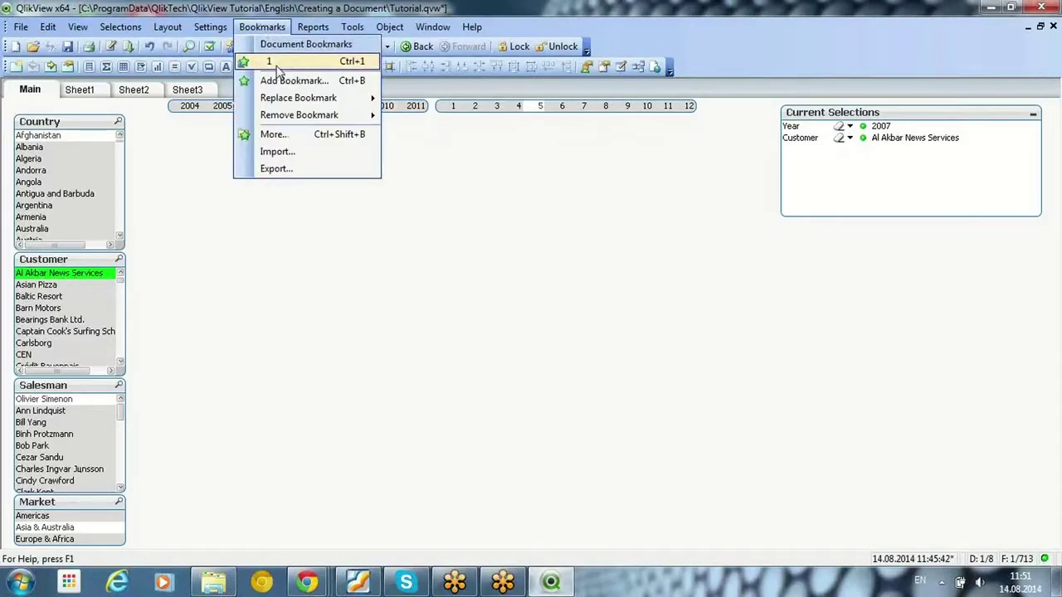
pyautogui.click(277, 61)
pyautogui.click(370, 46)
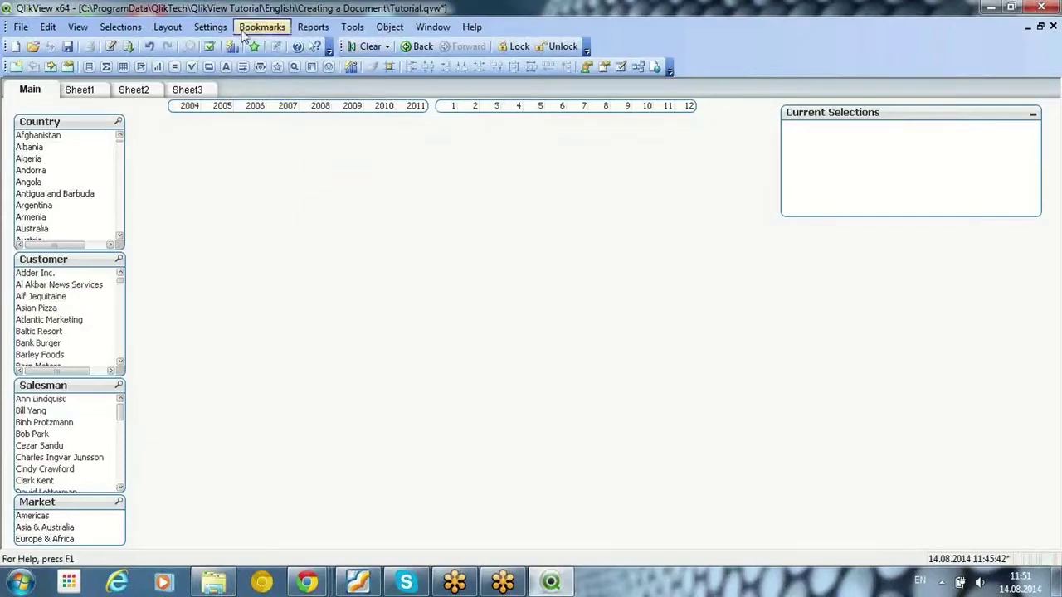
pyautogui.click(262, 26)
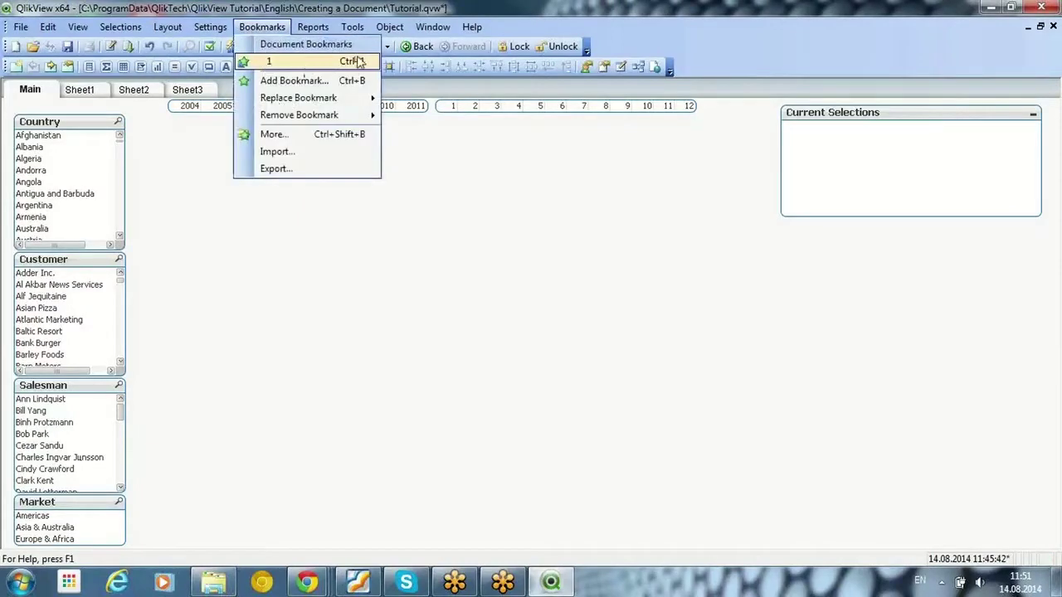
pyautogui.click(267, 65)
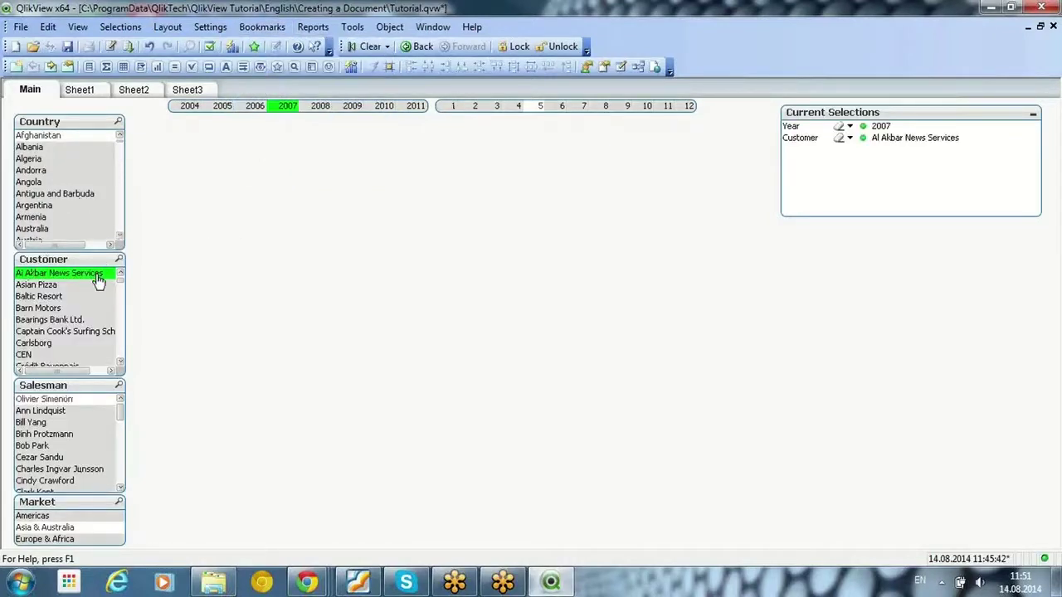
pyautogui.click(358, 50)
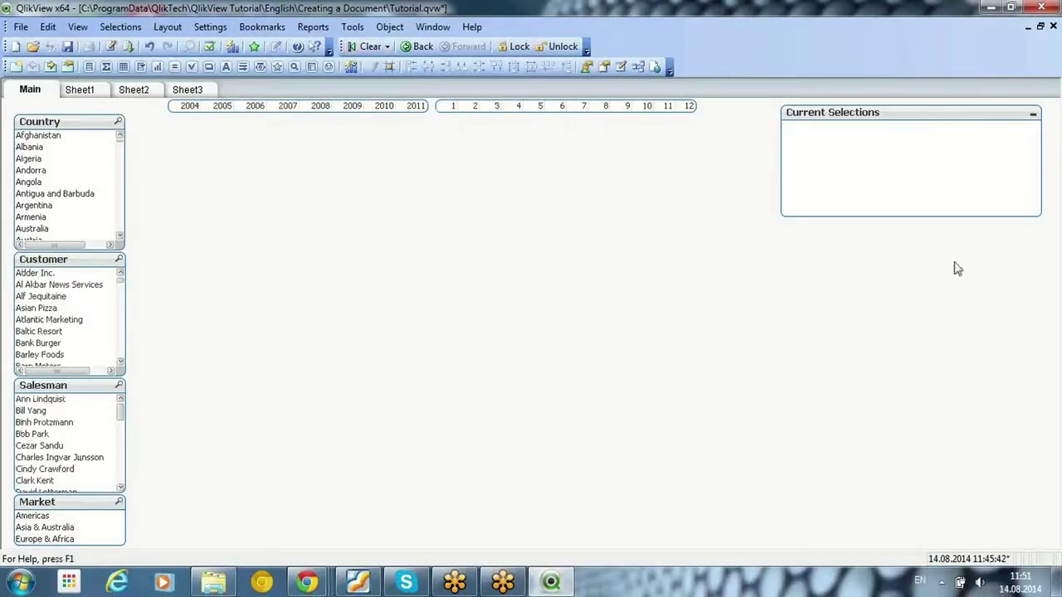
# Step: Add a bookmark object with a remove button below the Current Selections box, and check its list of bookmarks
pyautogui.rightClick(814, 242)
pyautogui.moveTo(866, 288)
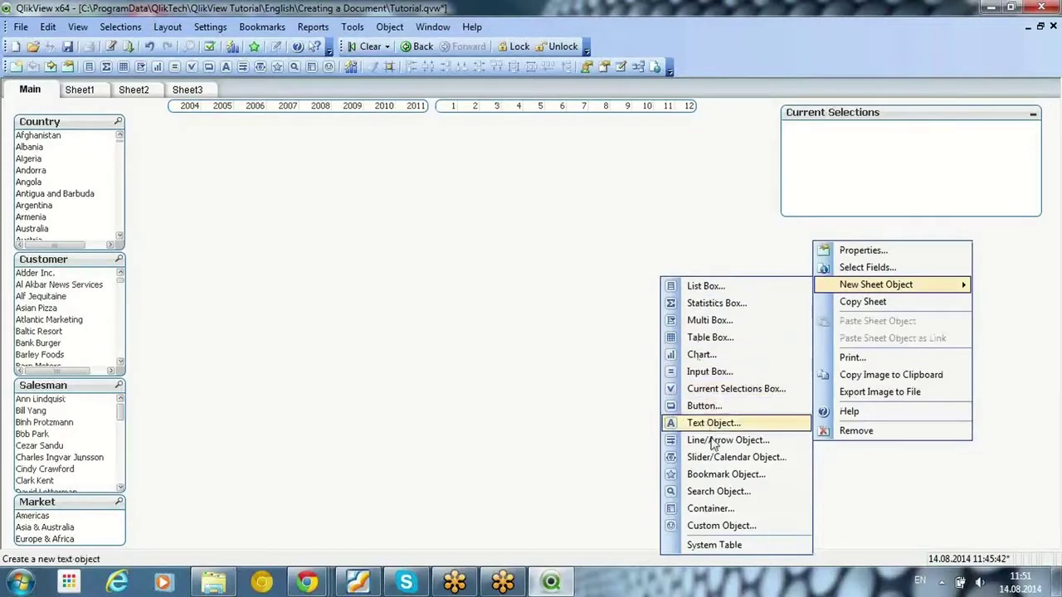
pyautogui.click(721, 476)
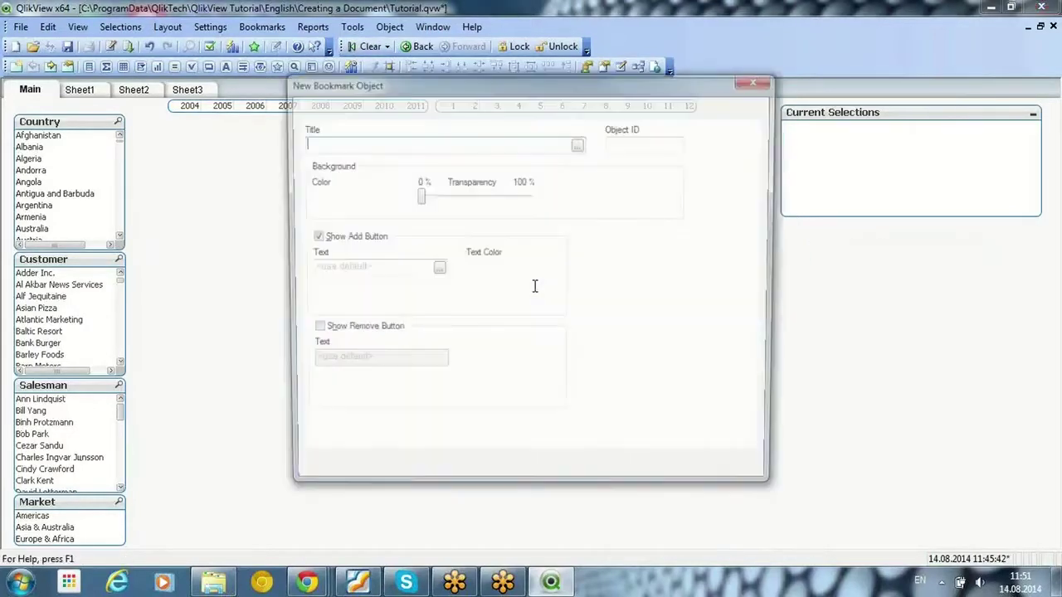
pyautogui.click(311, 331)
pyautogui.click(553, 476)
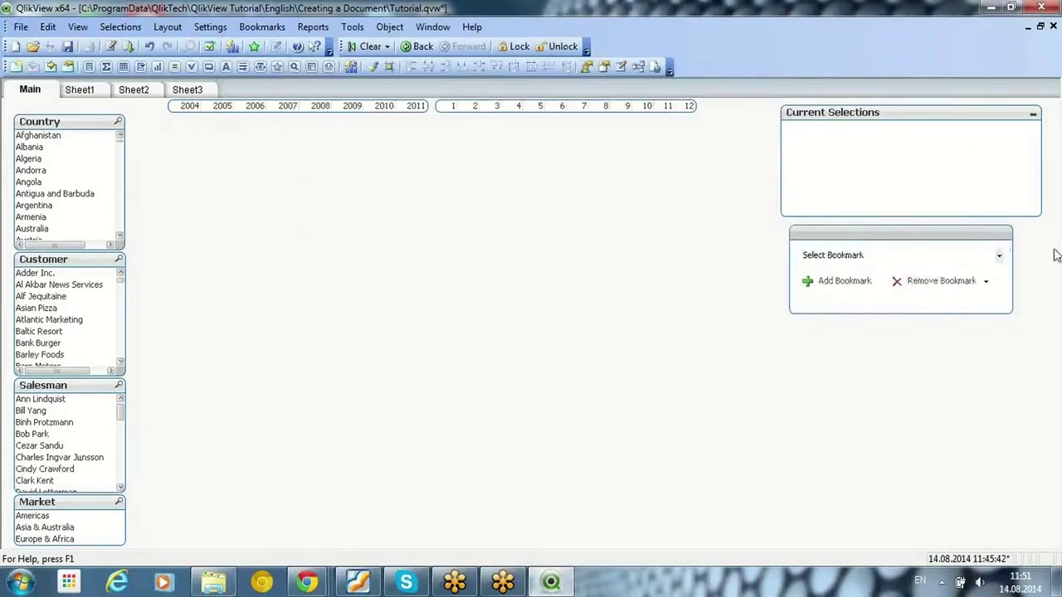
pyautogui.click(1000, 254)
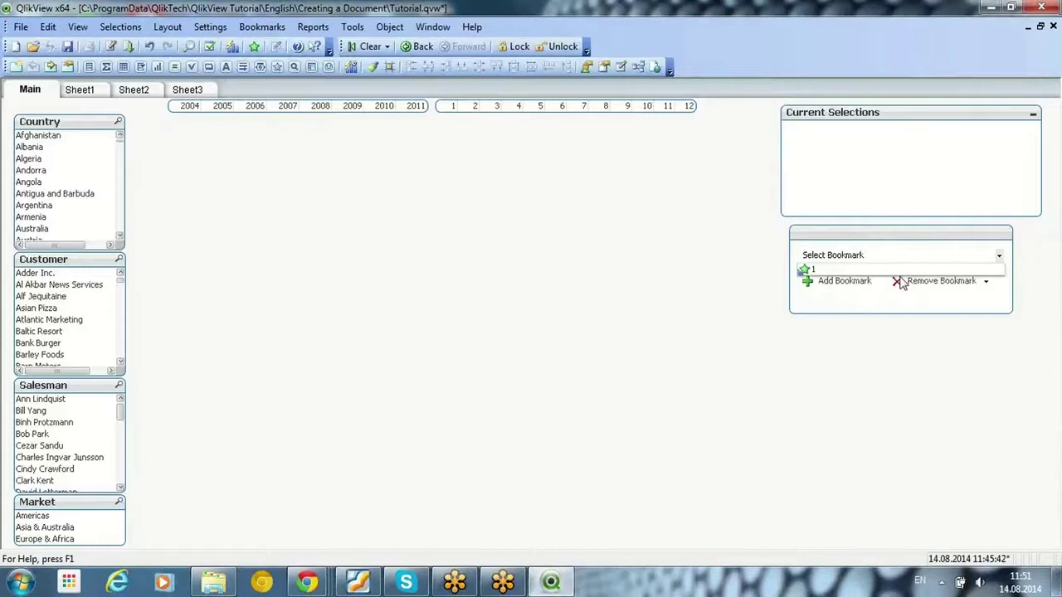
pyautogui.click(809, 346)
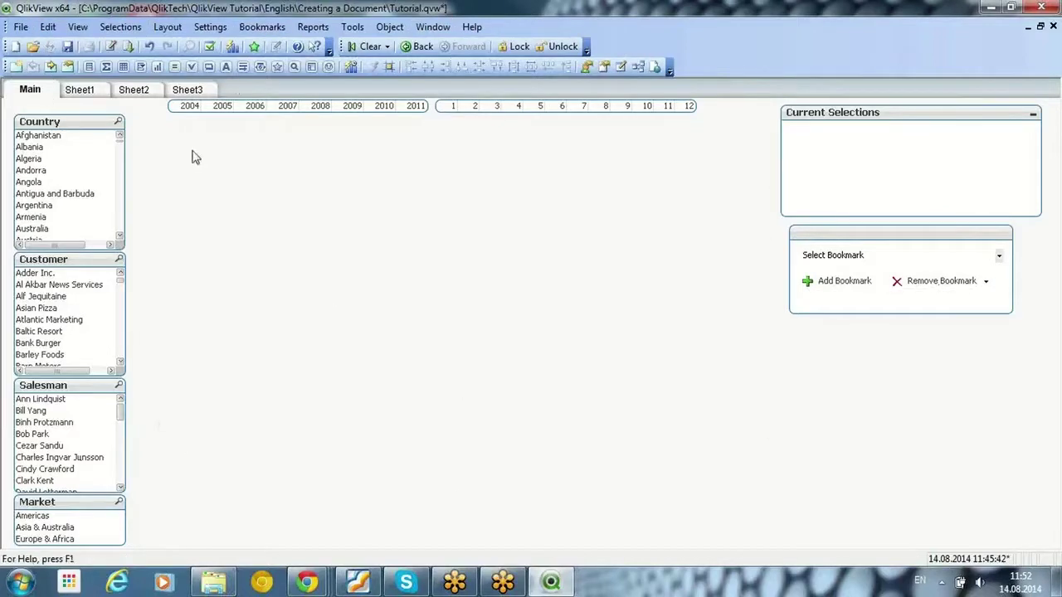
# Step: Examine the general user preferences and the available interface languages, leaving both dialogs without changes
pyautogui.click(205, 27)
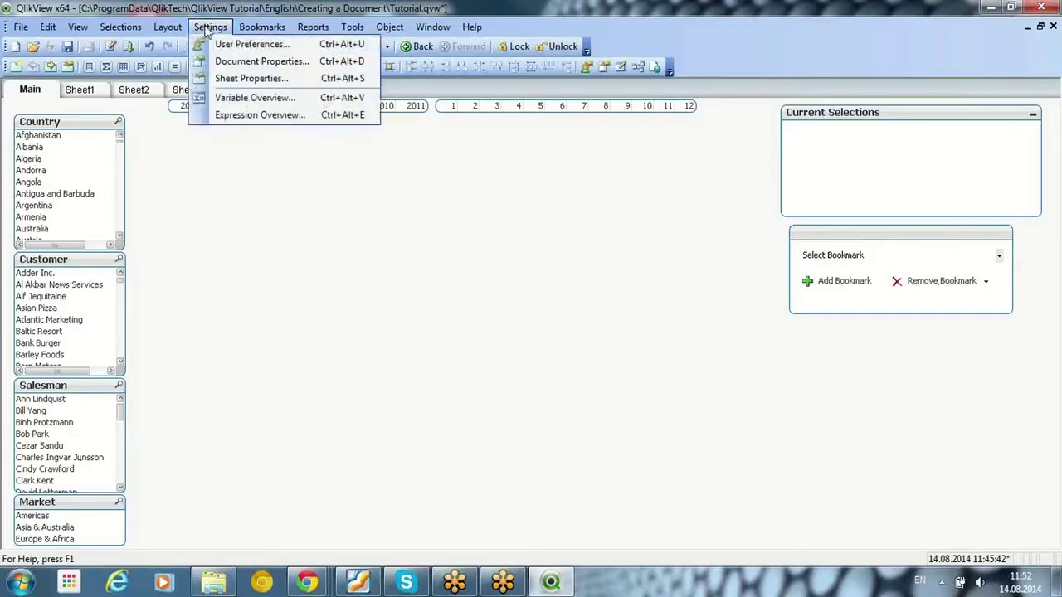
pyautogui.click(223, 40)
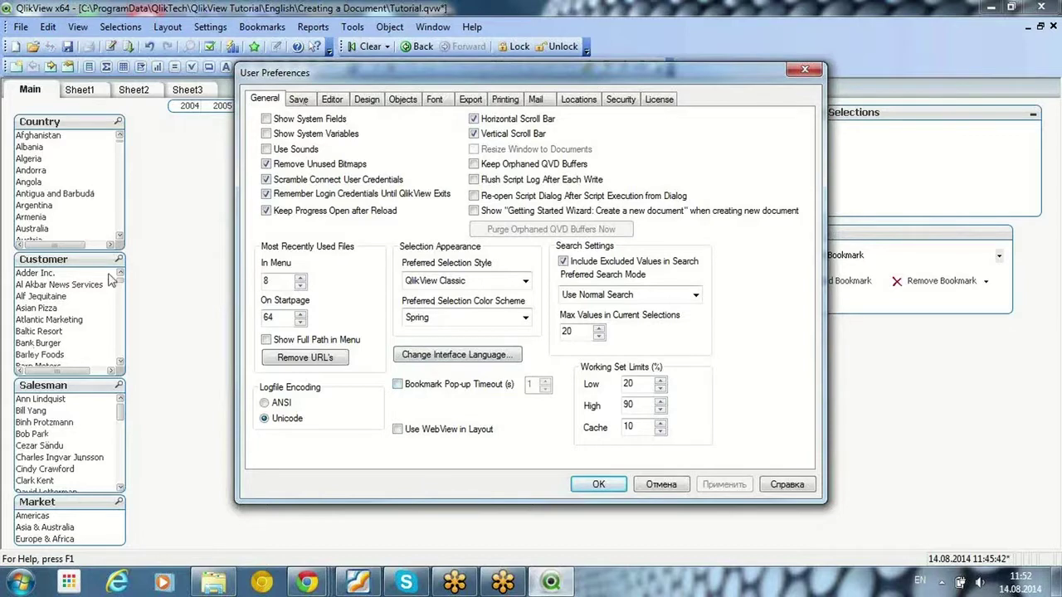
pyautogui.click(405, 357)
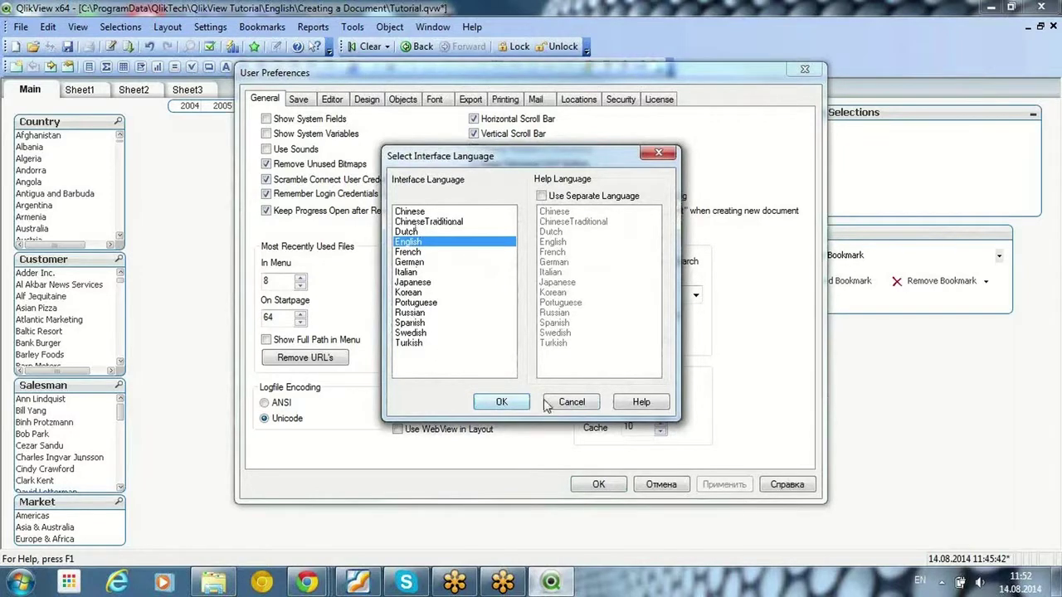
pyautogui.click(571, 401)
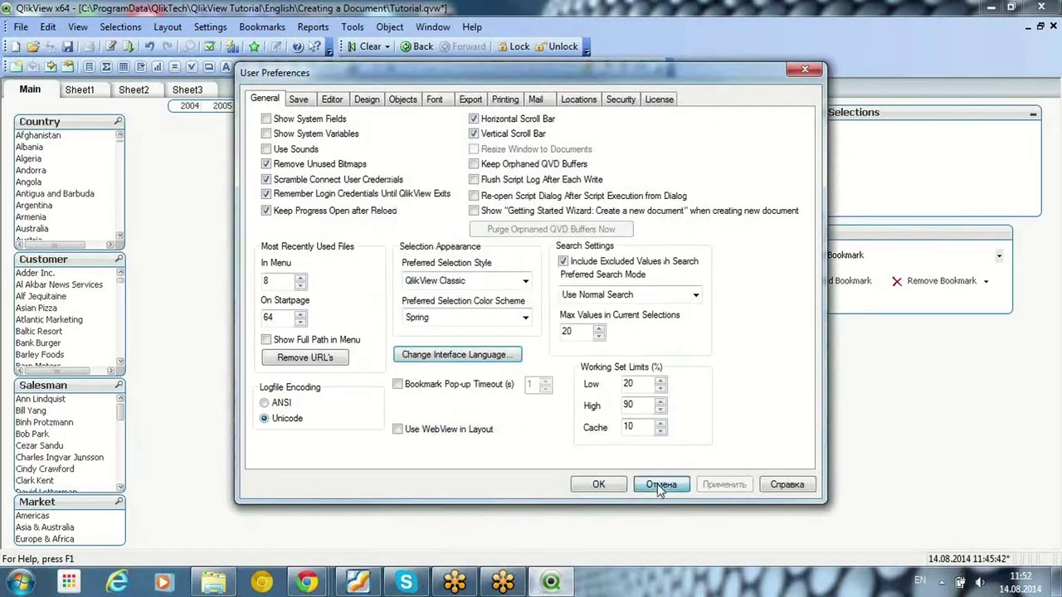
pyautogui.click(658, 484)
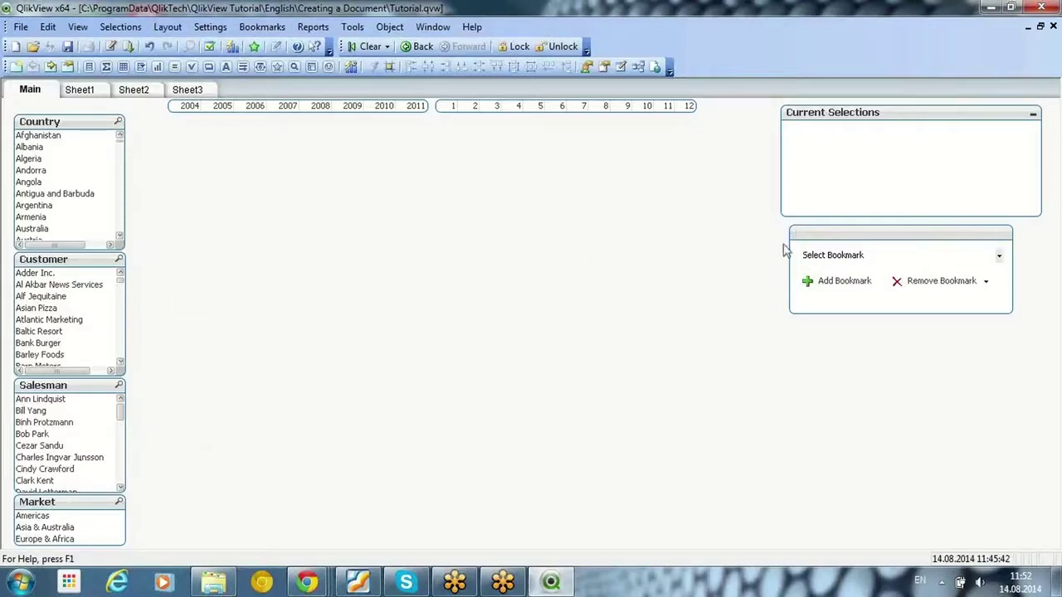
pyautogui.rightClick(200, 155)
pyautogui.moveTo(273, 191)
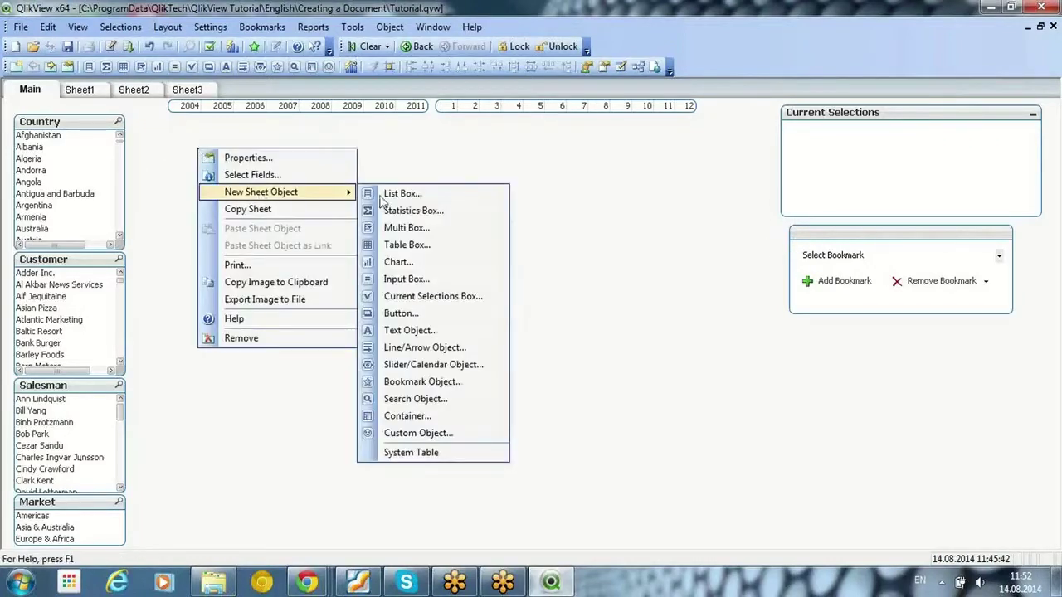
pyautogui.click(397, 263)
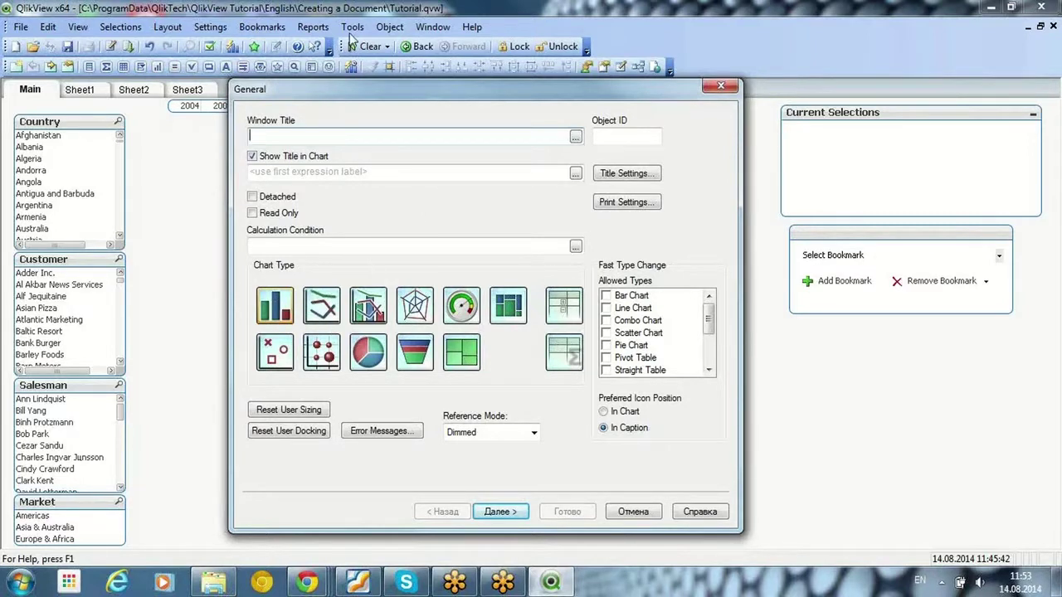
pyautogui.moveTo(328, 98); pyautogui.dragTo(286, 105)
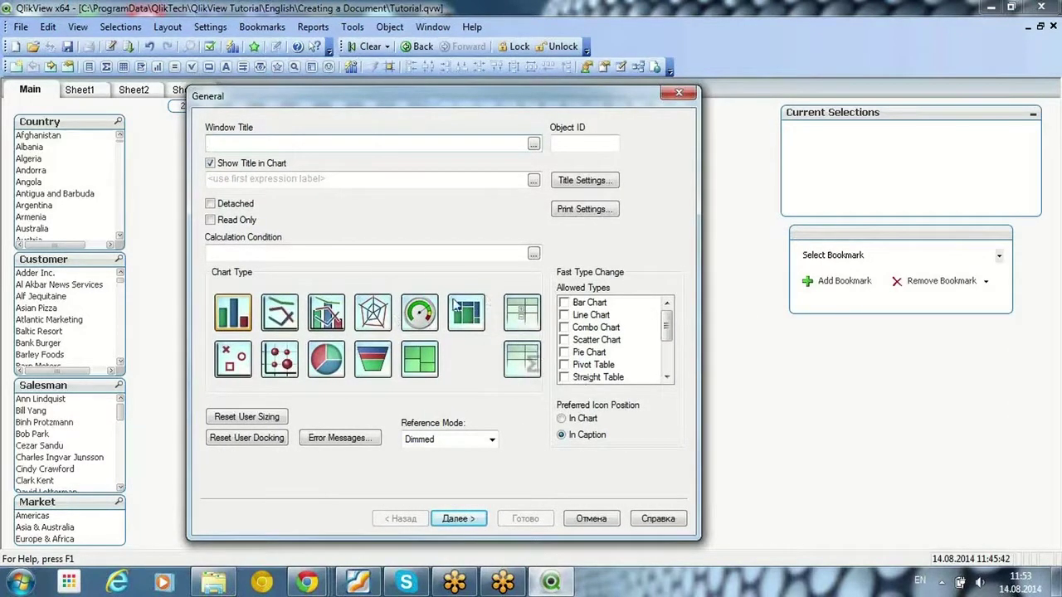
pyautogui.click(591, 518)
# Step: Start a new bar chart on the Main sheet and proceed to its dimension settings
pyautogui.rightClick(265, 197)
pyautogui.moveTo(347, 243)
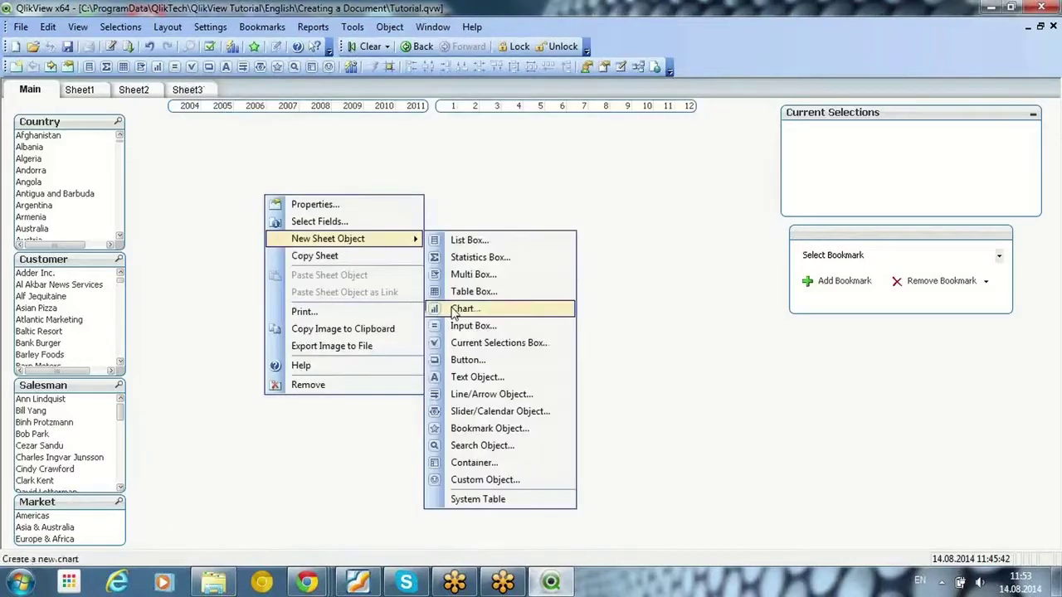
pyautogui.click(462, 308)
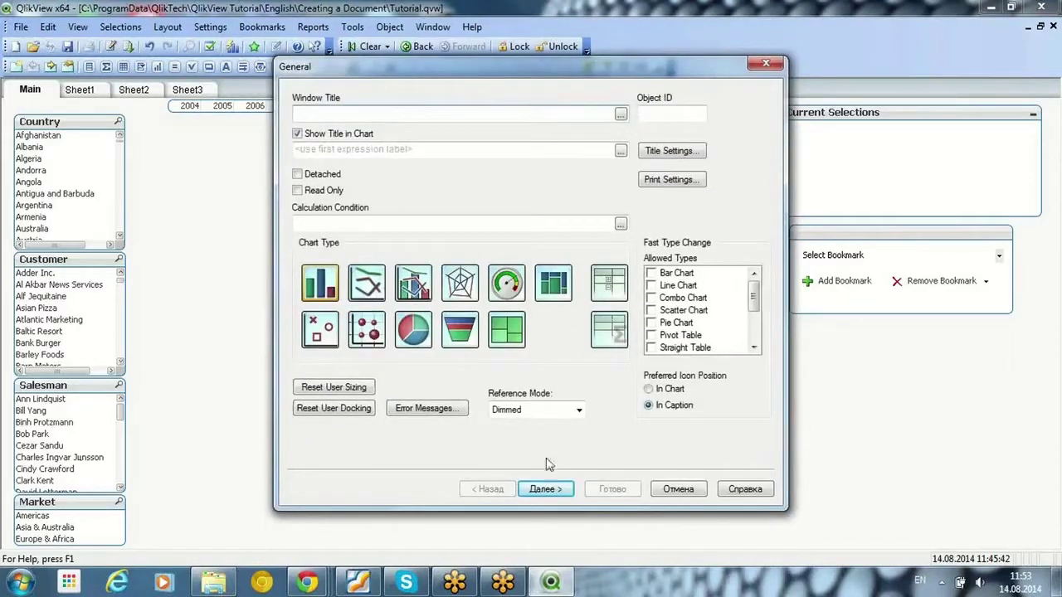
pyautogui.click(548, 489)
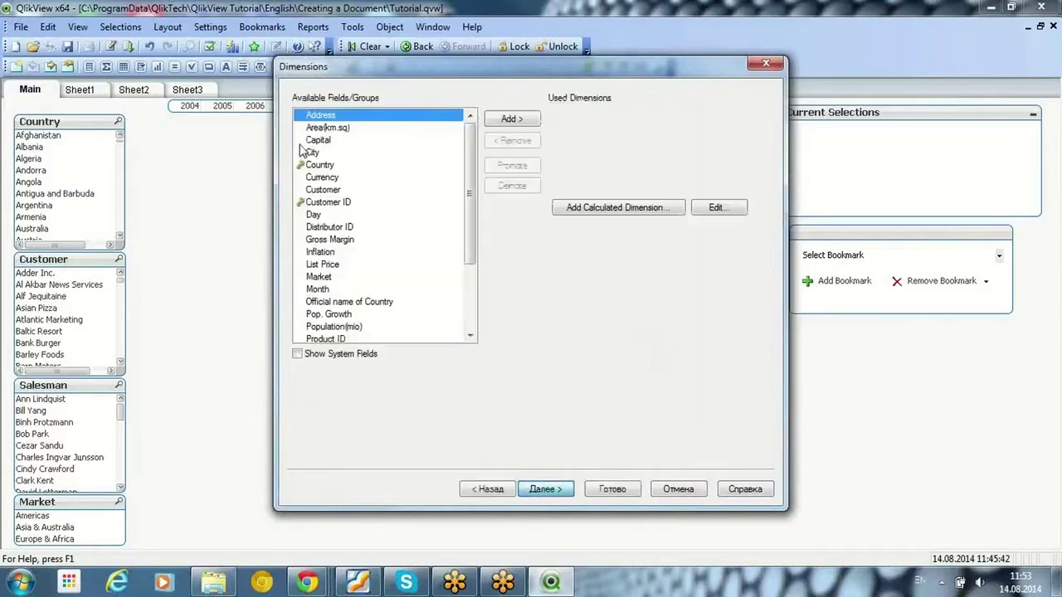
# Step: Add Country as the chart's only dimension and continue to the expression definition
pyautogui.click(332, 190)
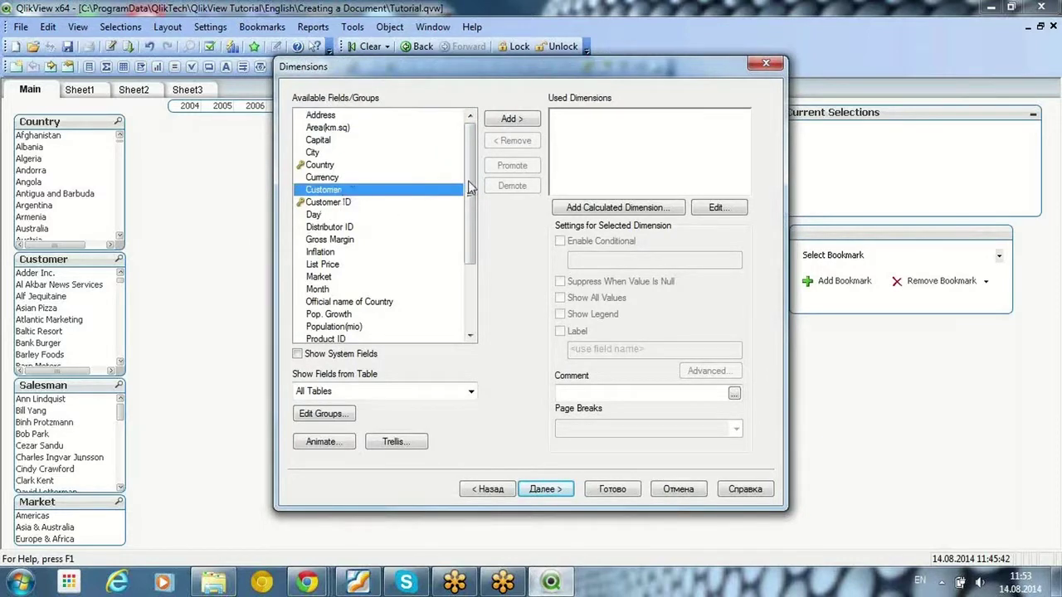
pyautogui.scroll(-3, 478, 289)
pyautogui.scroll(3, 470, 227)
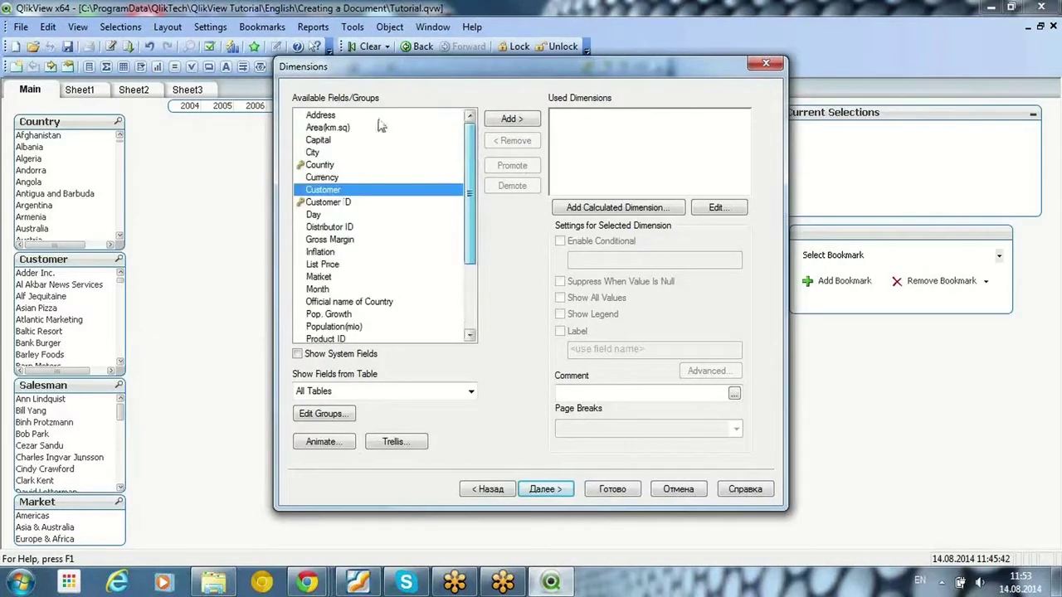
pyautogui.click(328, 166)
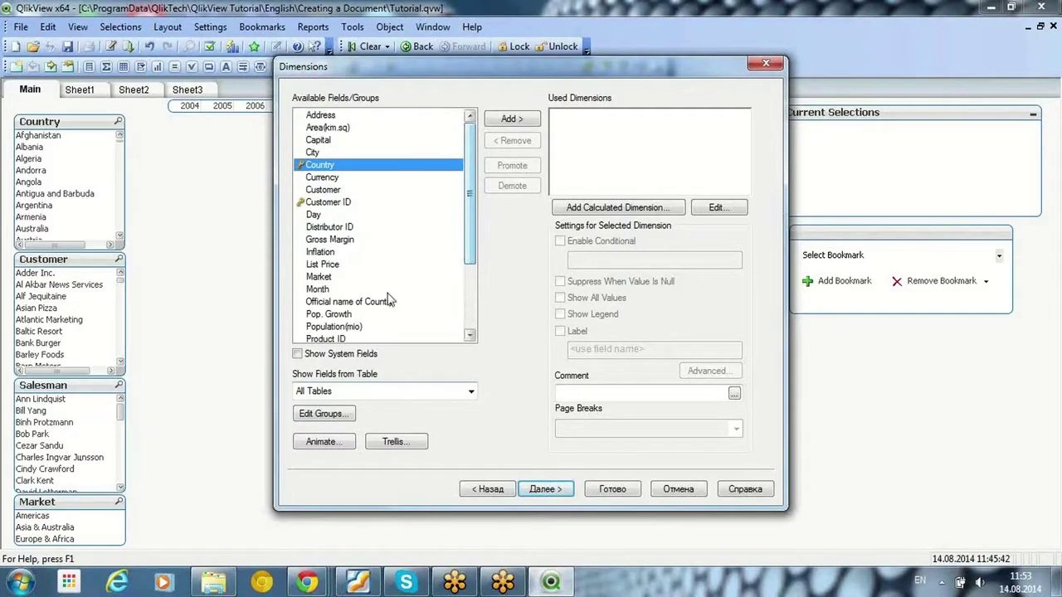
pyautogui.scroll(-2, 470, 236)
pyautogui.scroll(-1, 470, 235)
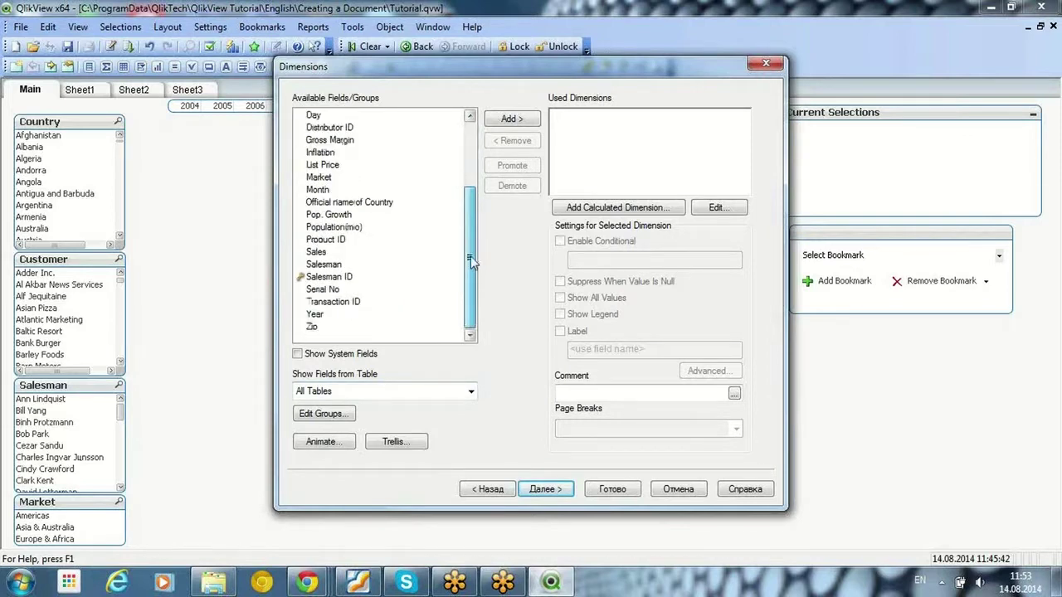
pyautogui.scroll(3, 466, 162)
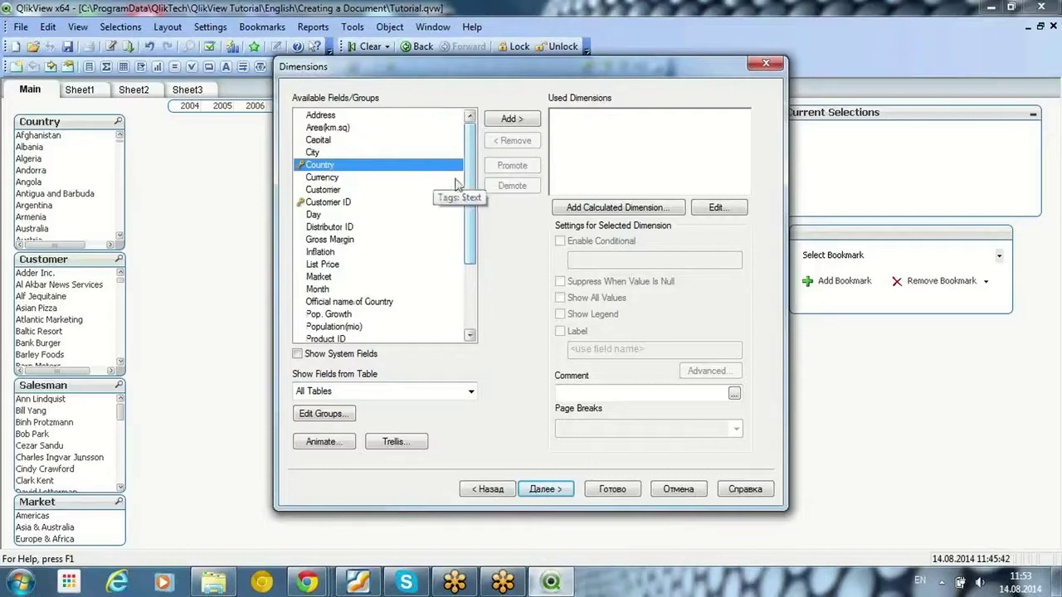
pyautogui.scroll(-3, 471, 216)
pyautogui.scroll(3, 472, 259)
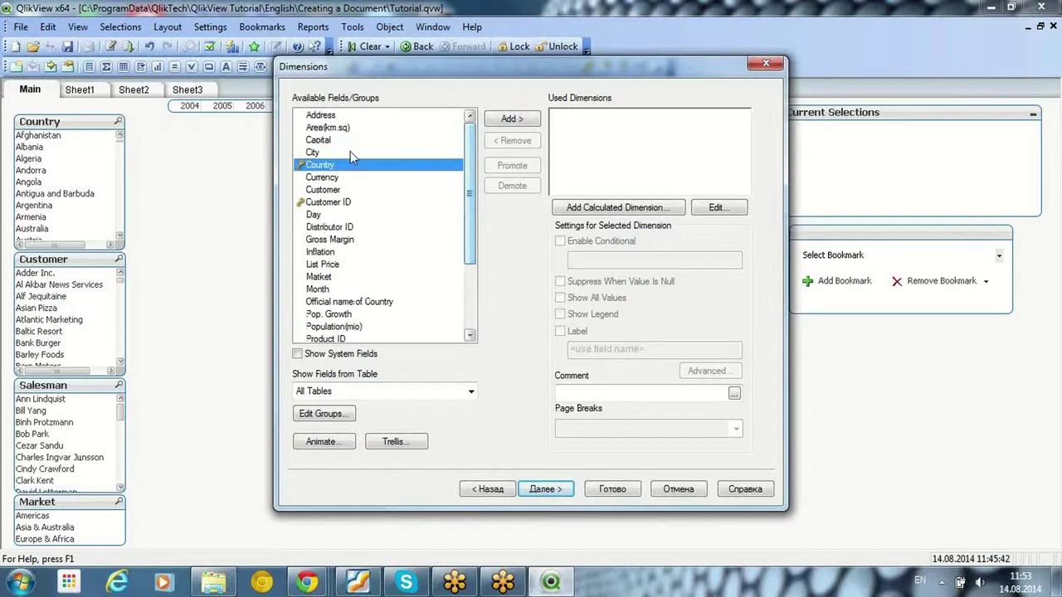
pyautogui.click(503, 121)
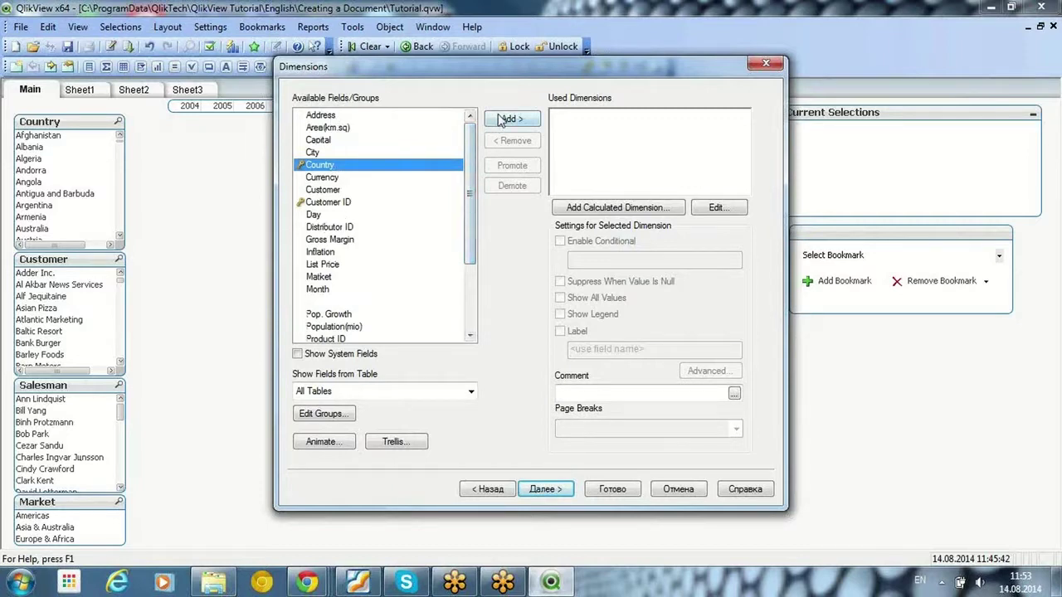
pyautogui.click(547, 490)
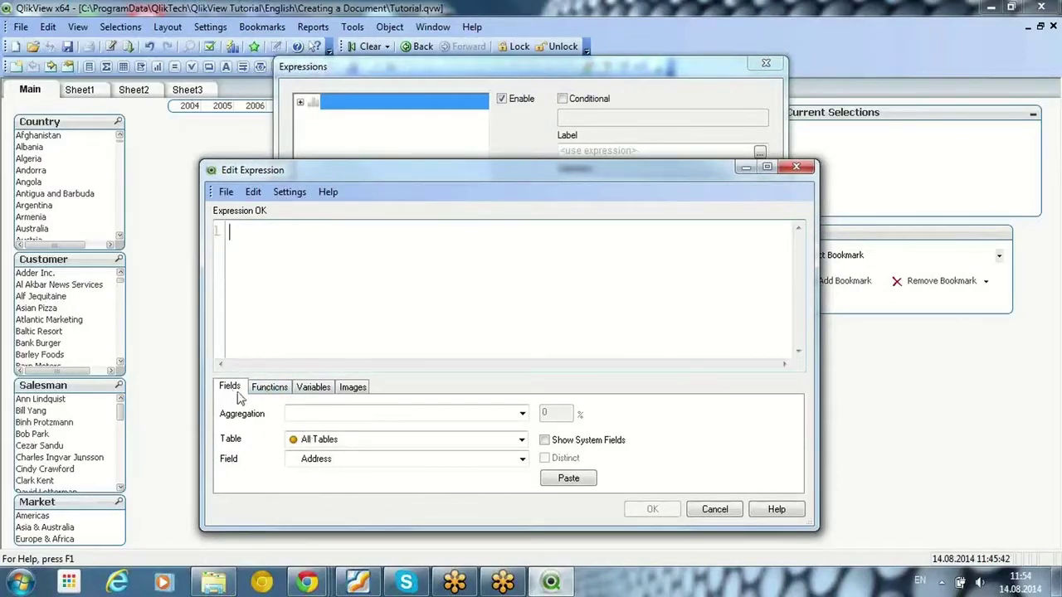
# Step: Look up the Sales field of the Sales table among the fields available for the expression
pyautogui.click(323, 462)
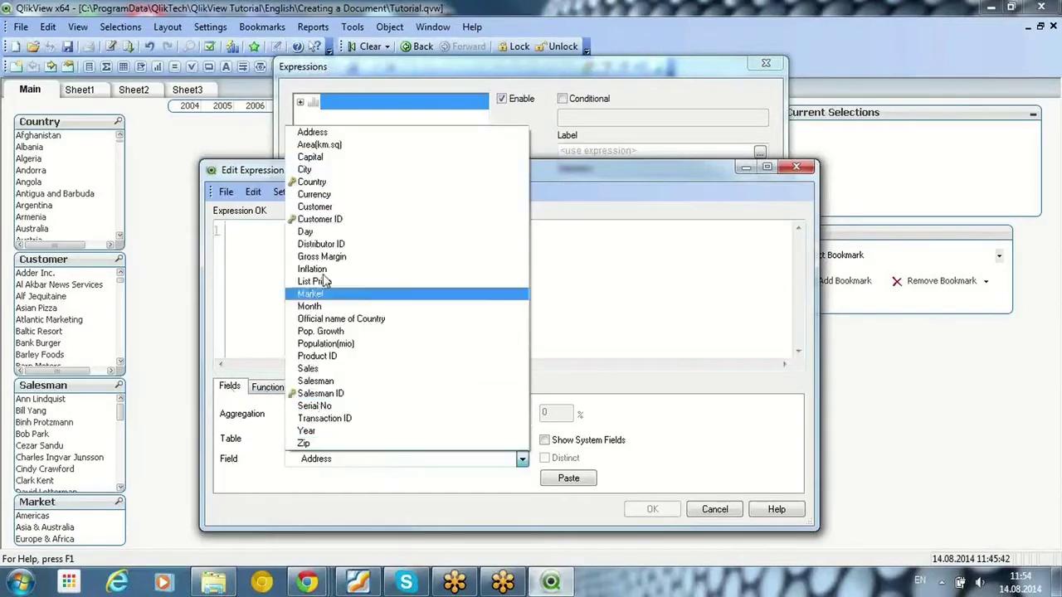
pyautogui.click(326, 440)
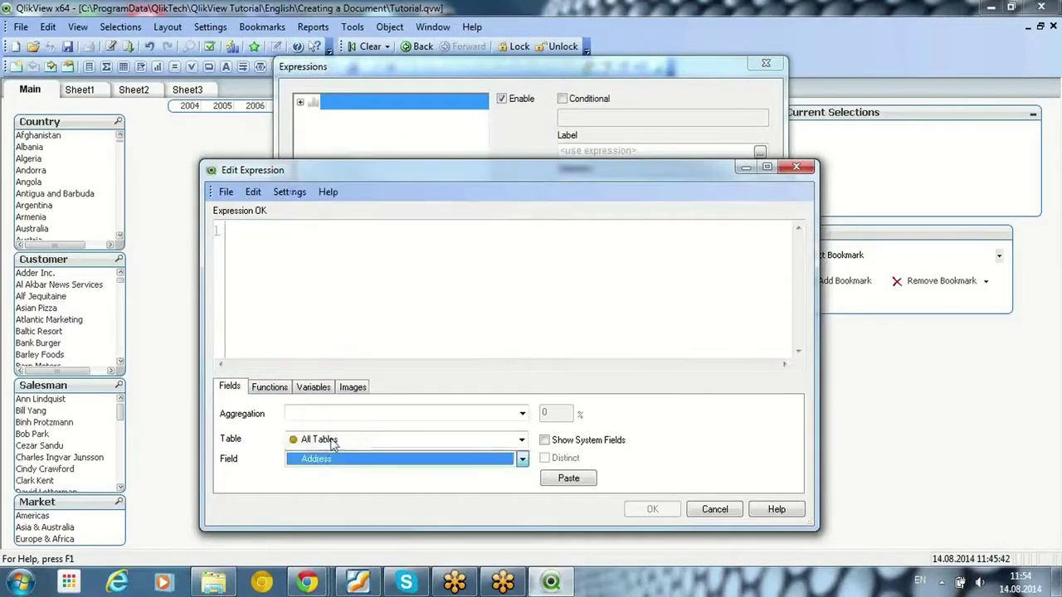
pyautogui.click(323, 444)
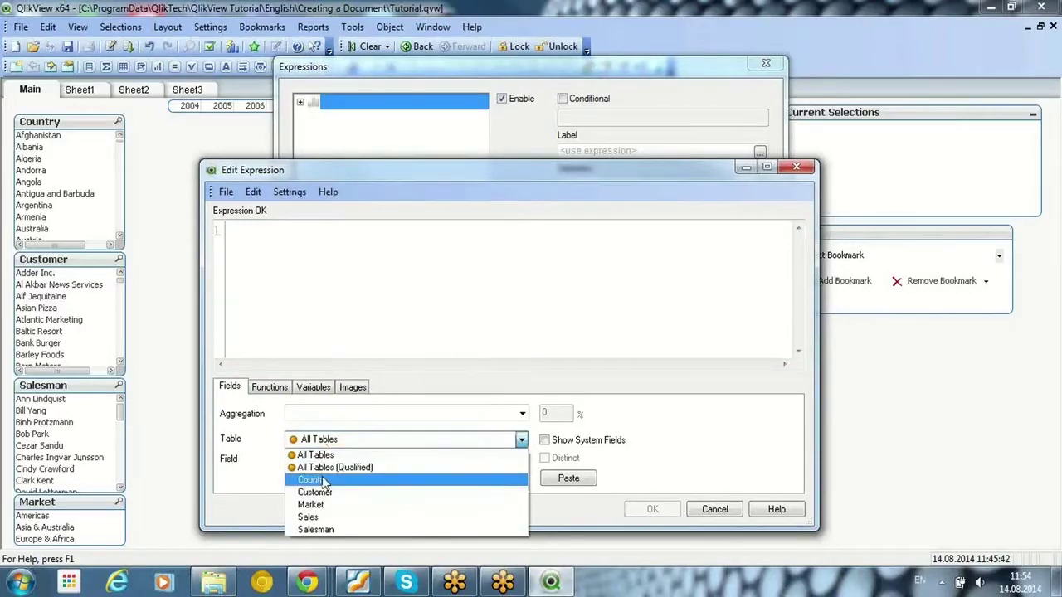
pyautogui.click(324, 519)
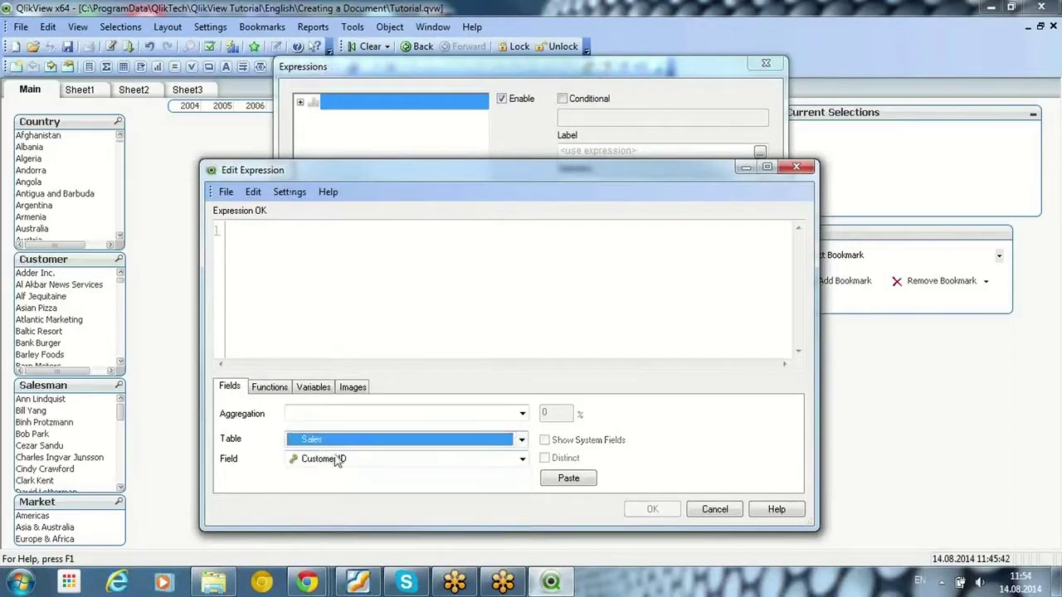
pyautogui.click(339, 460)
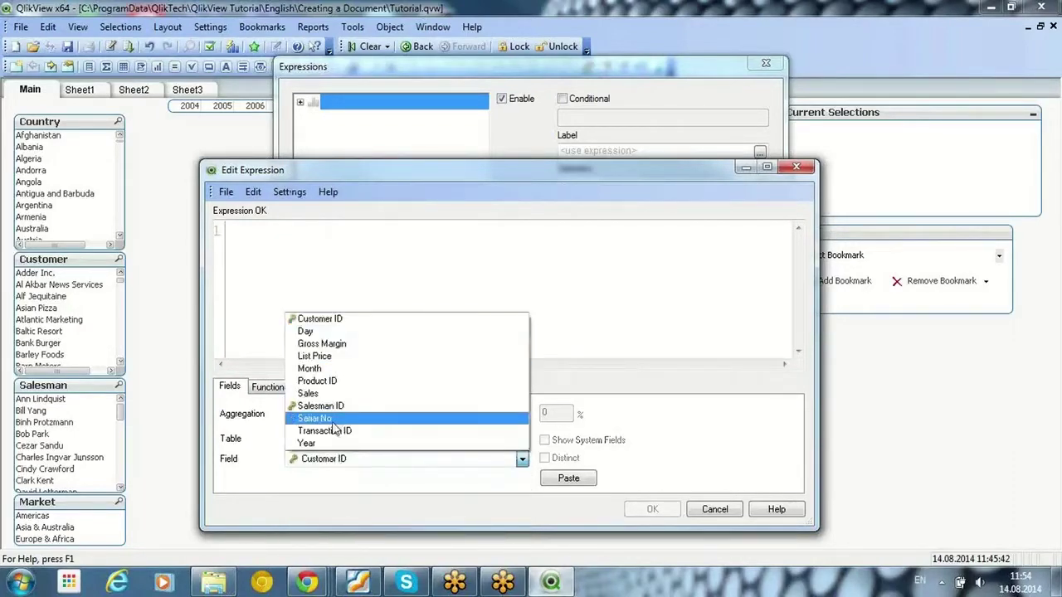
pyautogui.click(323, 394)
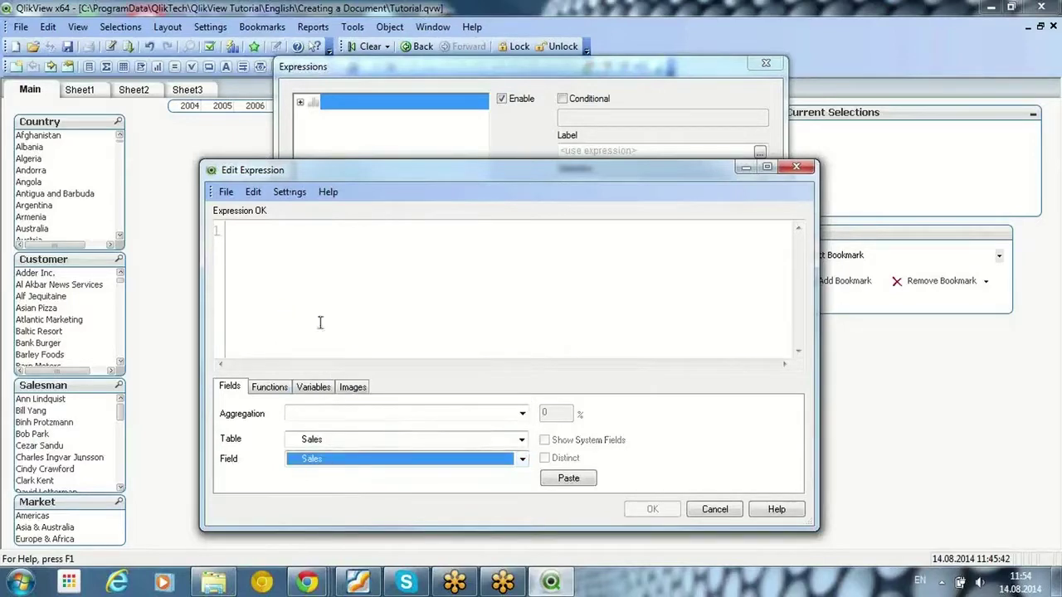
# Step: Examine the function categories available for the expression, leaving the category unchanged
pyautogui.click(253, 239)
pyautogui.click(279, 389)
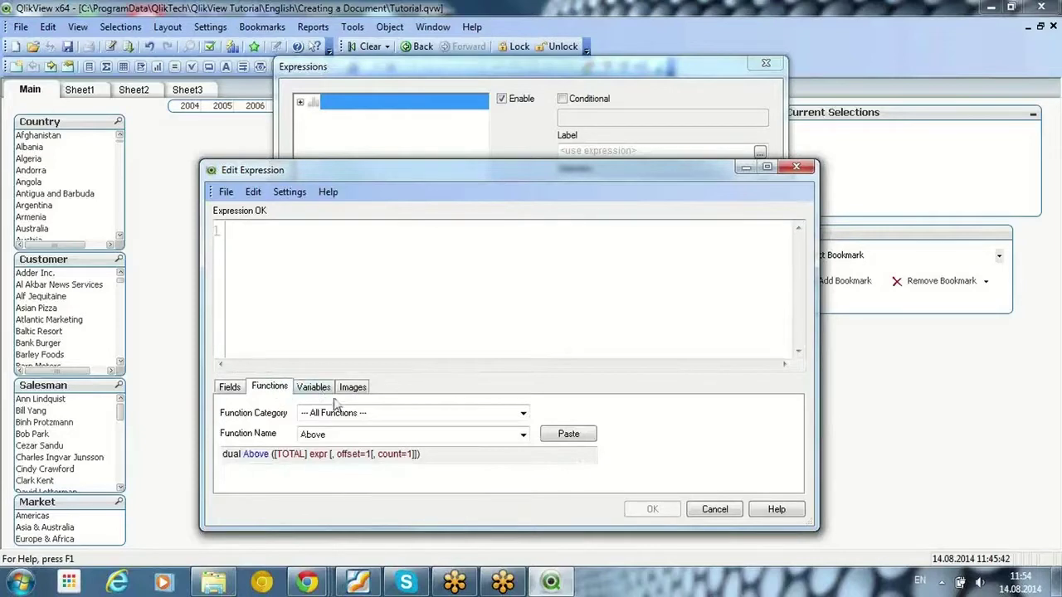
pyautogui.click(346, 413)
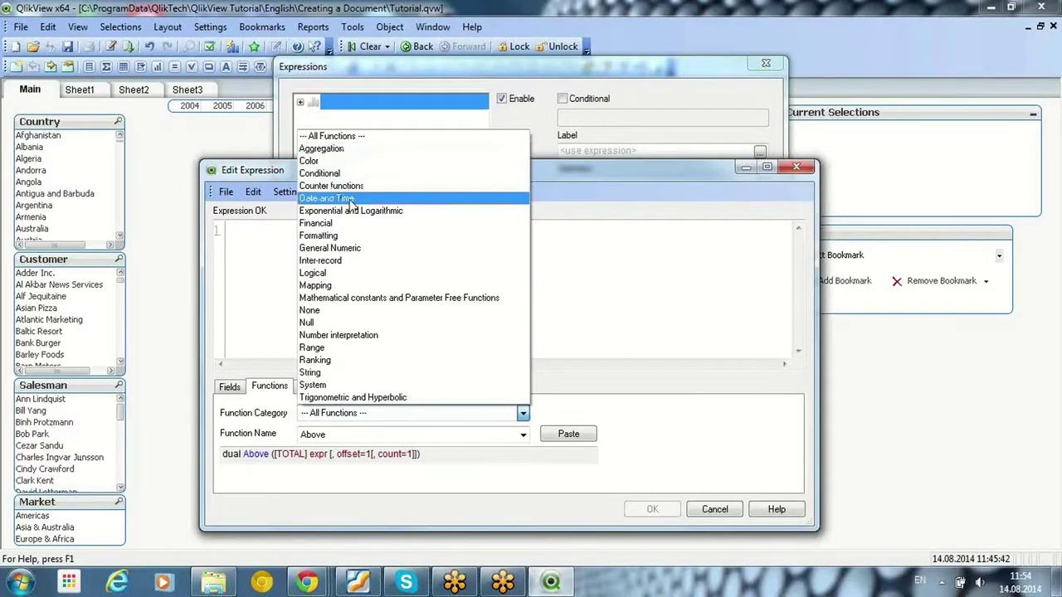
pyautogui.press('Down')
pyautogui.press('Down')
pyautogui.press('Down')
pyautogui.press('Down')
pyautogui.press('Down')
pyautogui.press('Down')
pyautogui.press('Down')
pyautogui.press('Down')
pyautogui.press('Down')
pyautogui.press('Down')
pyautogui.press('Down')
pyautogui.press('Down')
pyautogui.press('Down')
pyautogui.press('Down')
pyautogui.press('Down')
pyautogui.press('Down')
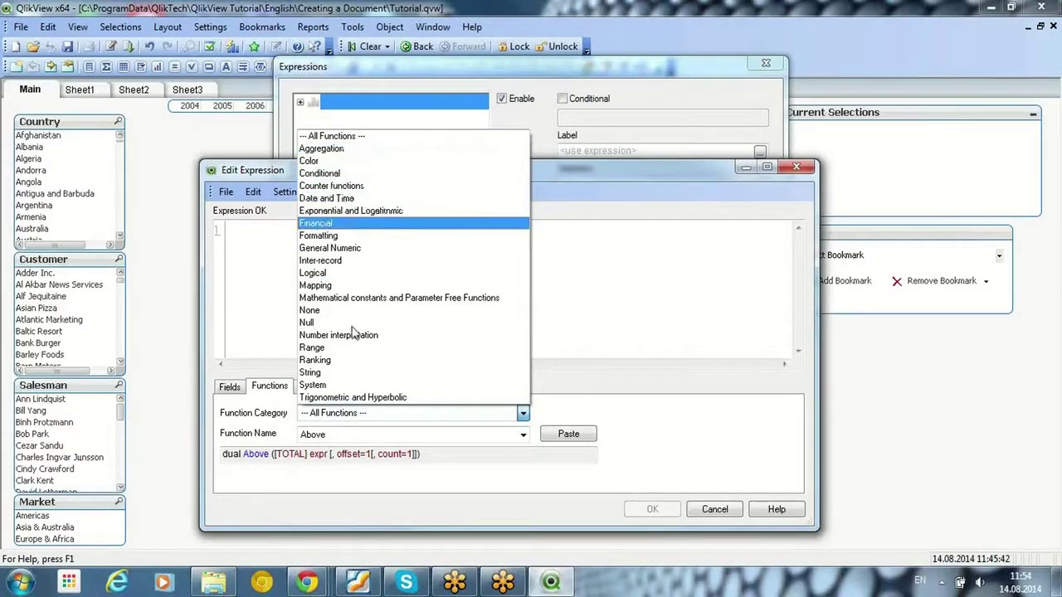
pyautogui.click(272, 252)
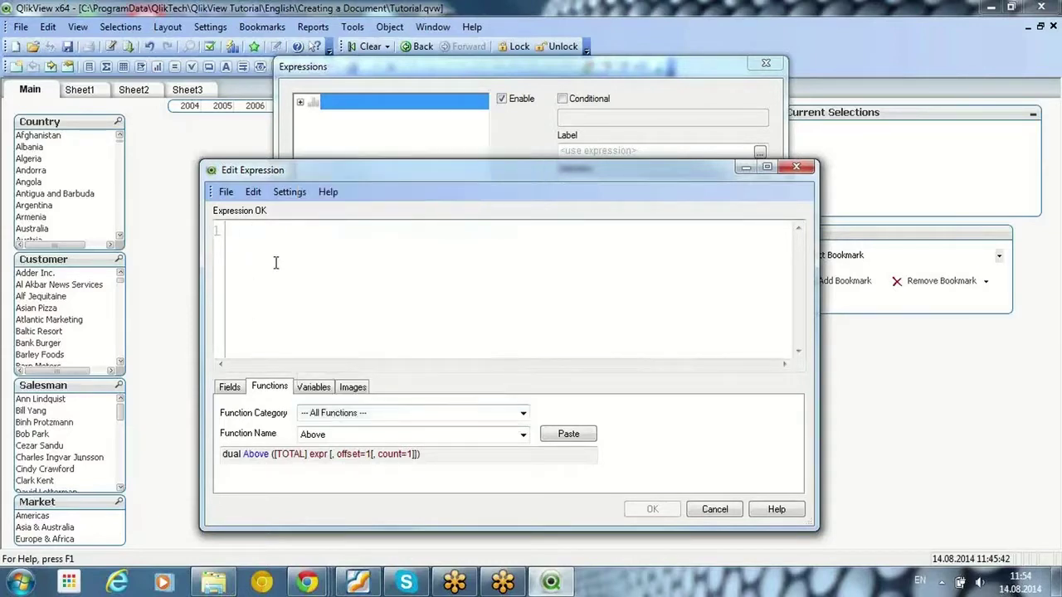
# Step: Enter SUM(Sales) as the chart expression and accept it
pyautogui.write('SUM')
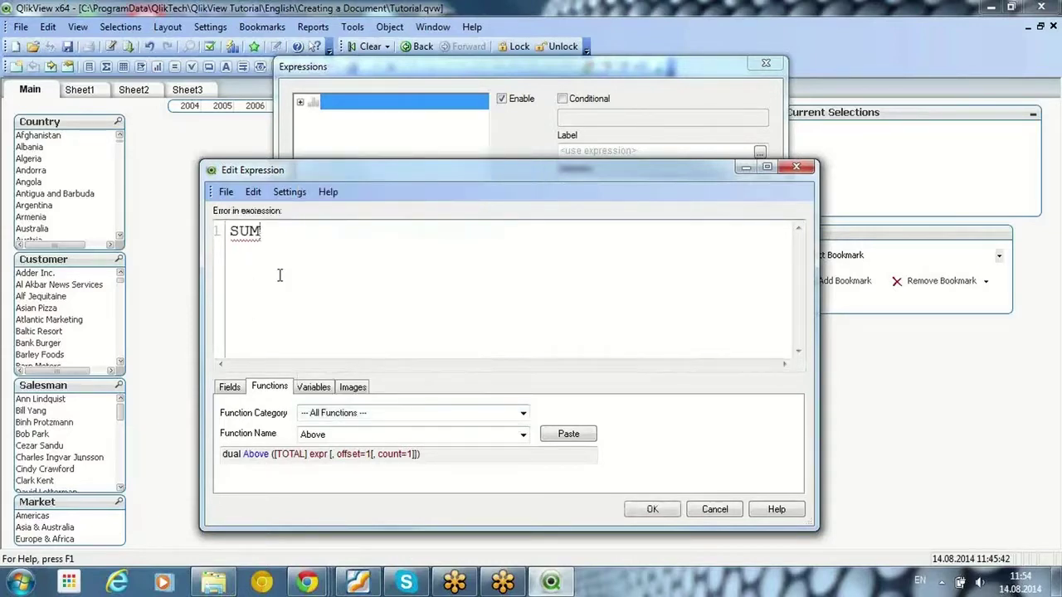
pyautogui.write('(Sales)')
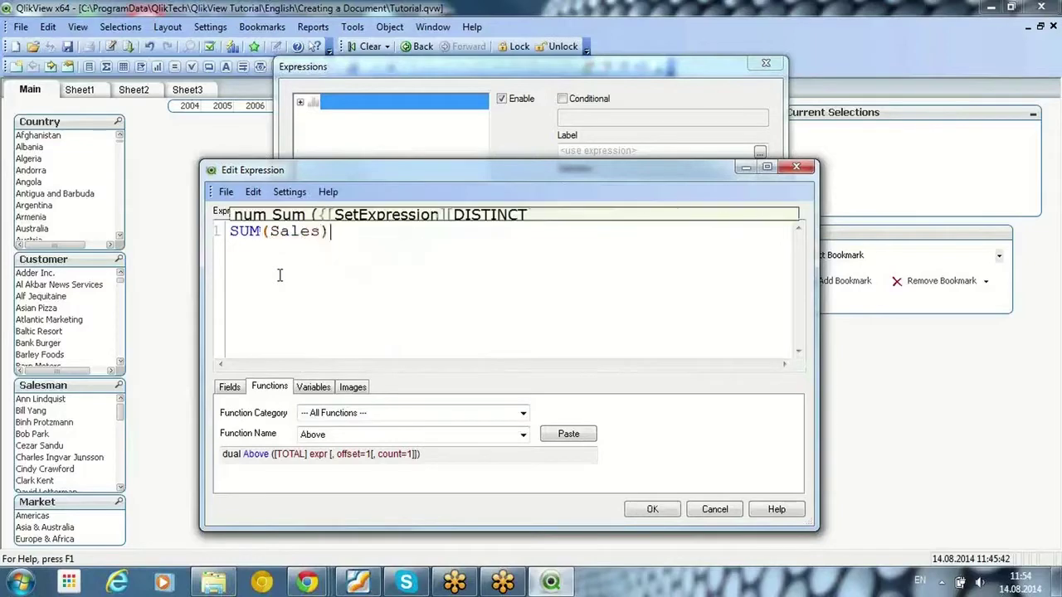
pyautogui.doubleClick(291, 233)
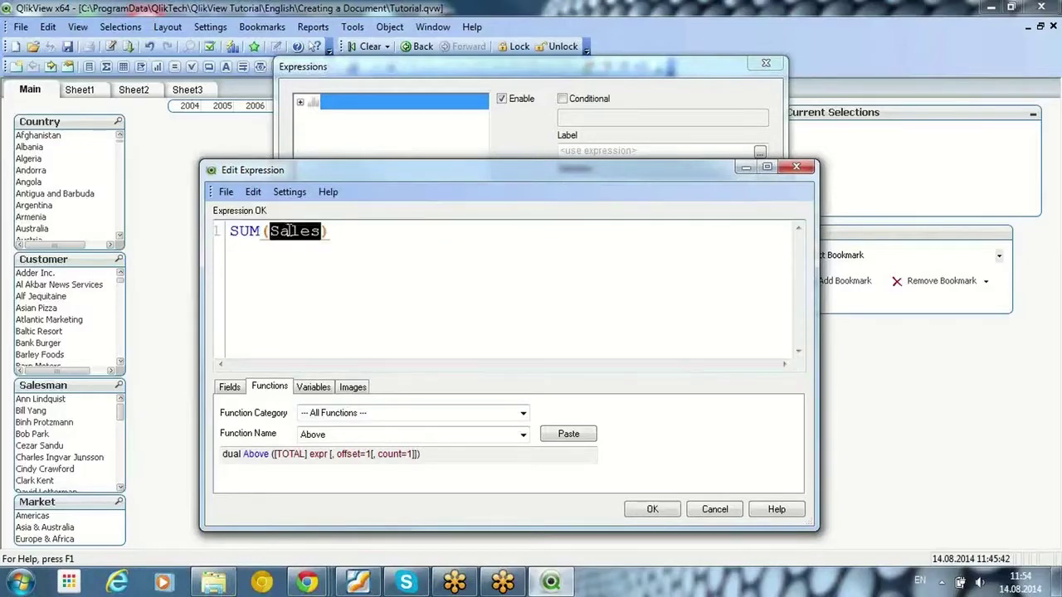
pyautogui.click(652, 510)
# Step: Label the SUM(Sales) expression as Sales
pyautogui.moveTo(356, 77); pyautogui.dragTo(381, 92)
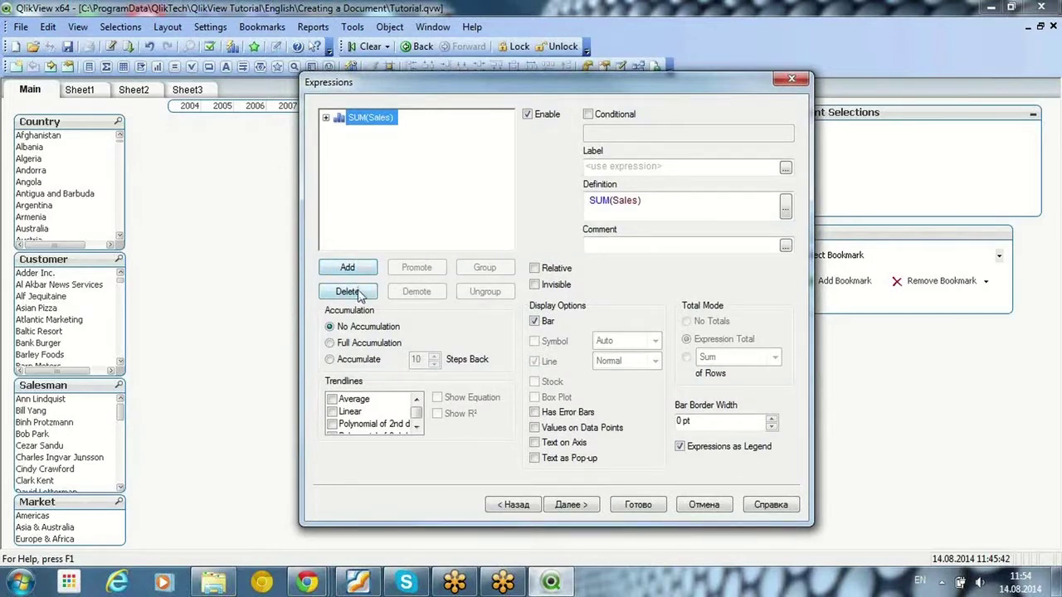
pyautogui.click(590, 166)
pyautogui.doubleClick(641, 203)
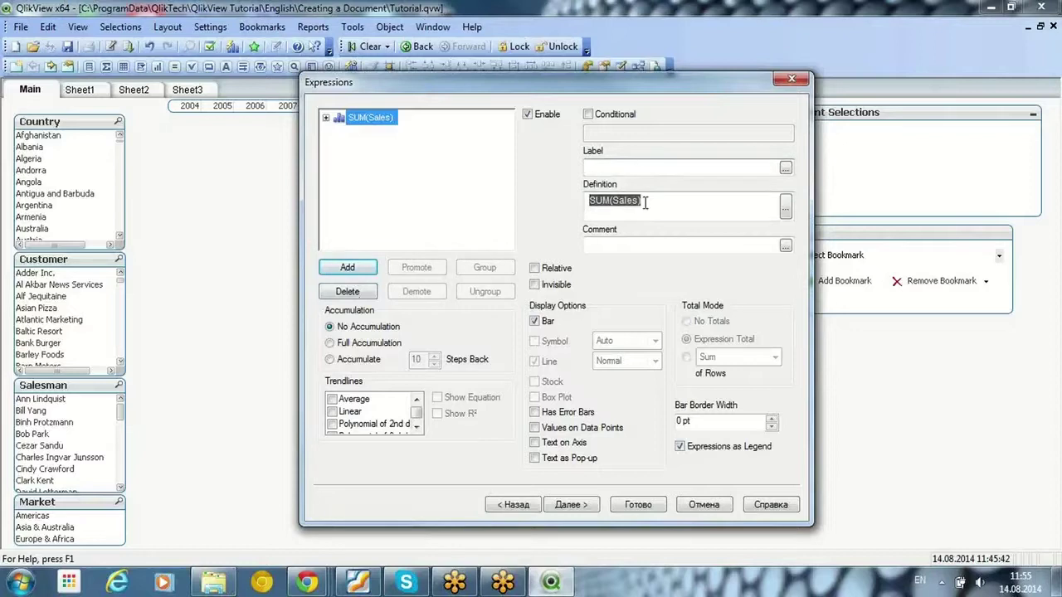
pyautogui.write('Sales')
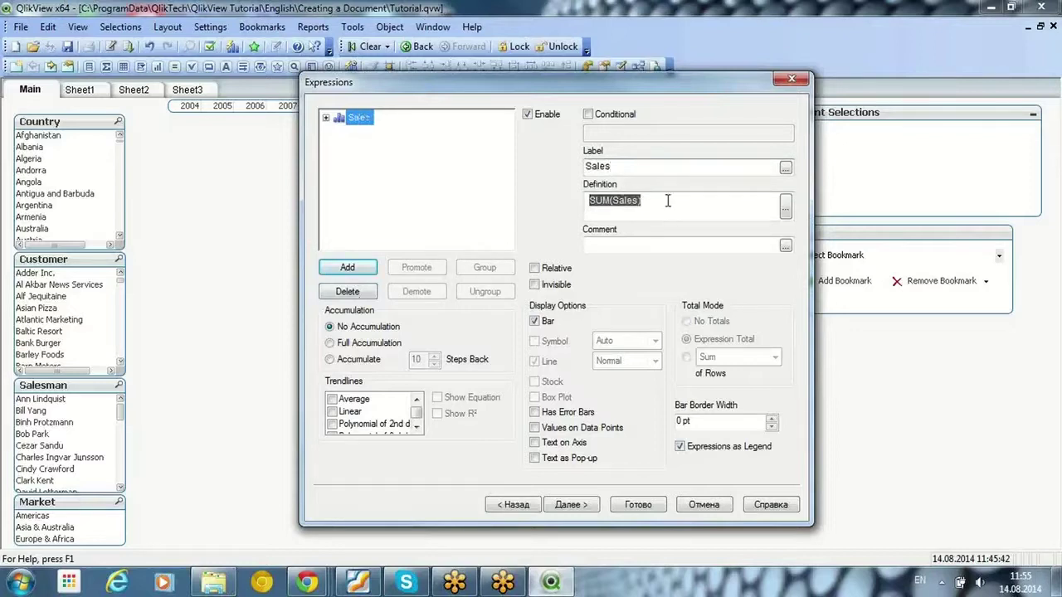
# Step: Finish the bar chart, place it just below the year list box beside the Country list, and enlarge it
pyautogui.click(639, 505)
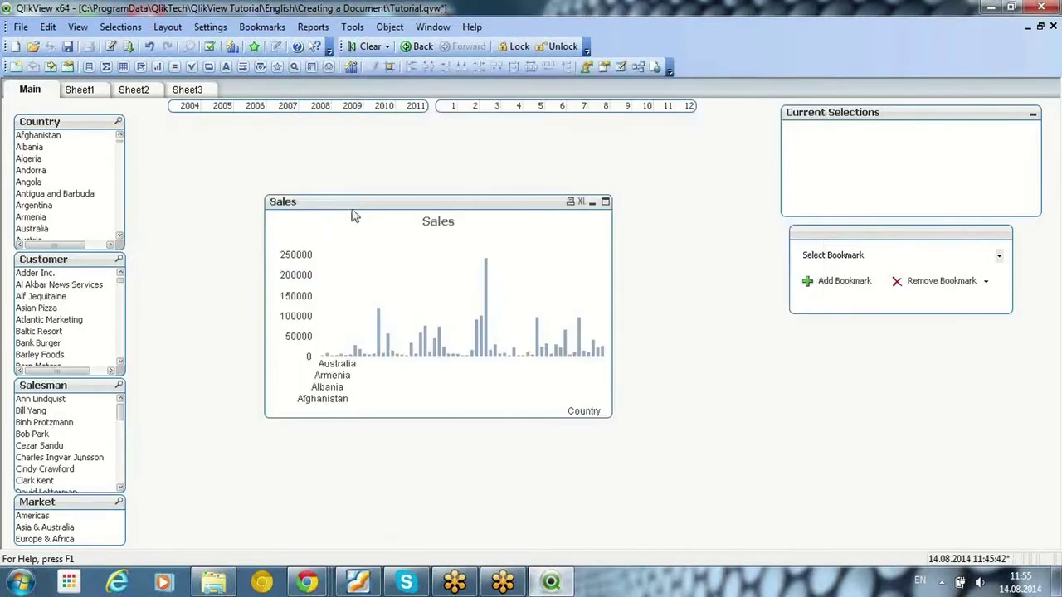
pyautogui.moveTo(339, 204); pyautogui.dragTo(203, 130)
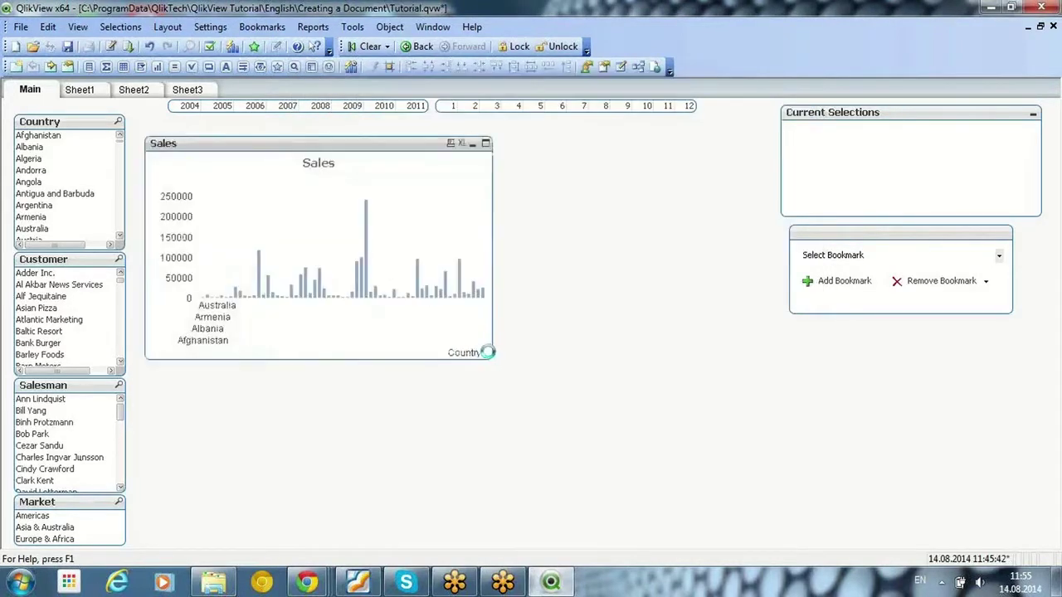
pyautogui.moveTo(491, 358); pyautogui.dragTo(631, 421)
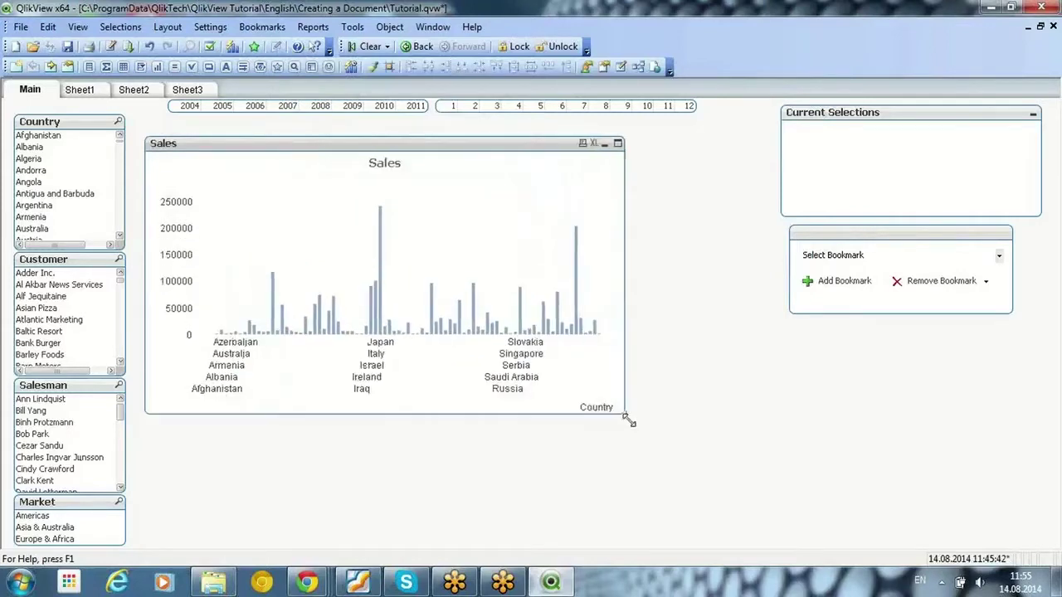
# Step: Set the number format of the chart's Sales expression to Money in the chart properties
pyautogui.rightClick(397, 151)
pyautogui.click(415, 152)
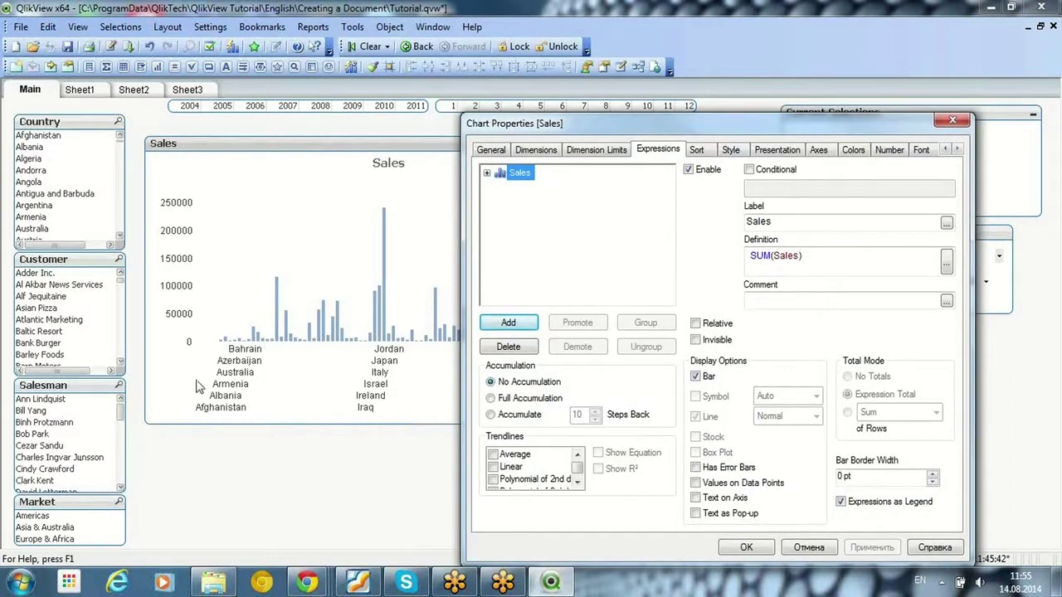
pyautogui.moveTo(550, 122); pyautogui.dragTo(528, 122)
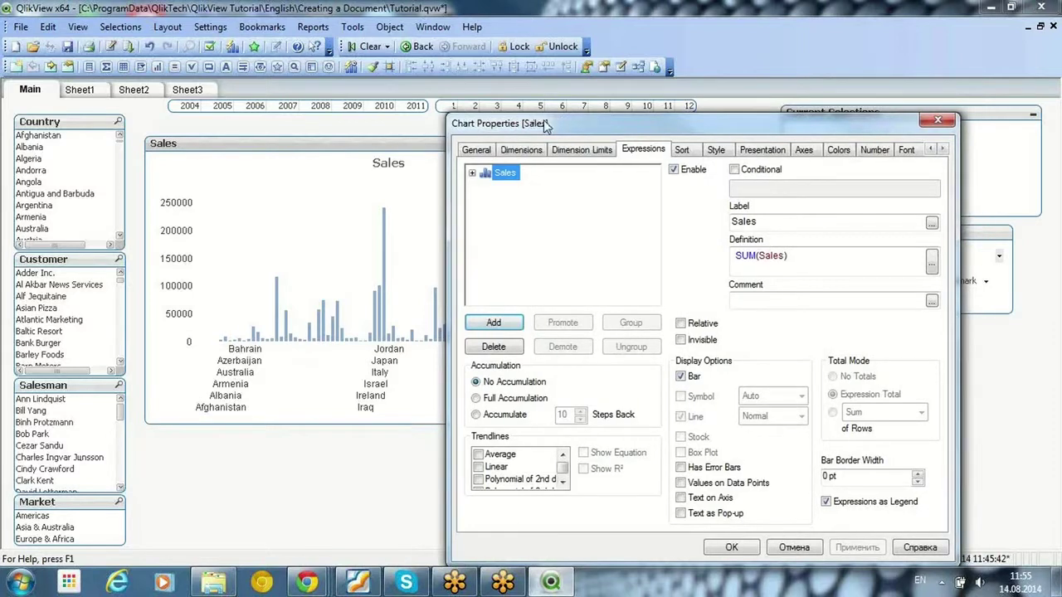
pyautogui.click(675, 151)
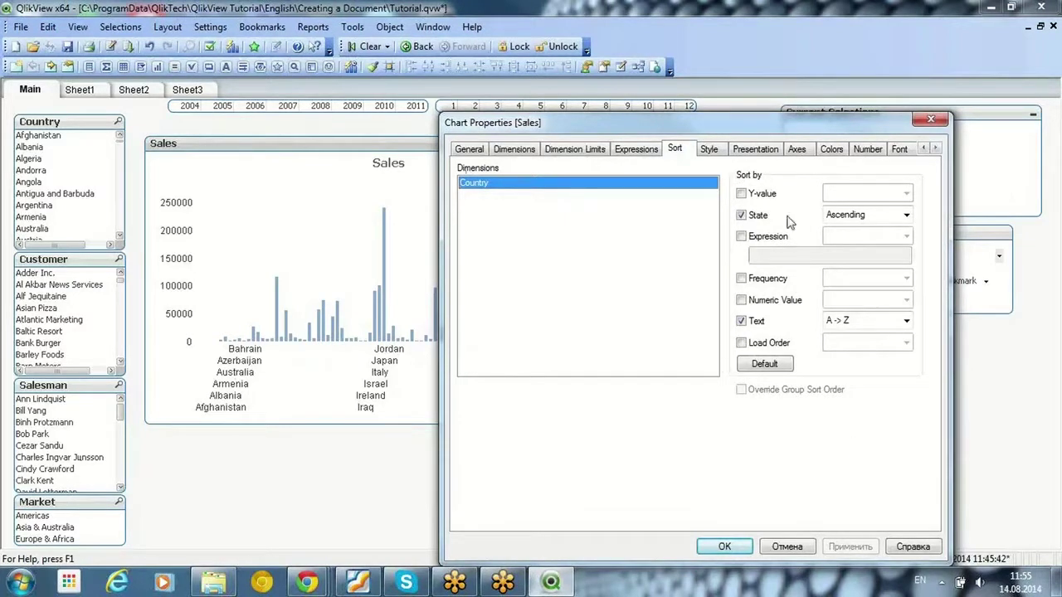
pyautogui.click(871, 151)
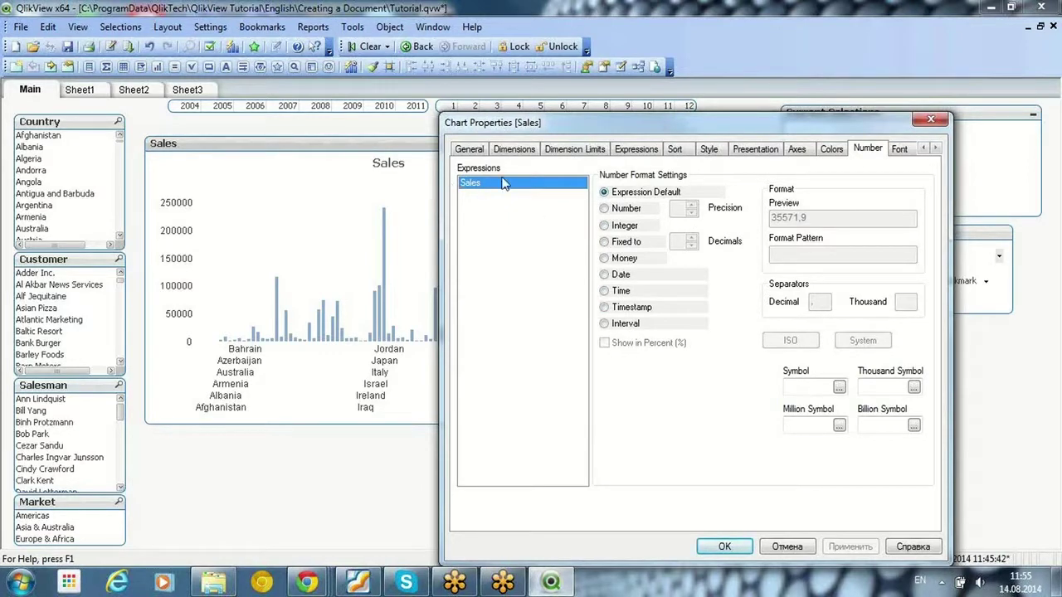
pyautogui.click(624, 260)
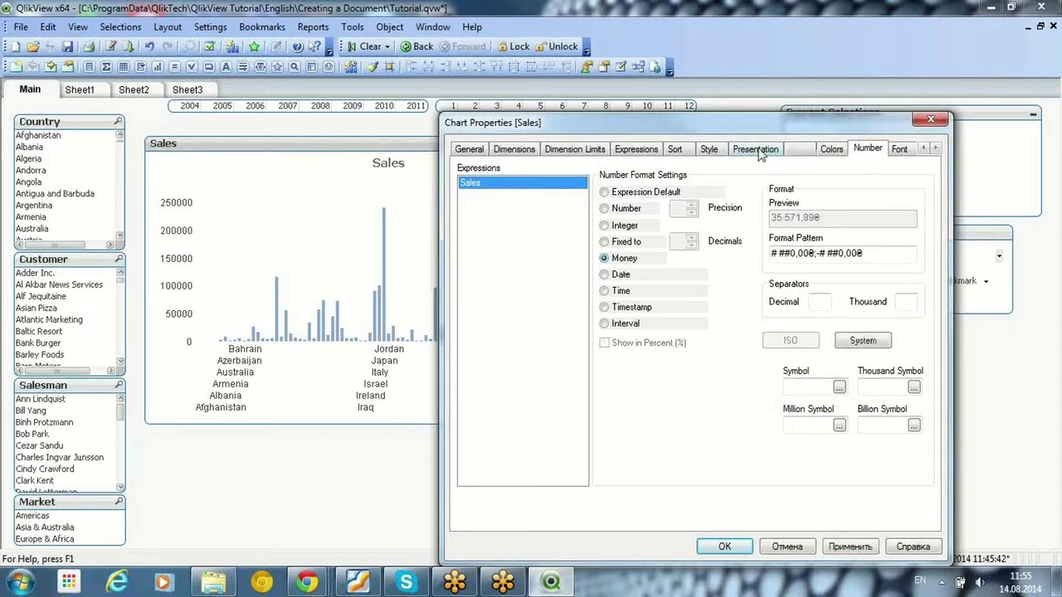
# Step: Sort the Country dimension by Y-value in descending order instead of by state, and proceed to the axis settings
pyautogui.click(684, 153)
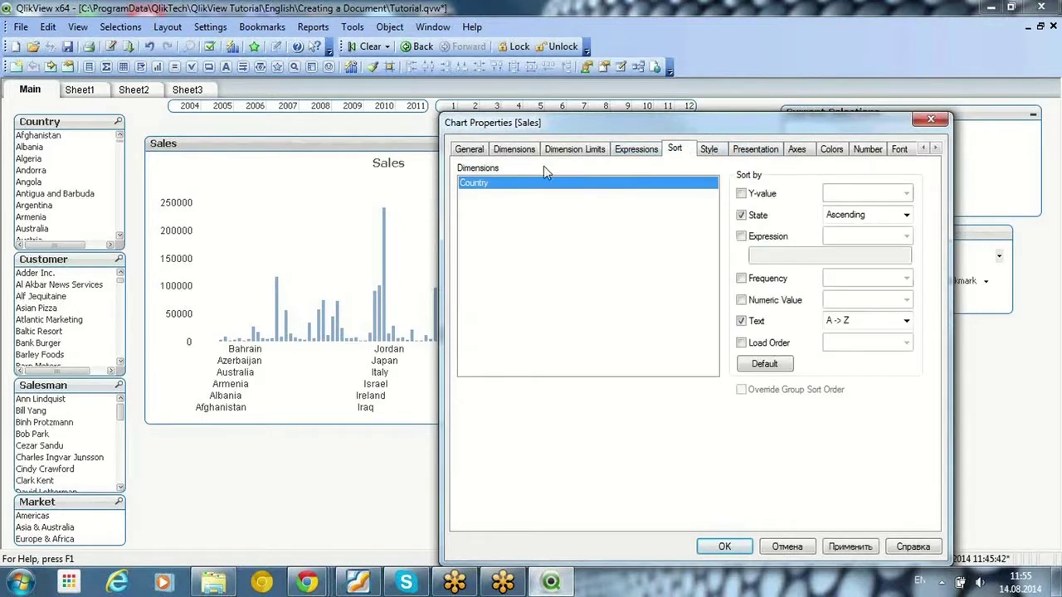
pyautogui.click(741, 215)
pyautogui.click(741, 194)
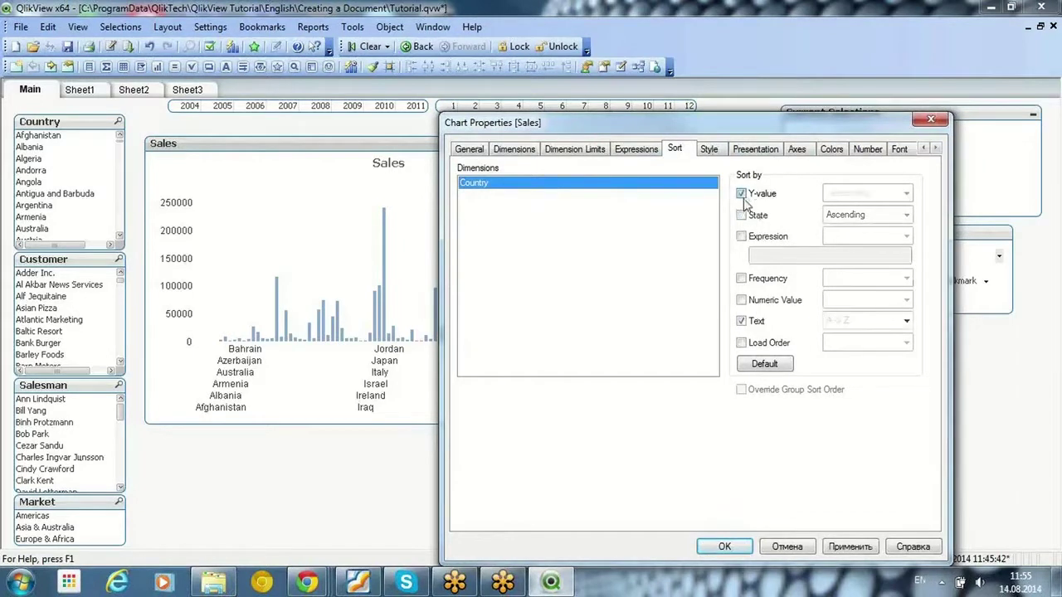
pyautogui.click(798, 150)
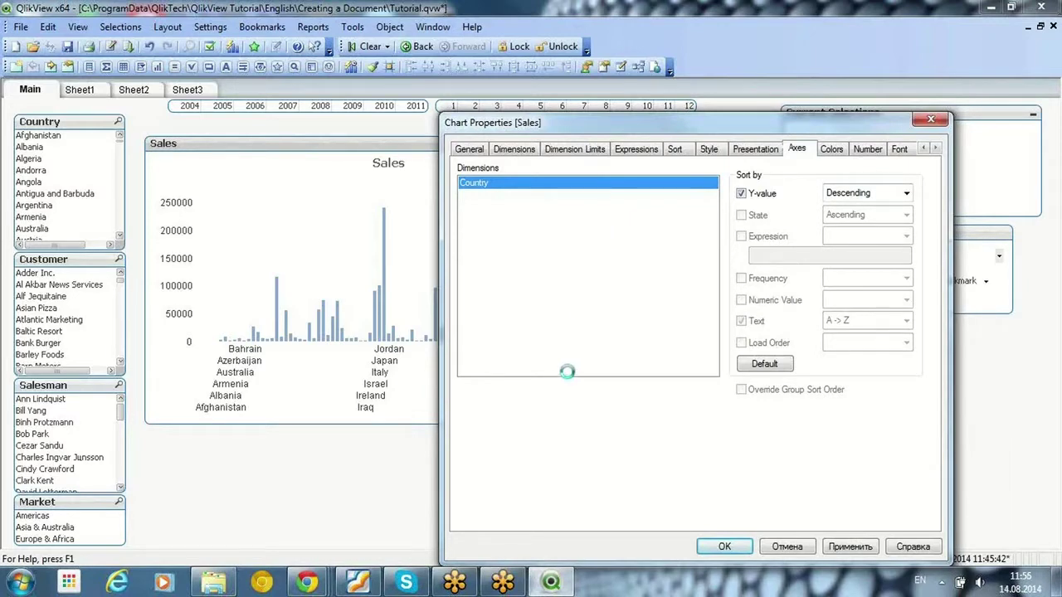
# Step: Set the bar chart's primary dimension labels to slanted orientation and confirm the chart properties
pyautogui.click(633, 357)
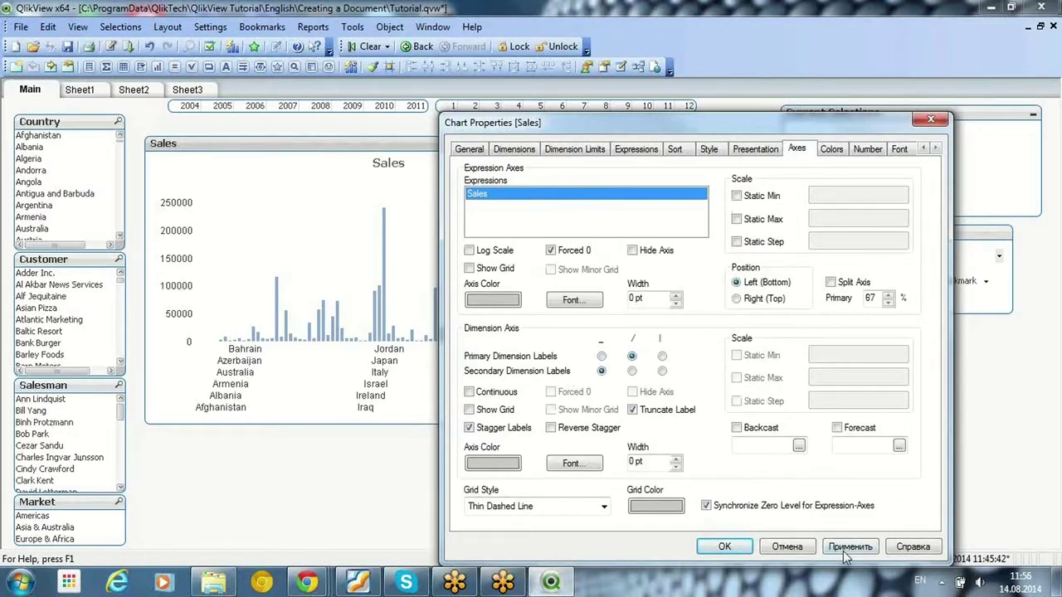
pyautogui.click(846, 547)
pyautogui.click(725, 546)
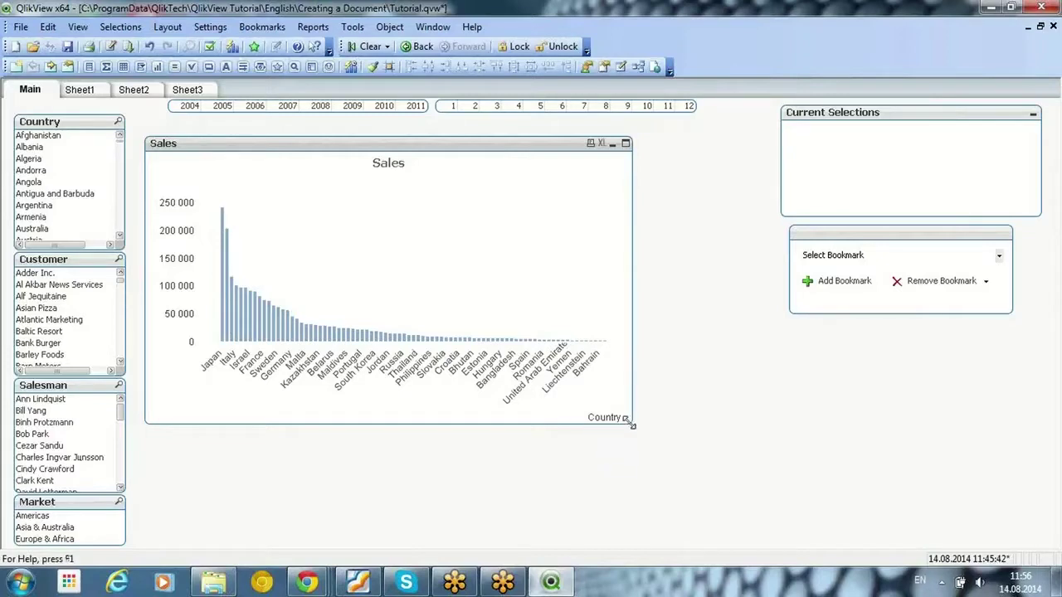
# Step: Move the Sales bar chart closer to the Country and year list boxes and shrink it slightly in width and height
pyautogui.moveTo(629, 424)
pyautogui.mouseDown()
pyautogui.moveTo(612, 422)
pyautogui.moveTo(623, 423)
pyautogui.mouseUp()
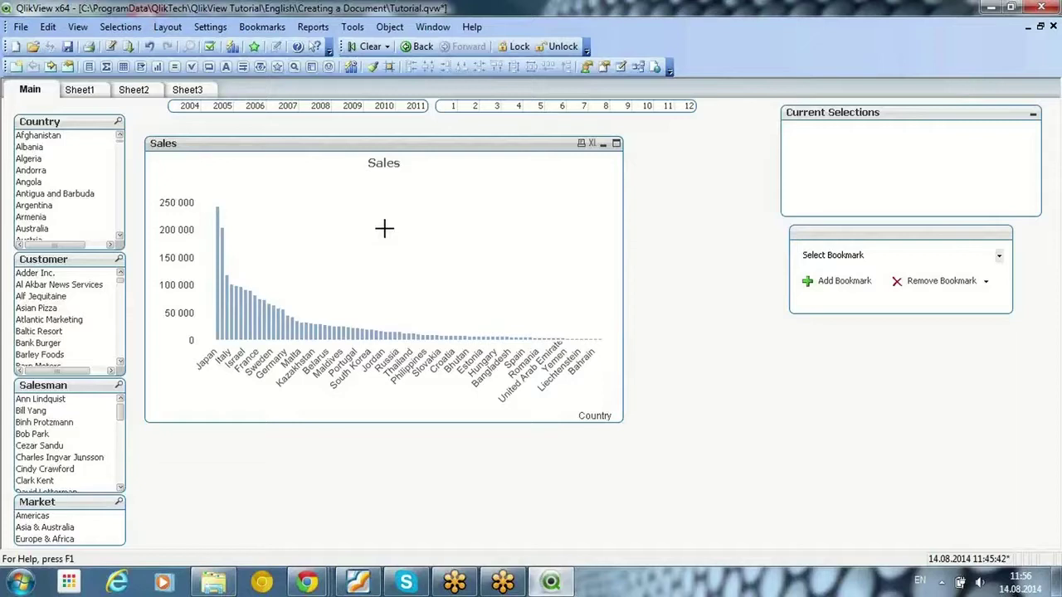
pyautogui.moveTo(300, 148); pyautogui.dragTo(290, 130)
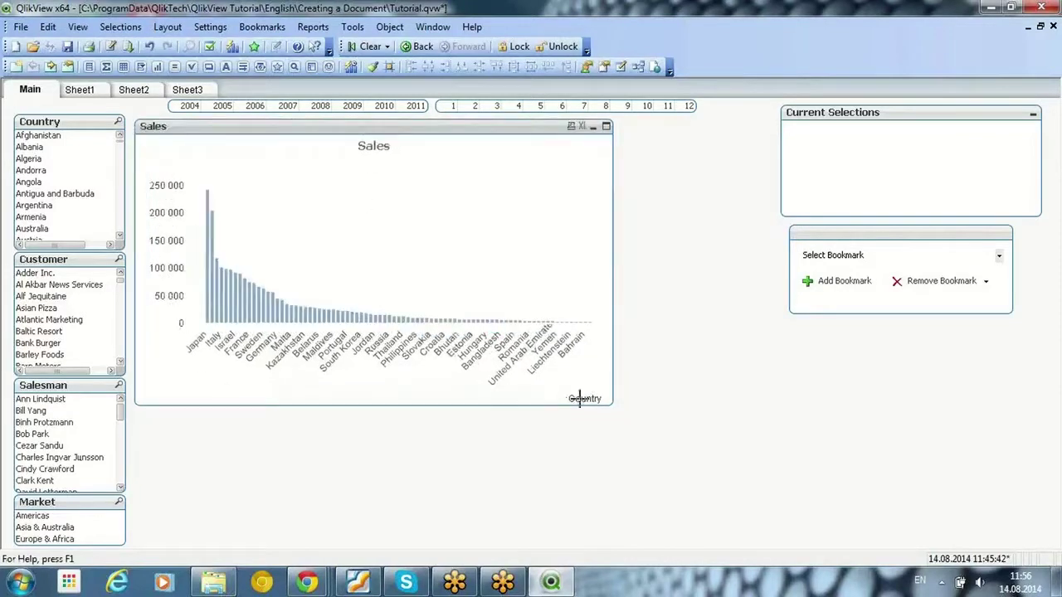
pyautogui.moveTo(612, 395); pyautogui.dragTo(608, 371)
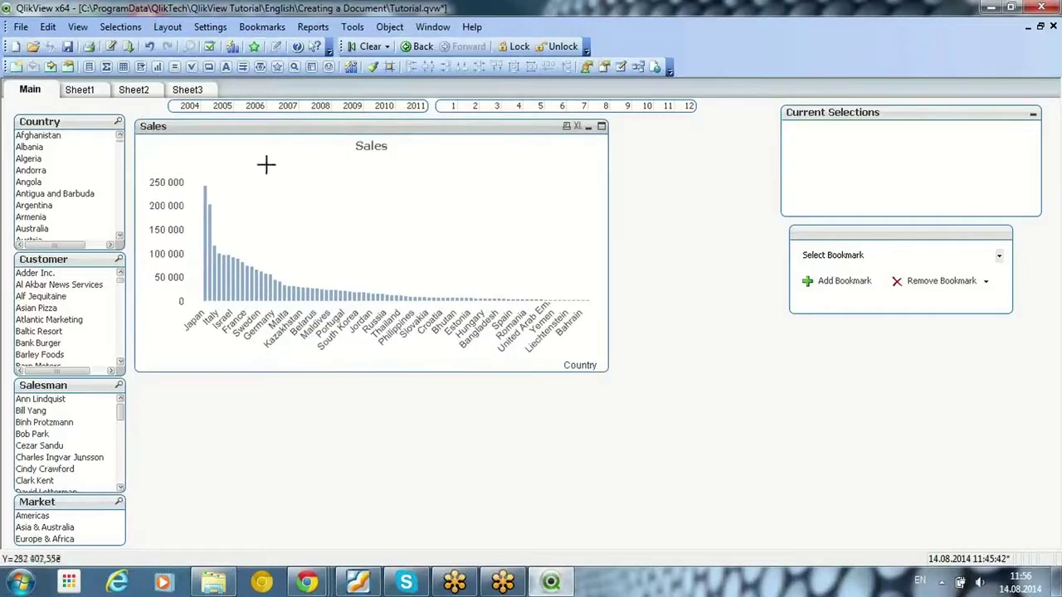
# Step: Filter the sheet to year 2011 and the chart's five highest-selling countries, and clear all selections
pyautogui.click(417, 109)
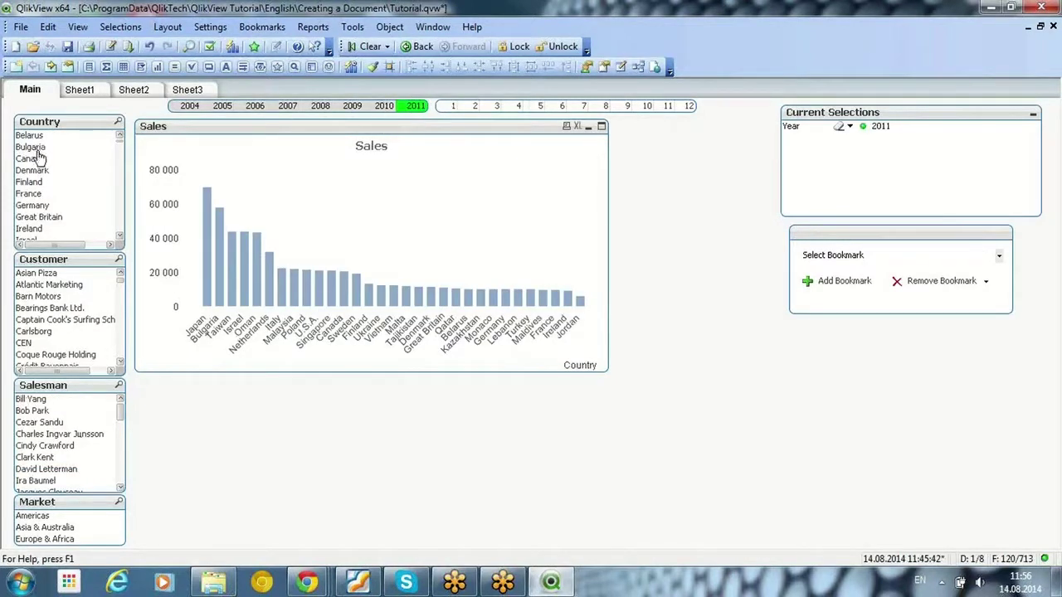
pyautogui.moveTo(196, 170); pyautogui.dragTo(264, 330)
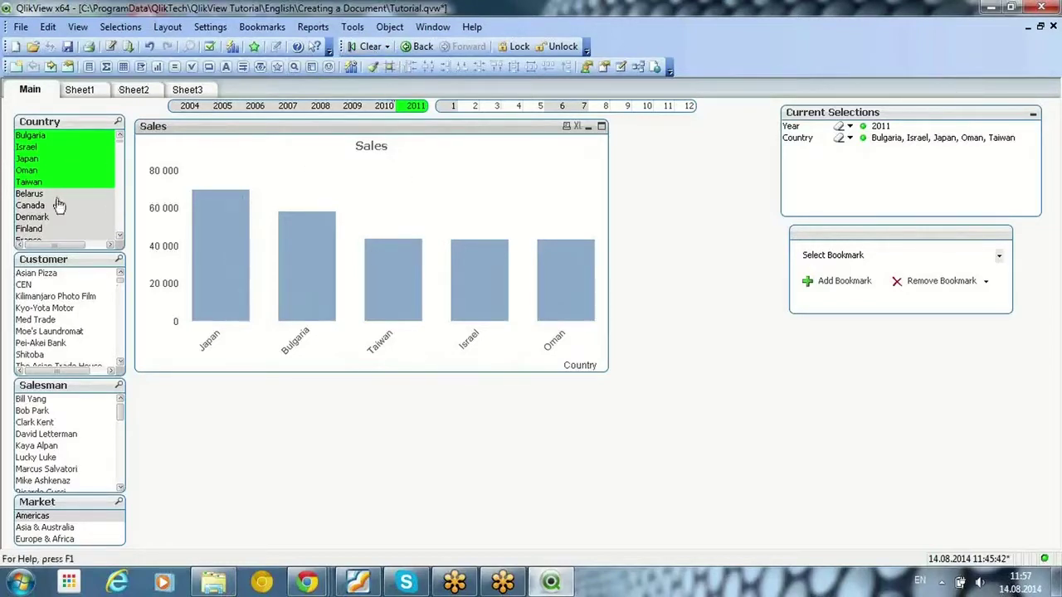
pyautogui.click(365, 47)
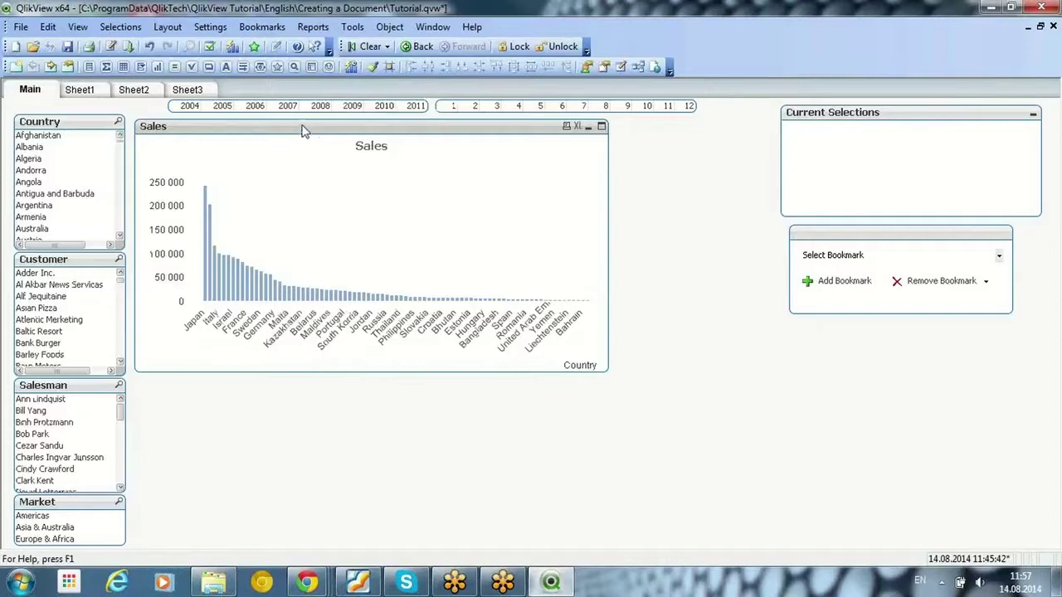
# Step: Clone the Sales bar chart and move the copy below the original
pyautogui.rightClick(346, 133)
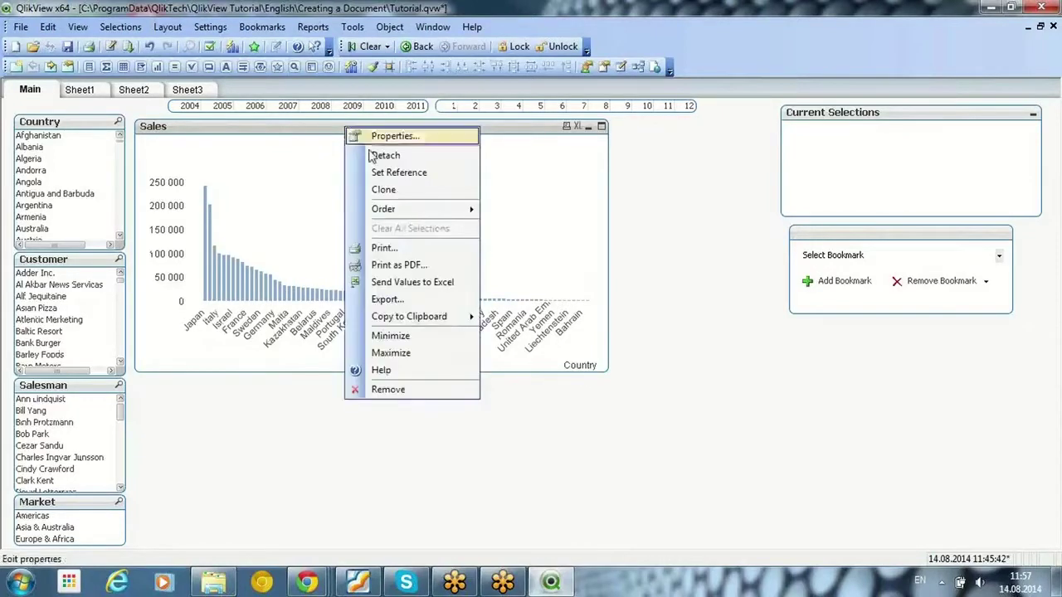
pyautogui.click(383, 190)
pyautogui.moveTo(326, 141); pyautogui.dragTo(452, 340)
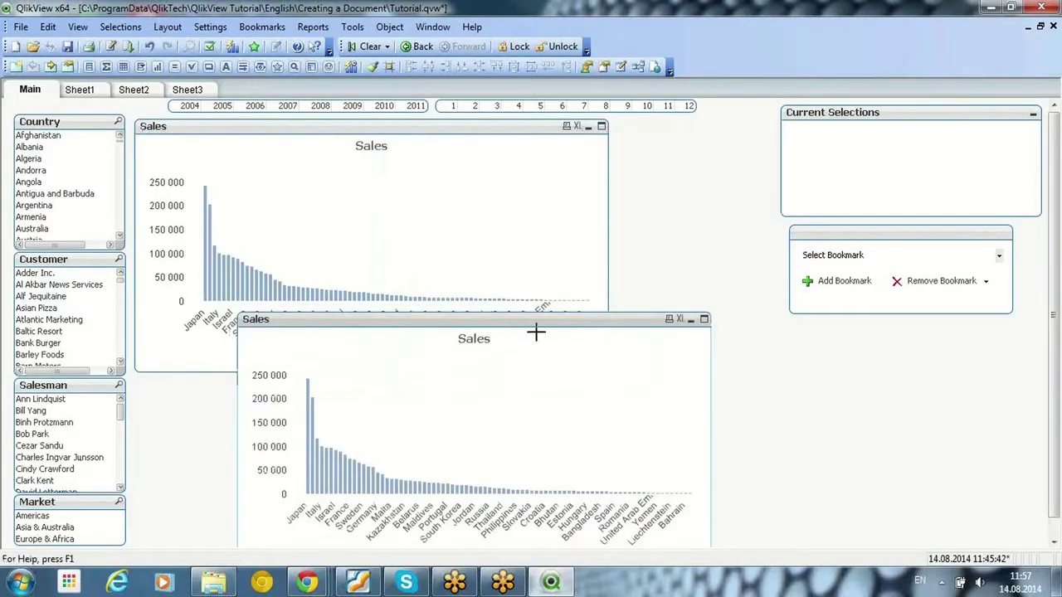
# Step: Change the cloned Sales chart to a pie chart, shrink it, and place it beside the bar chart's lower right corner
pyautogui.rightClick(531, 322)
pyautogui.click(586, 58)
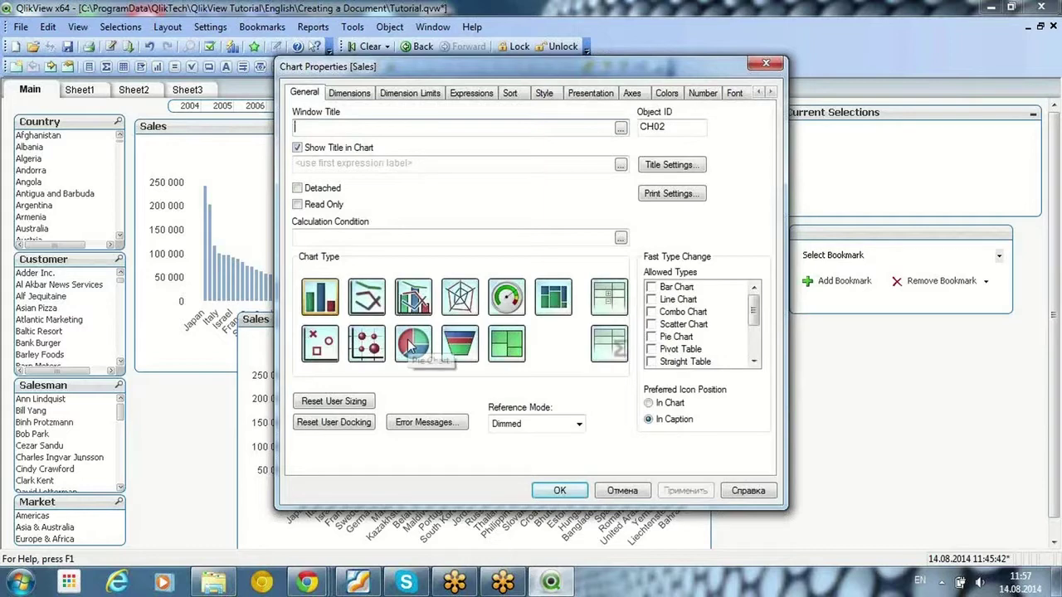
pyautogui.click(412, 346)
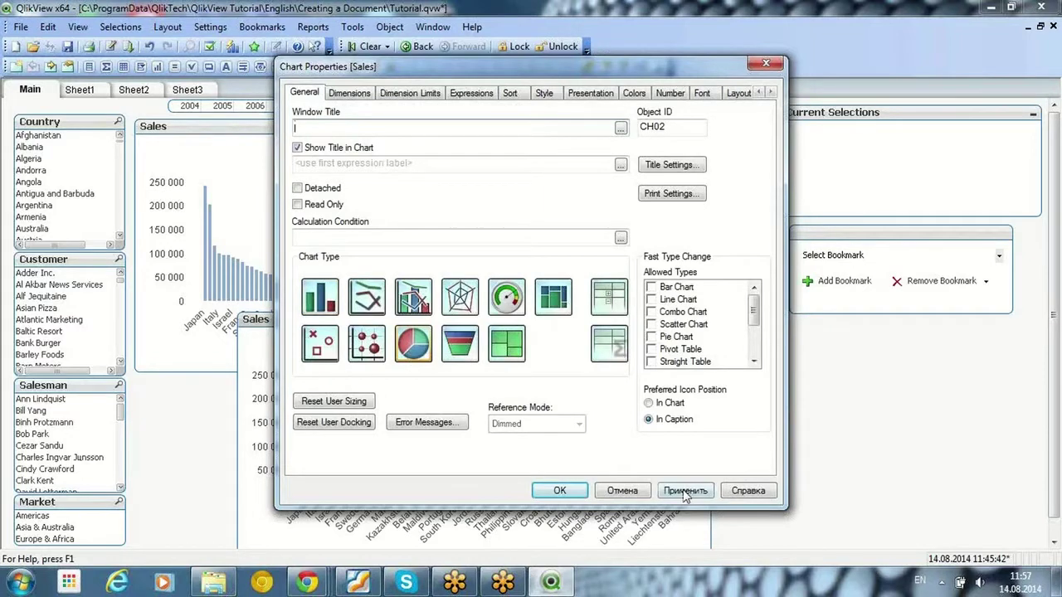
pyautogui.click(559, 491)
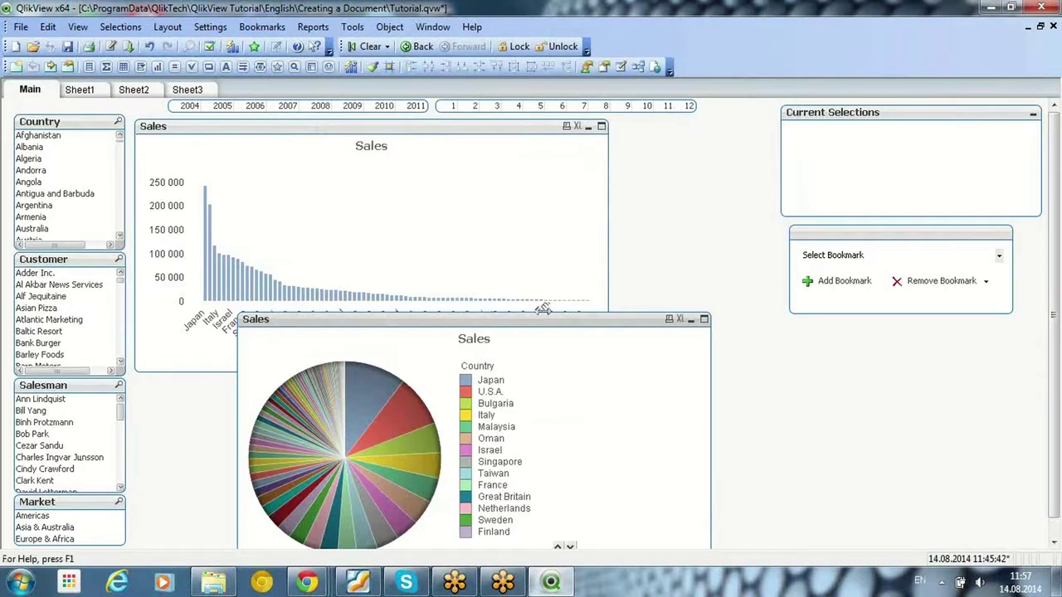
pyautogui.moveTo(740, 299)
pyautogui.mouseDown()
pyautogui.moveTo(752, 280)
pyautogui.moveTo(738, 288)
pyautogui.mouseUp()
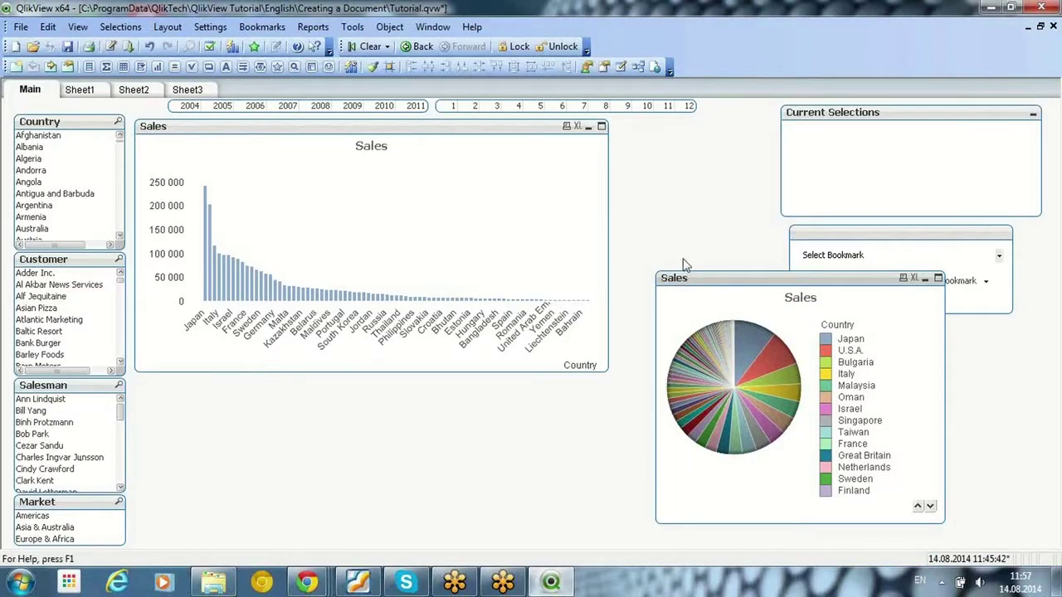
pyautogui.moveTo(654, 268); pyautogui.dragTo(610, 263)
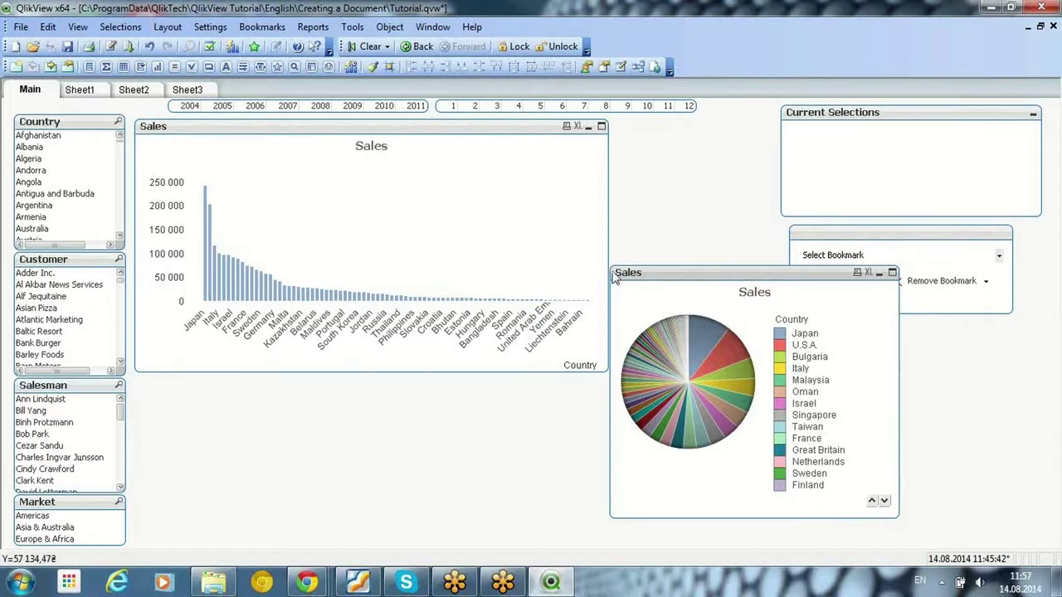
# Step: Rename the Main sheet to Sales Analysis in the sheet properties
pyautogui.rightClick(203, 410)
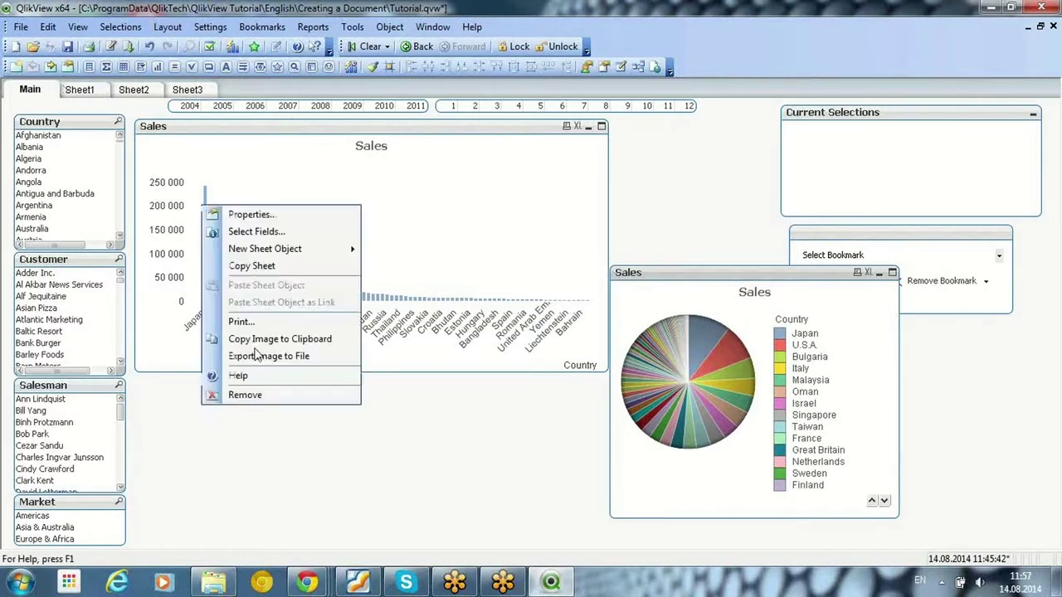
pyautogui.click(228, 214)
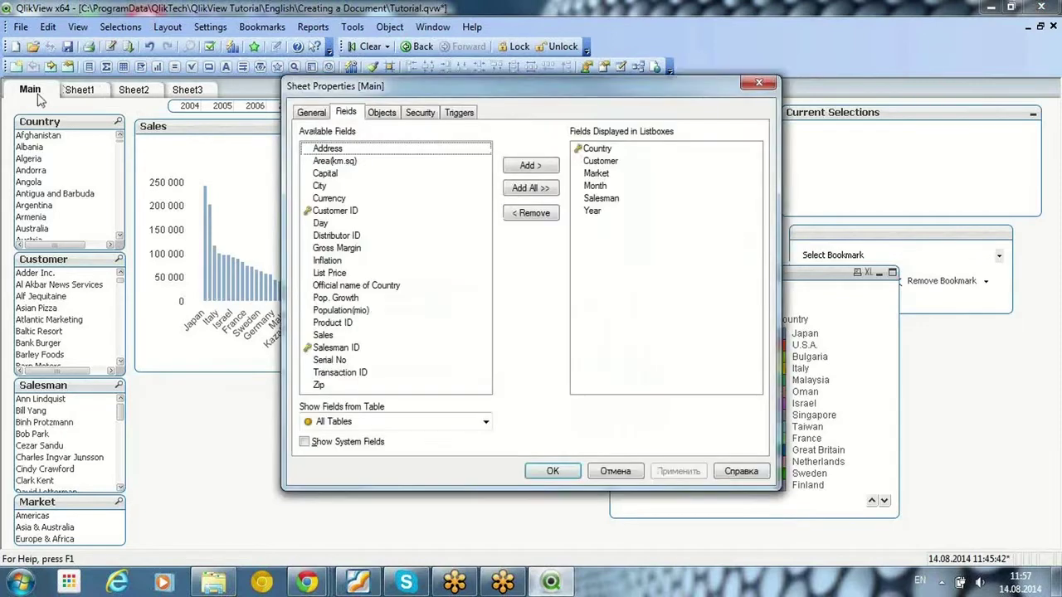
pyautogui.click(309, 111)
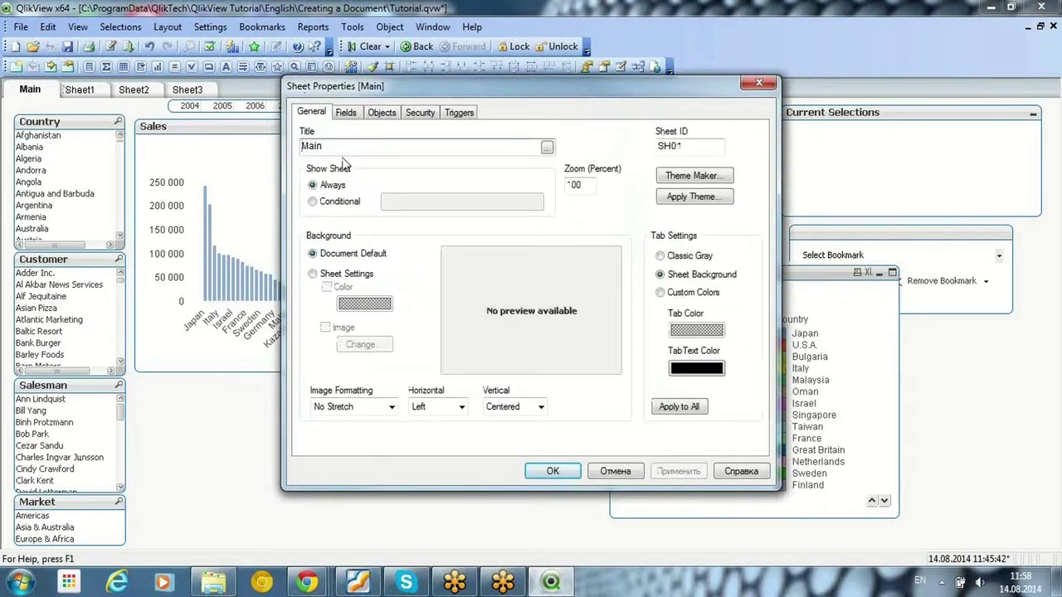
pyautogui.hotkey('shift', 'End')
pyautogui.write('Sales')
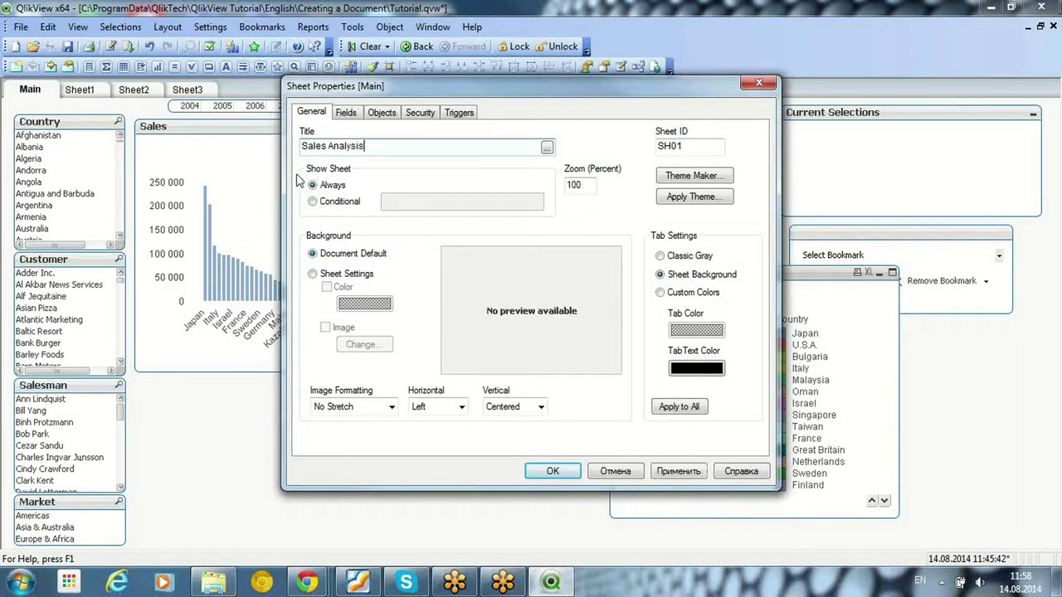
pyautogui.write(' Analysis')
pyautogui.click(555, 471)
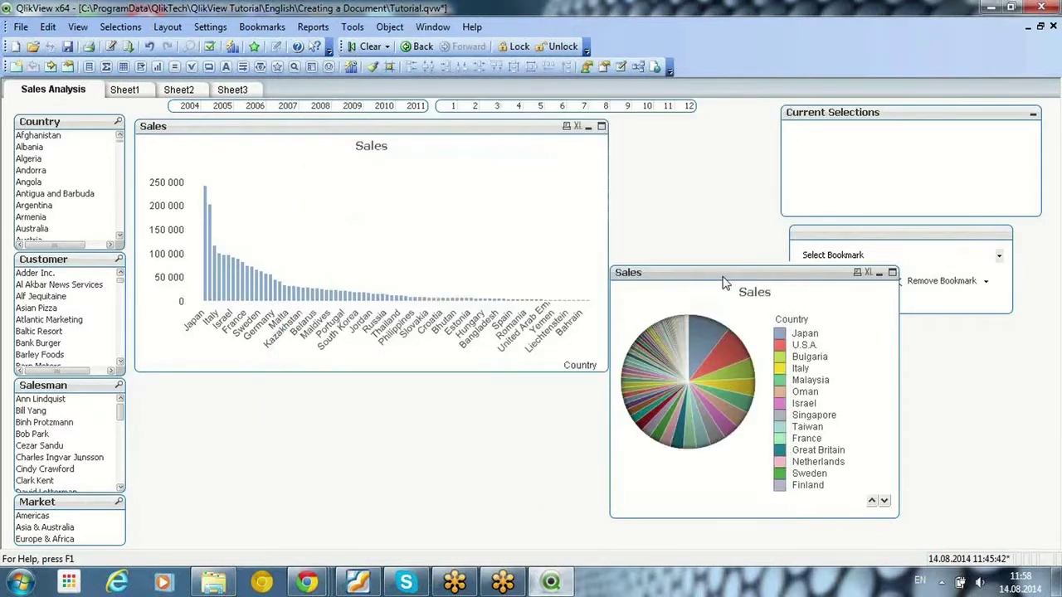
# Step: Restrict the pie chart's Country dimension to show only the largest 11 values, with Show Others enabled
pyautogui.rightClick(723, 282)
pyautogui.click(738, 288)
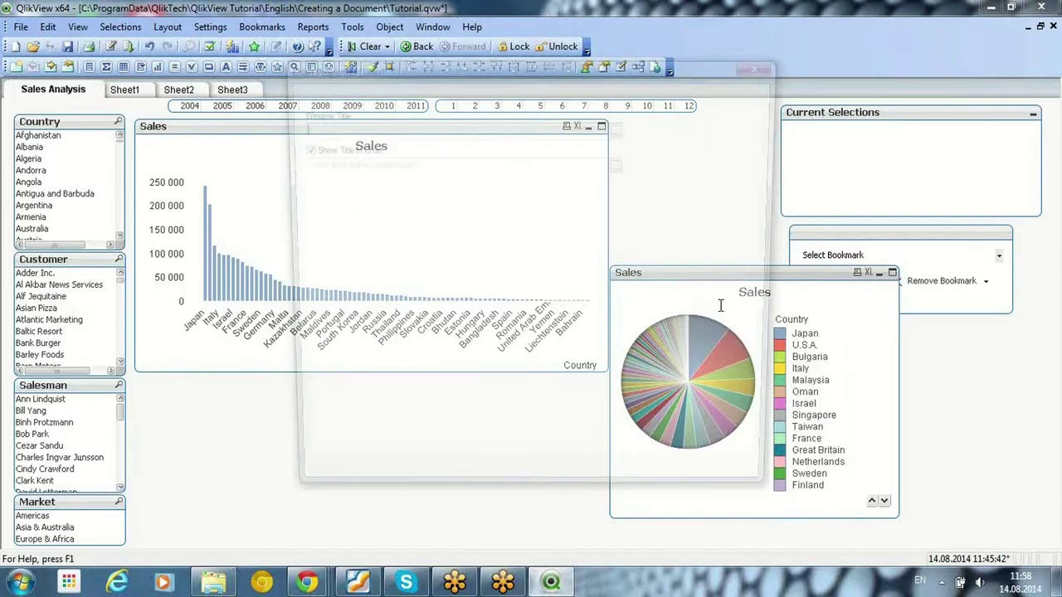
pyautogui.click(517, 94)
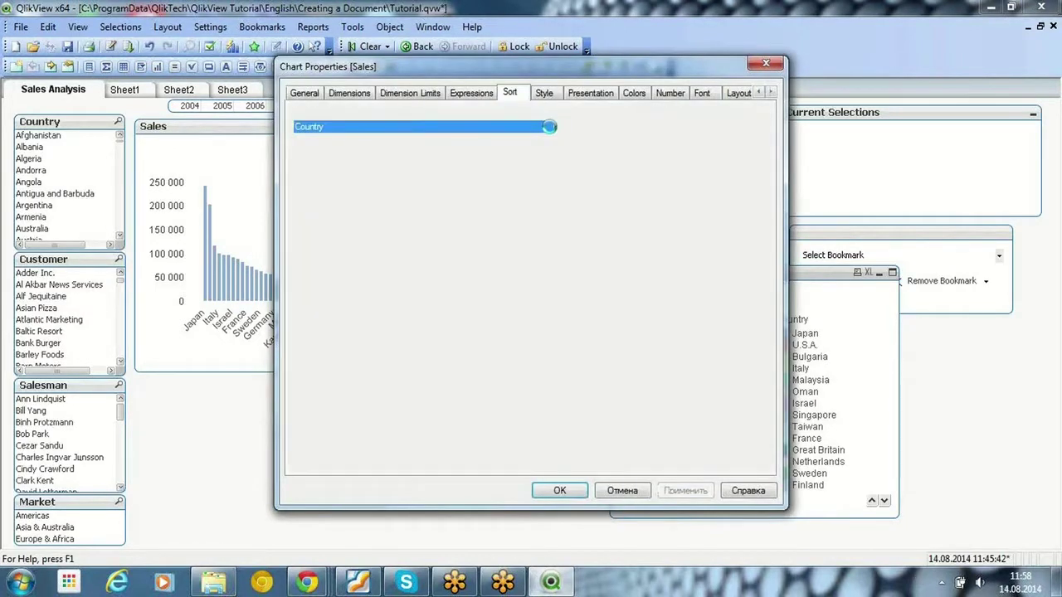
pyautogui.click(393, 95)
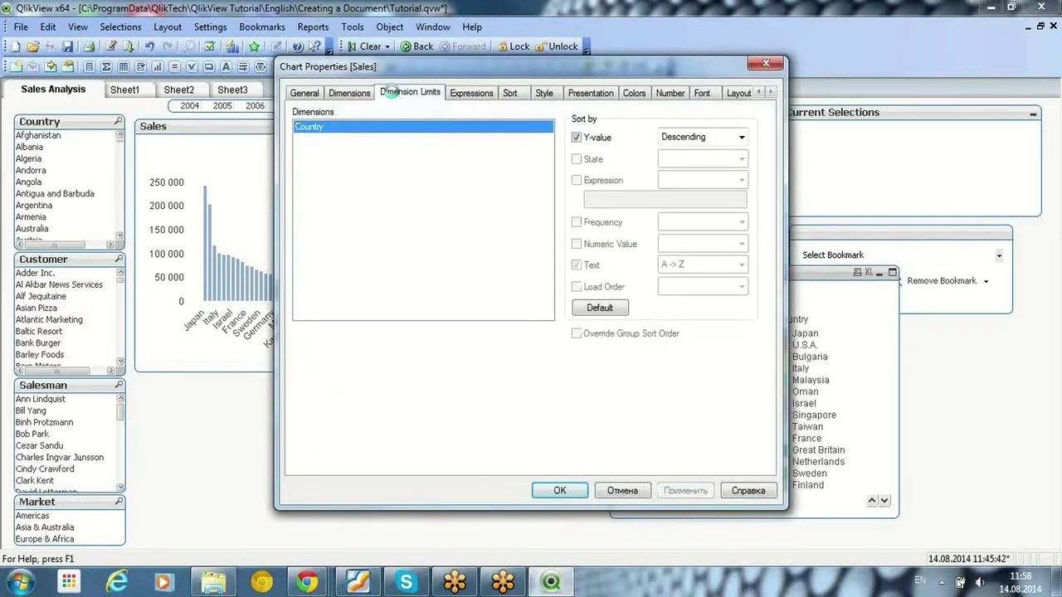
pyautogui.click(420, 130)
pyautogui.moveTo(512, 73); pyautogui.dragTo(340, 97)
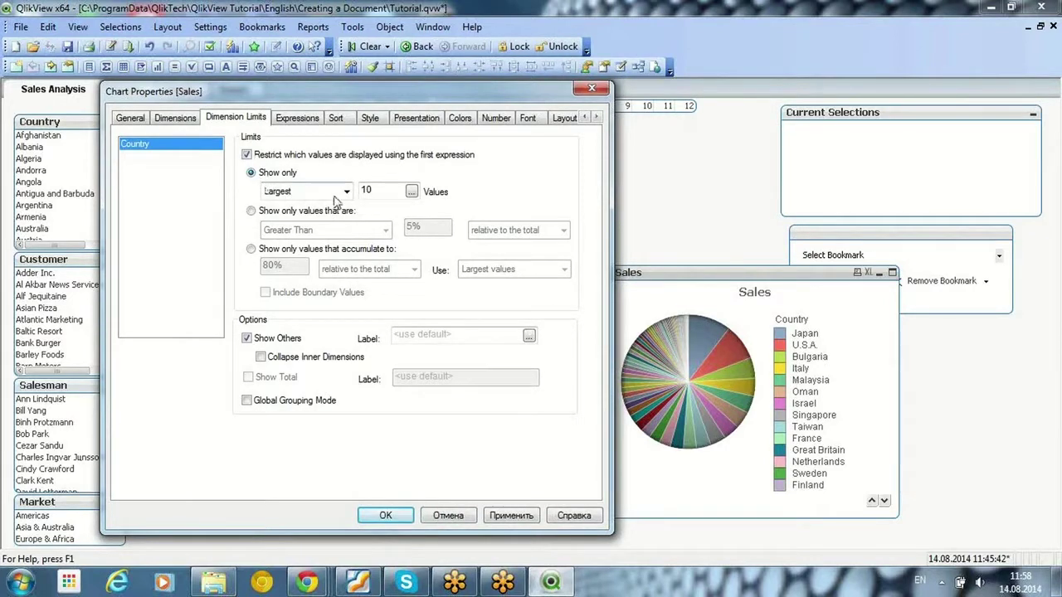
pyautogui.doubleClick(383, 192)
pyautogui.write('11')
pyautogui.click(498, 516)
pyautogui.click(390, 515)
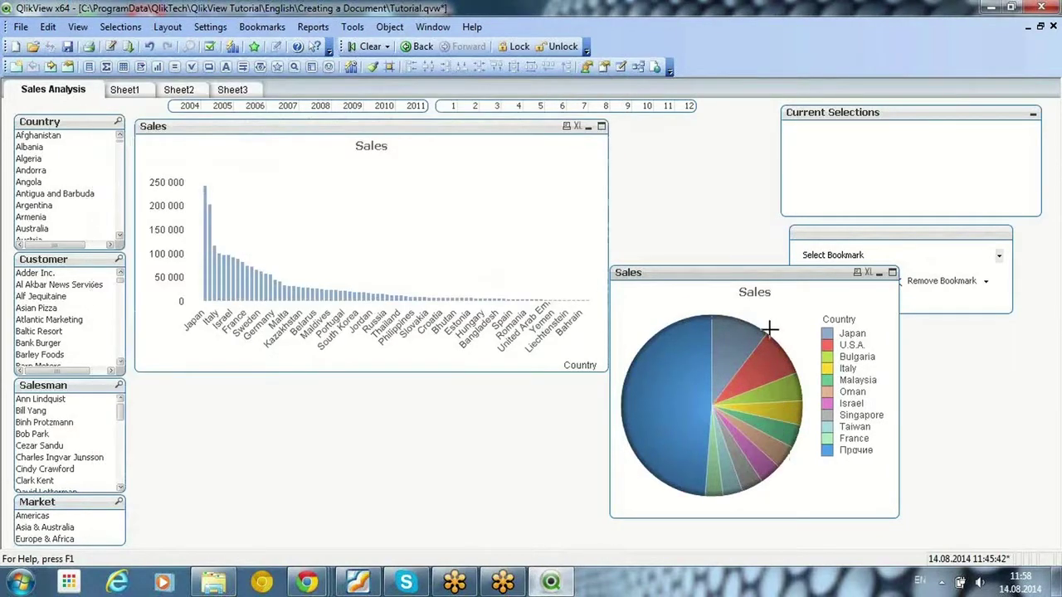
# Step: Show numbers in the pie chart's legend and apply the change, keeping the properties dialog clear of the chart
pyautogui.moveTo(641, 401)
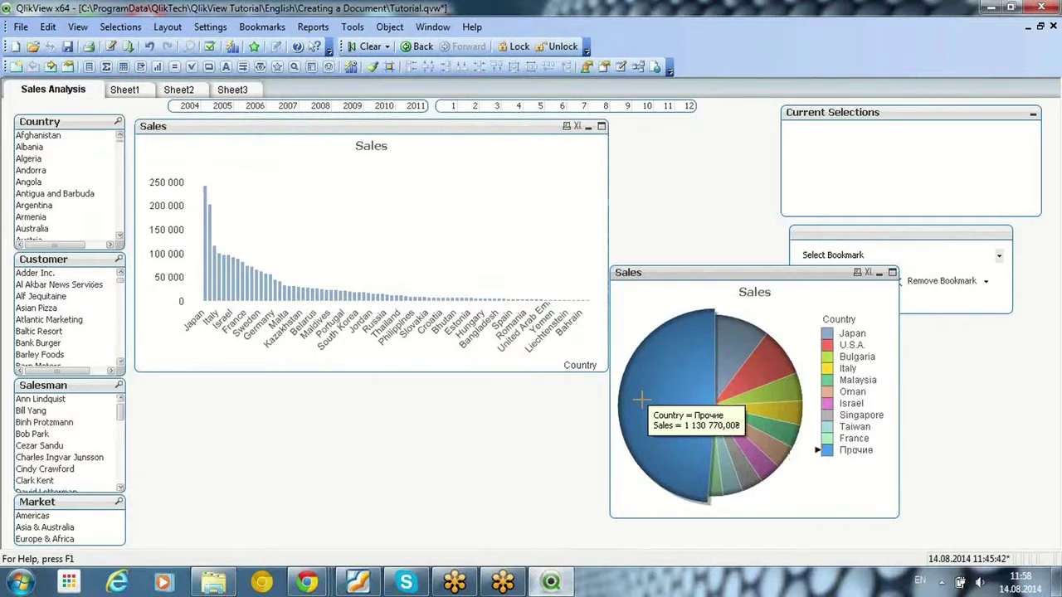
pyautogui.rightClick(768, 317)
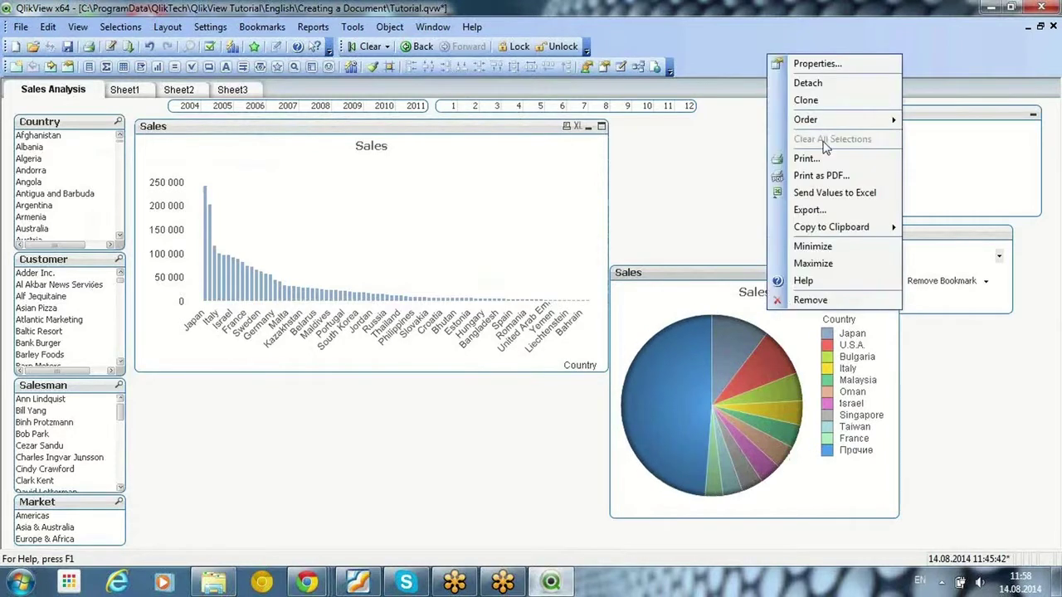
pyautogui.click(824, 74)
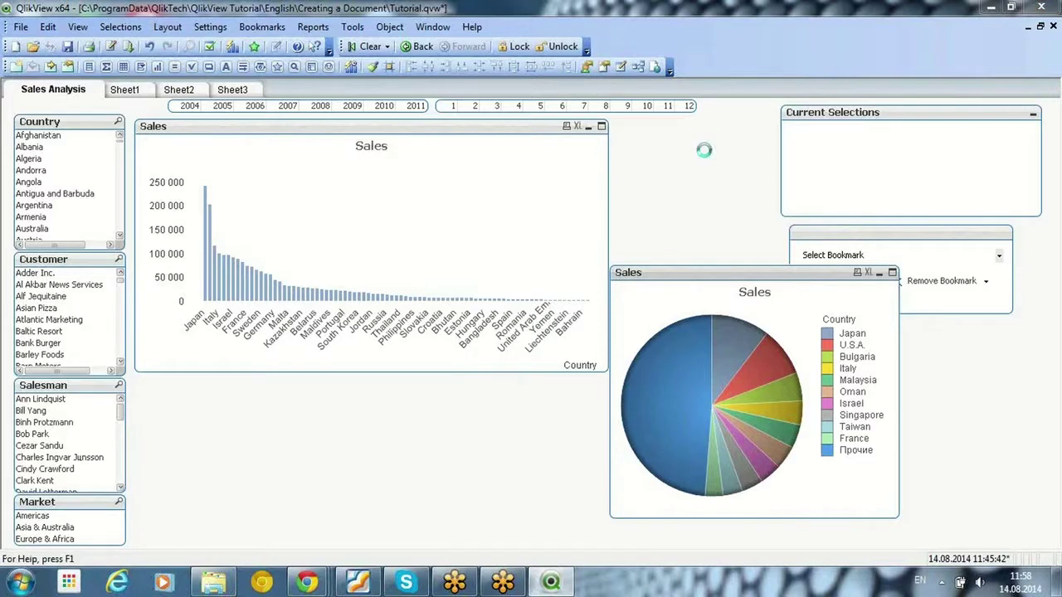
pyautogui.click(471, 154)
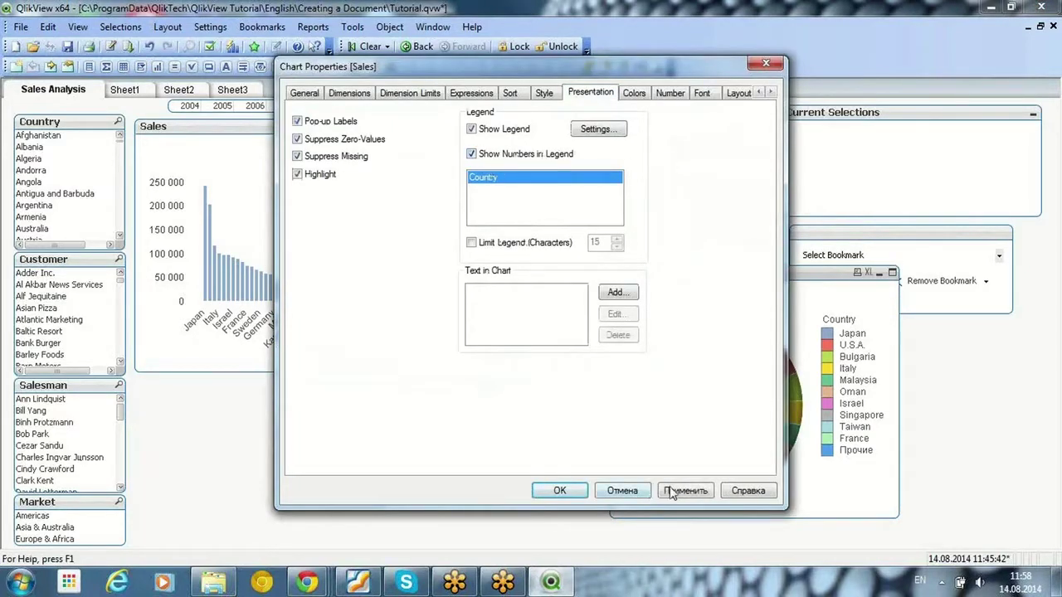
pyautogui.click(672, 492)
pyautogui.moveTo(531, 66); pyautogui.dragTo(319, 90)
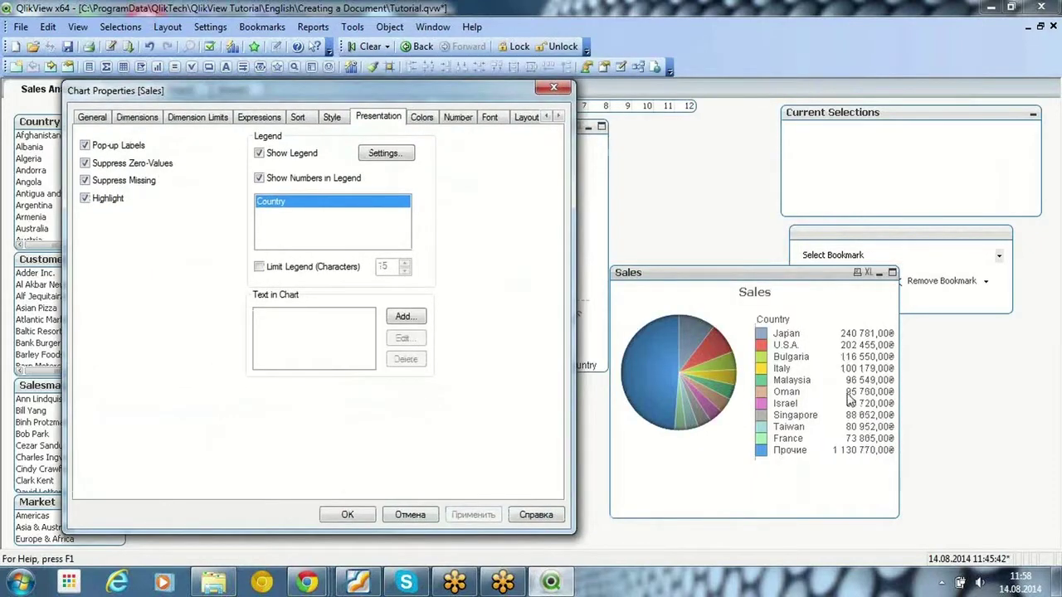
# Step: Make the pie chart's Sales expression relative, enable its values on data points, and apply the changes
pyautogui.click(257, 120)
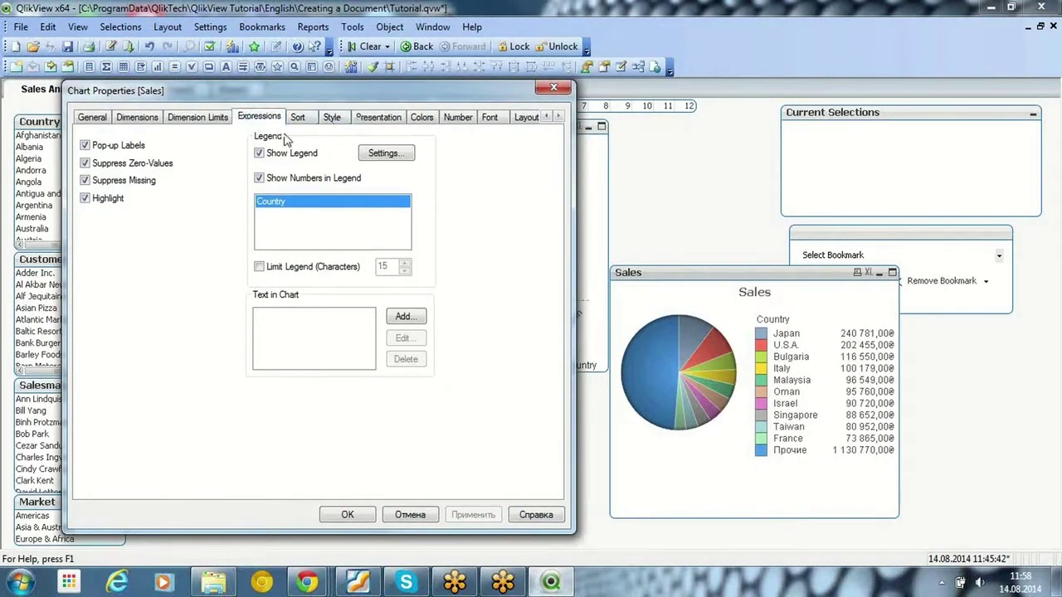
pyautogui.moveTo(420, 228); pyautogui.dragTo(333, 223)
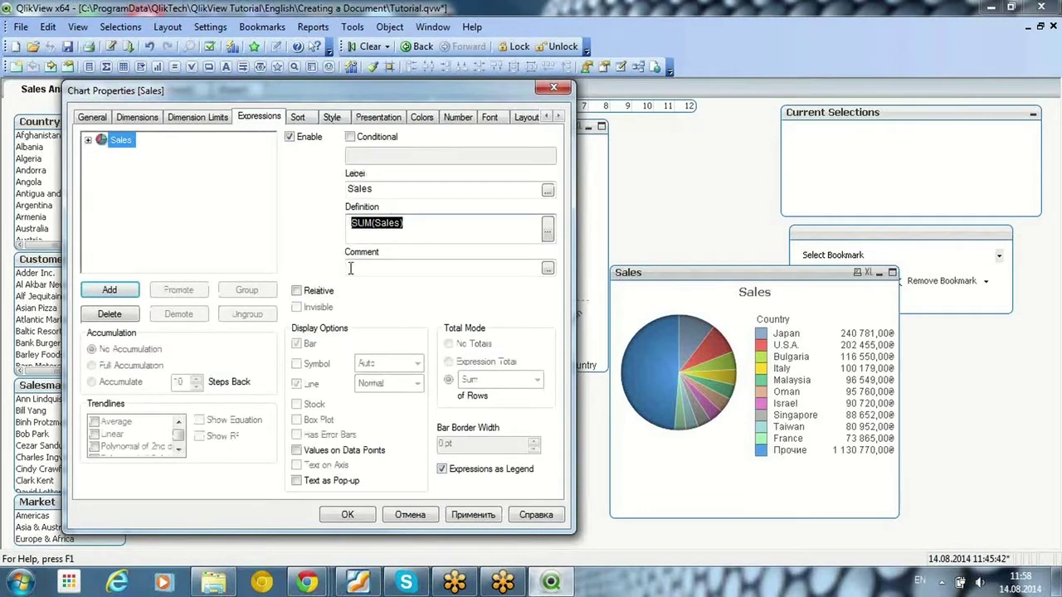
pyautogui.click(302, 292)
pyautogui.click(473, 515)
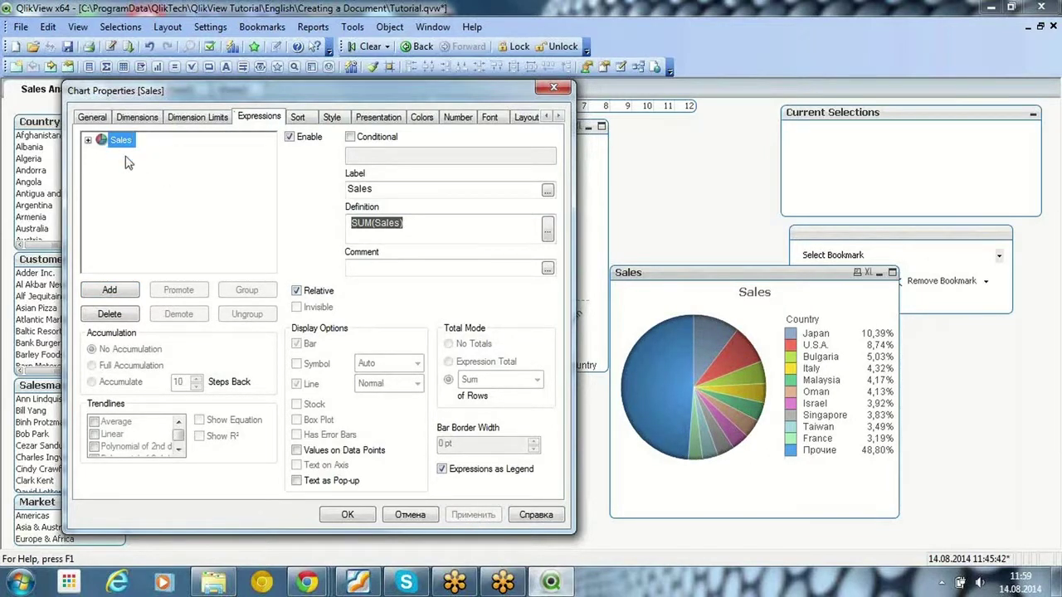
pyautogui.click(297, 451)
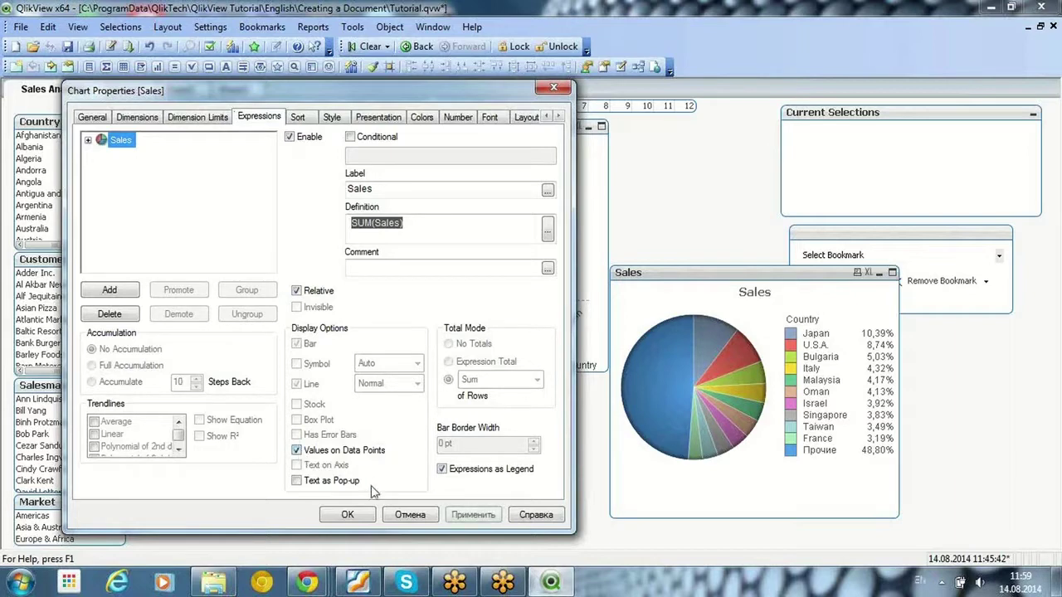
pyautogui.click(473, 514)
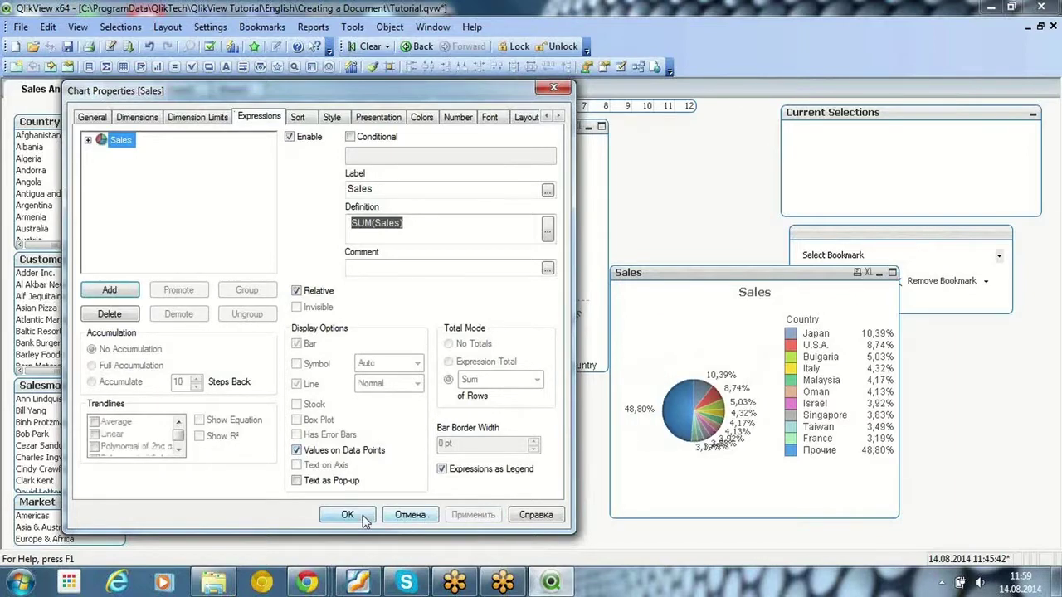
# Step: Close the chart properties, narrow the bar chart, and place the pie chart directly beside it, widened to fill the free space
pyautogui.click(347, 515)
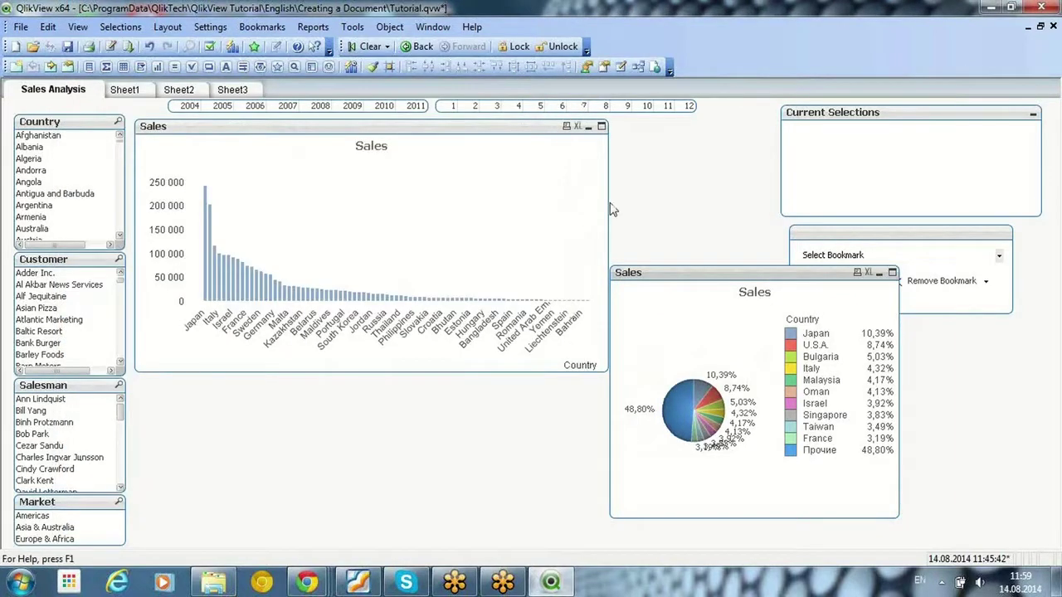
pyautogui.moveTo(608, 202); pyautogui.dragTo(429, 214)
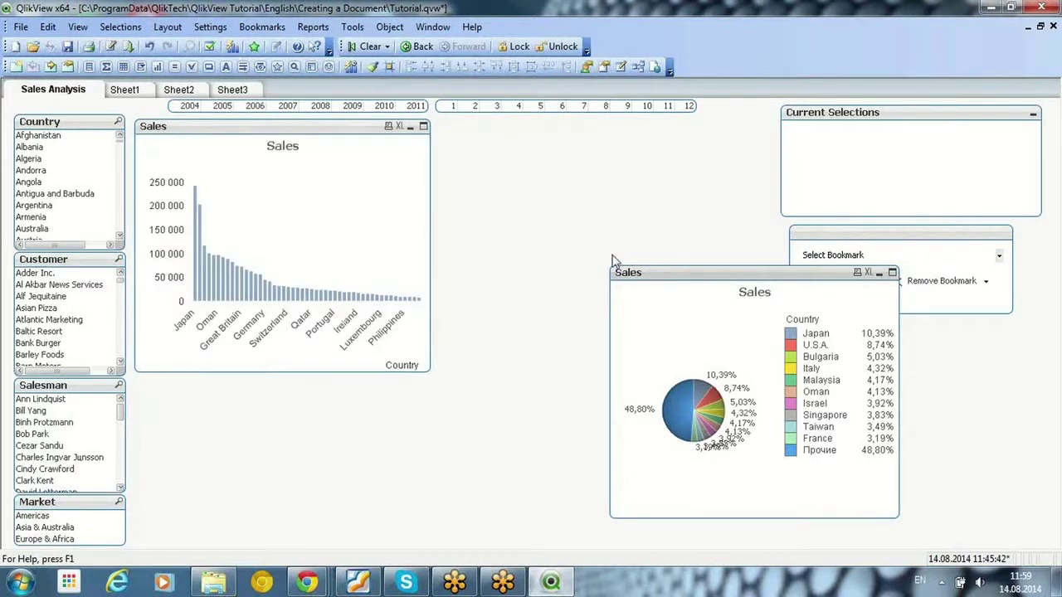
pyautogui.moveTo(647, 281); pyautogui.dragTo(468, 135)
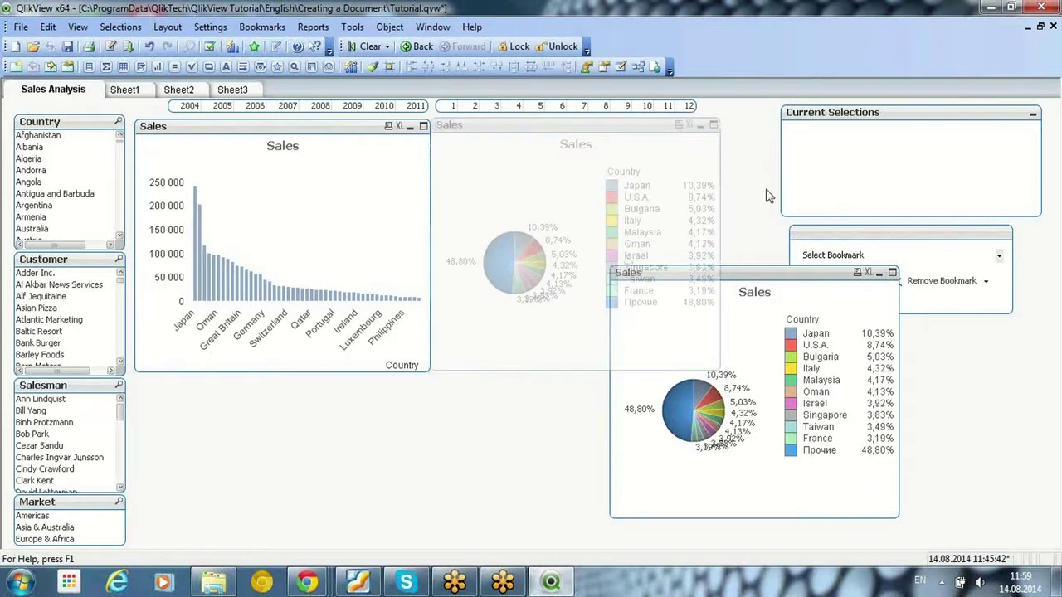
pyautogui.moveTo(720, 199); pyautogui.dragTo(784, 207)
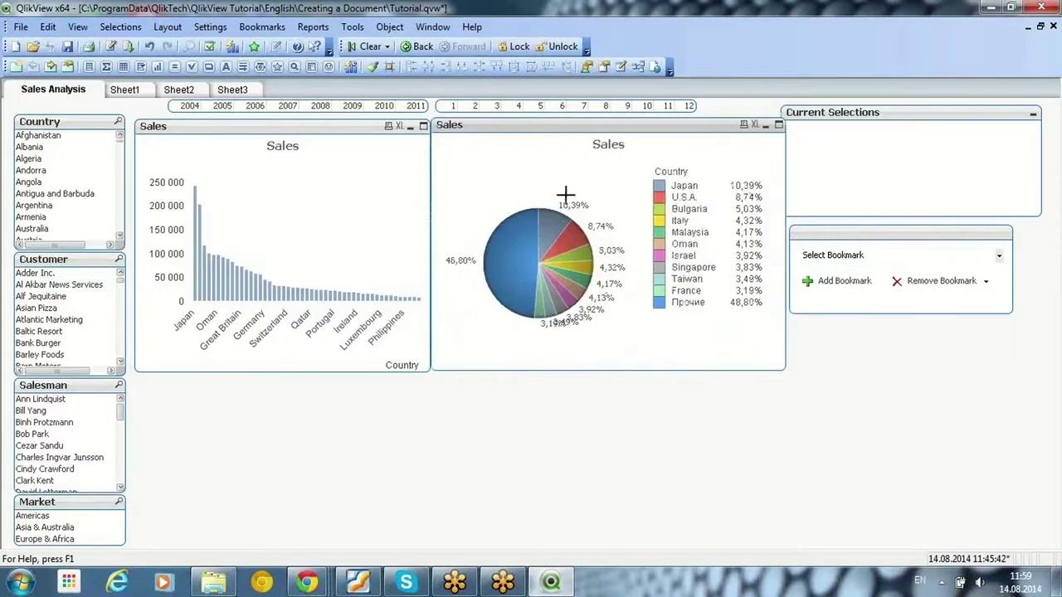
# Step: Filter the sheet to U.S.A. from its pie chart slice, and clear the selection
pyautogui.moveTo(561, 214)
pyautogui.click(565, 243)
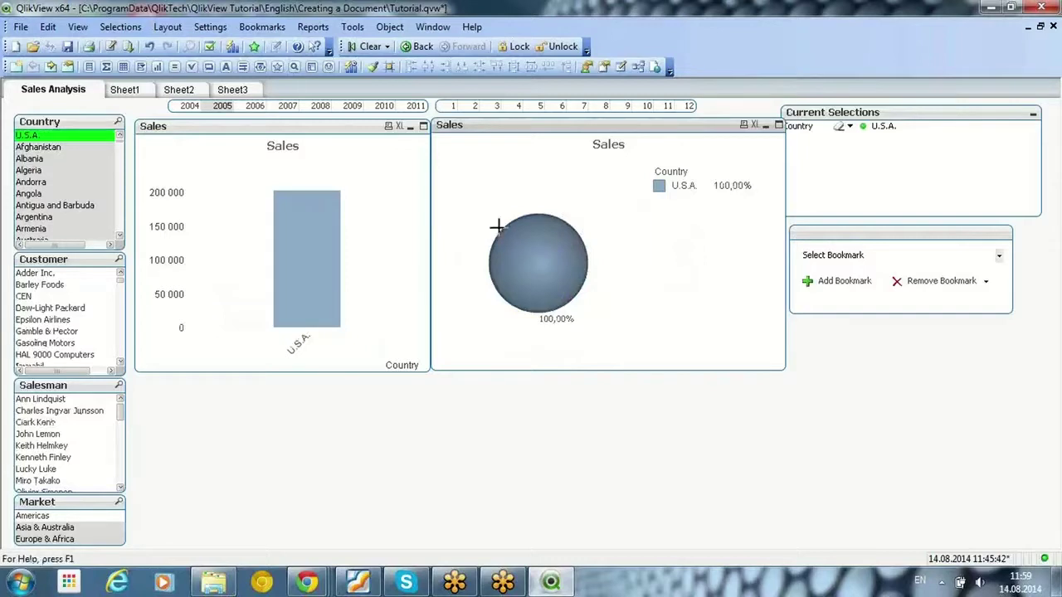
pyautogui.click(373, 46)
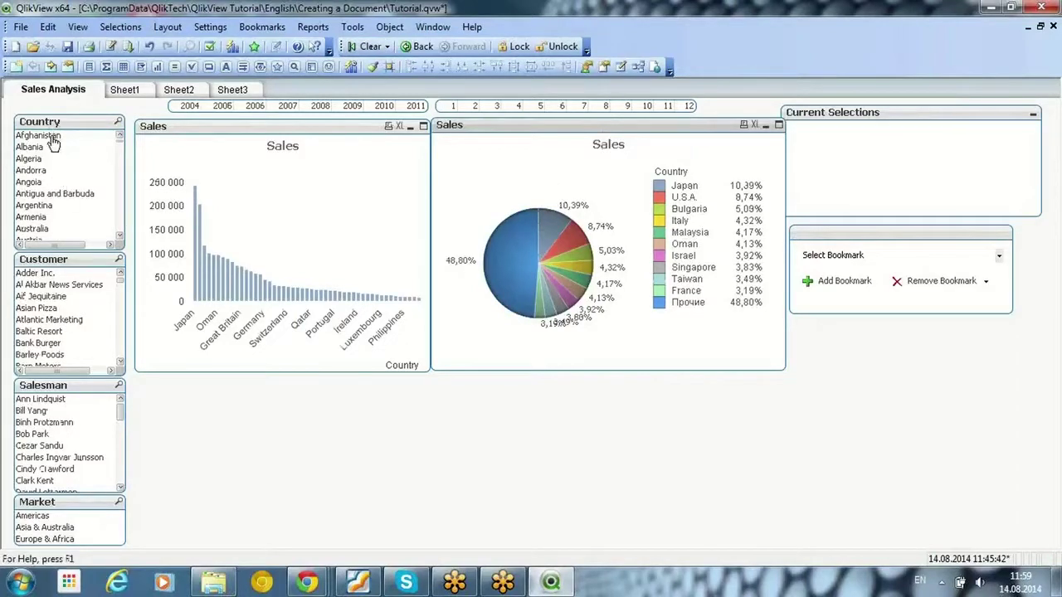
# Step: Test filtering the charts by the countries Afghanistan through Angola and by customer Adder Inc., and clear the selections
pyautogui.moveTo(50, 136); pyautogui.dragTo(65, 183)
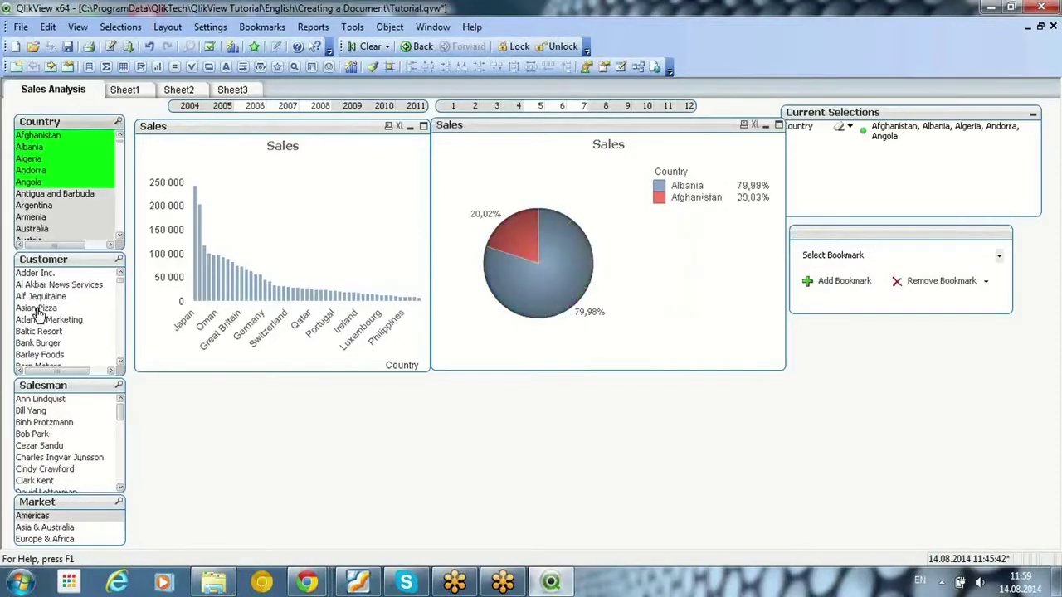
pyautogui.click(37, 309)
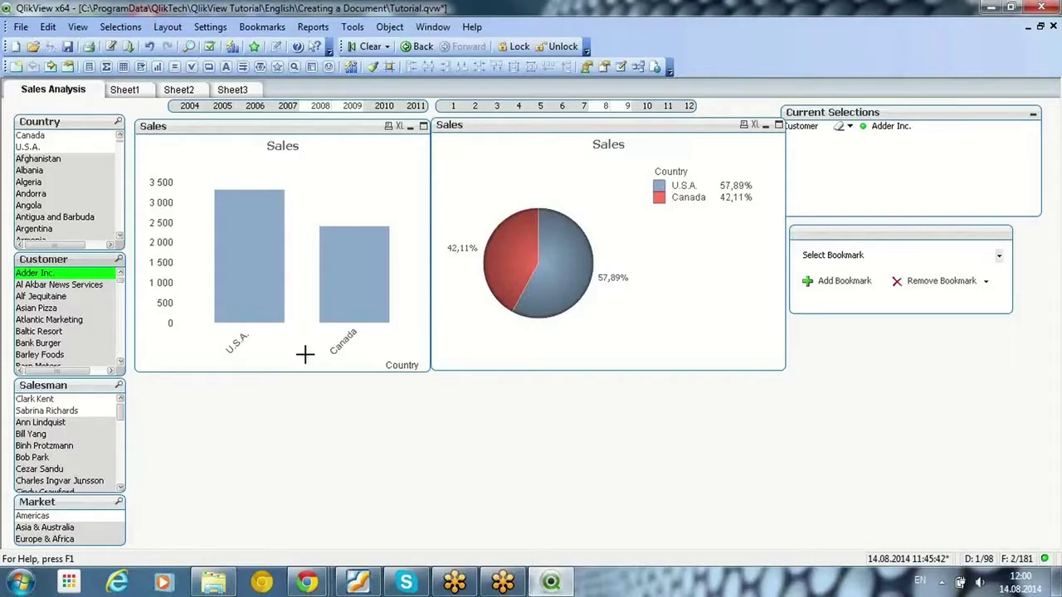
pyautogui.click(365, 47)
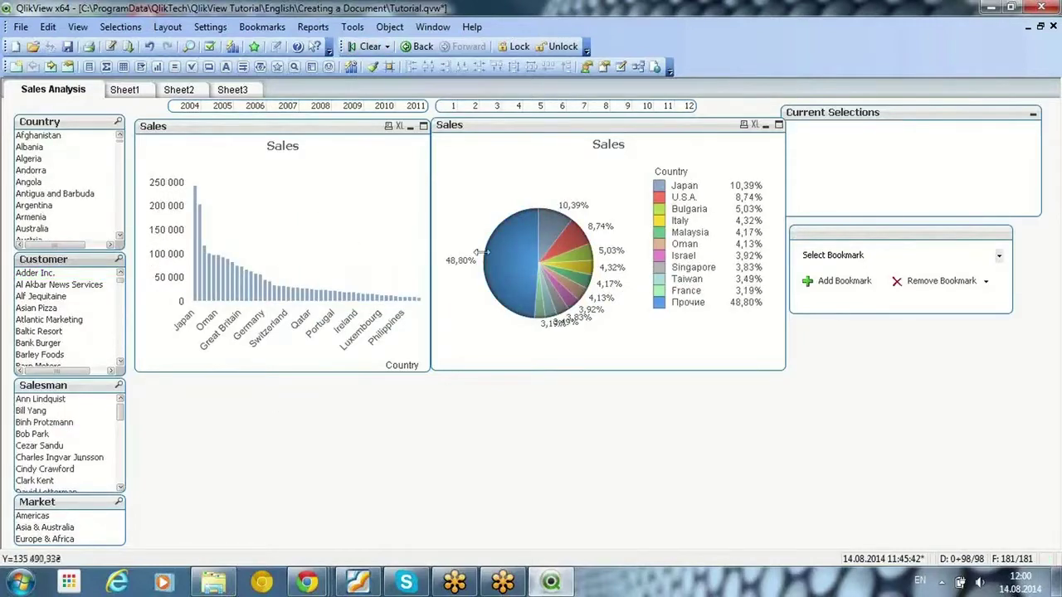
pyautogui.moveTo(481, 251)
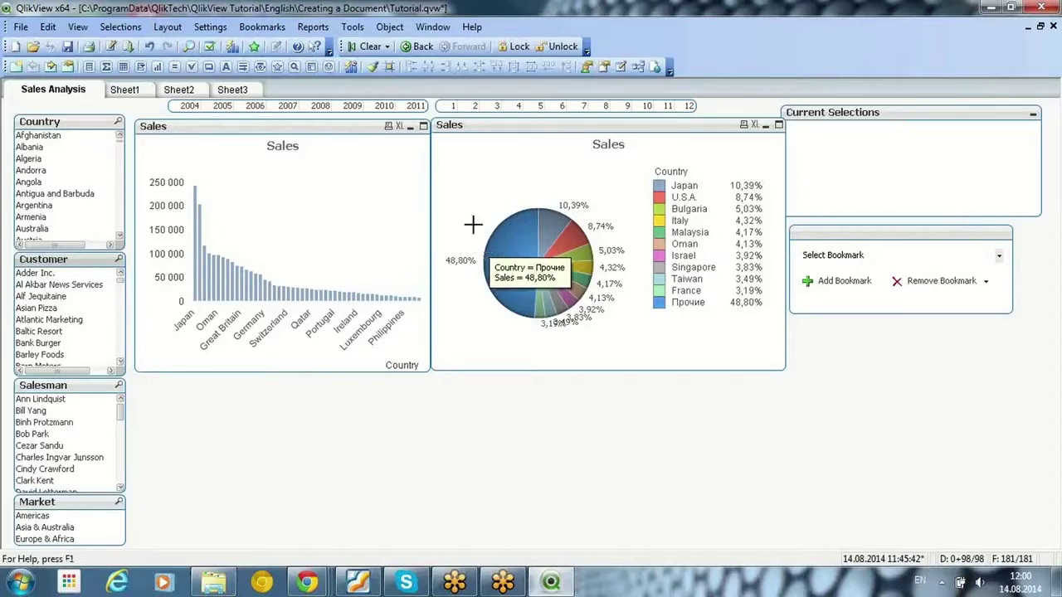
# Step: Create a new field group in the document properties, named AnalysisGroup and set as a cyclic group
pyautogui.click(219, 28)
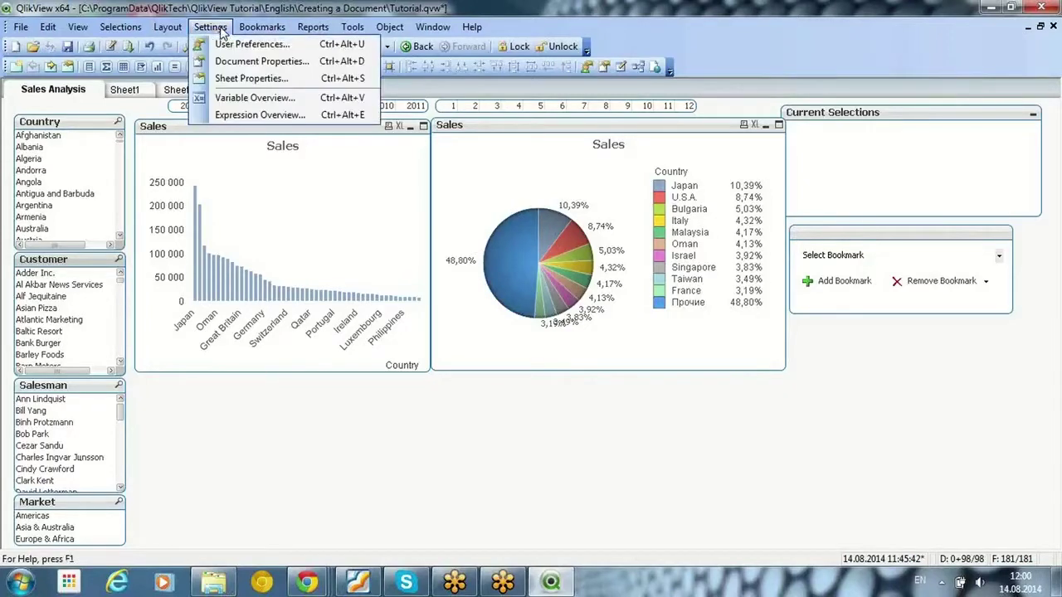
pyautogui.click(249, 65)
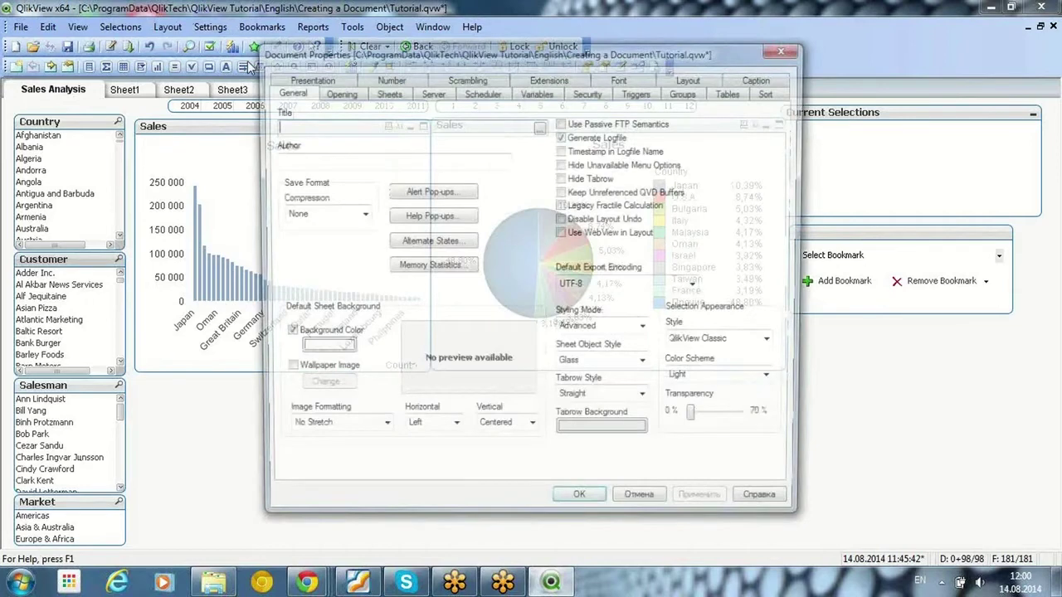
pyautogui.click(687, 92)
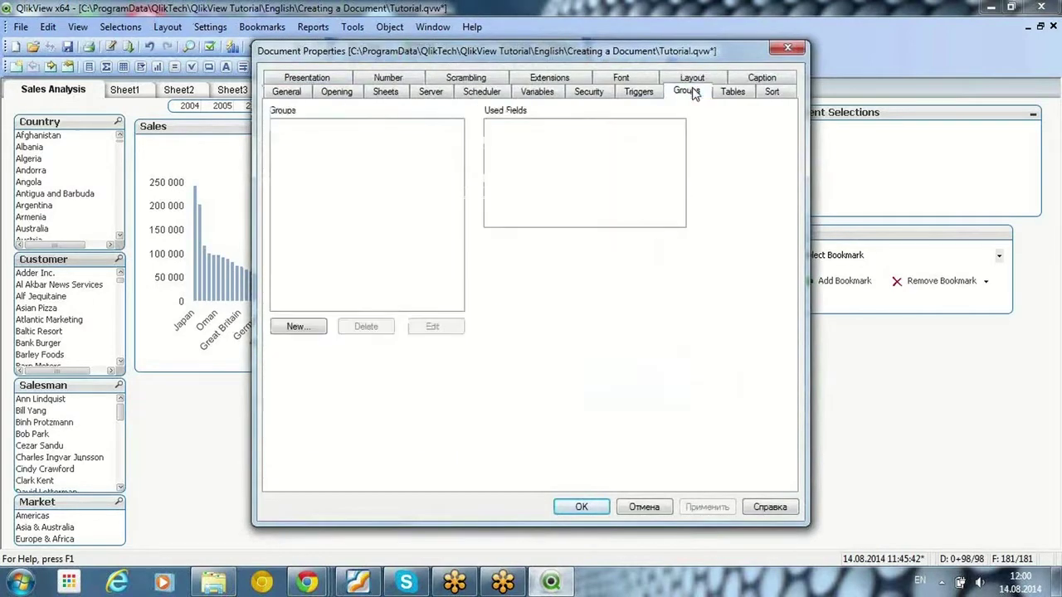
pyautogui.click(294, 326)
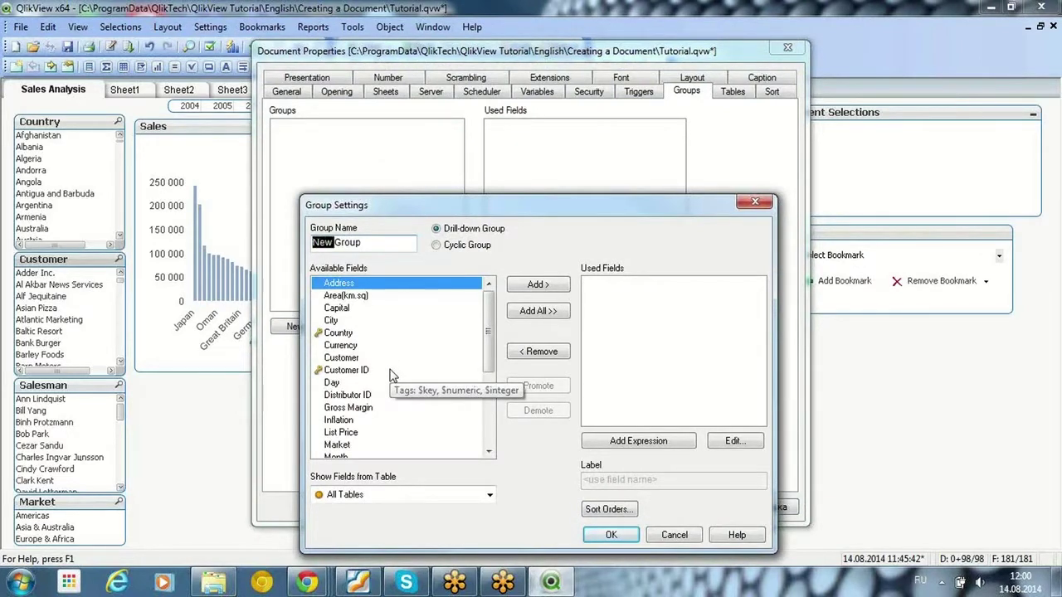
pyautogui.write('Гео')
pyautogui.hotkey('shift', 'Home')
pyautogui.hotkey('alt', 'shift')
pyautogui.write('Analysis')
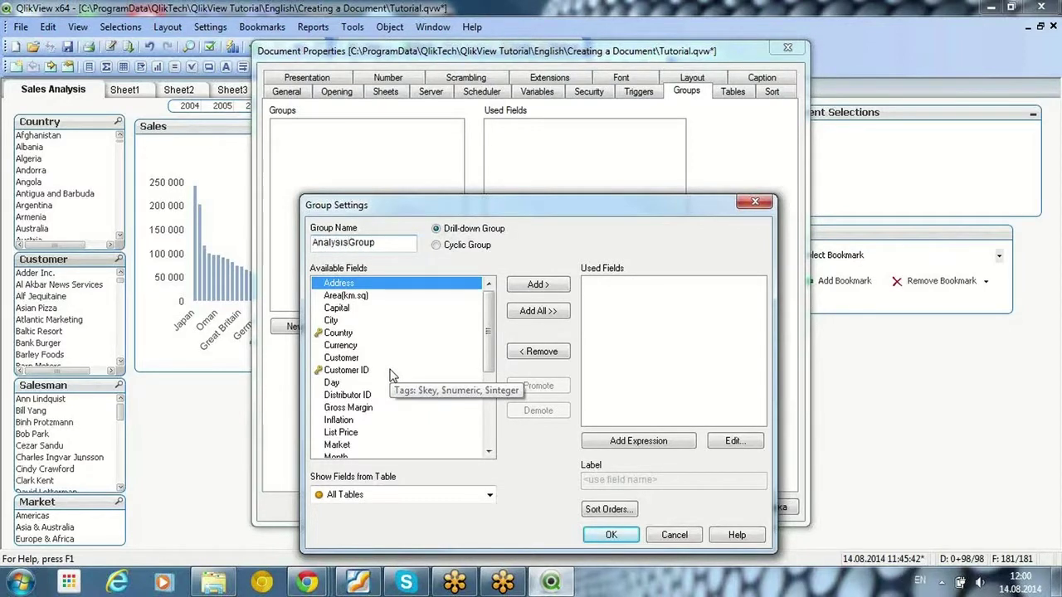
pyautogui.click(464, 245)
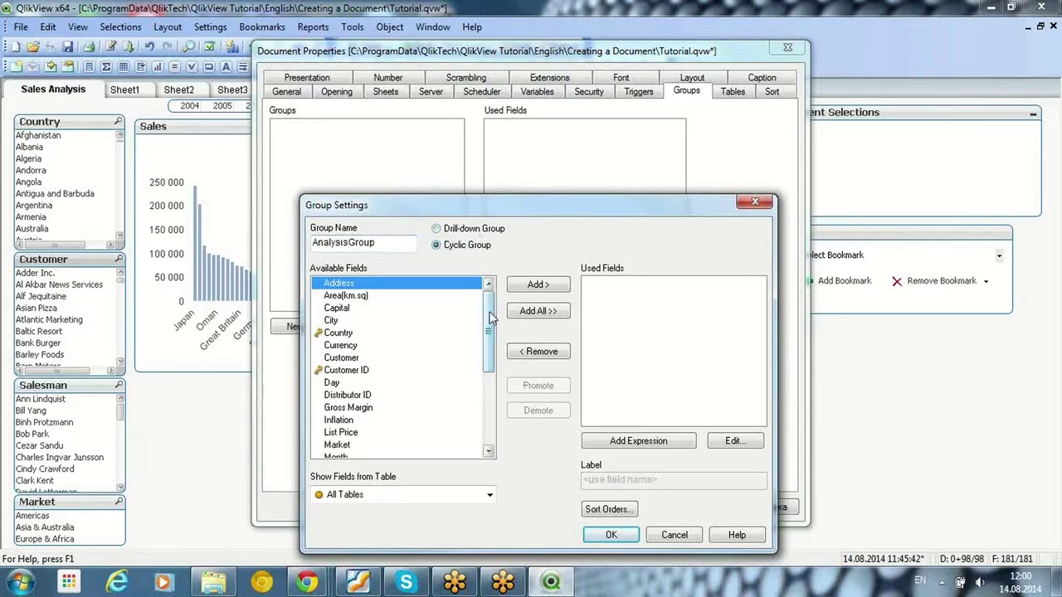
# Step: Add the Country, Customer and Market fields to AnalysisGroup and save the group
pyautogui.click(470, 335)
pyautogui.moveTo(488, 342)
pyautogui.mouseDown()
pyautogui.moveTo(490, 396)
pyautogui.moveTo(491, 336)
pyautogui.mouseUp()
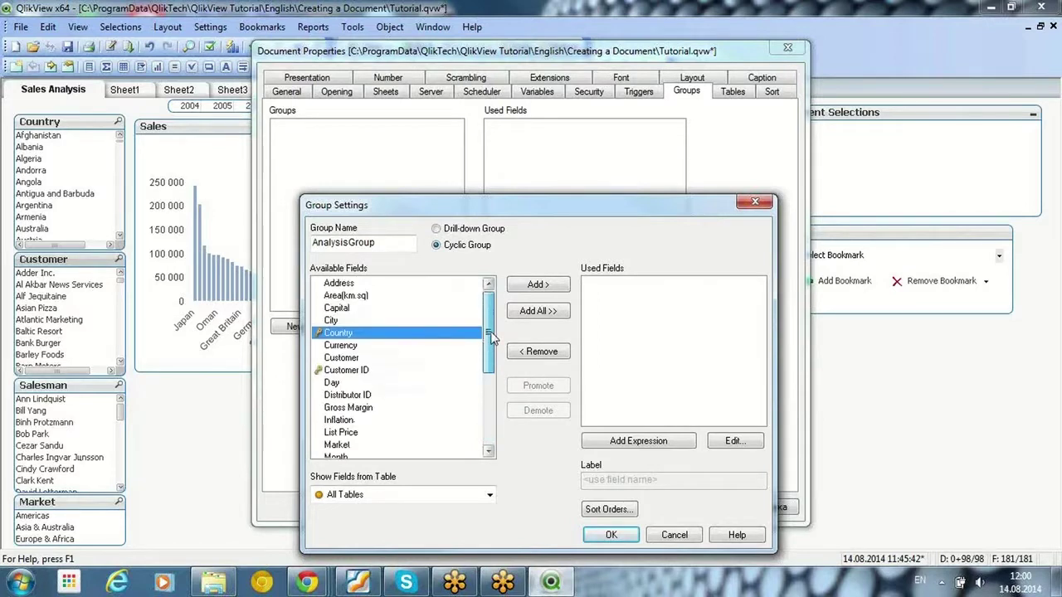
pyautogui.keyDown('ctrl'); pyautogui.click(348, 359); pyautogui.keyUp('ctrl')
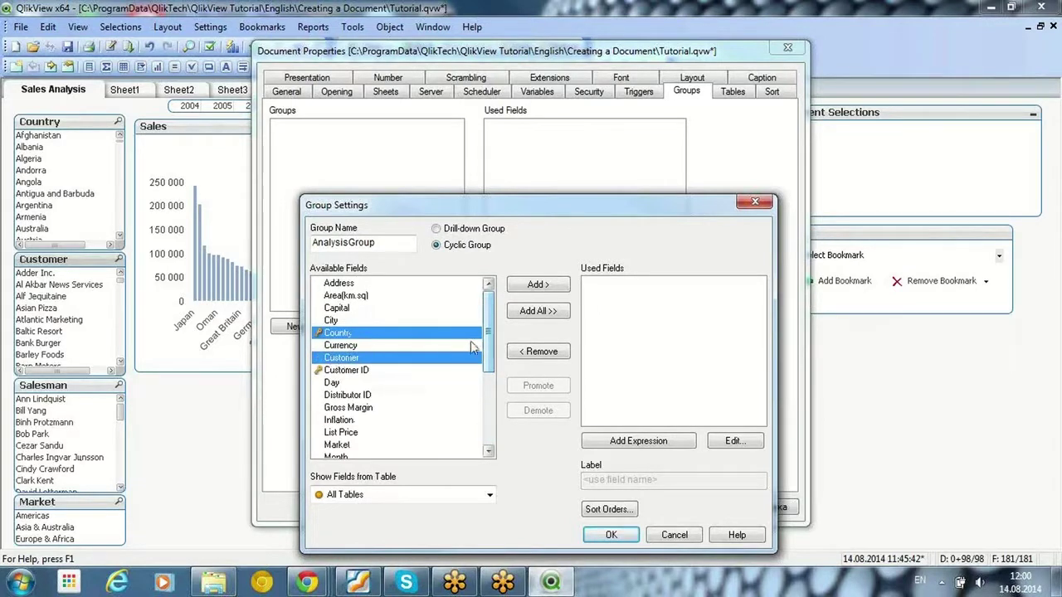
pyautogui.moveTo(488, 348); pyautogui.dragTo(488, 387)
pyautogui.keyDown('ctrl'); pyautogui.click(340, 371); pyautogui.keyUp('ctrl')
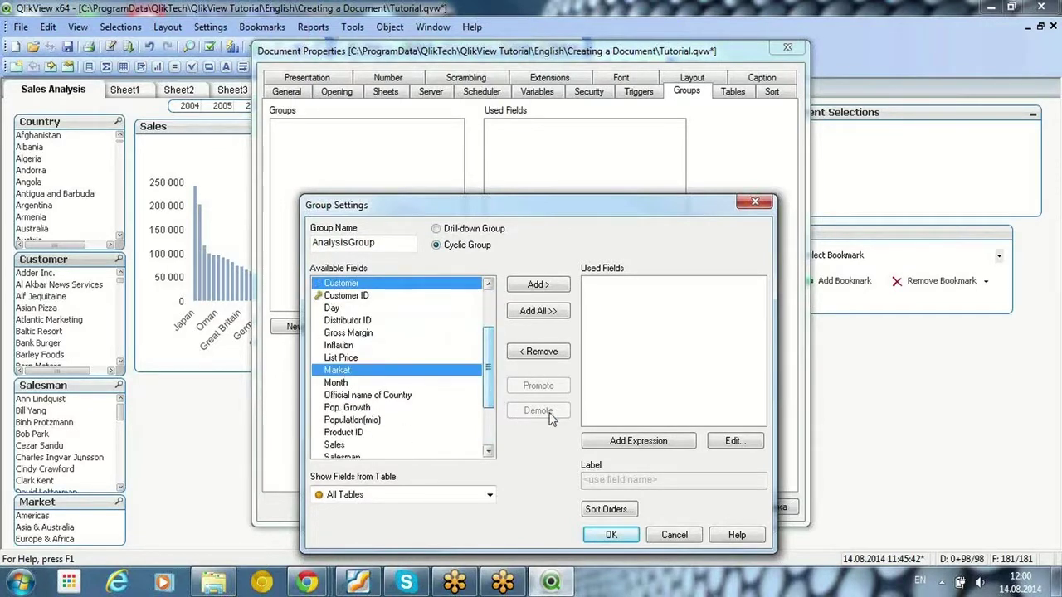
pyautogui.click(537, 284)
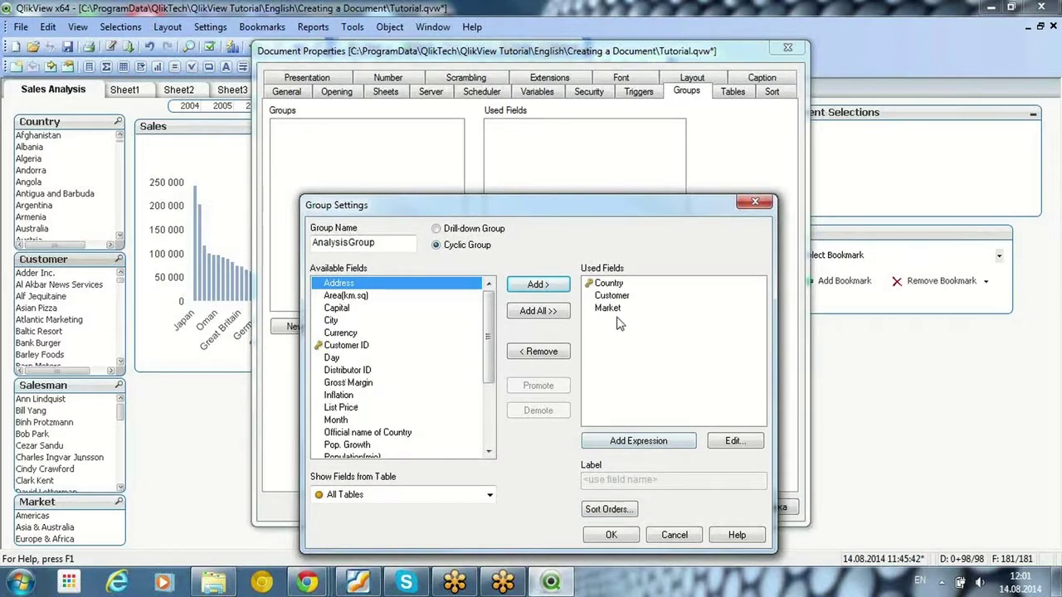
pyautogui.click(614, 536)
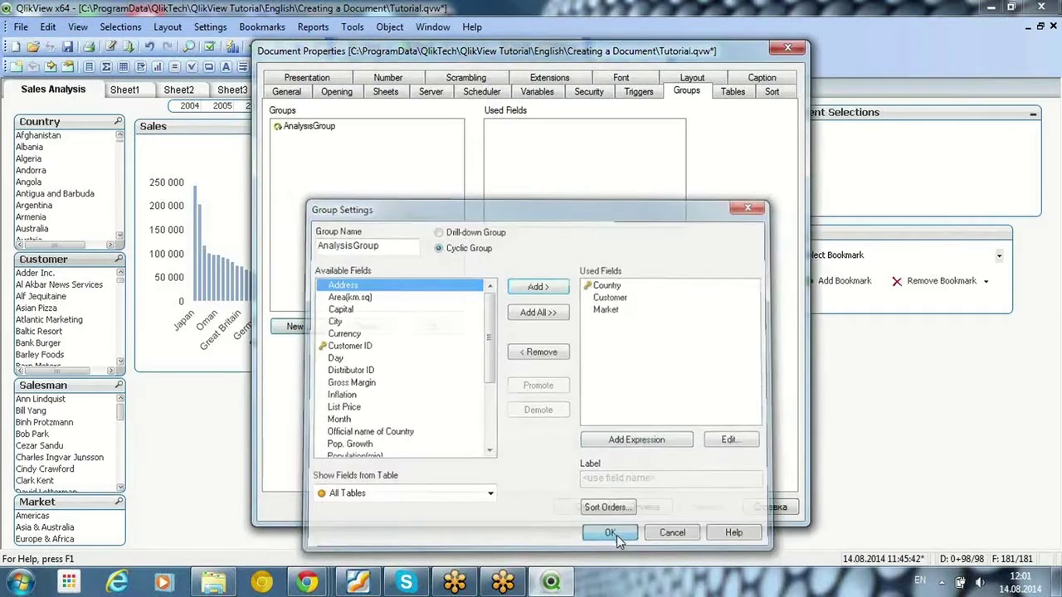
pyautogui.click(305, 130)
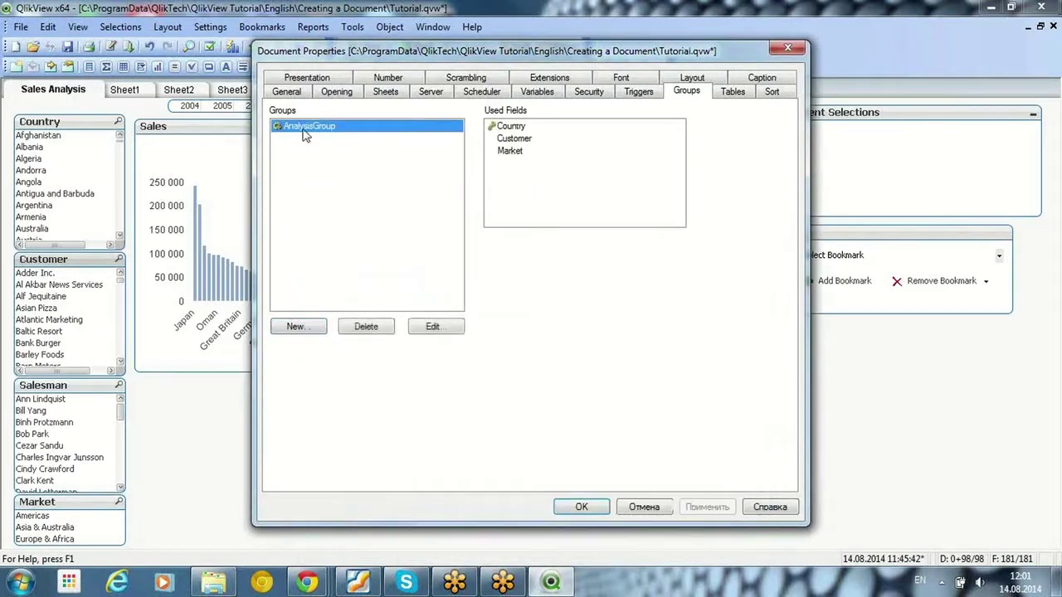
# Step: Create a drill-down group named DrillGroup containing the Year and Month fields
pyautogui.click(297, 327)
pyautogui.click(335, 242)
pyautogui.hotkey('shift', 'Home')
pyautogui.write('Drill')
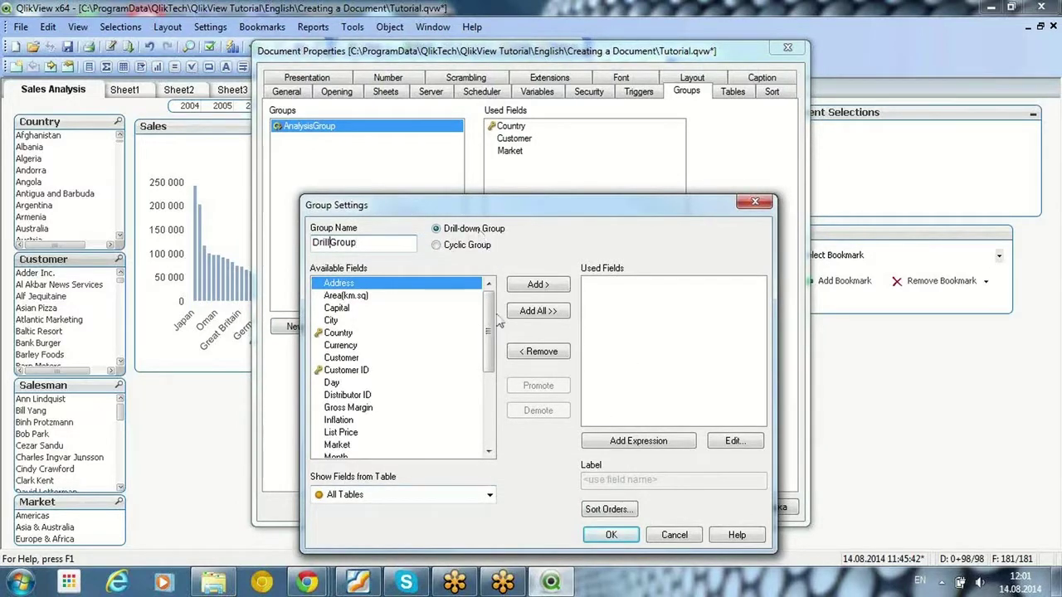
pyautogui.scroll(-1, 490, 419)
pyautogui.scroll(-4, 490, 419)
pyautogui.click(333, 433)
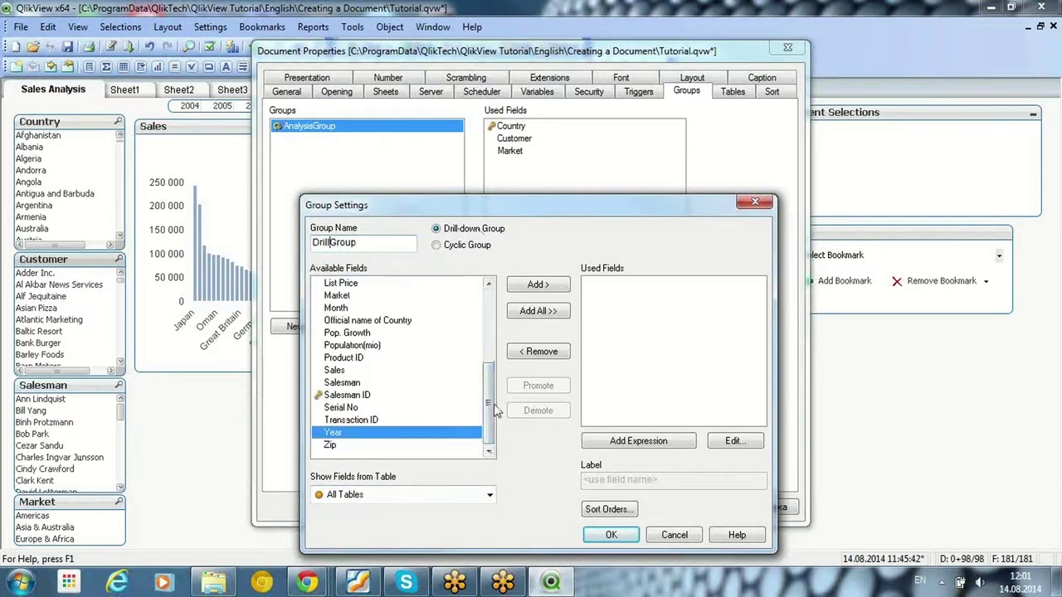
pyautogui.keyDown('ctrl'); pyautogui.click(336, 308); pyautogui.keyUp('ctrl')
pyautogui.click(536, 285)
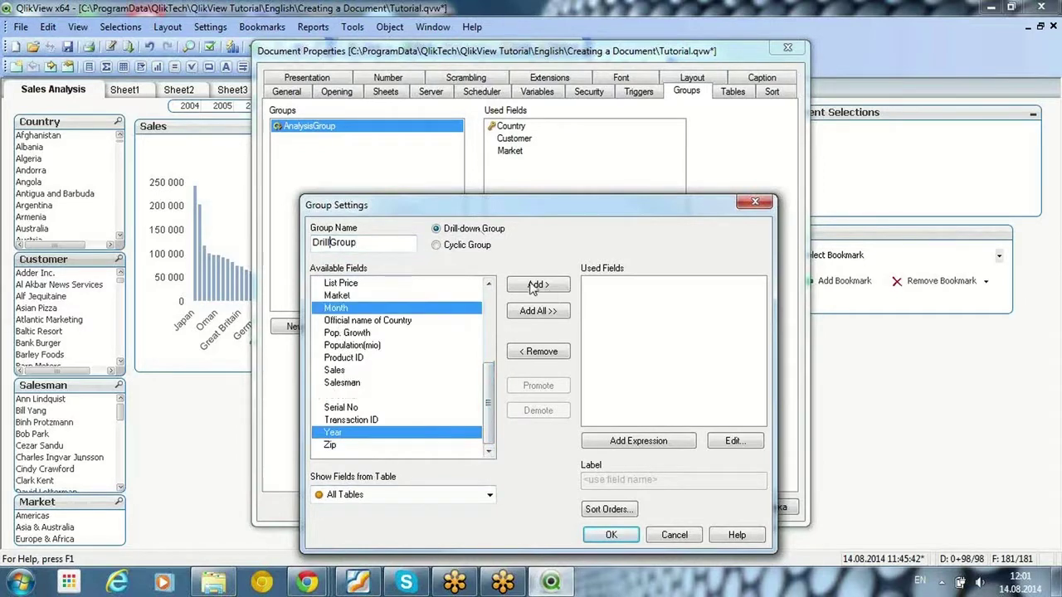
# Step: Move Year above Month in DrillGroup, save the group, and confirm the document properties
pyautogui.click(603, 296)
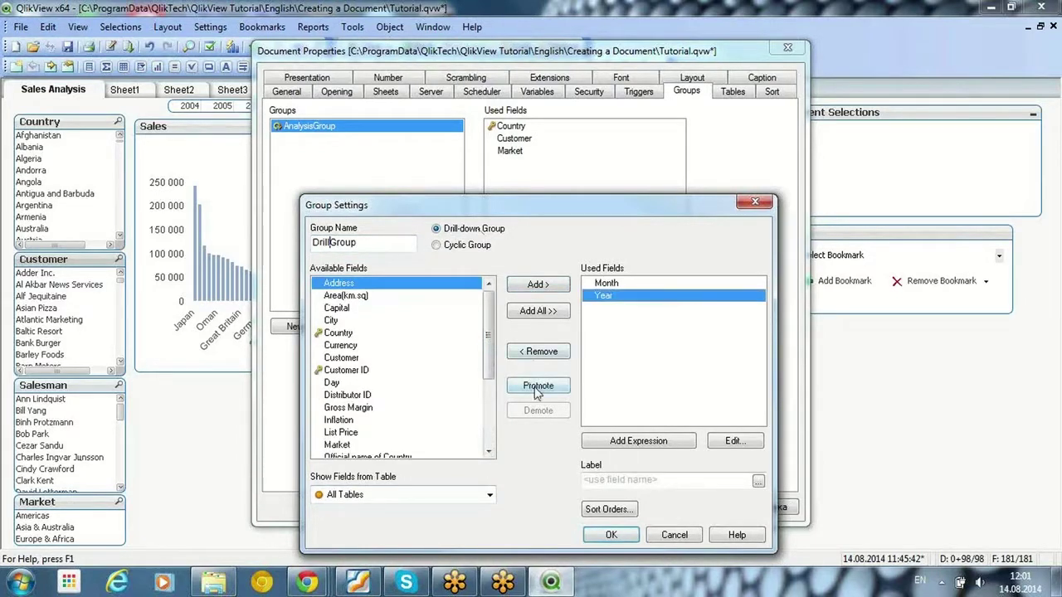
pyautogui.click(538, 386)
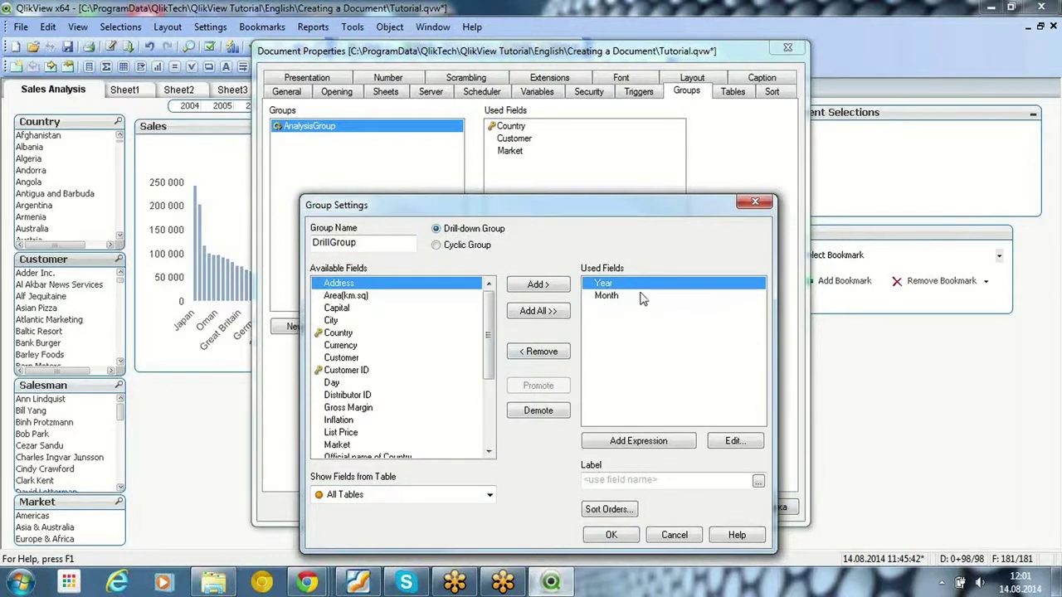
pyautogui.click(608, 536)
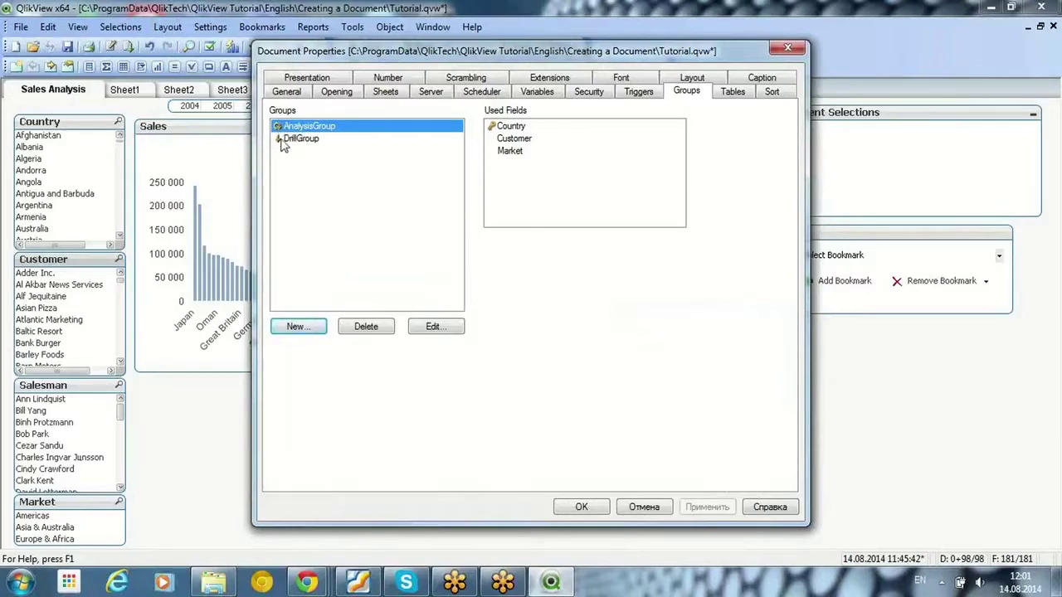
pyautogui.click(292, 141)
pyautogui.click(581, 507)
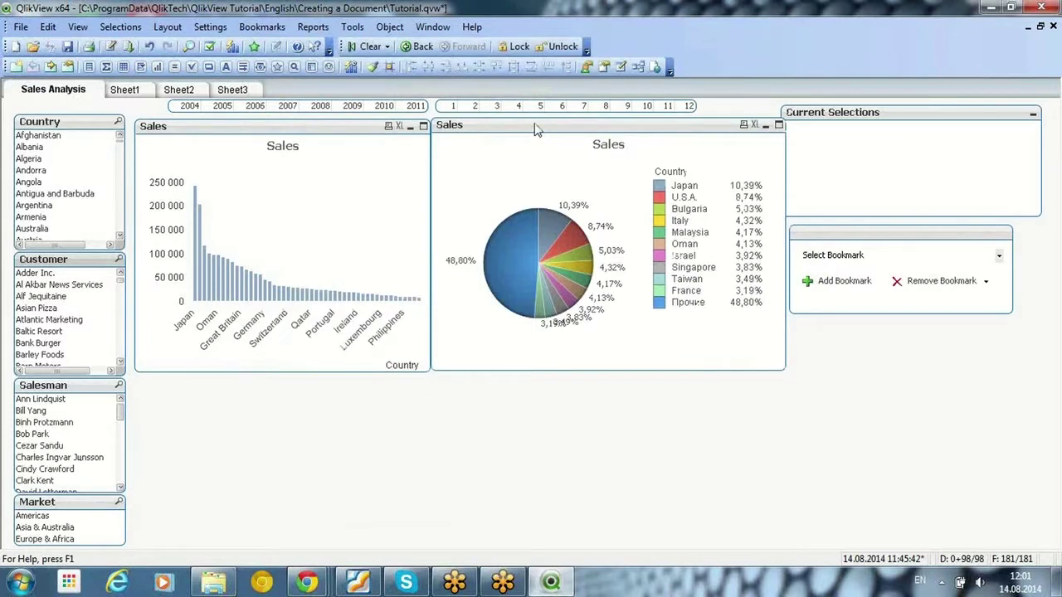
# Step: Replace the pie chart's Country dimension with AnalysisGroup and confirm the chart properties
pyautogui.rightClick(490, 131)
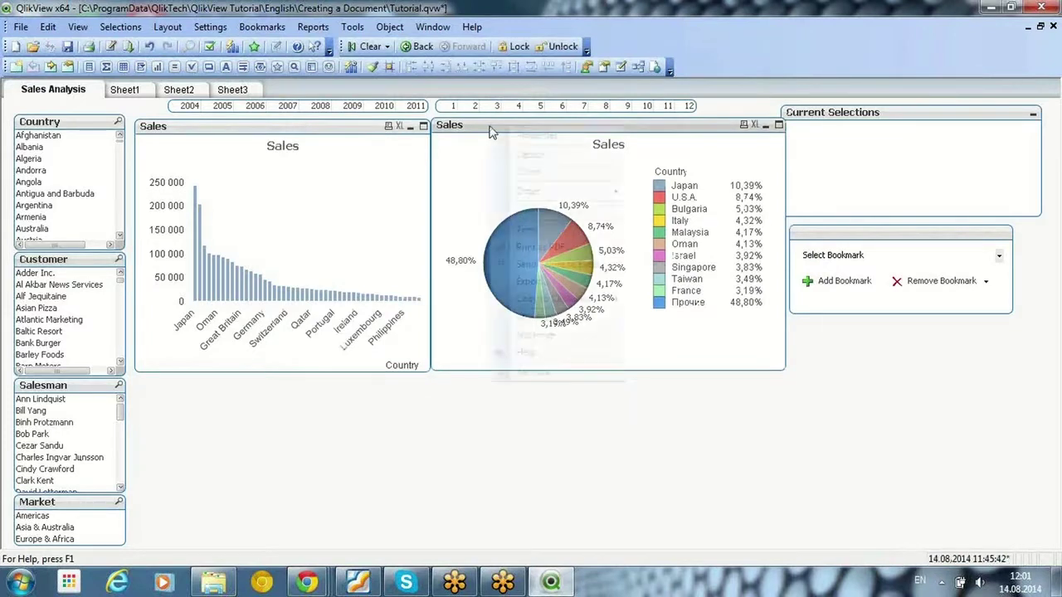
pyautogui.click(512, 139)
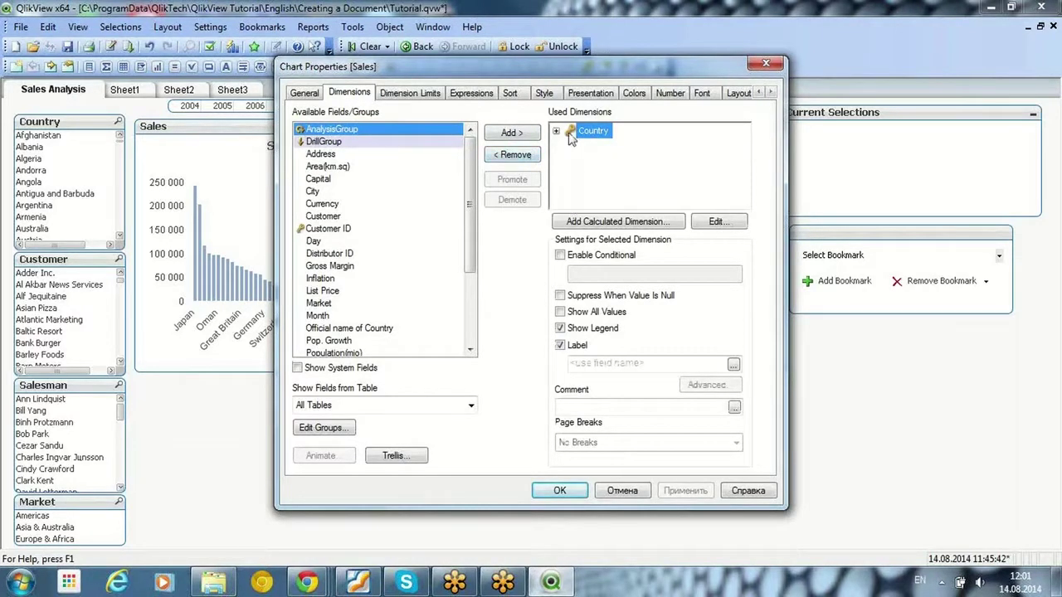
pyautogui.click(515, 155)
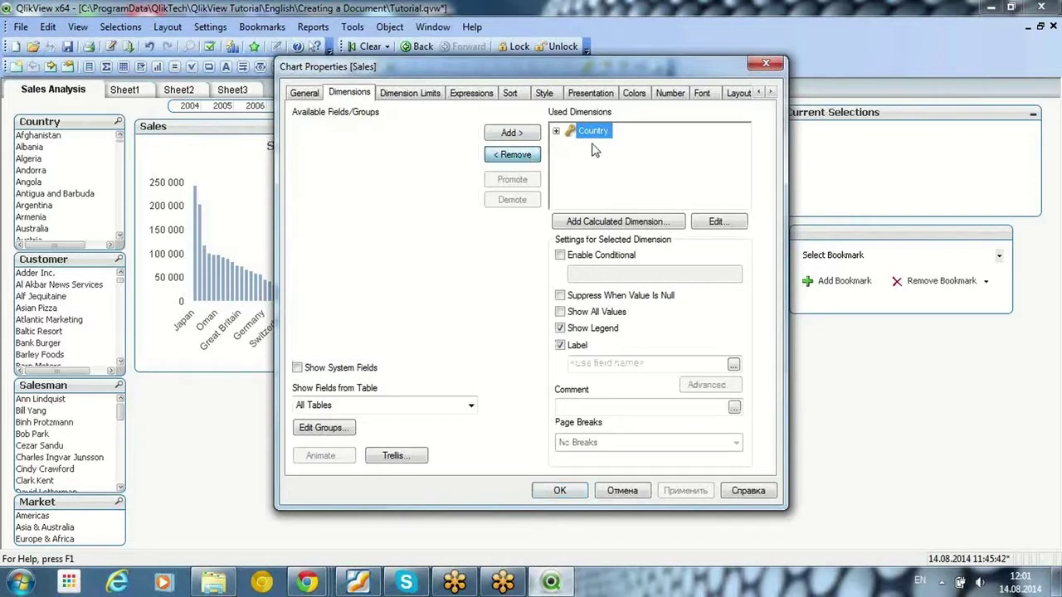
pyautogui.click(499, 136)
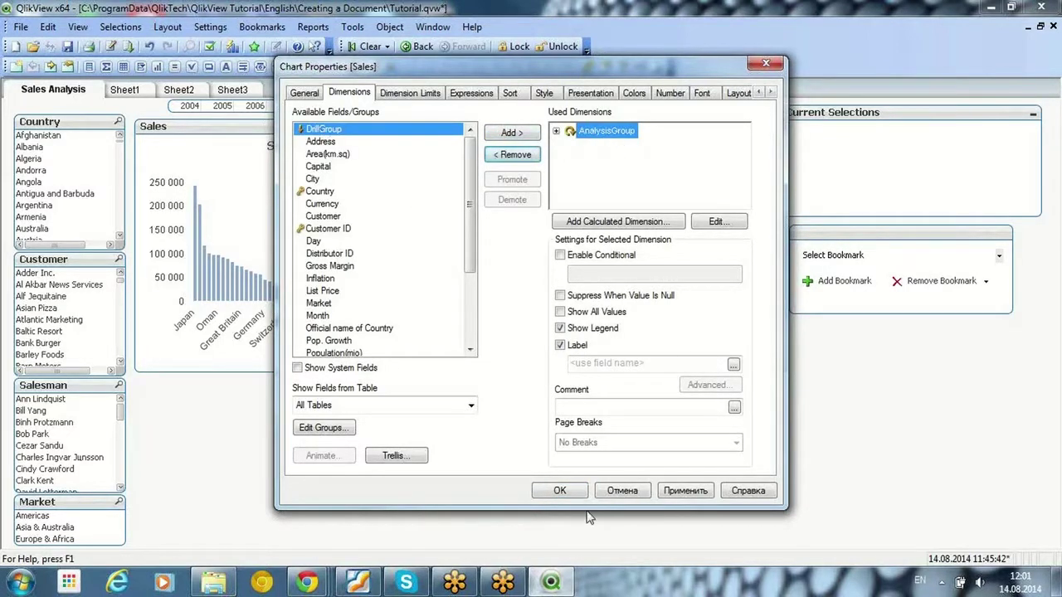
pyautogui.click(564, 490)
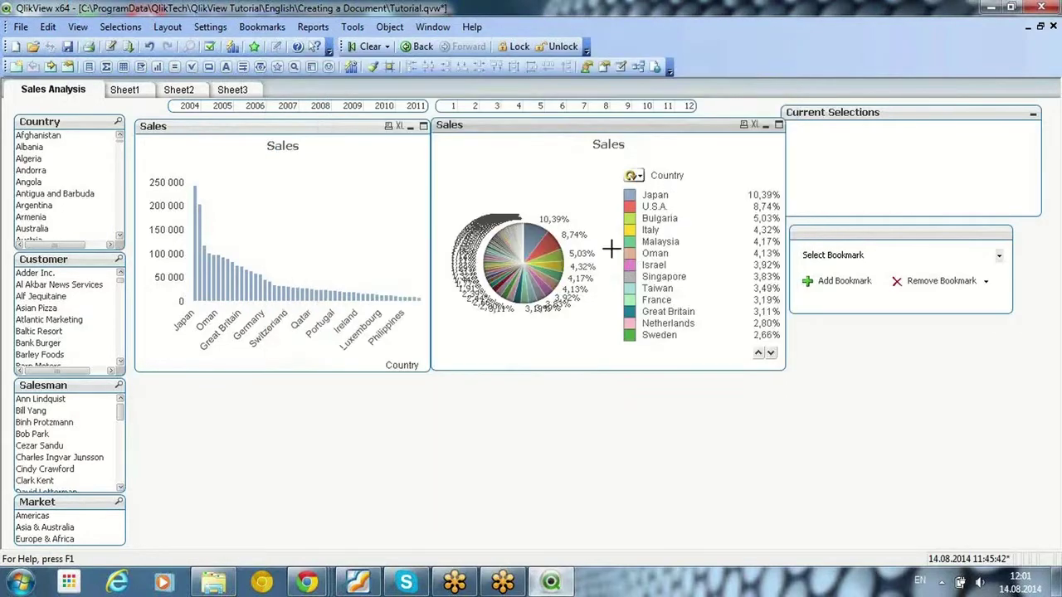
# Step: Limit the pie chart's AnalysisGroup dimension to the largest 11 values and confirm the chart properties
pyautogui.rightClick(576, 180)
pyautogui.click(594, 190)
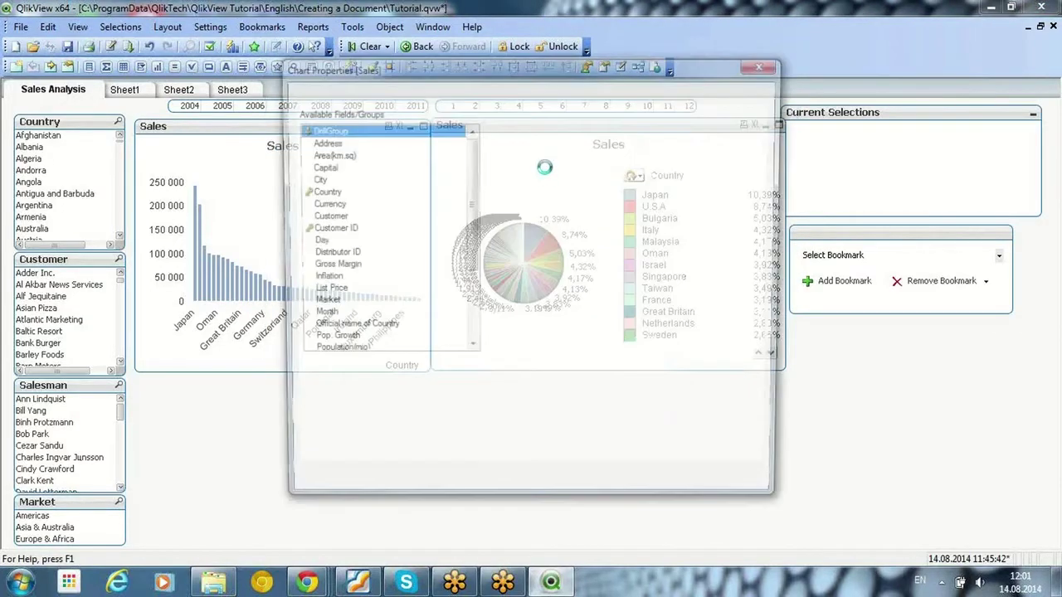
pyautogui.click(421, 129)
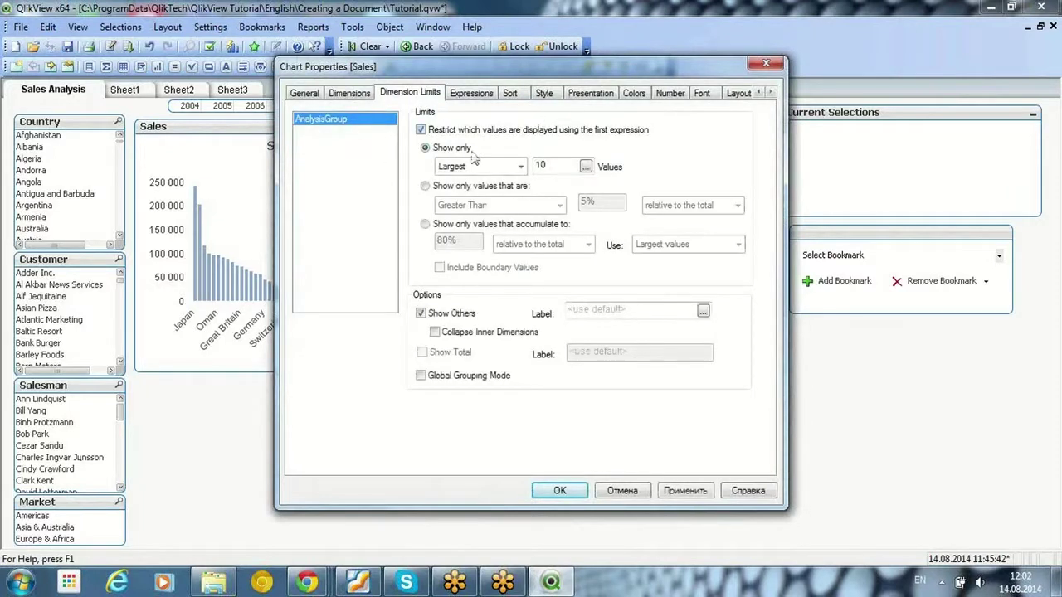
pyautogui.doubleClick(547, 165)
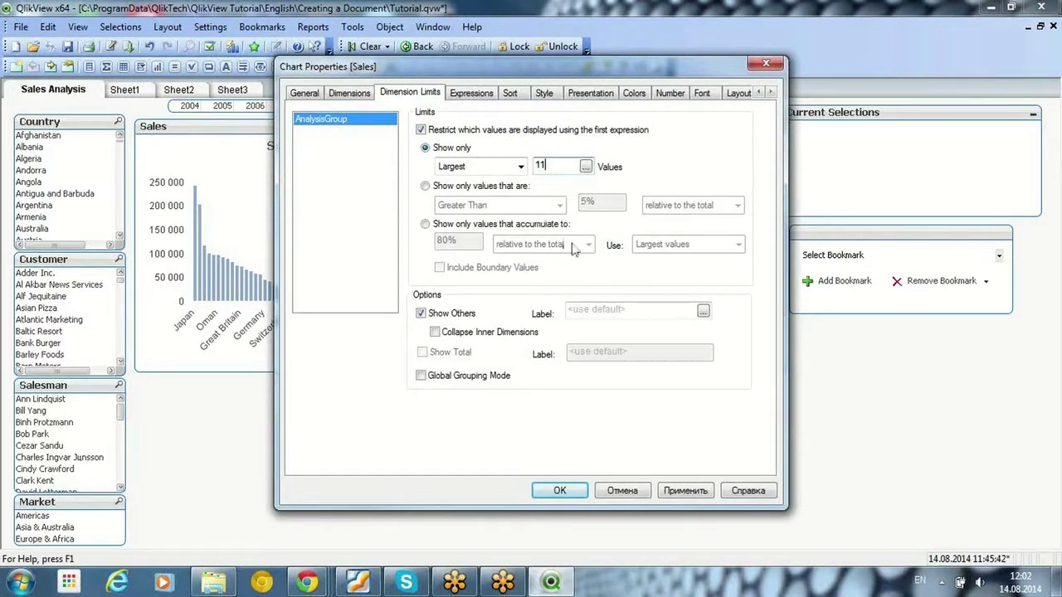
pyautogui.click(686, 492)
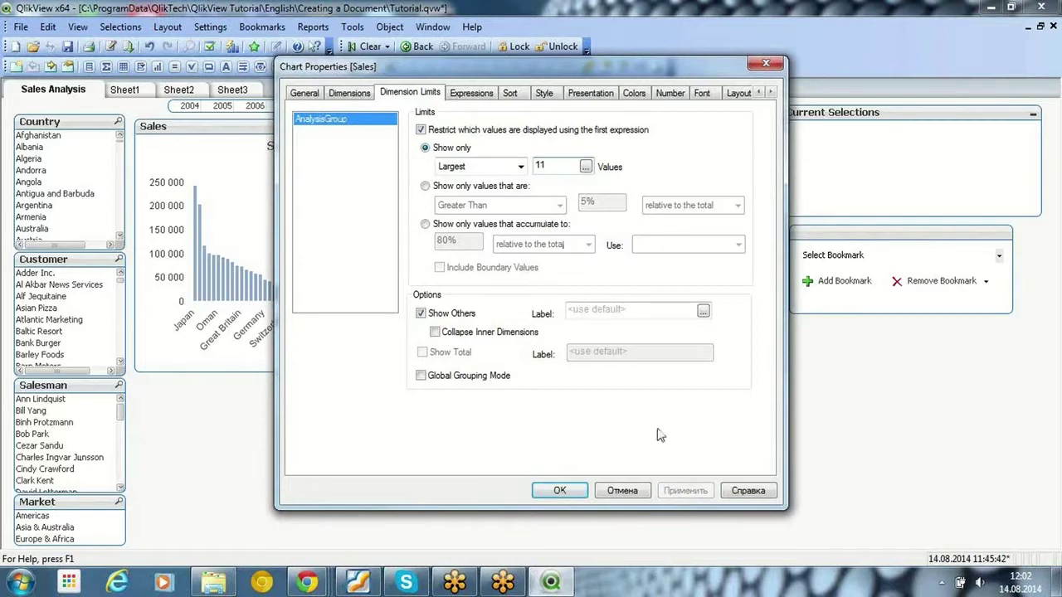
pyautogui.press('Return')
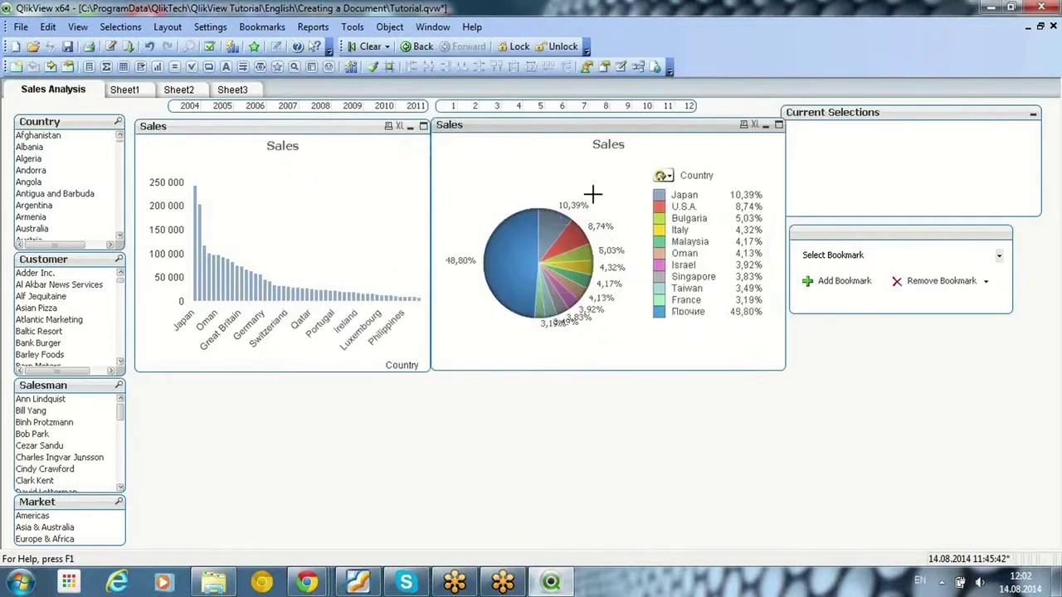
# Step: Switch the pie chart's cyclic dimension to Customer and enlarge the chart downward and to the right
pyautogui.click(669, 178)
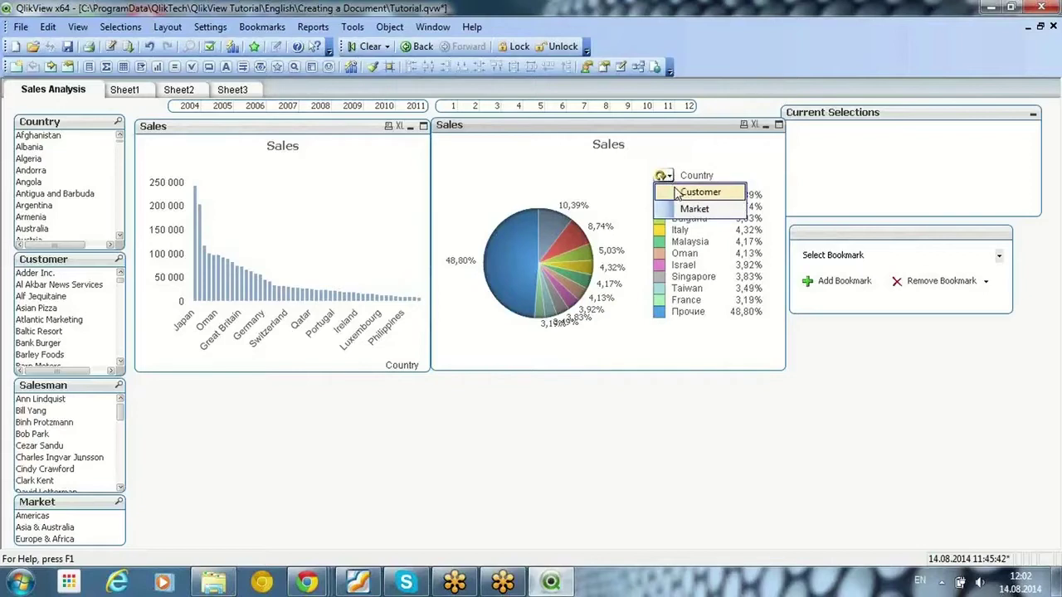
pyautogui.click(635, 161)
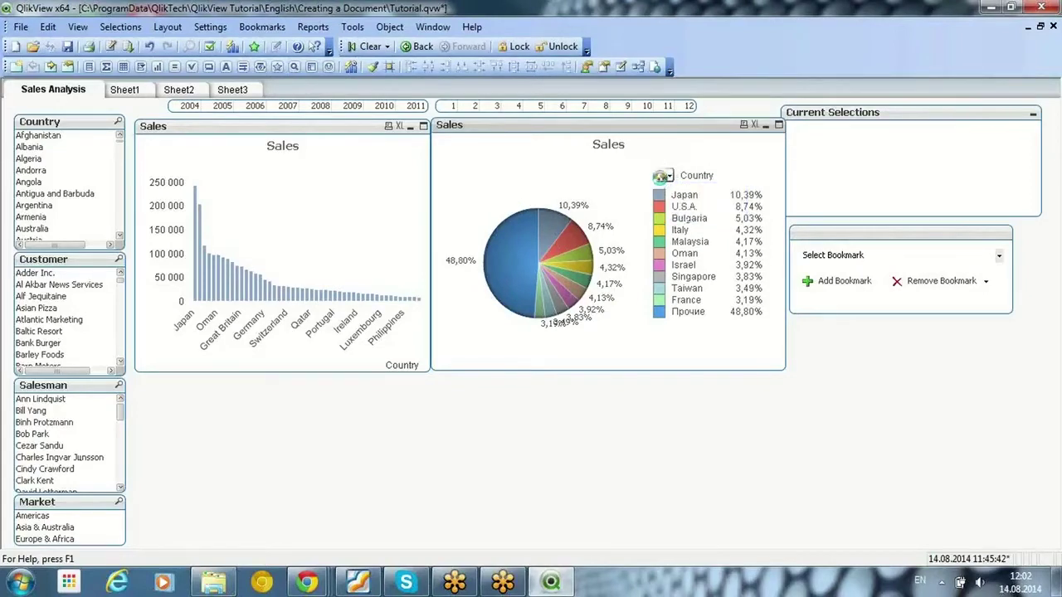
pyautogui.click(661, 177)
pyautogui.moveTo(798, 378); pyautogui.dragTo(946, 488)
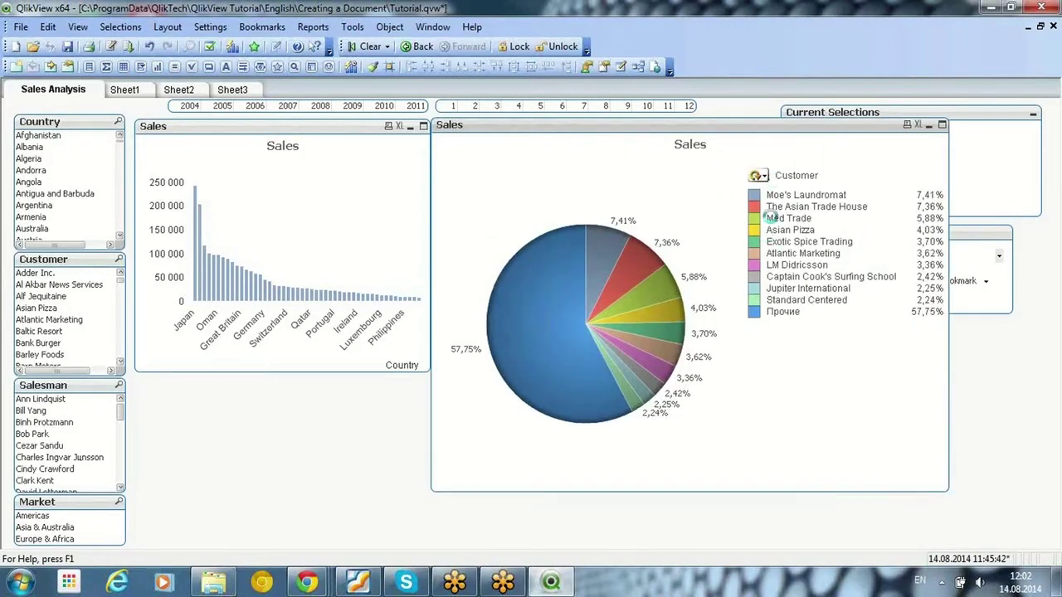
# Step: Cycle the pie chart's dimension through Market, Country and Customer, ending on Market
pyautogui.click(759, 175)
pyautogui.click(784, 177)
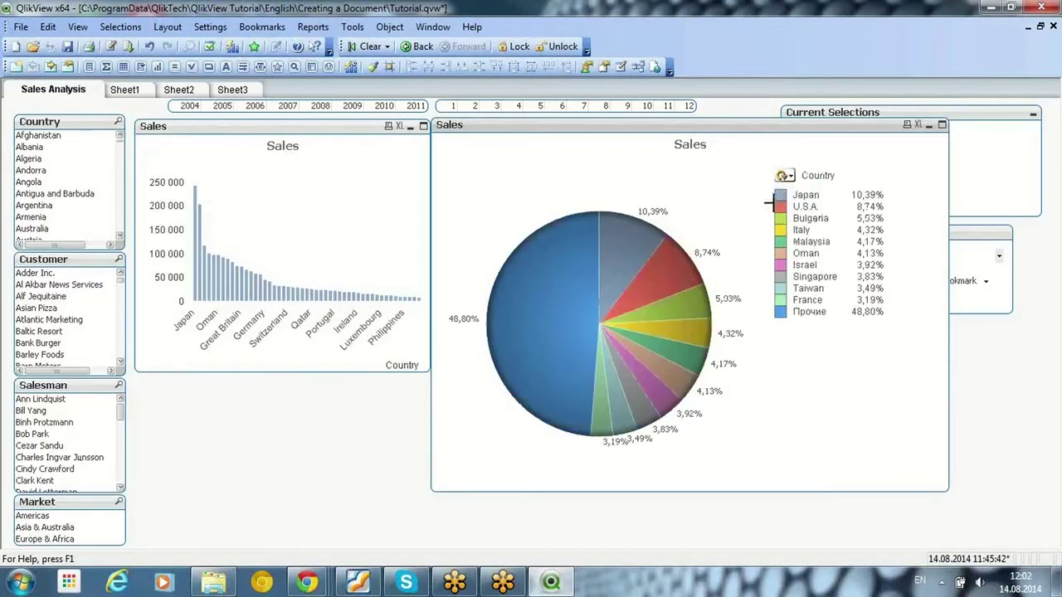
pyautogui.click(791, 179)
pyautogui.click(790, 192)
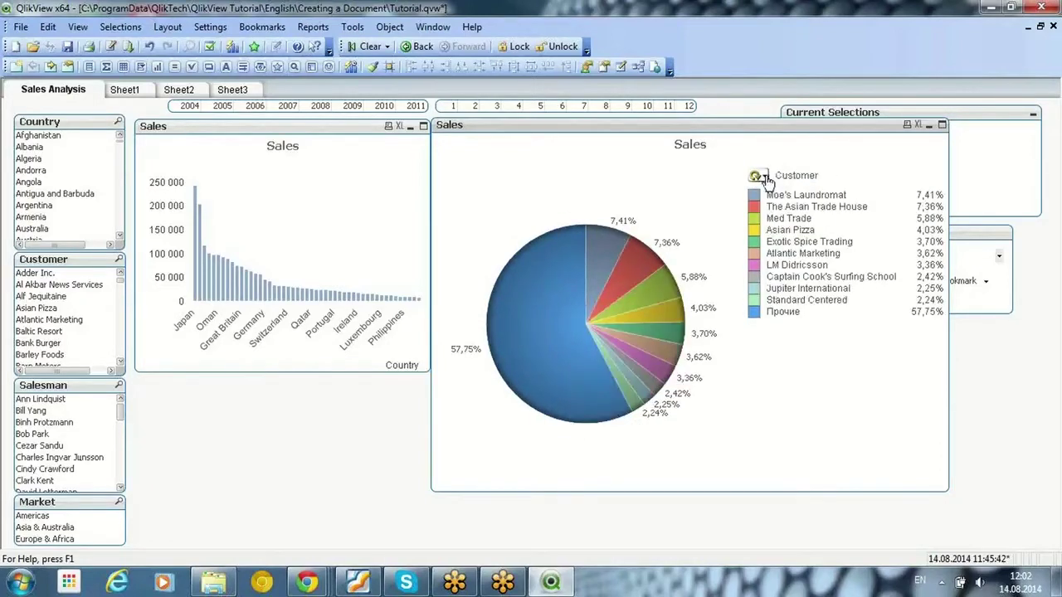
pyautogui.click(758, 176)
# Step: Filter by the pie's Europe & Africa slice, switch its dimension to Country, and select year 2011 with the chart moved off Current Selections
pyautogui.moveTo(642, 273)
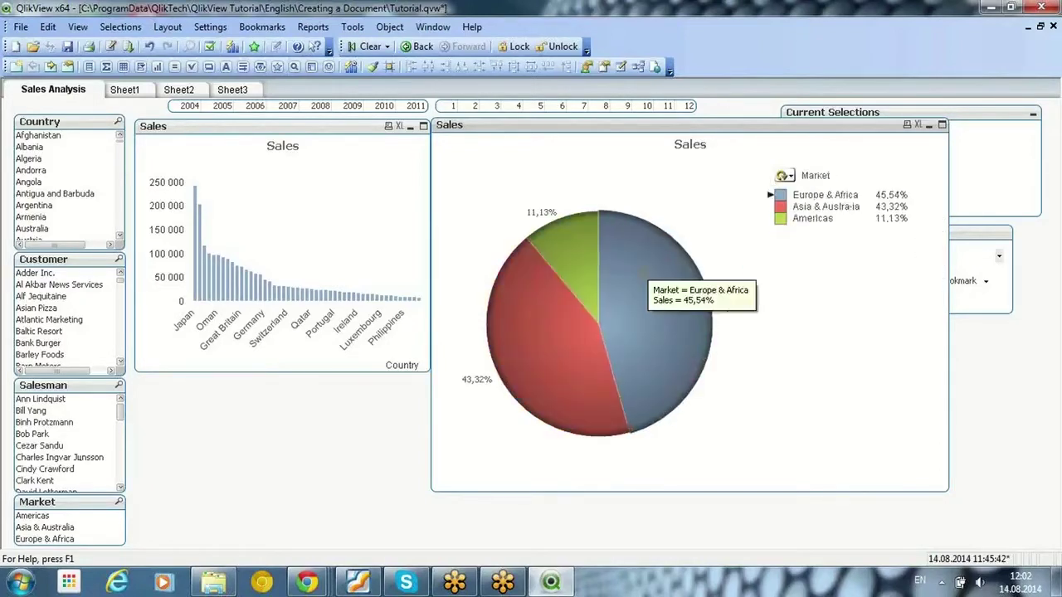
pyautogui.click(642, 273)
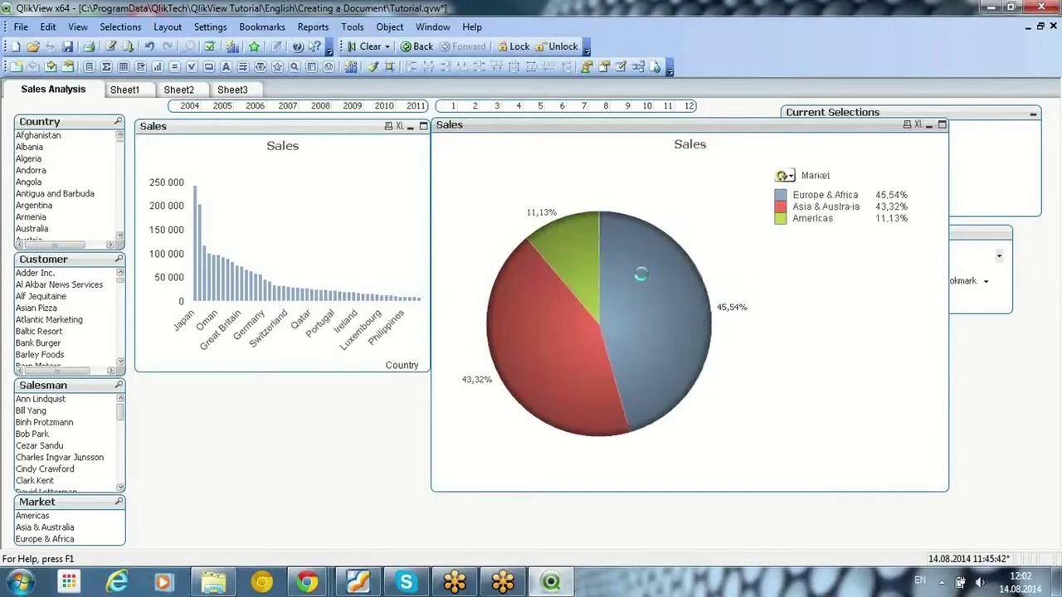
pyautogui.click(791, 178)
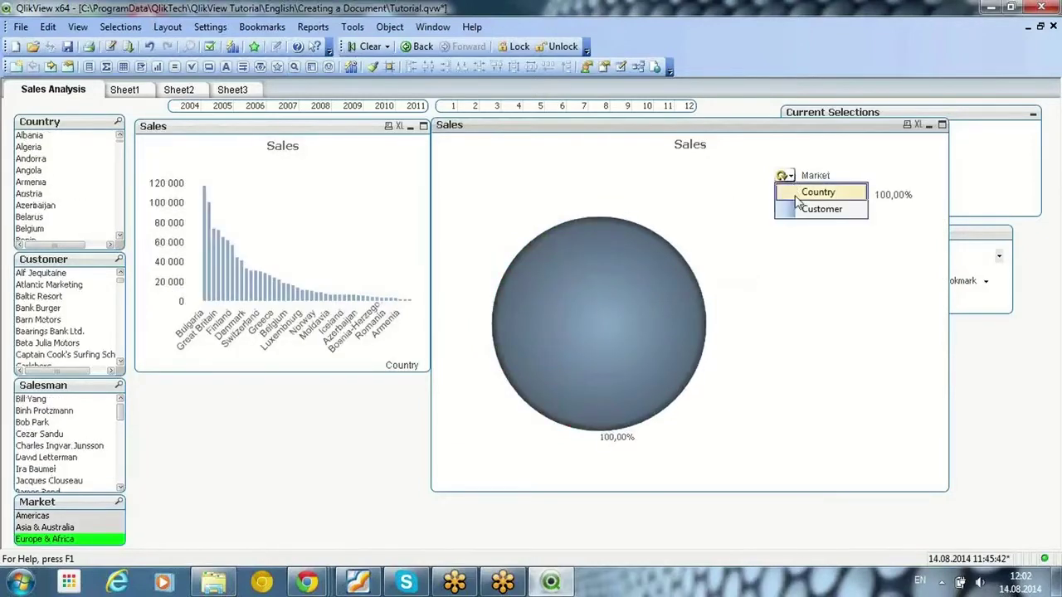
pyautogui.click(809, 193)
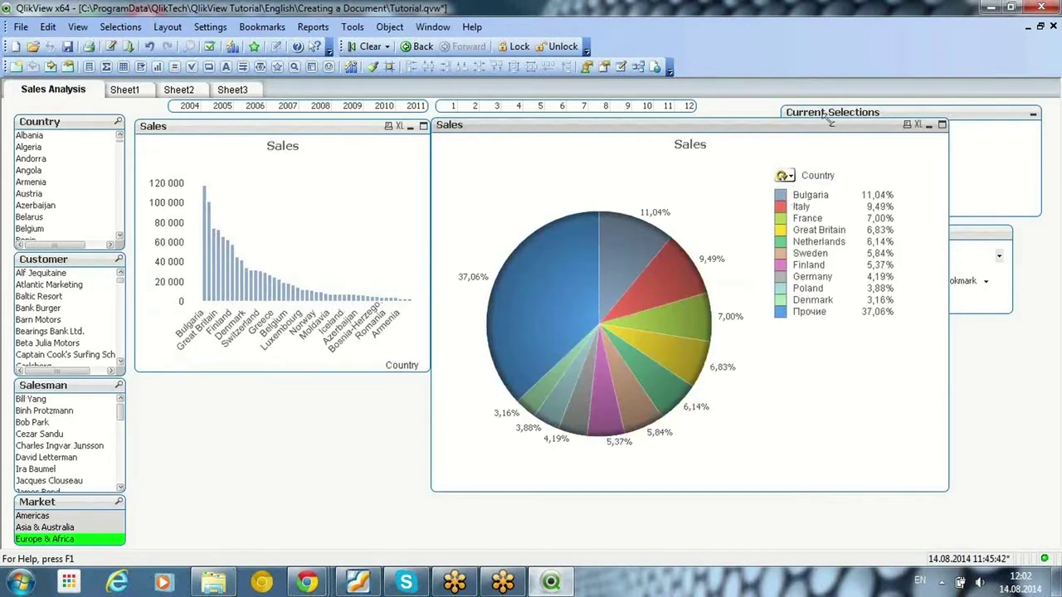
pyautogui.moveTo(556, 128); pyautogui.dragTo(316, 142)
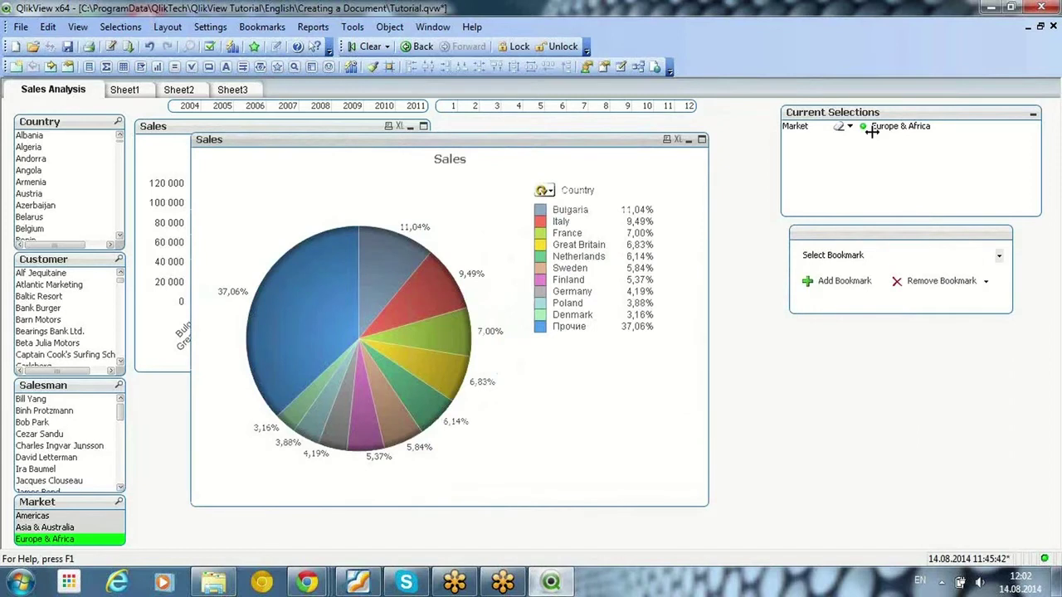
pyautogui.click(414, 106)
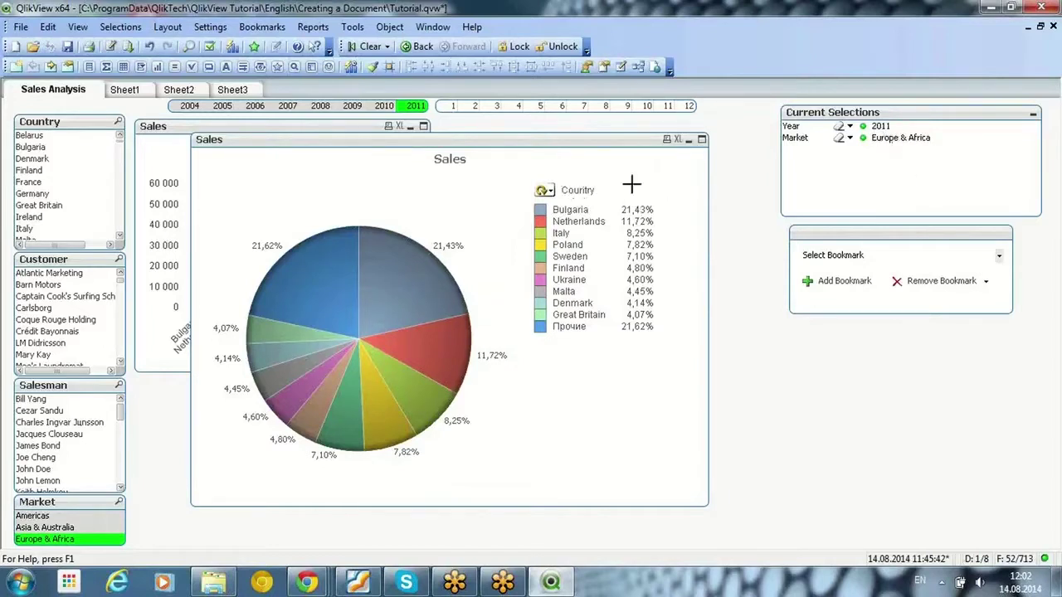
# Step: Shrink the pie chart and place it back between the bar chart and the Current Selections box
pyautogui.moveTo(419, 287)
pyautogui.moveTo(697, 440); pyautogui.dragTo(697, 353)
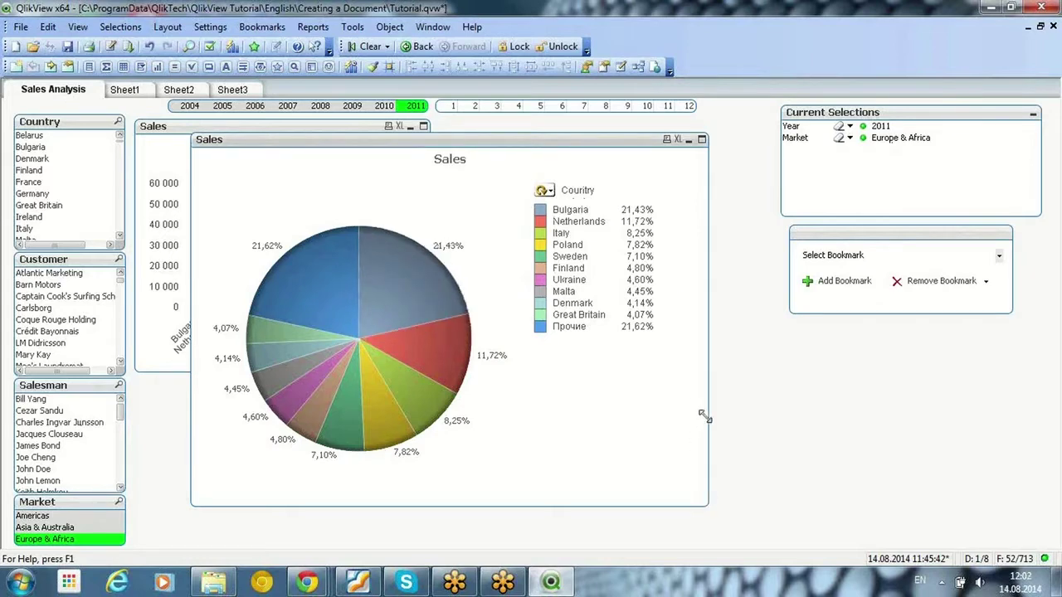
pyautogui.moveTo(409, 146); pyautogui.dragTo(614, 131)
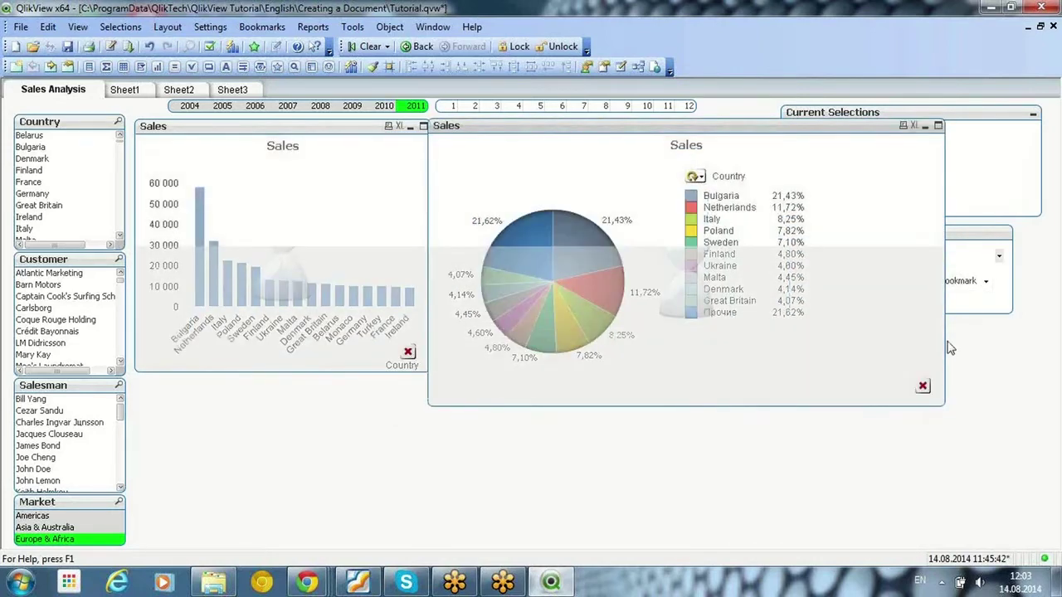
pyautogui.moveTo(944, 344); pyautogui.dragTo(778, 331)
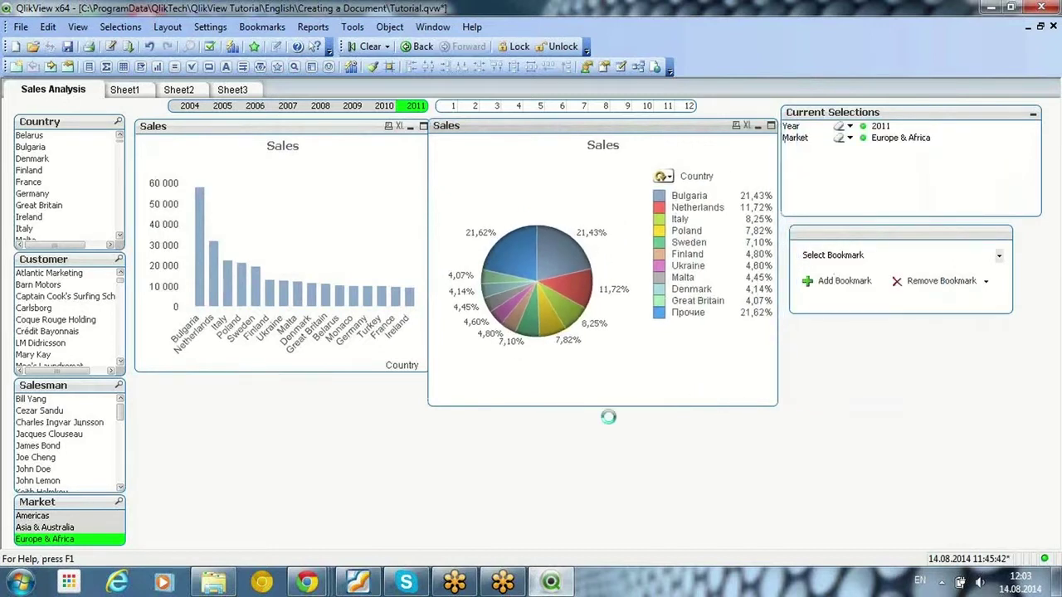
pyautogui.moveTo(604, 376)
pyautogui.mouseDown()
pyautogui.moveTo(603, 360)
pyautogui.moveTo(608, 369)
pyautogui.mouseUp()
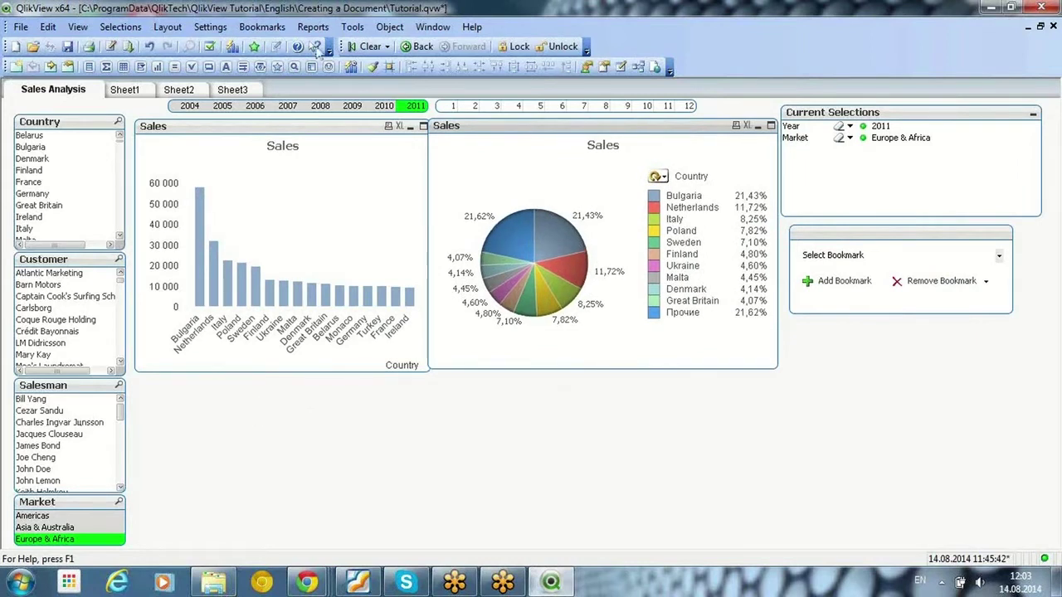
# Step: Create a copy of the sales bar chart and place it below the original
pyautogui.click(266, 133)
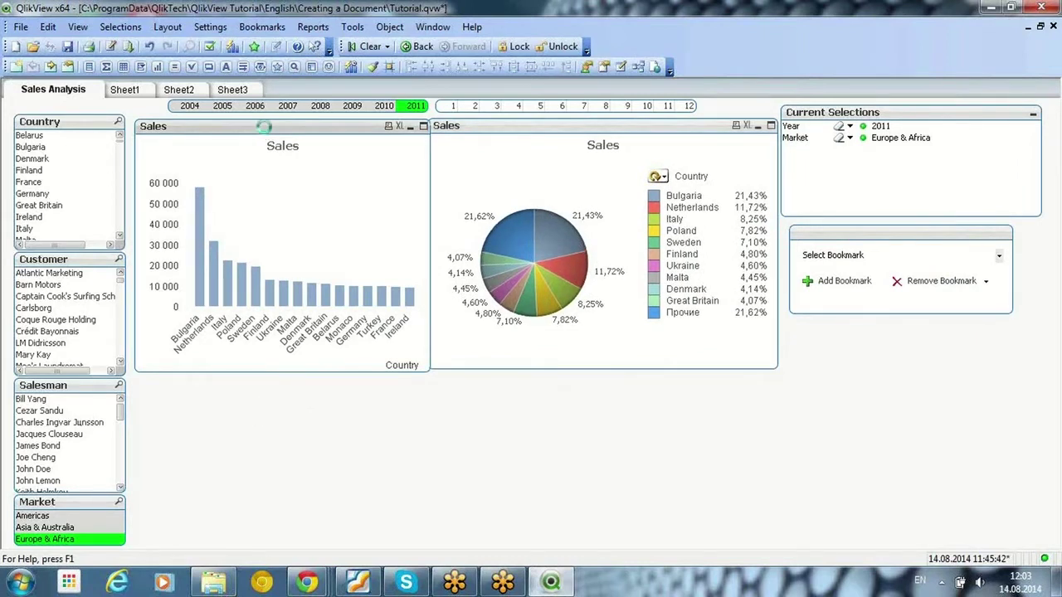
pyautogui.click(281, 425)
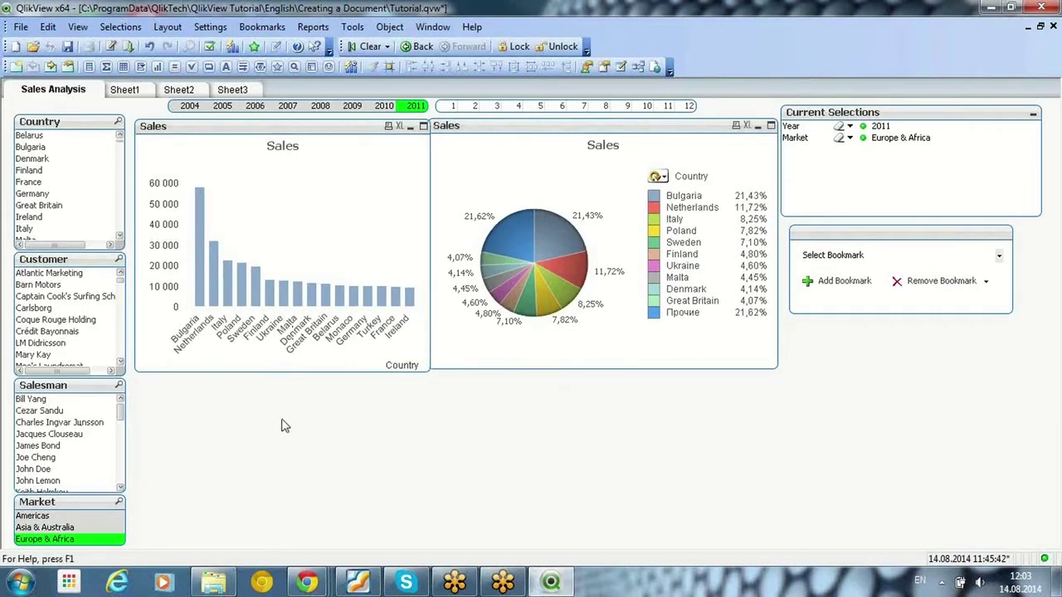
pyautogui.click(246, 133)
pyautogui.moveTo(246, 133); pyautogui.dragTo(261, 259)
# Step: Replace the copied bar chart's Country dimension with DrillGroup, check the sort settings, and confirm the chart properties
pyautogui.rightClick(259, 308)
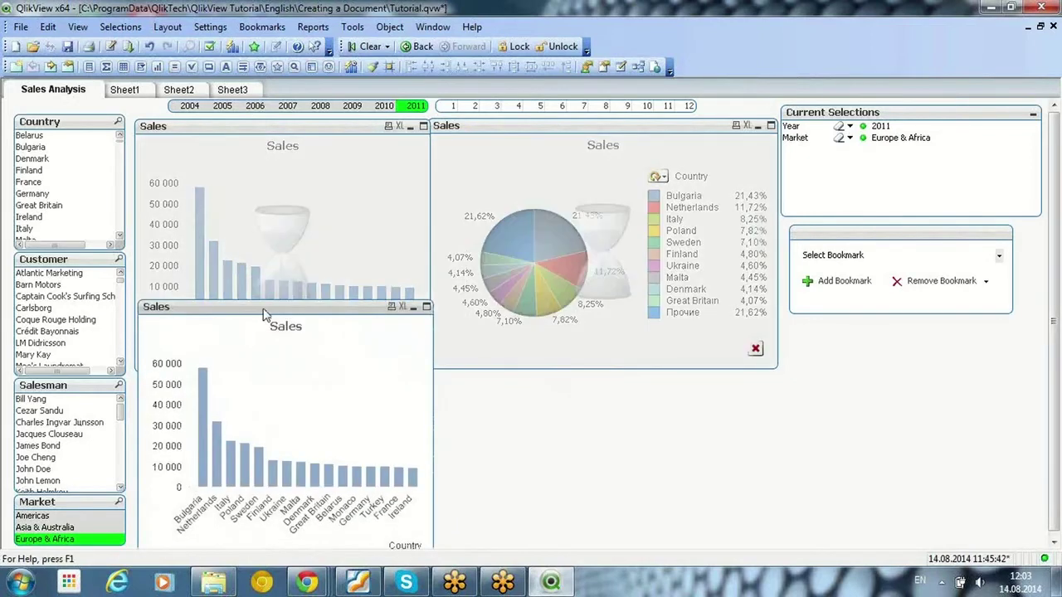
pyautogui.click(311, 43)
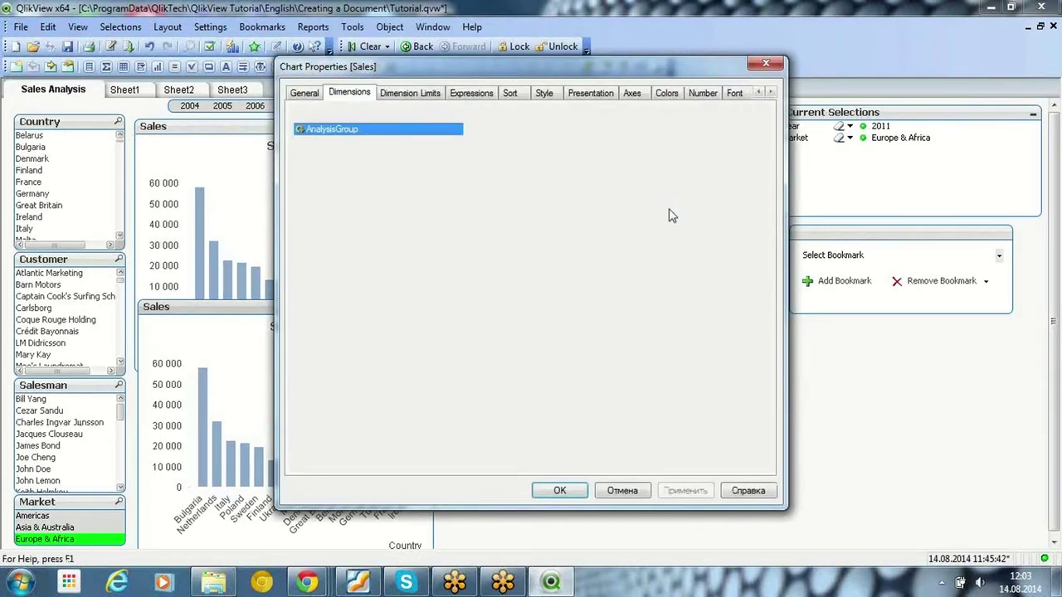
pyautogui.click(512, 155)
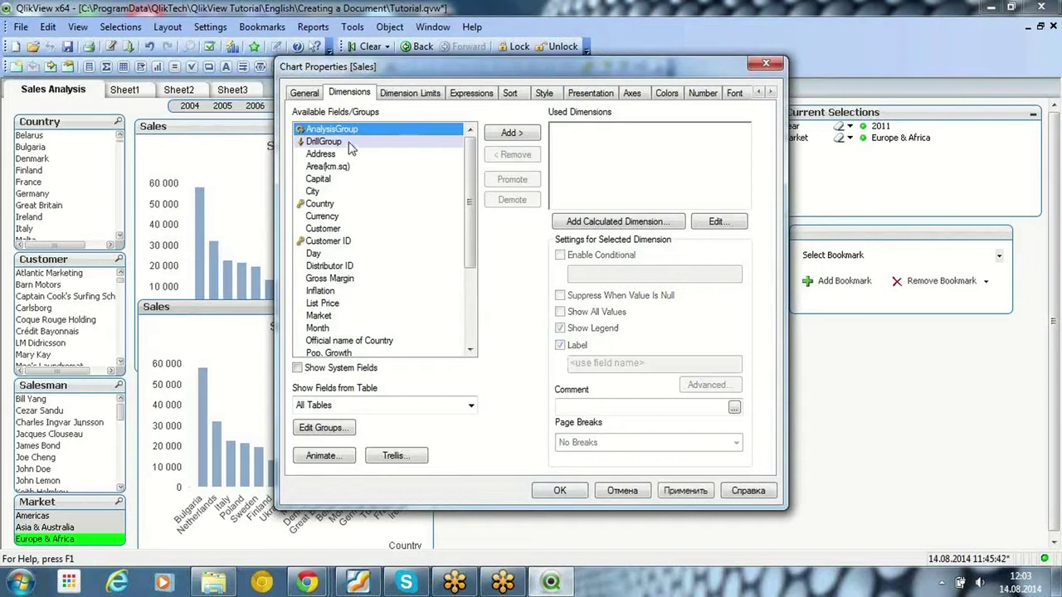
pyautogui.click(324, 141)
pyautogui.click(511, 132)
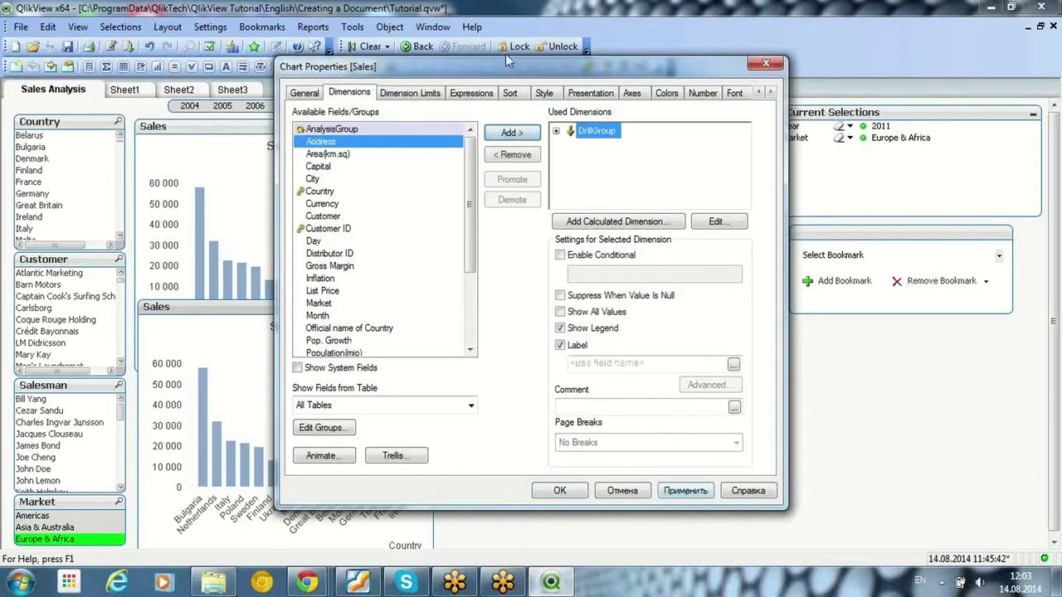
pyautogui.click(509, 92)
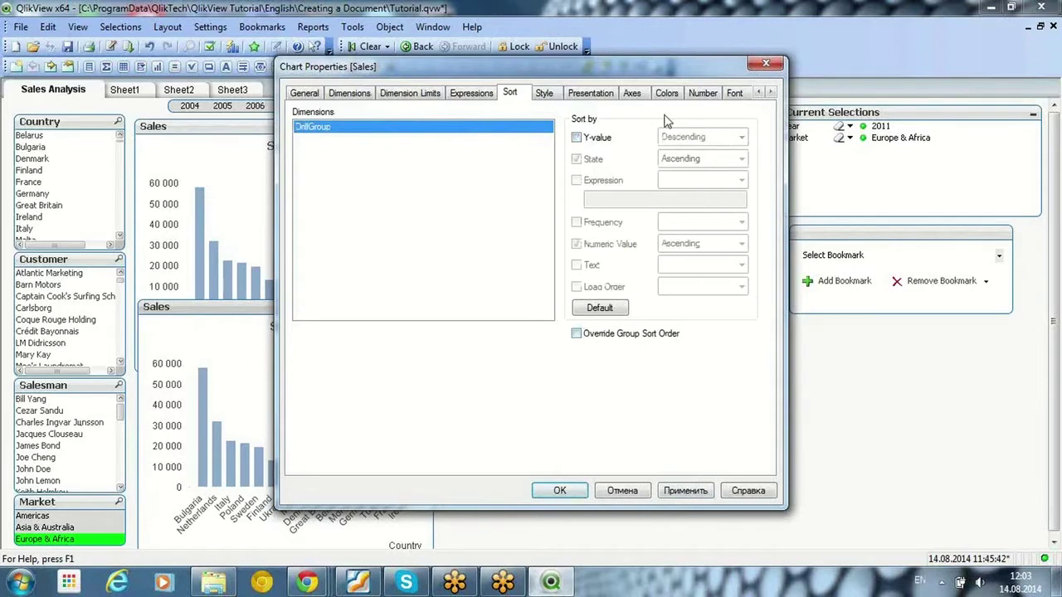
pyautogui.click(679, 492)
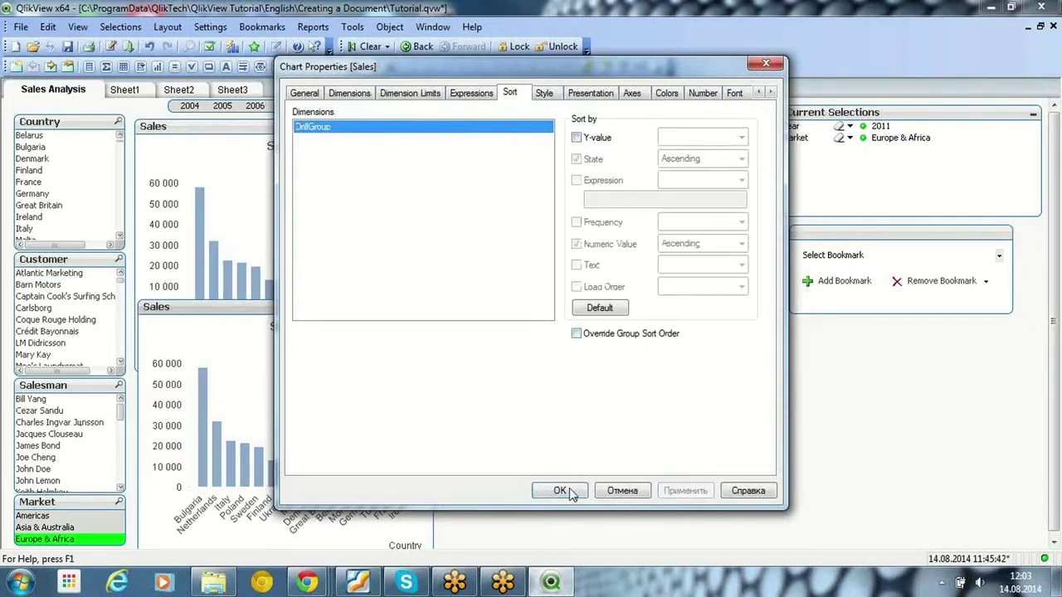
pyautogui.press('Return')
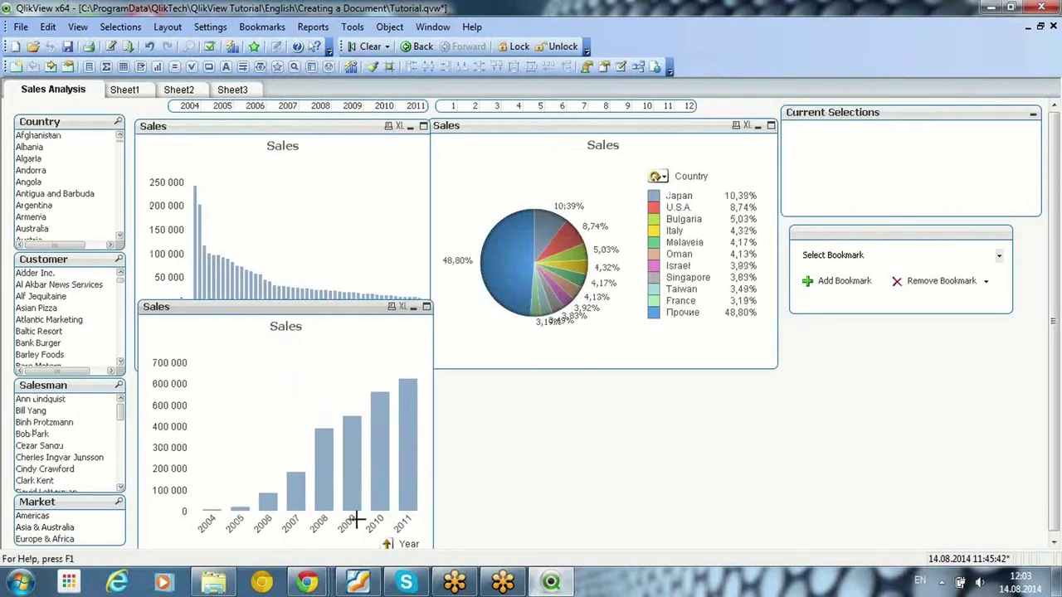
# Step: Drill the copied bar chart down to year 2011 and month 12, then shorten it from its top edge to uncover the original chart
pyautogui.click(403, 488)
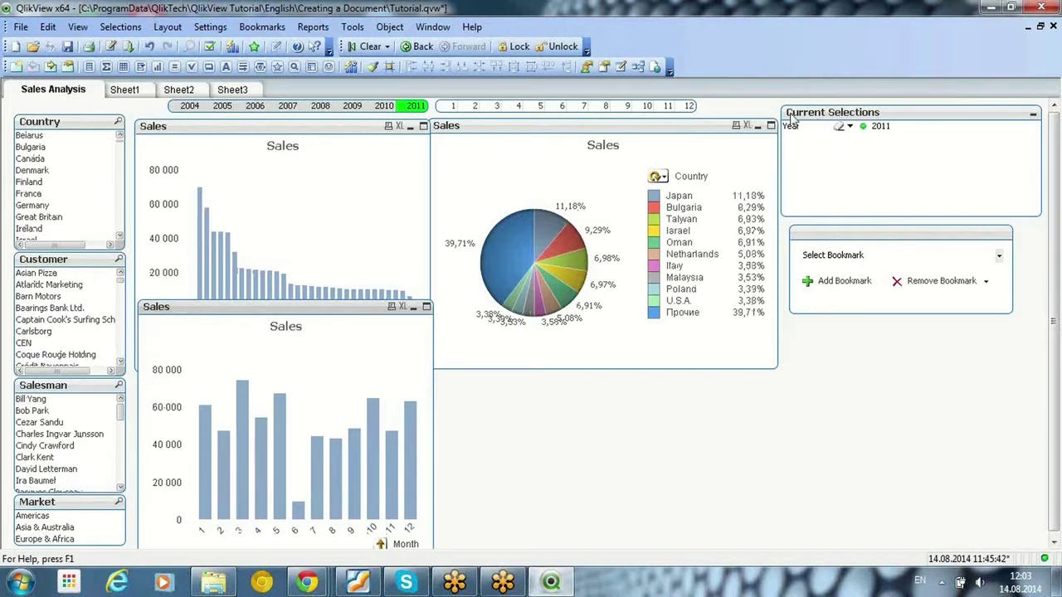
pyautogui.click(413, 496)
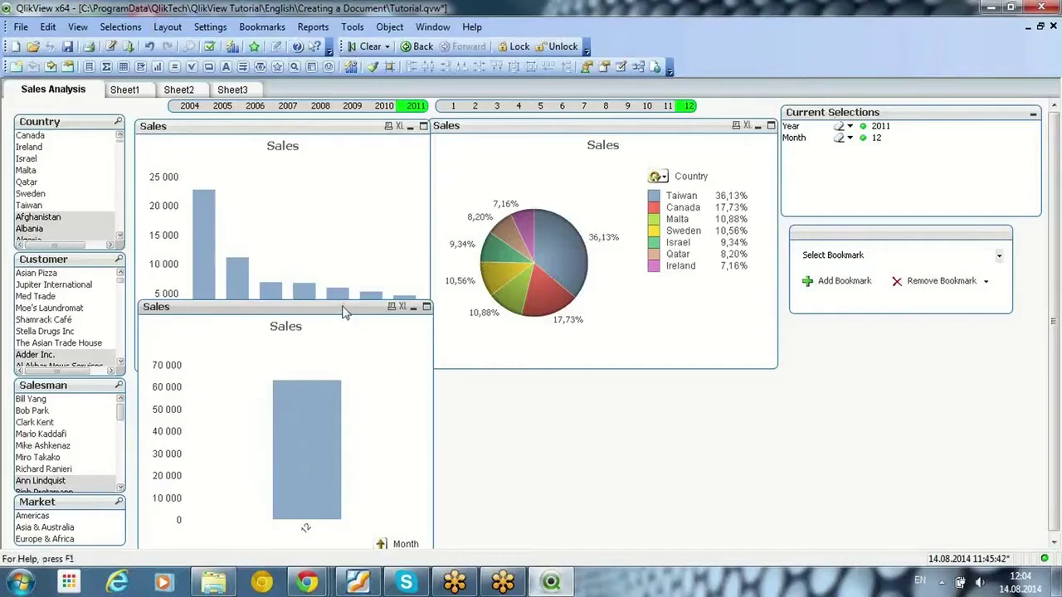
pyautogui.moveTo(357, 351); pyautogui.dragTo(349, 373)
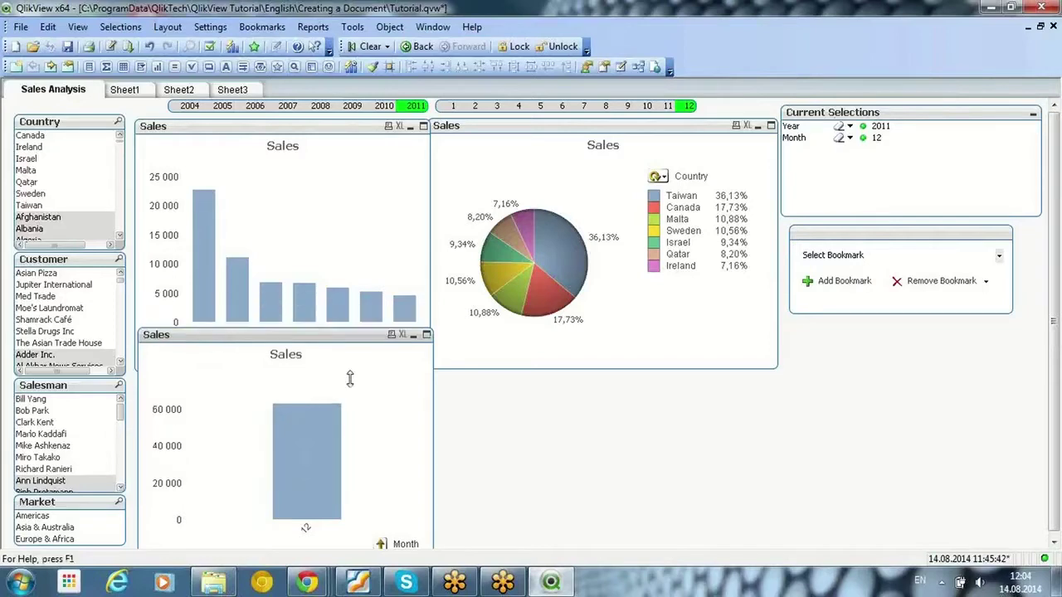
pyautogui.moveTo(348, 373); pyautogui.dragTo(348, 364)
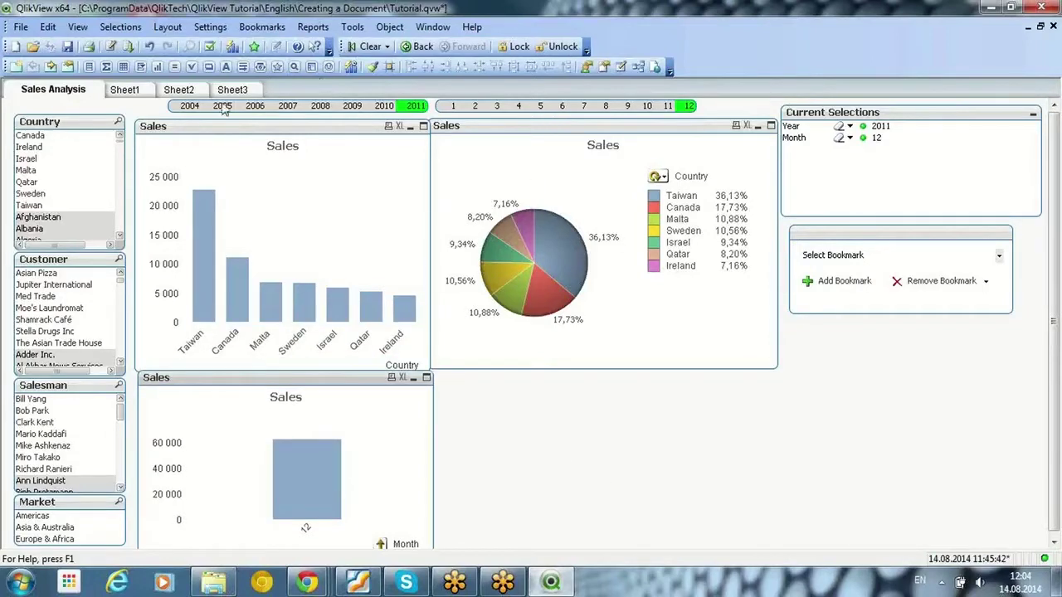
# Step: Look through Sheet1, Sheet2 and Sheet3, then return to the Sales Analysis sheet
pyautogui.click(129, 90)
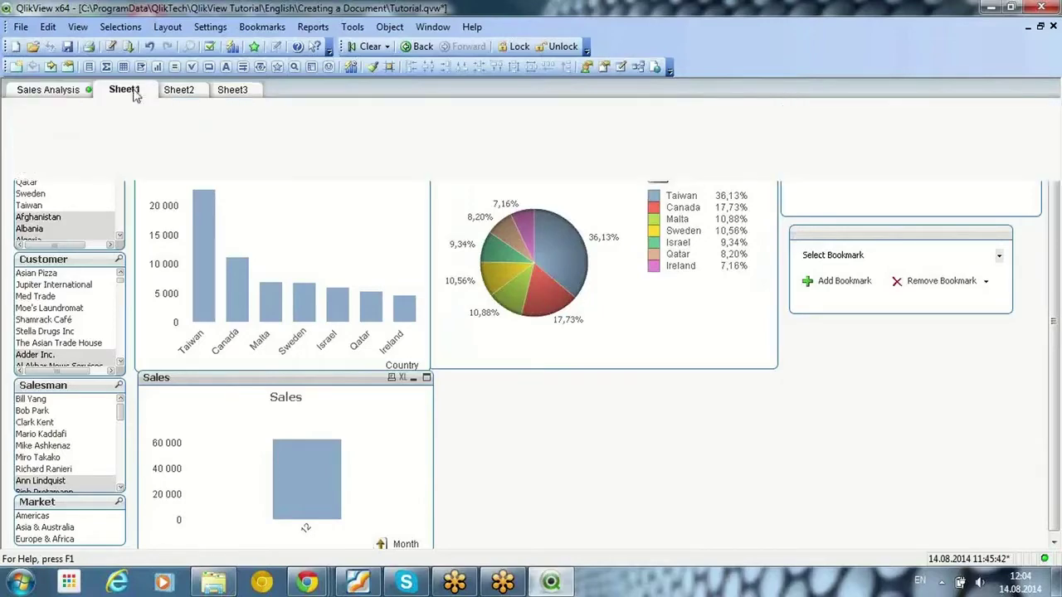
pyautogui.click(179, 91)
pyautogui.click(240, 92)
pyautogui.click(75, 91)
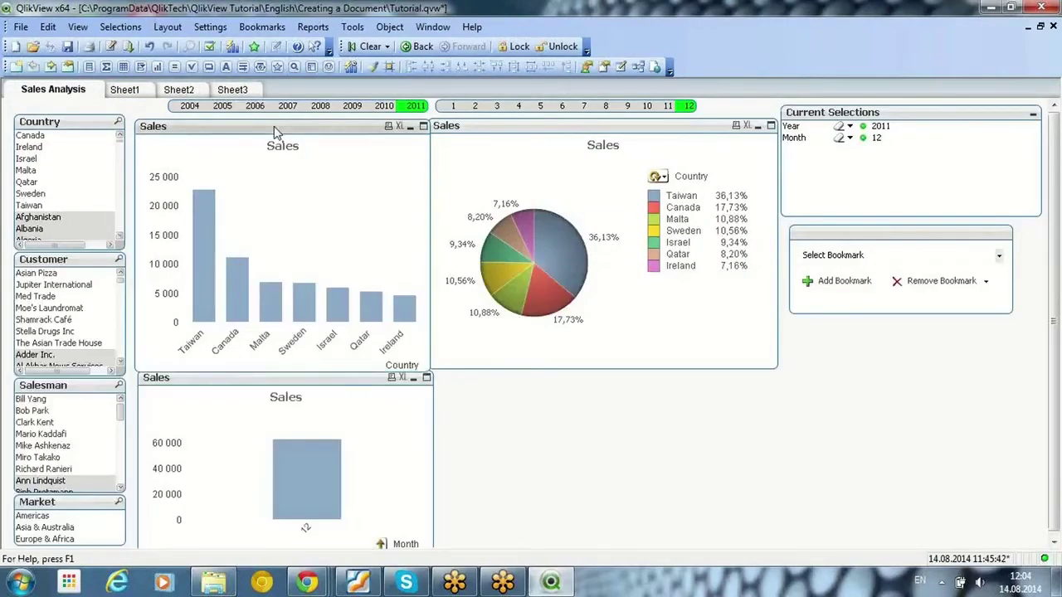
# Step: Copy the country sales bar chart to the free area below the pie chart and shorten the copy from its top edge
pyautogui.click(274, 125)
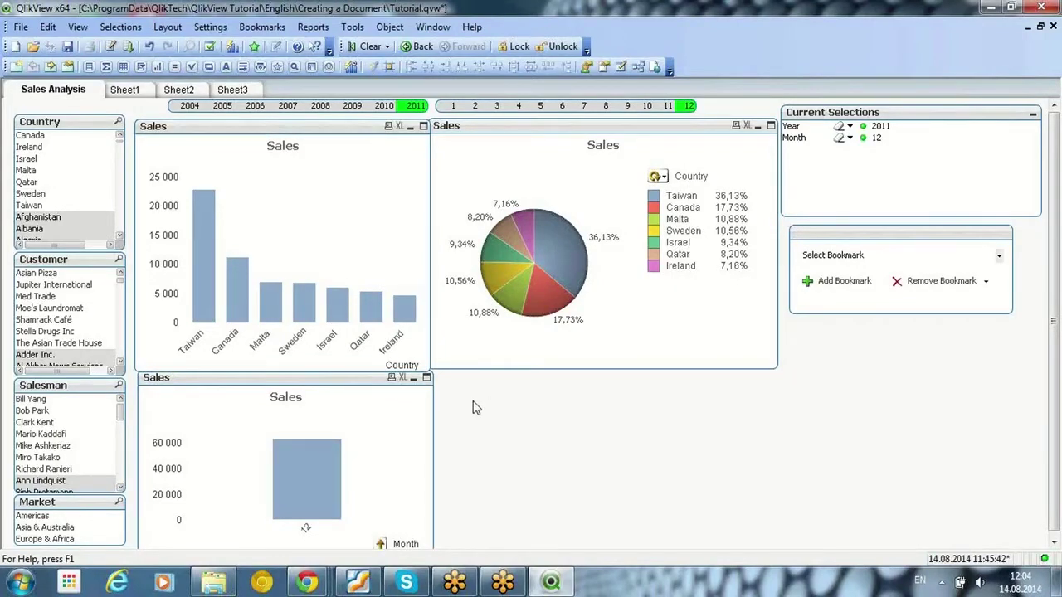
pyautogui.moveTo(299, 126); pyautogui.dragTo(611, 314)
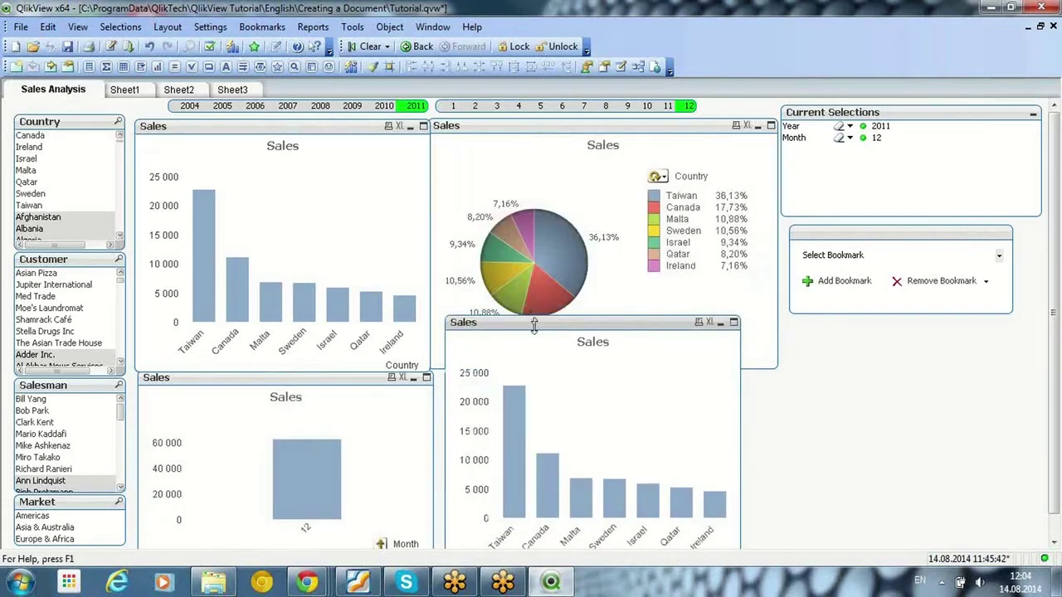
pyautogui.moveTo(535, 360); pyautogui.dragTo(536, 387)
# Step: Change the new bar chart copy's chart type to a straight table
pyautogui.rightClick(532, 383)
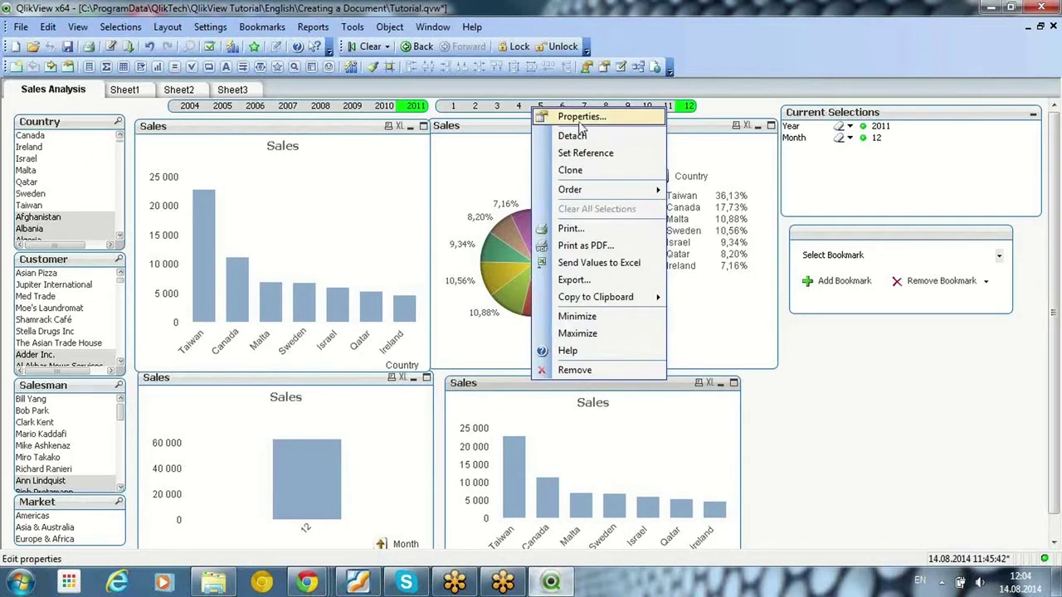
pyautogui.click(583, 124)
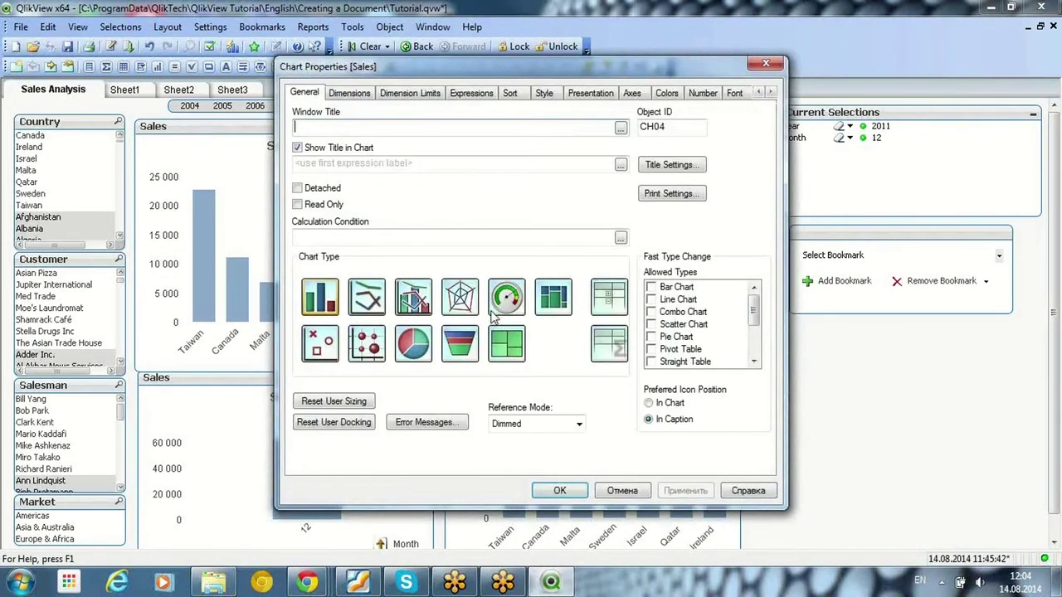
pyautogui.click(609, 343)
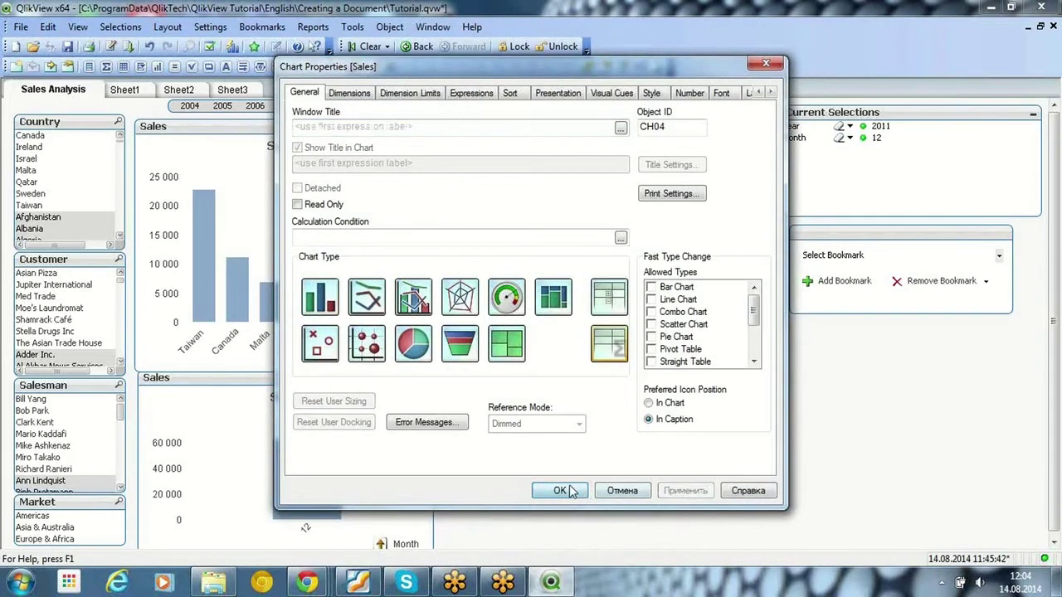
pyautogui.click(561, 491)
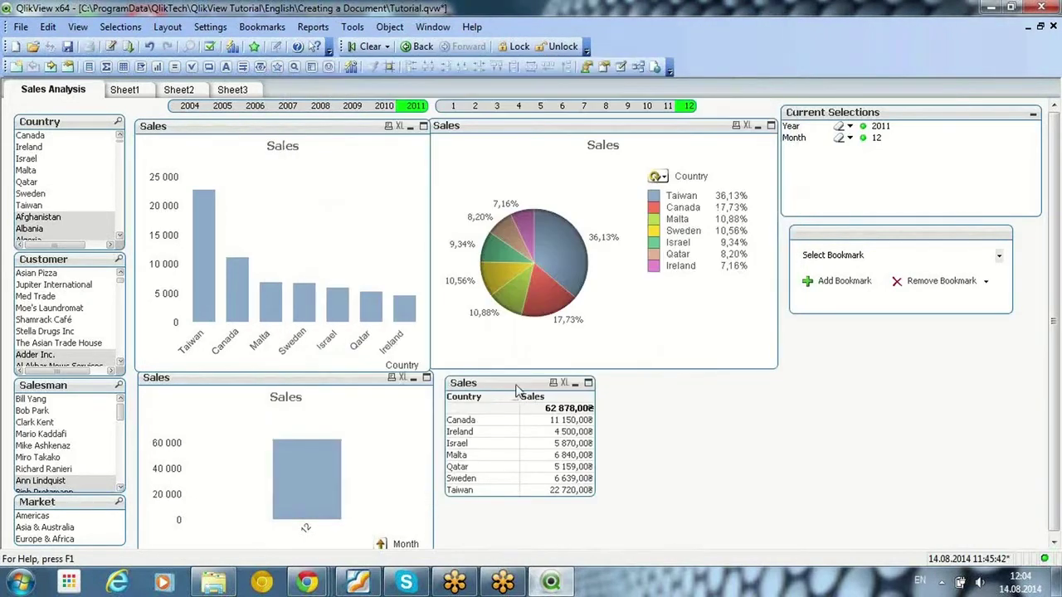
# Step: Add AnalysisGroup as a second dimension after Country in the sales table and confirm the properties
pyautogui.rightClick(516, 390)
pyautogui.click(569, 121)
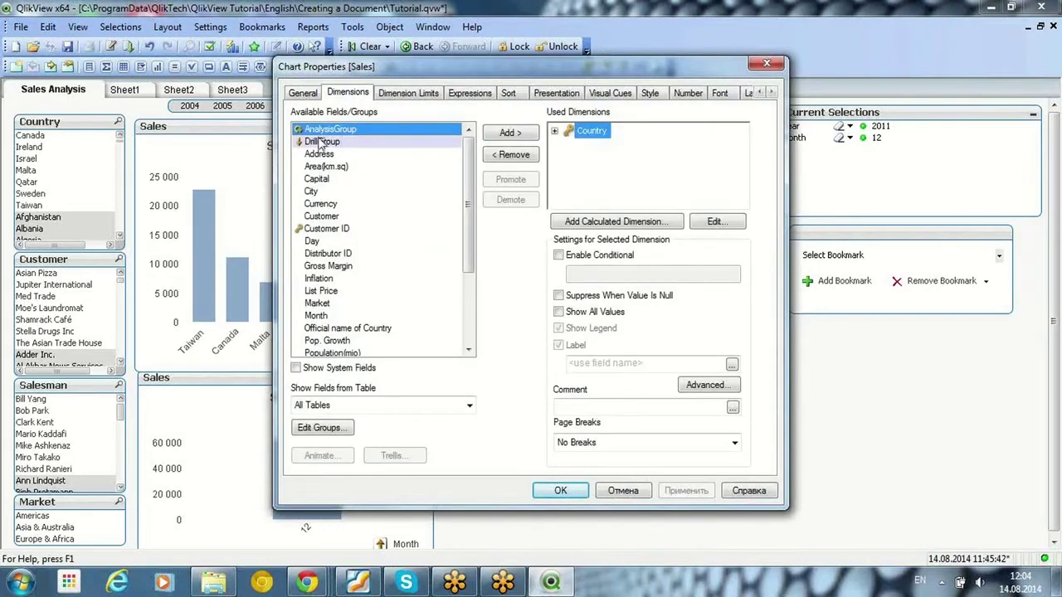
pyautogui.click(508, 134)
pyautogui.click(703, 491)
pyautogui.click(560, 491)
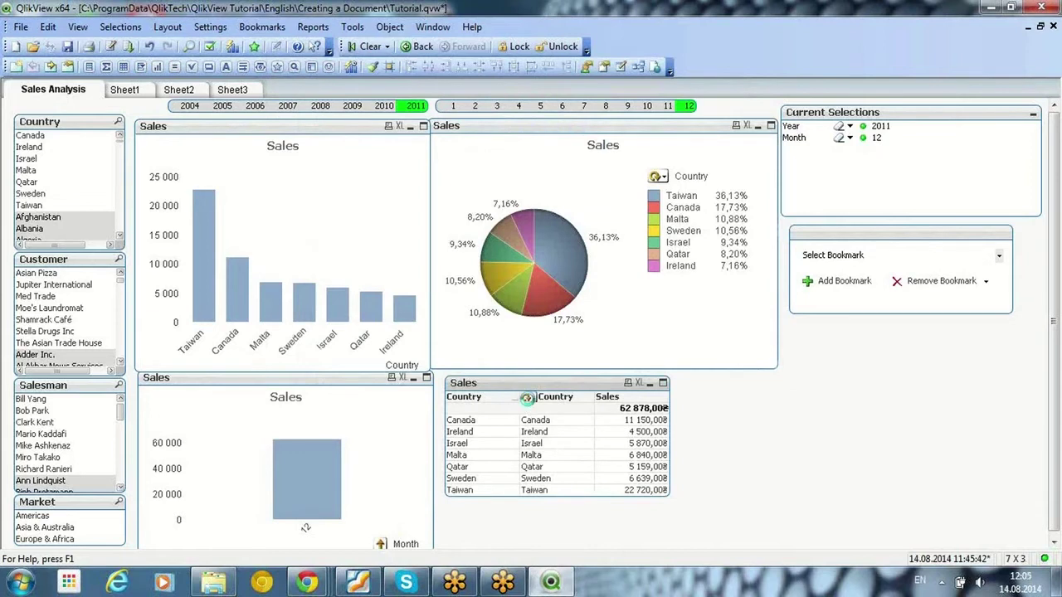
# Step: Cycle the table's group dimension through Market and Country, set it to Customer, and select Canada in the table
pyautogui.click(527, 399)
pyautogui.click(527, 397)
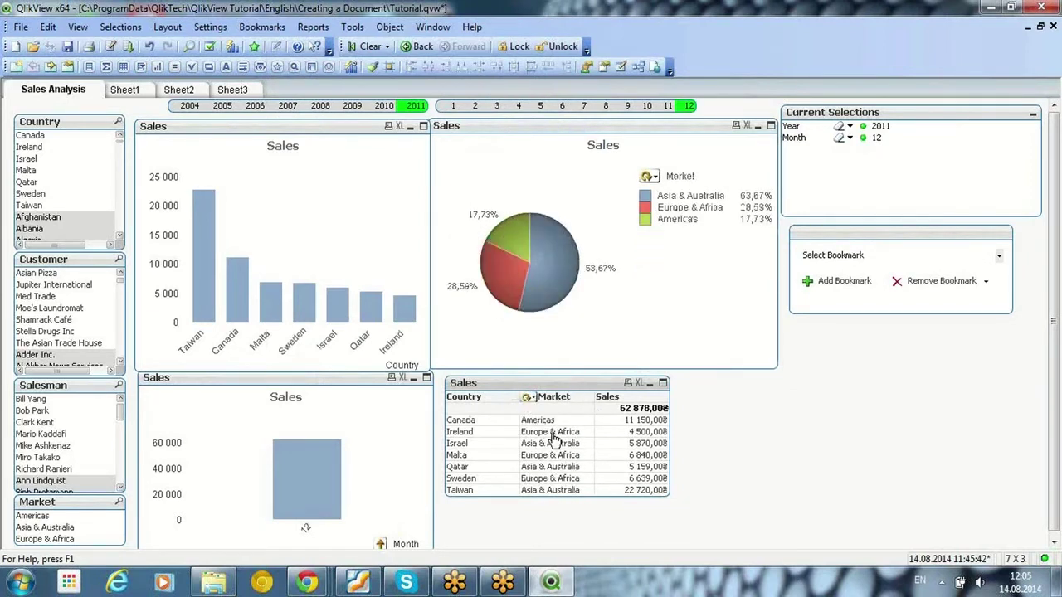
pyautogui.click(528, 399)
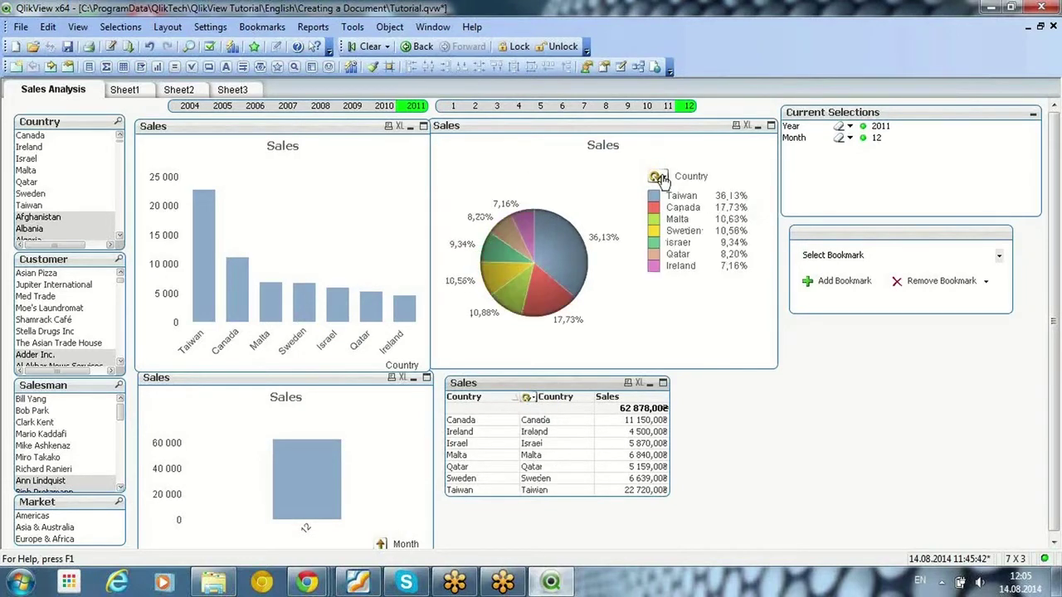
pyautogui.click(532, 399)
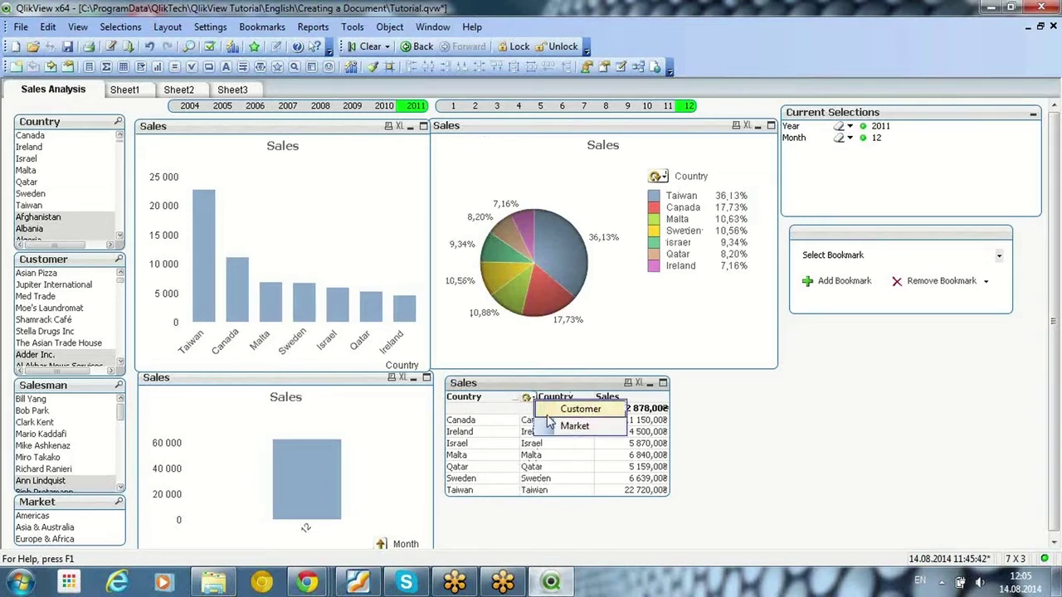
pyautogui.click(573, 407)
pyautogui.click(465, 421)
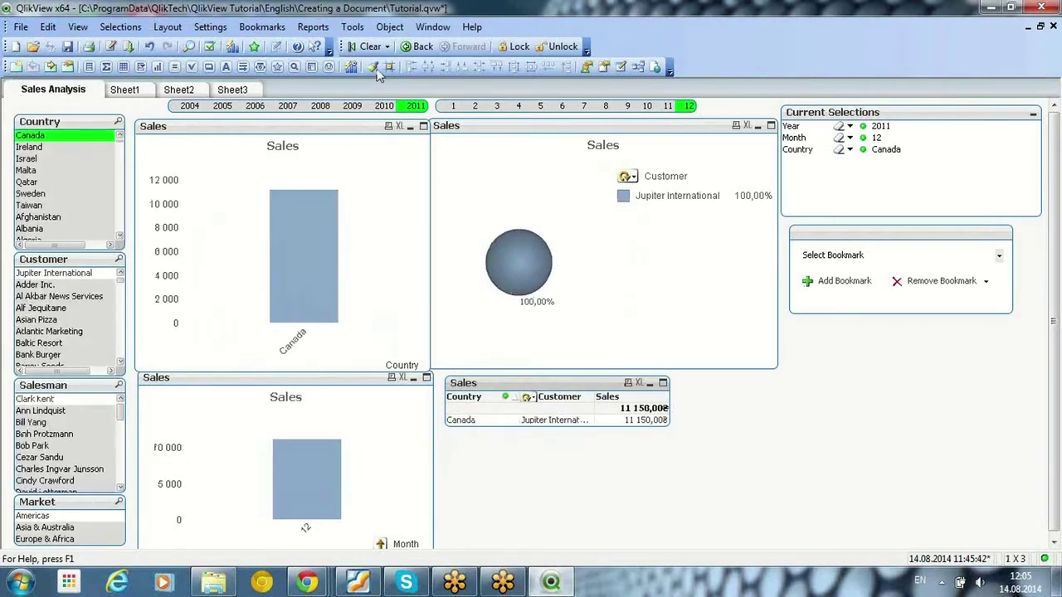
# Step: Clear all selections, switch the table's group dimension to Market, and select Asia & Australia in the table
pyautogui.hotkey('ctrl', 'shift', 'd')
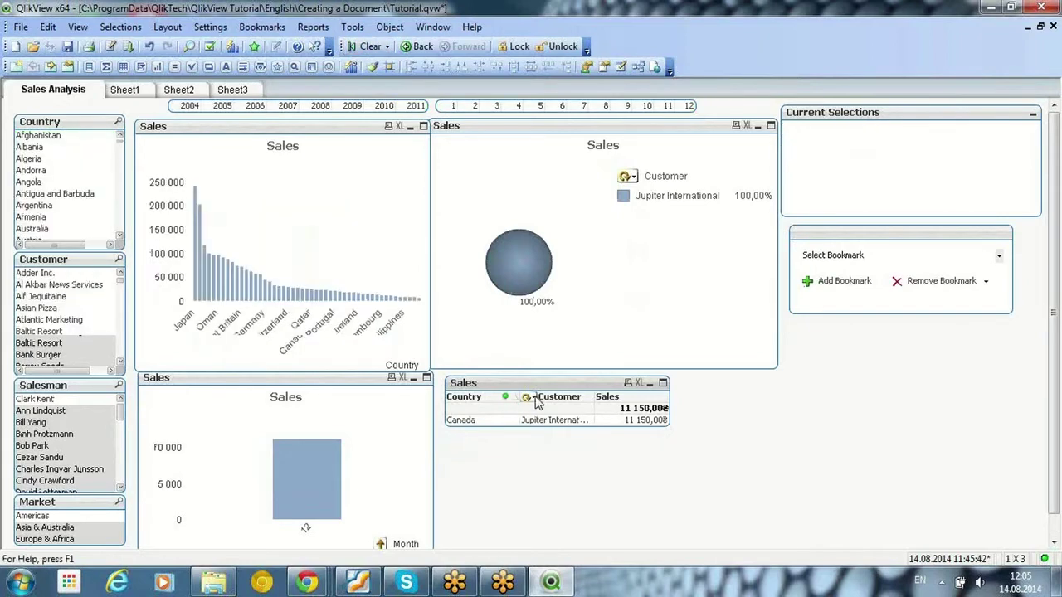
pyautogui.click(526, 397)
pyautogui.click(544, 415)
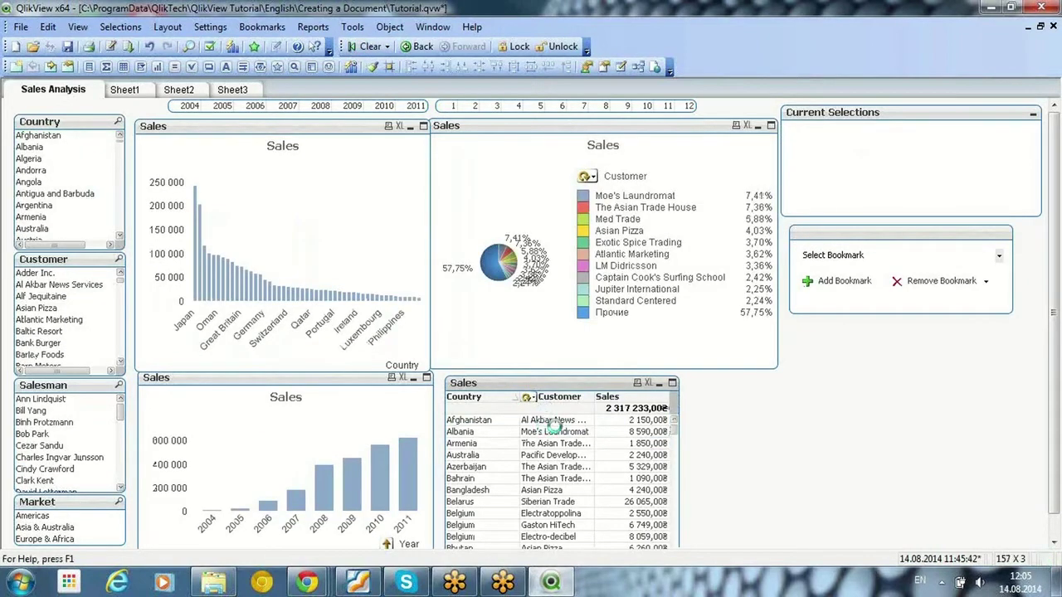
pyautogui.click(552, 423)
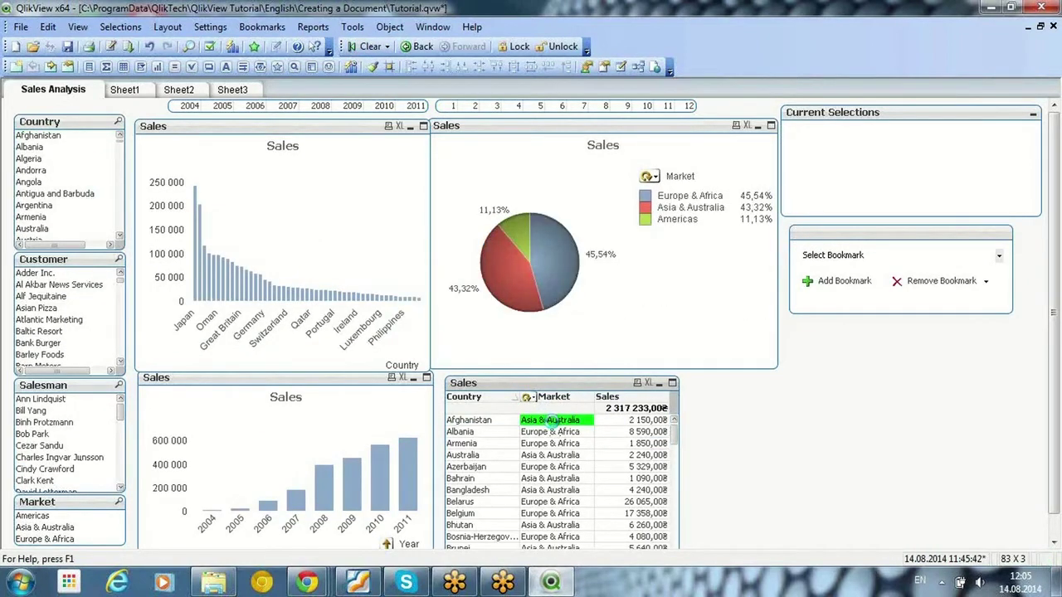
# Step: Look through the filtered sales table's rows, view it maximized, and restore it to its normal size
pyautogui.scroll(-10, 515, 456)
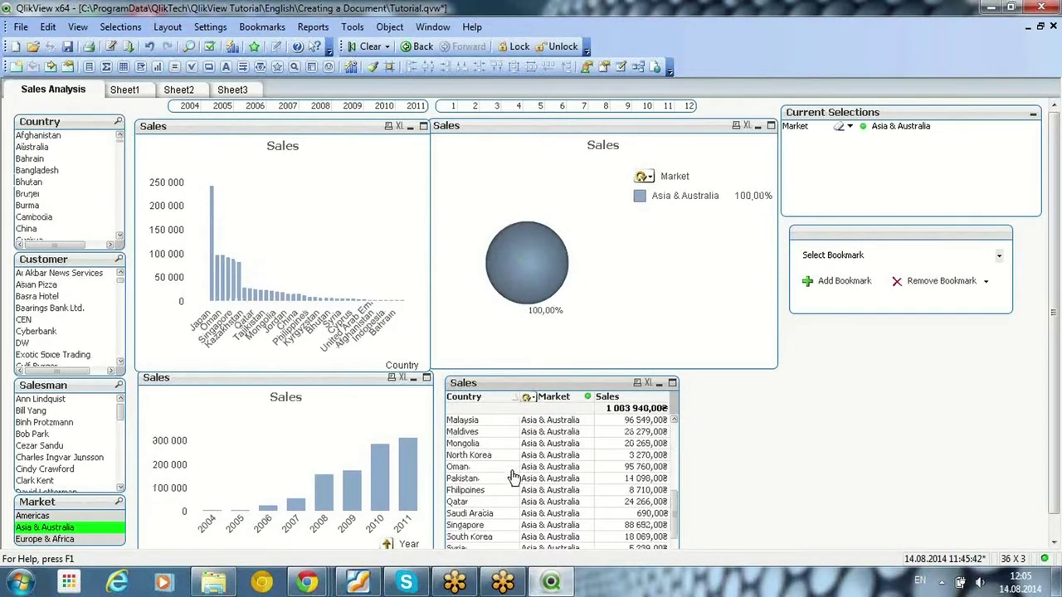
pyautogui.scroll(10, 514, 474)
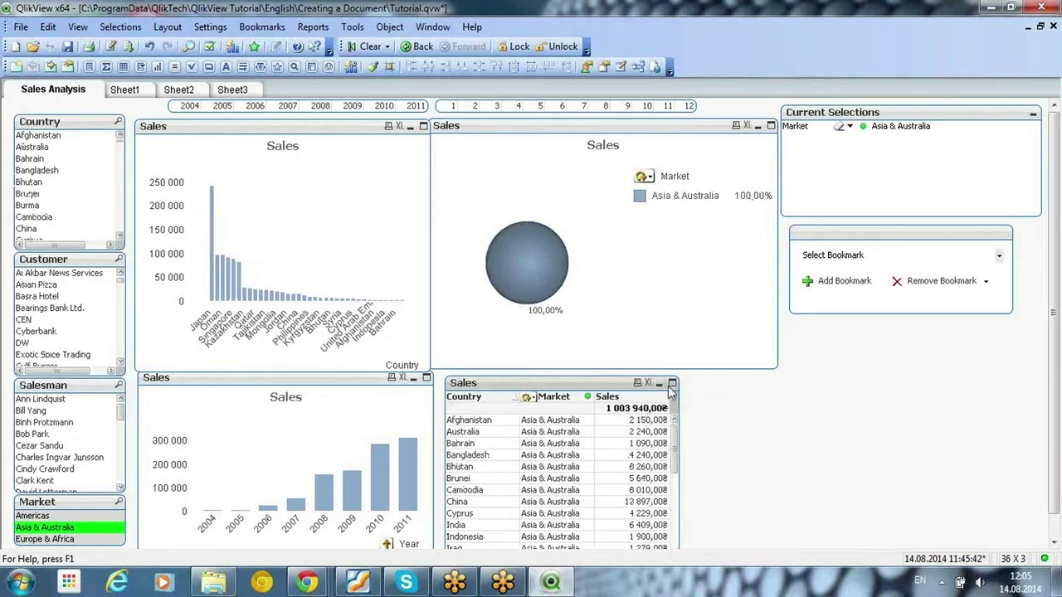
pyautogui.click(672, 383)
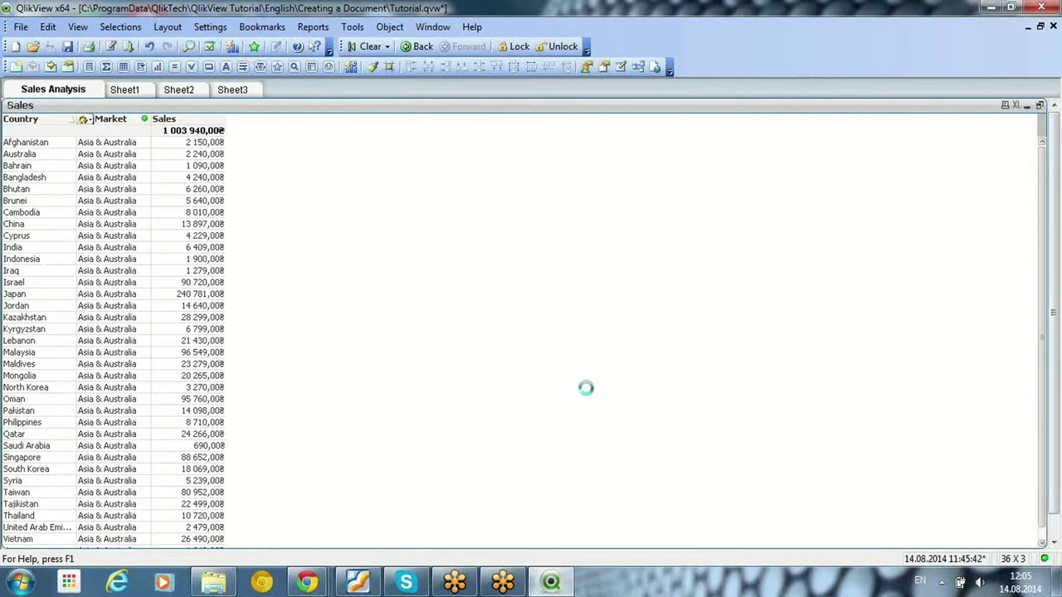
pyautogui.rightClick(635, 320)
pyautogui.press('Escape')
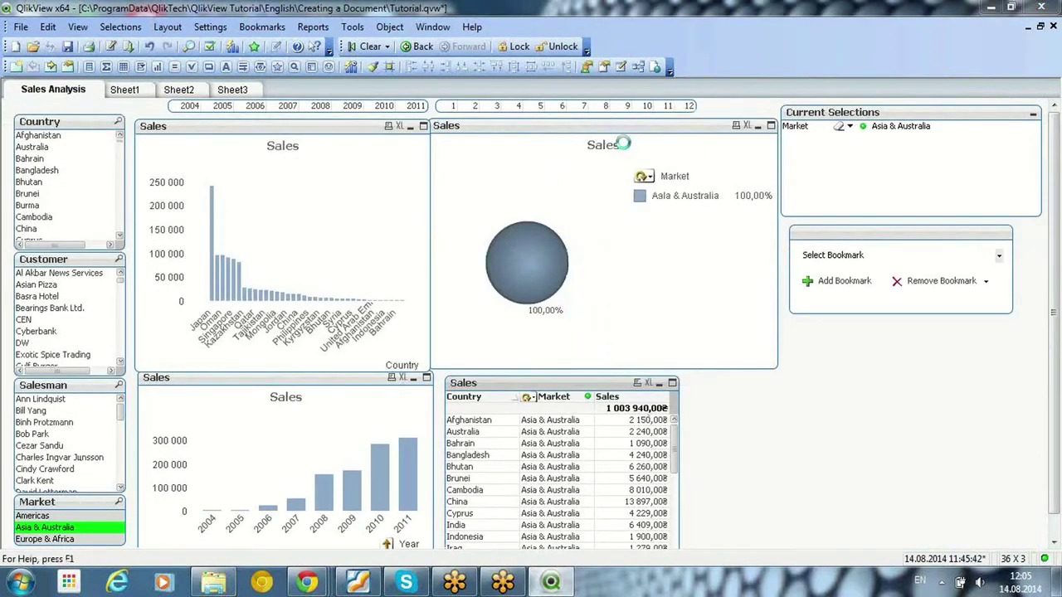
# Step: Check the special icons in the table's caption properties without changing them, then send the table to Excel and close the exported workbook
pyautogui.click(772, 92)
pyautogui.click(772, 93)
pyautogui.click(703, 93)
pyautogui.click(502, 252)
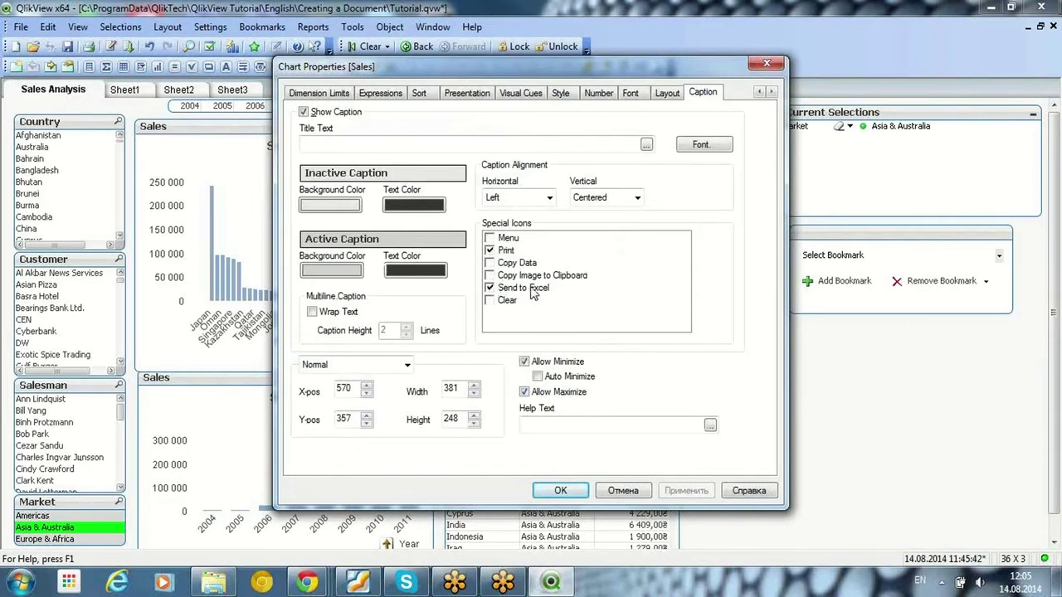
pyautogui.click(621, 491)
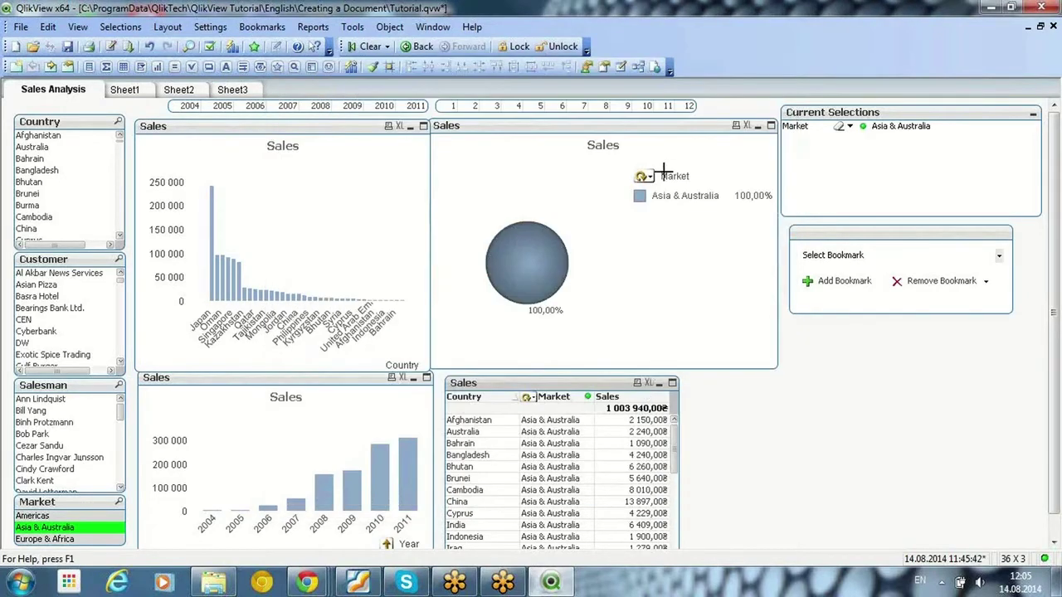
pyautogui.click(649, 384)
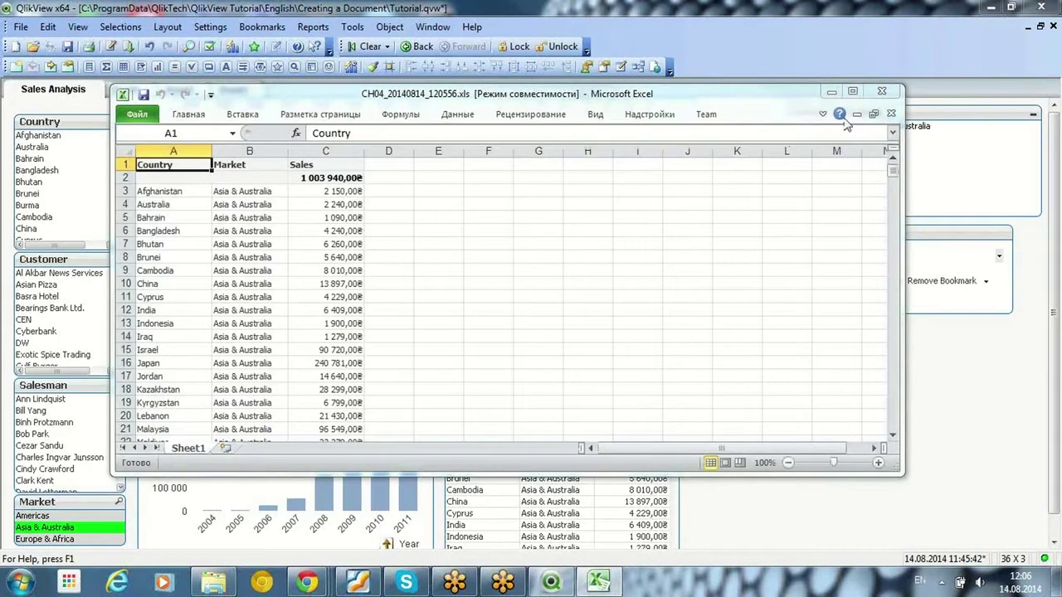
pyautogui.click(881, 92)
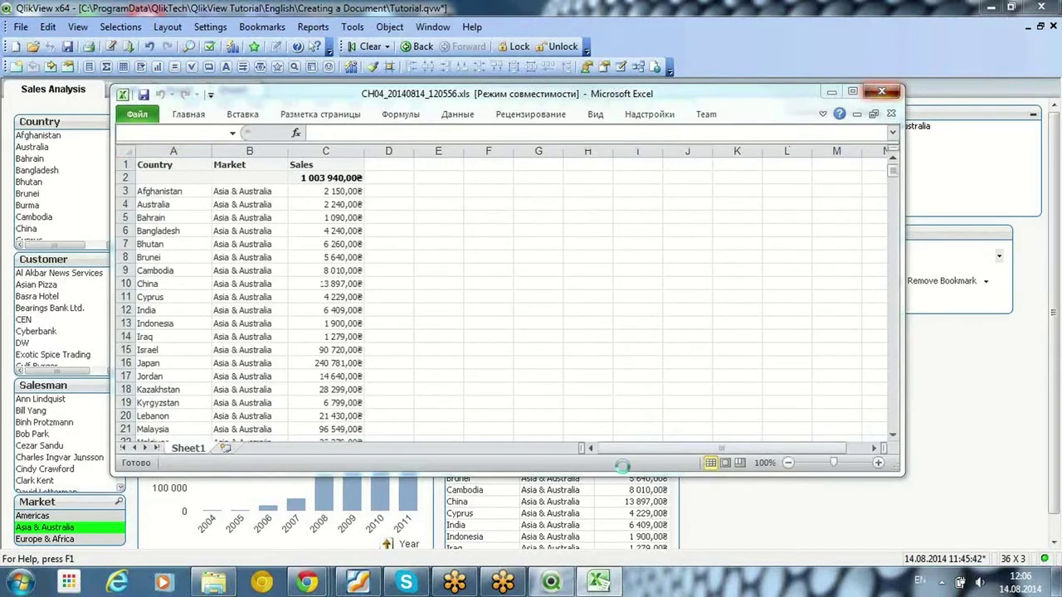
# Step: Allow fast type change between Pivot Table and Straight Table for the sales table and apply the properties
pyautogui.rightClick(544, 389)
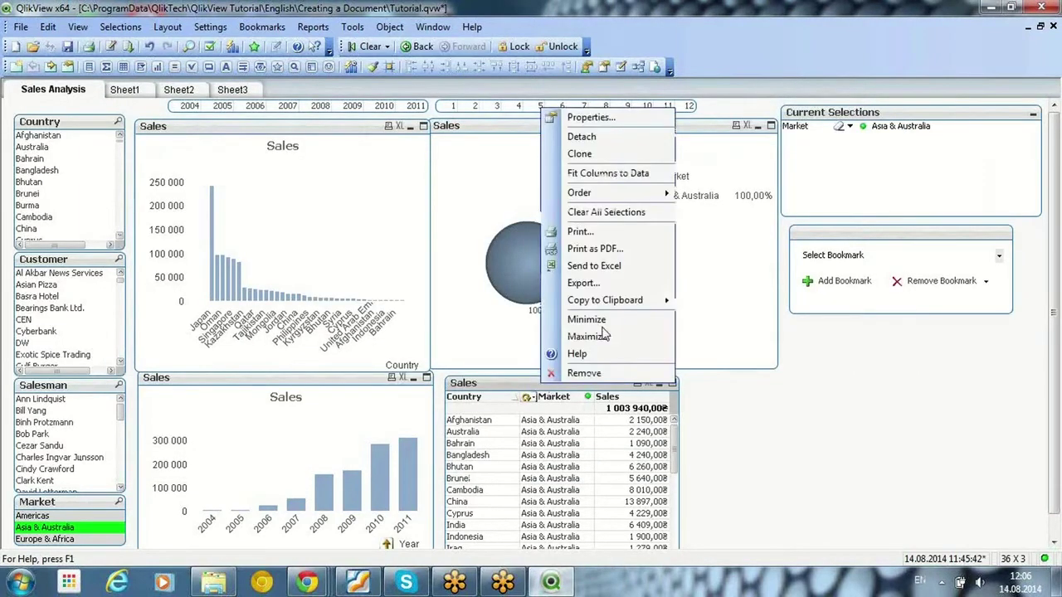
pyautogui.click(569, 113)
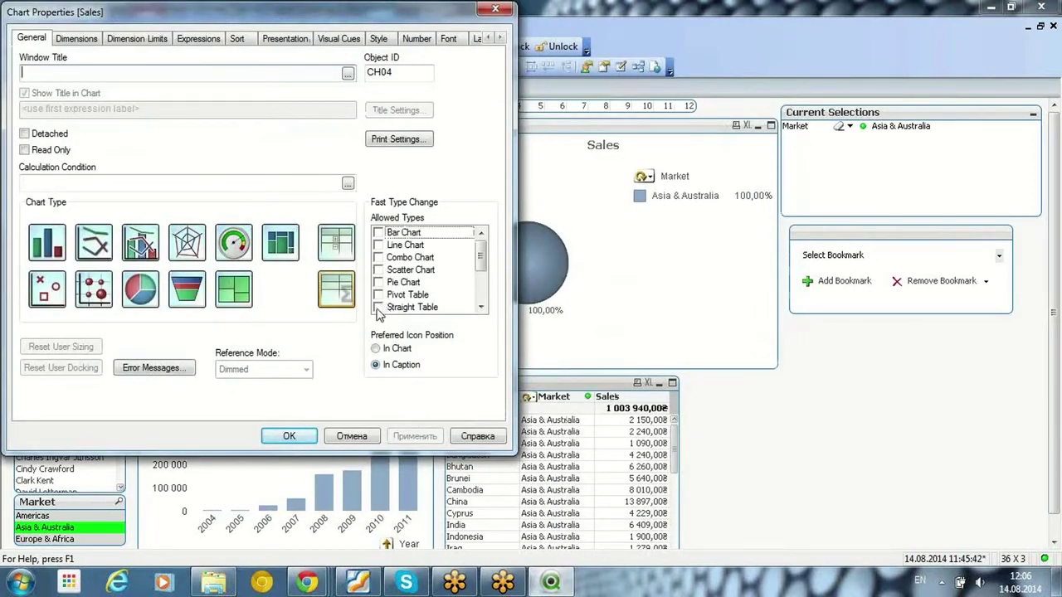
pyautogui.click(380, 308)
pyautogui.click(379, 297)
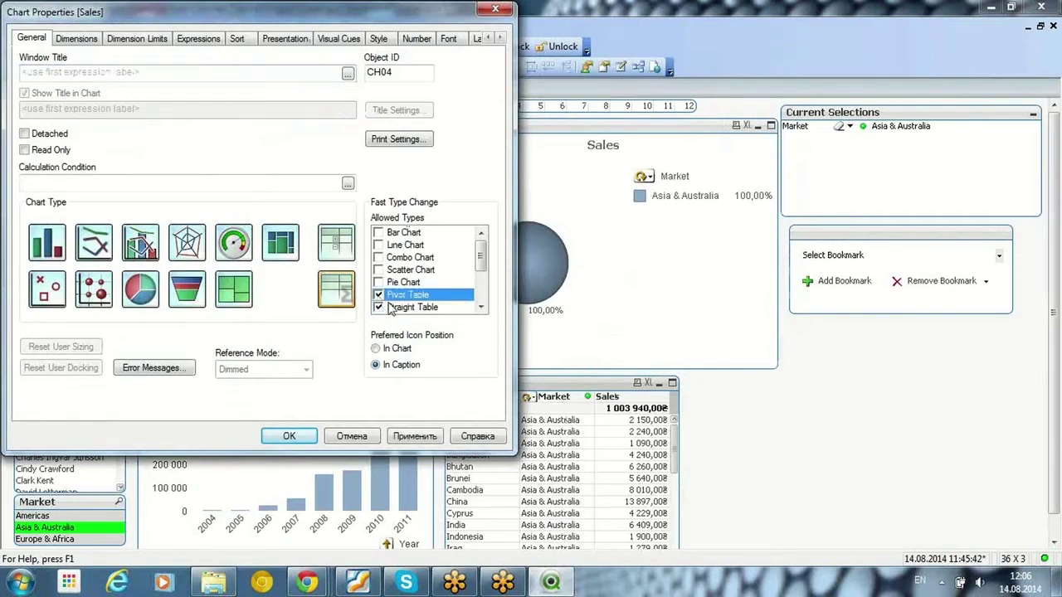
pyautogui.click(410, 436)
pyautogui.click(316, 437)
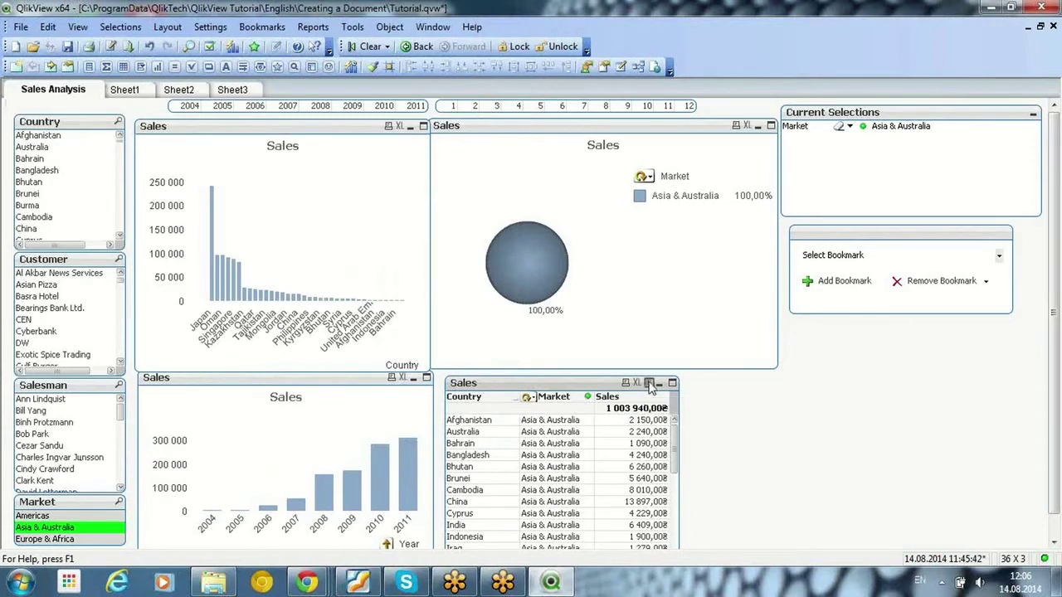
# Step: Switch the sales table to a pivot table and expand the Japan row
pyautogui.click(650, 383)
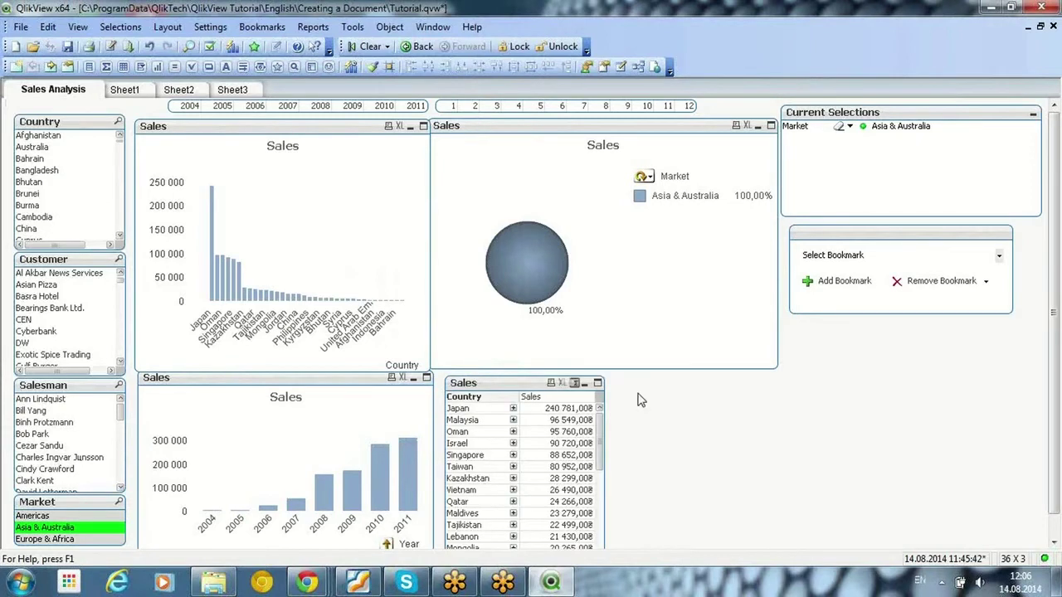
pyautogui.click(513, 409)
pyautogui.rightClick(304, 131)
pyautogui.click(427, 208)
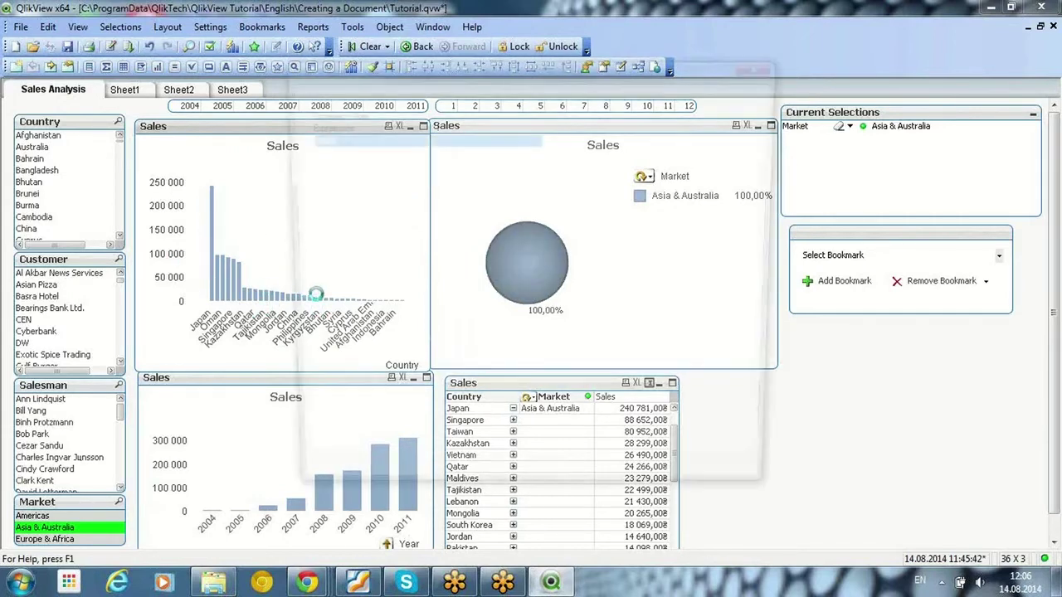
pyautogui.press('Escape')
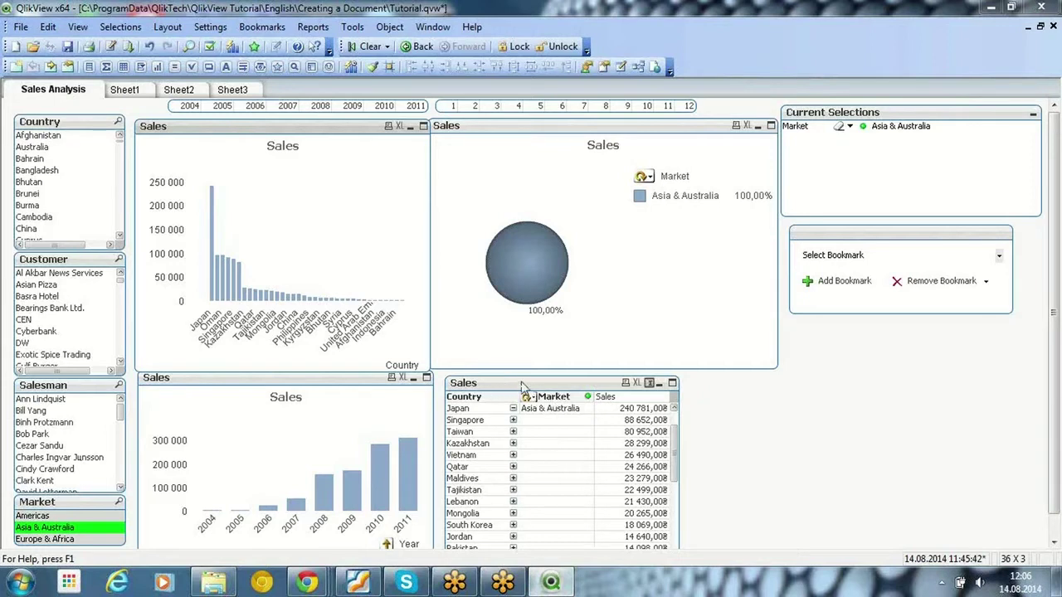
# Step: Switch to Chrome and open the QlikView AccessPoint at localhost\qlikview in a new browser tab
pyautogui.moveTo(1036, 587)
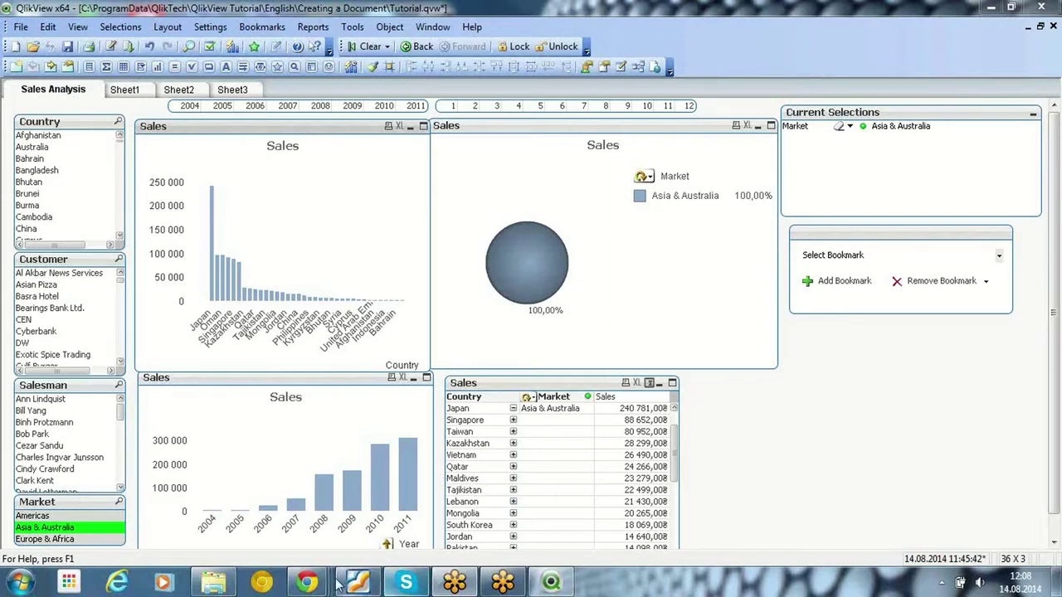
pyautogui.moveTo(306, 583)
pyautogui.click(504, 504)
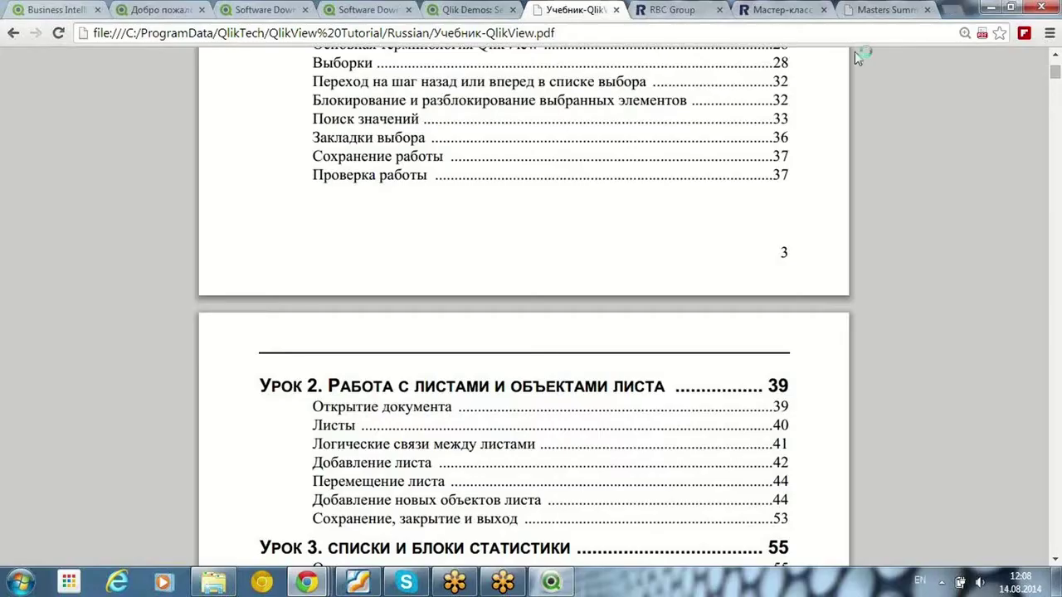
pyautogui.hotkey('ctrl', 't')
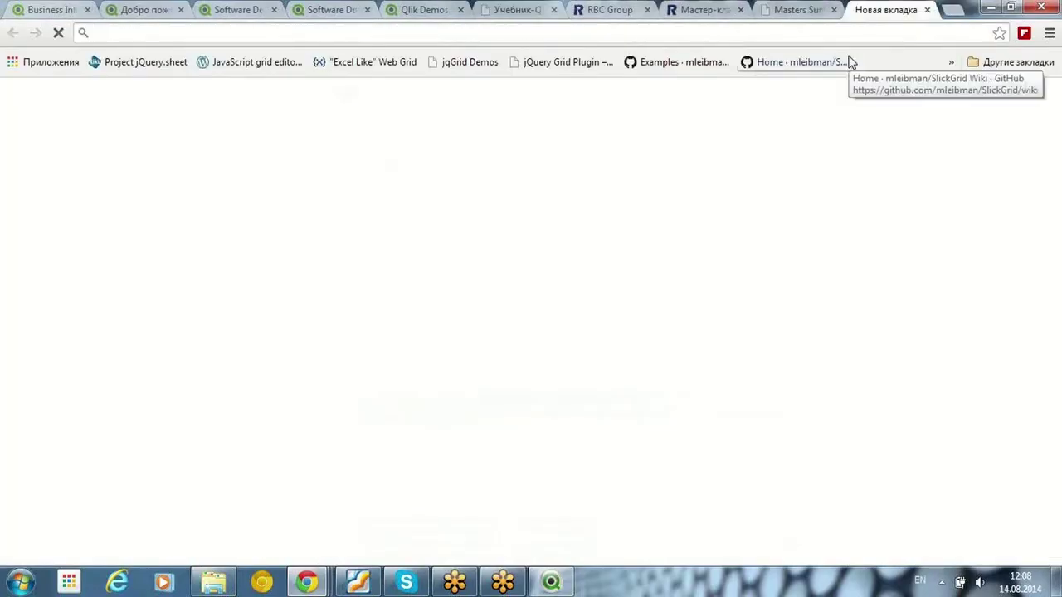
pyautogui.write('lo')
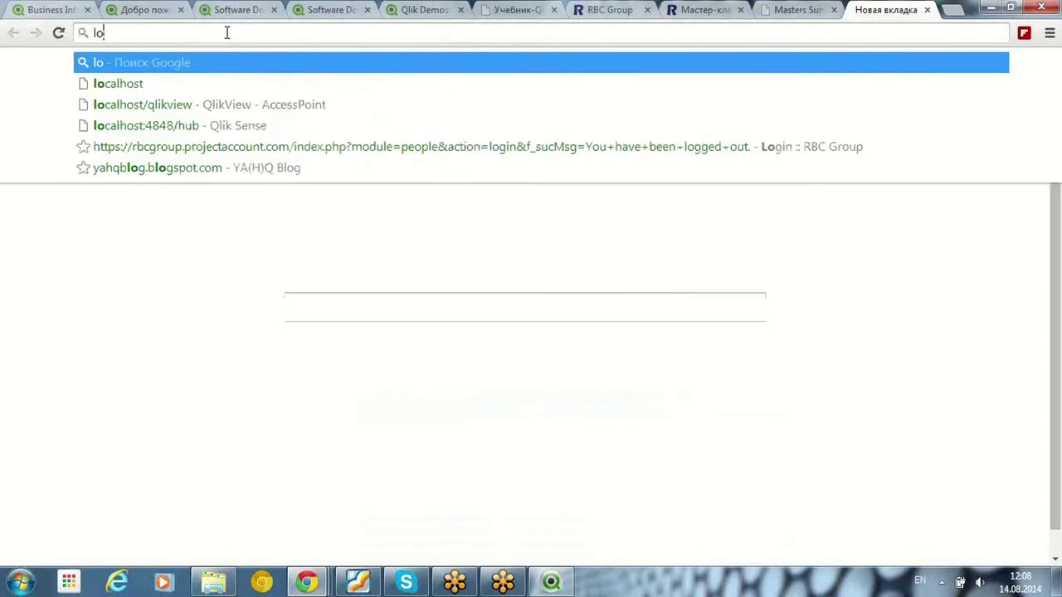
pyautogui.write('cal')
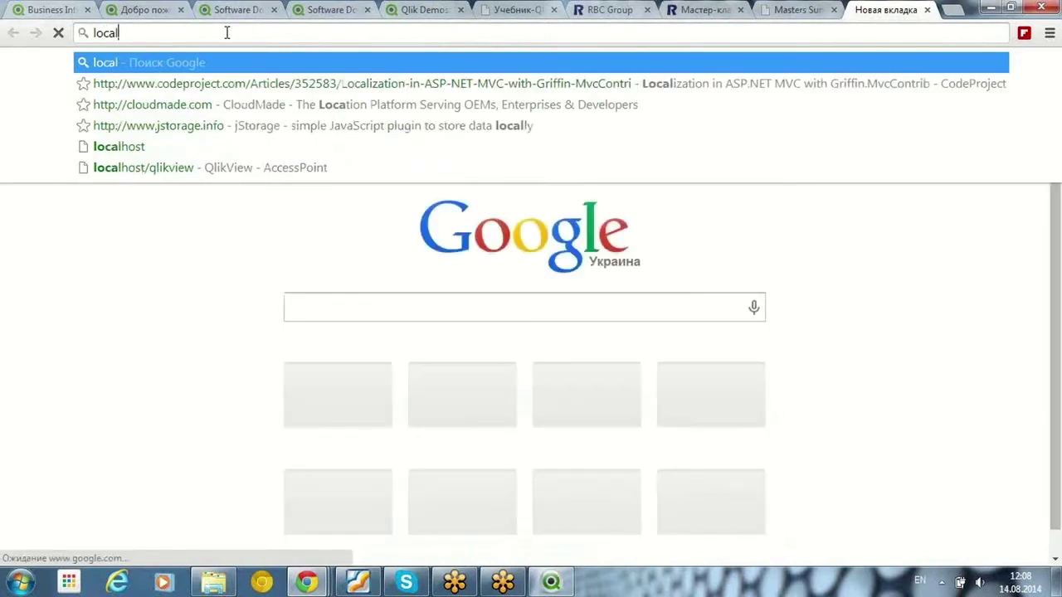
pyautogui.write('host\\qlik')
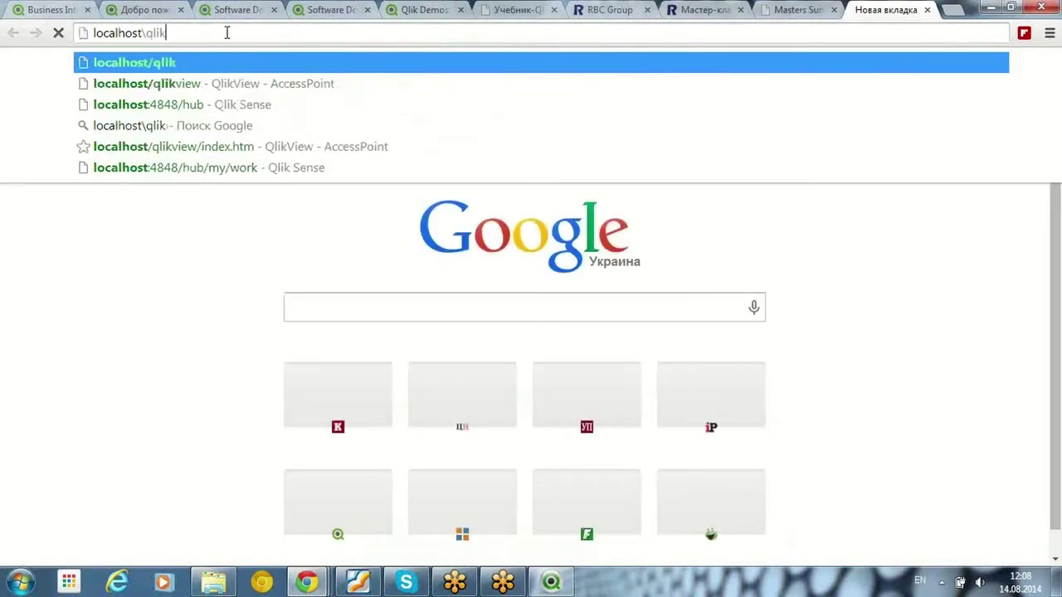
pyautogui.write('view')
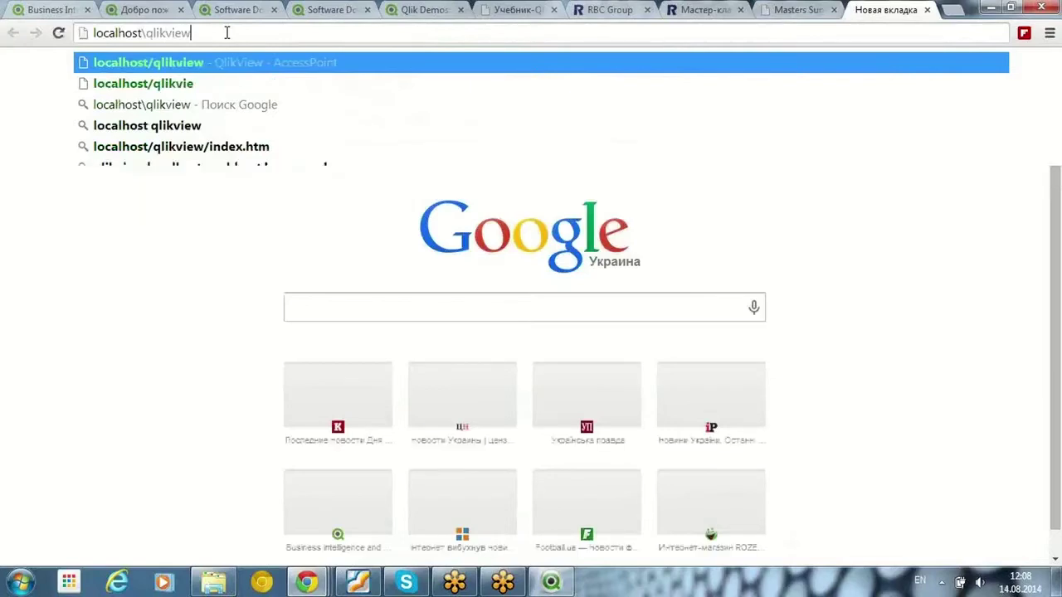
pyautogui.press('Return')
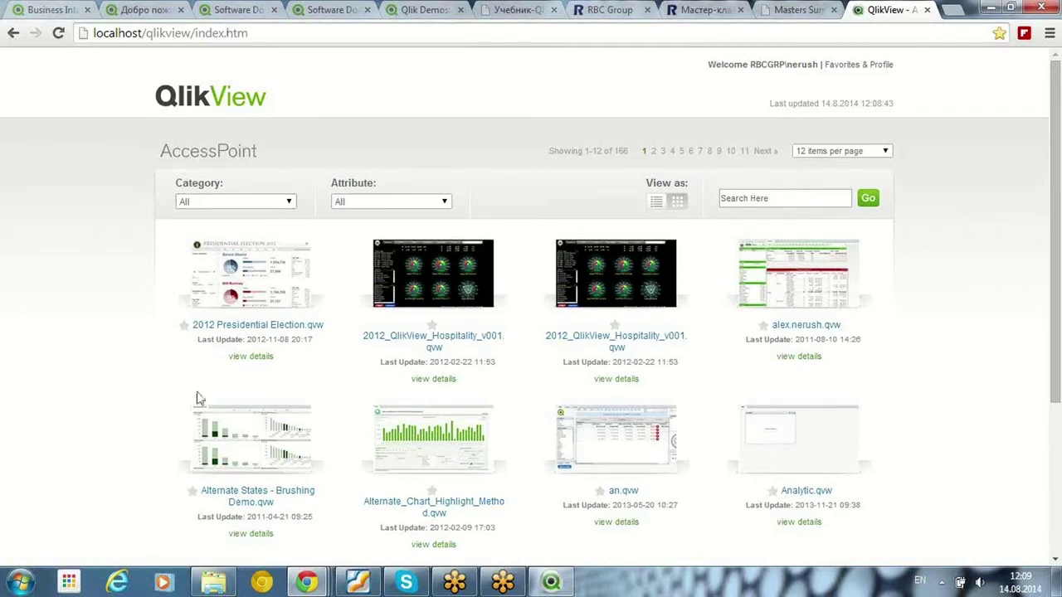
# Step: Look over the published documents in AccessPoint and open 2012 Presidential Election.qvw
pyautogui.scroll(-3, 199, 398)
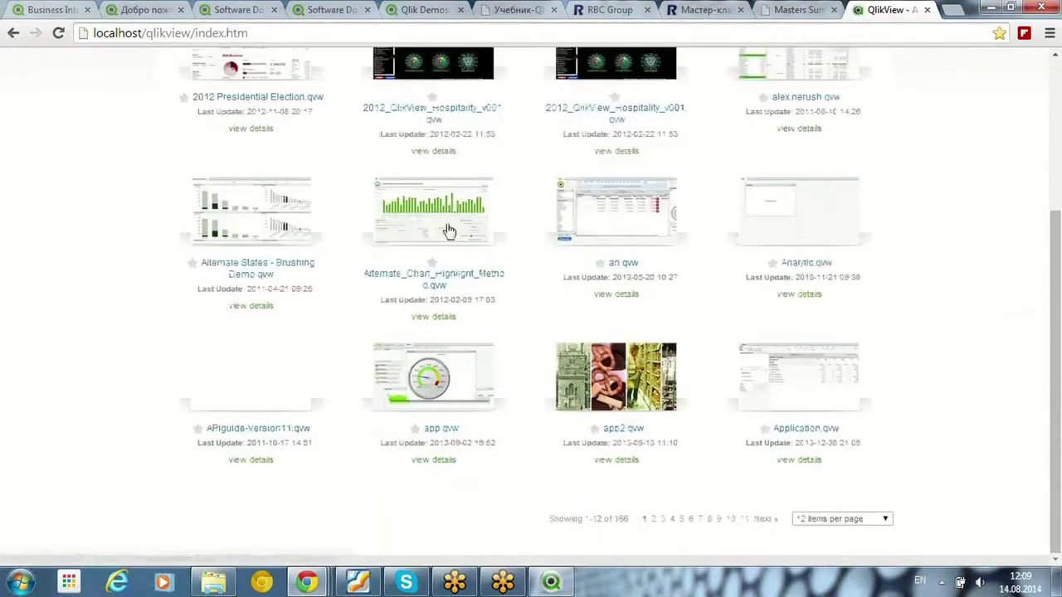
pyautogui.scroll(1, 296, 146)
pyautogui.click(279, 134)
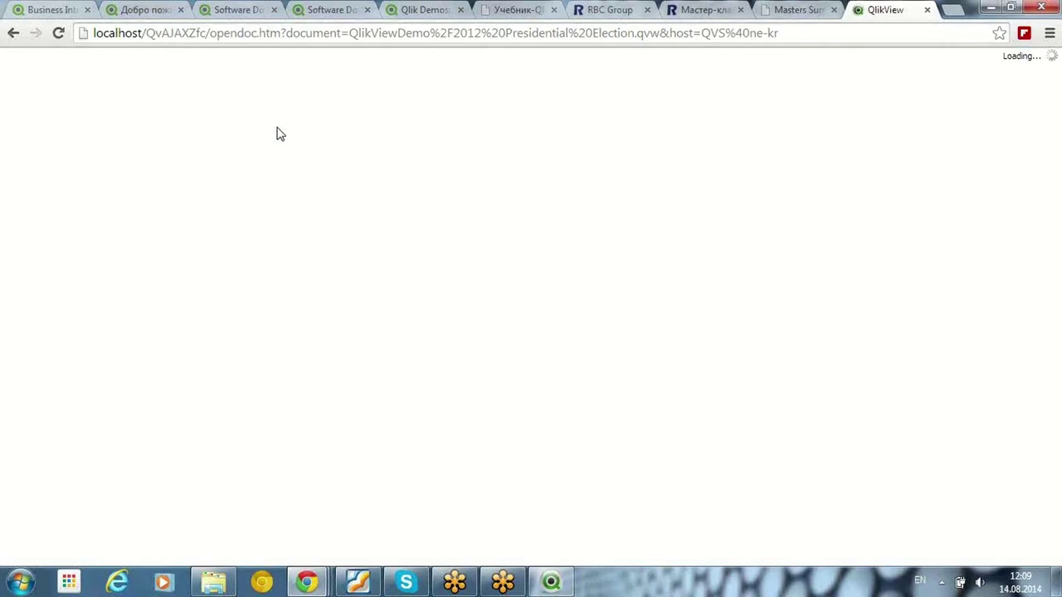
pyautogui.moveTo(554, 585)
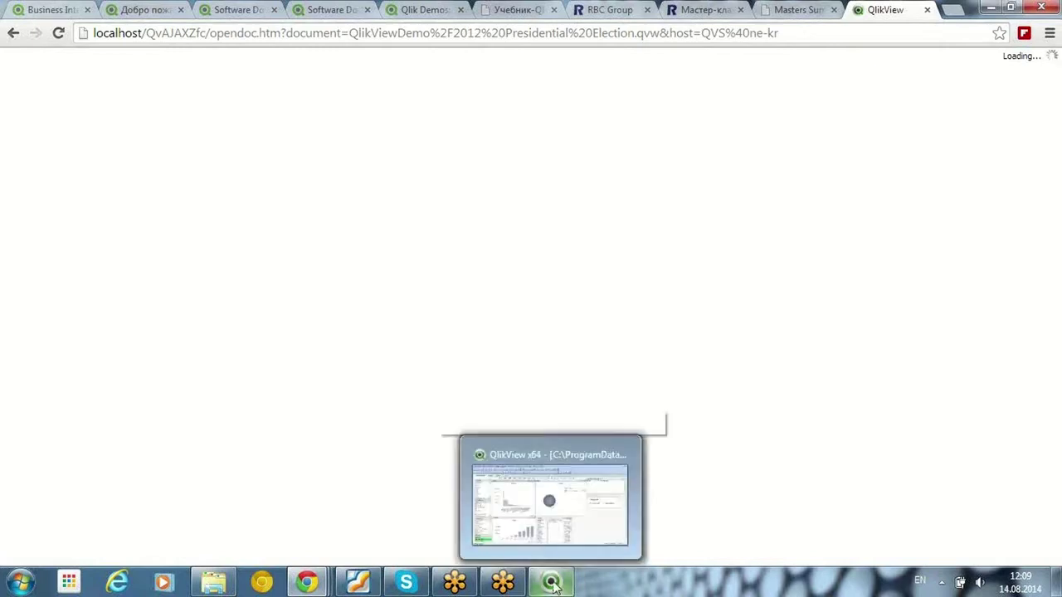